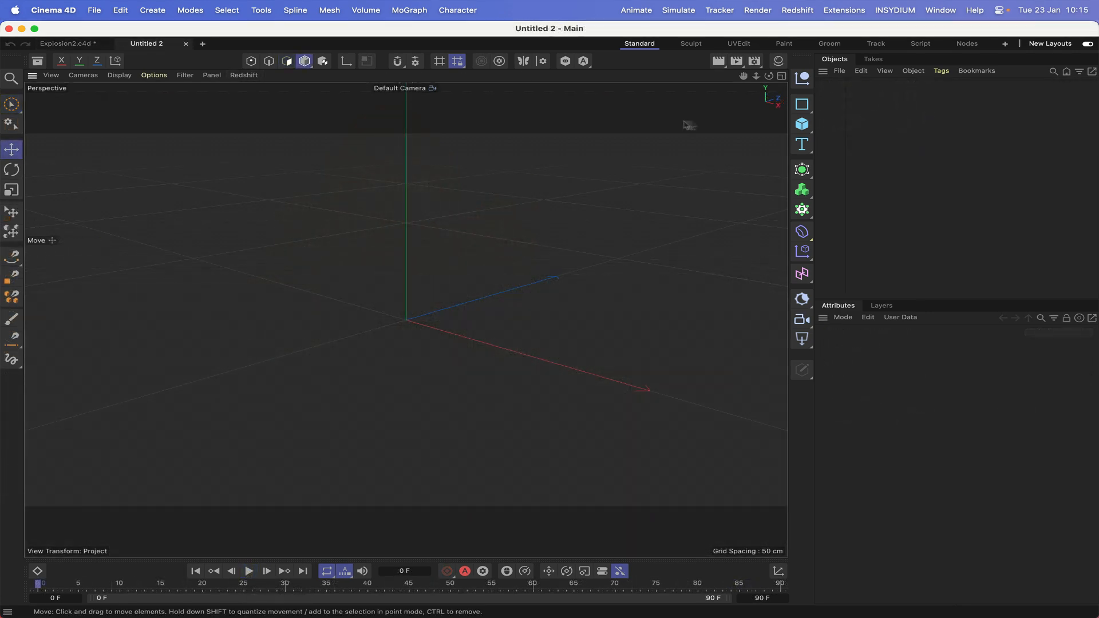
Add a sphere primitive to the scene and set its type to Icosahedron.
click(802, 123)
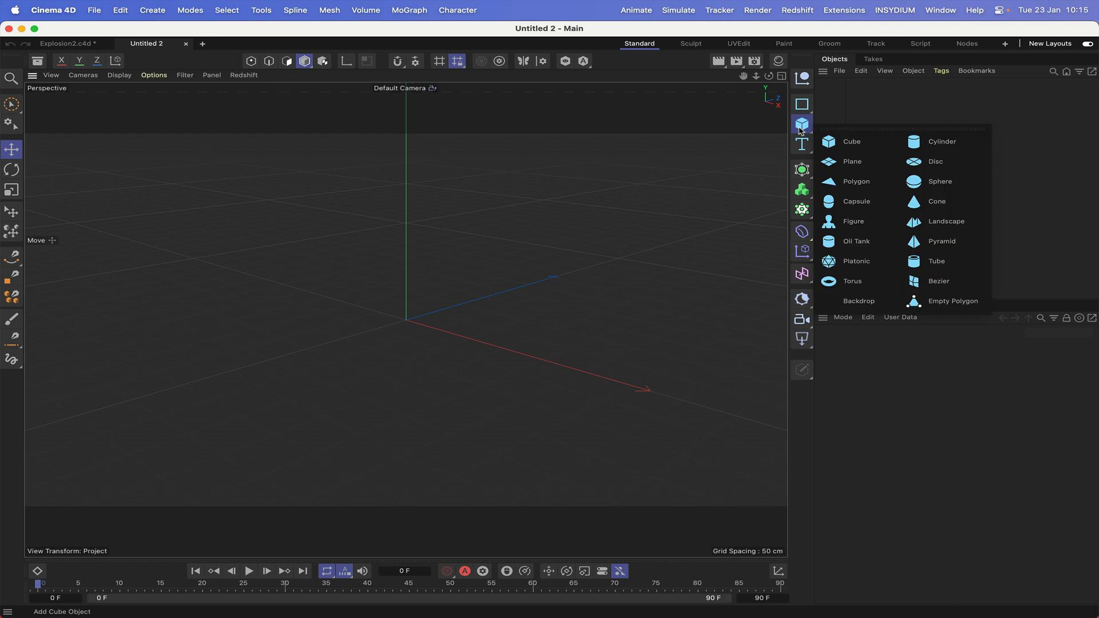
click(921, 185)
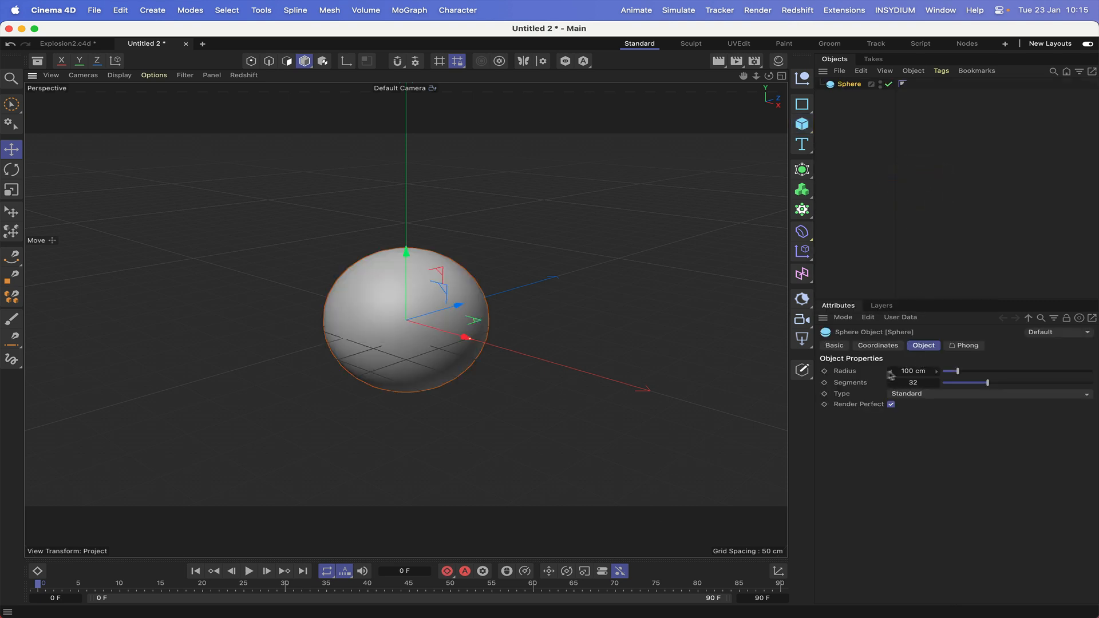
click(918, 394)
click(927, 466)
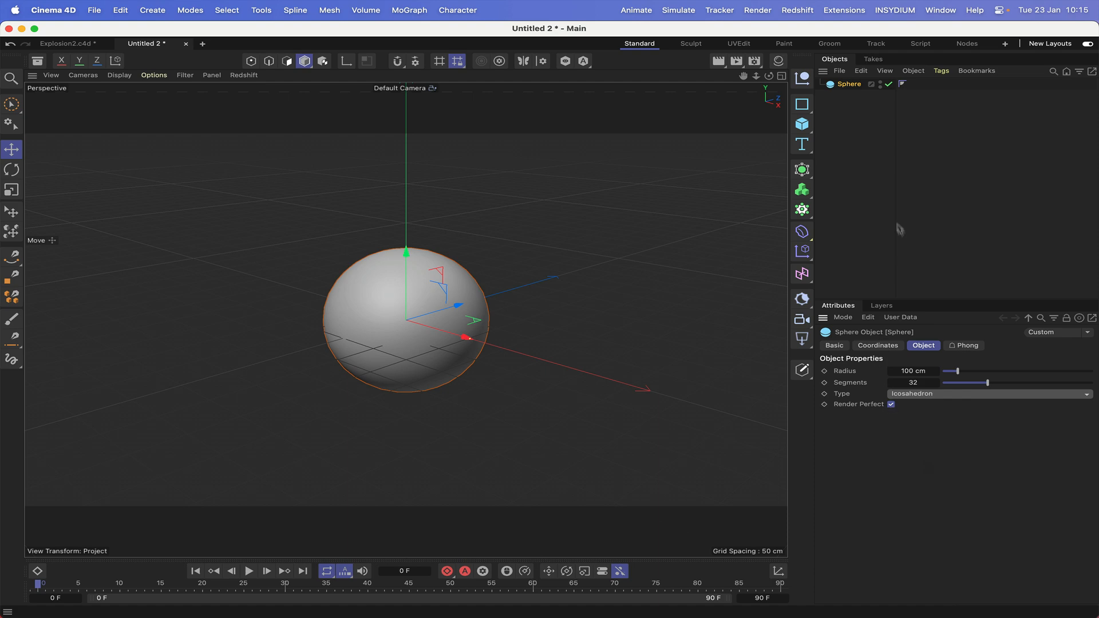
Add a Displacer deformer as a child of the sphere and load a Noise shader into its shading.
click(802, 232)
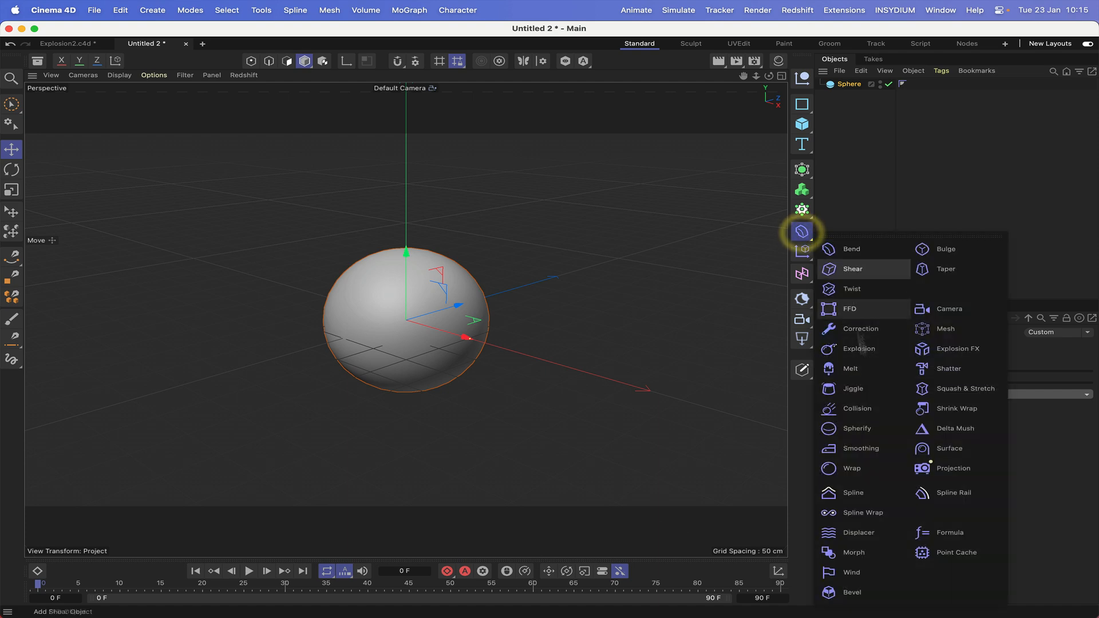
click(849, 534)
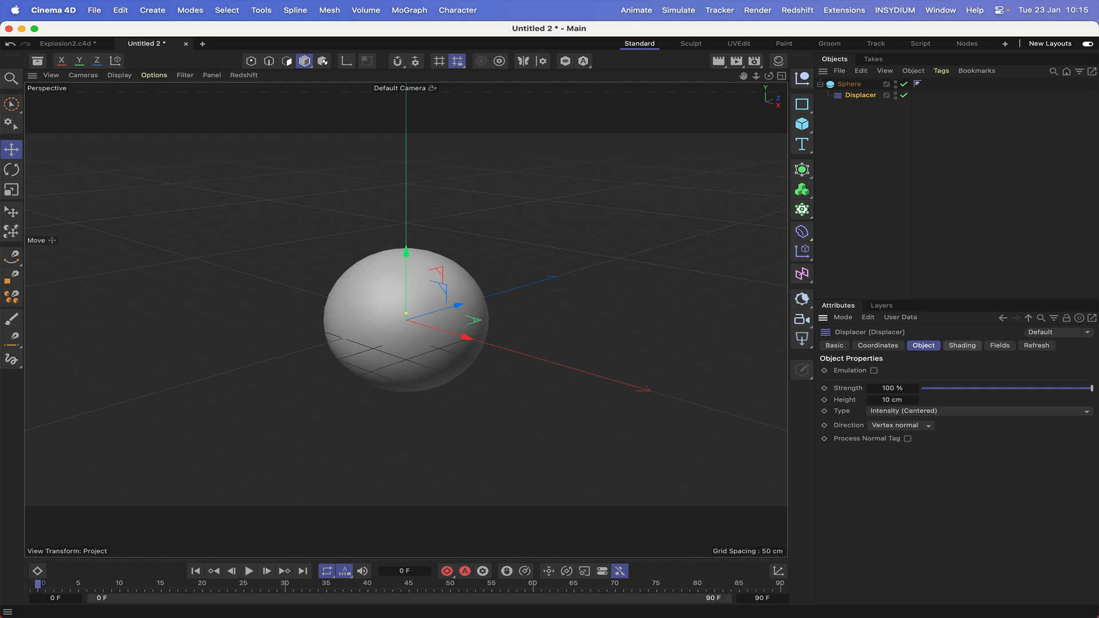
click(964, 346)
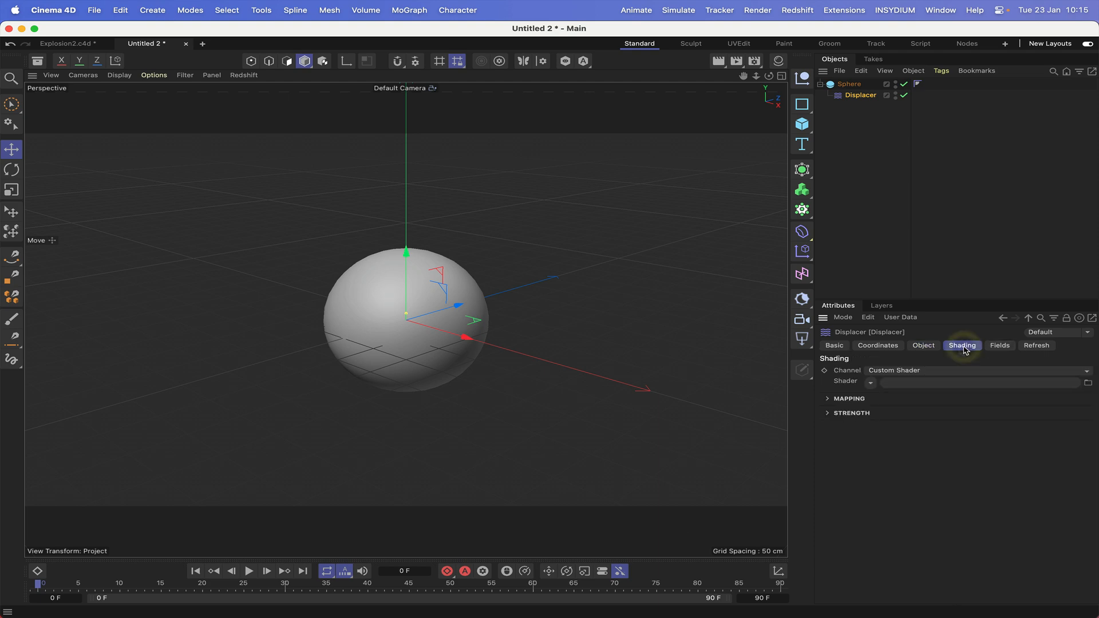
click(871, 384)
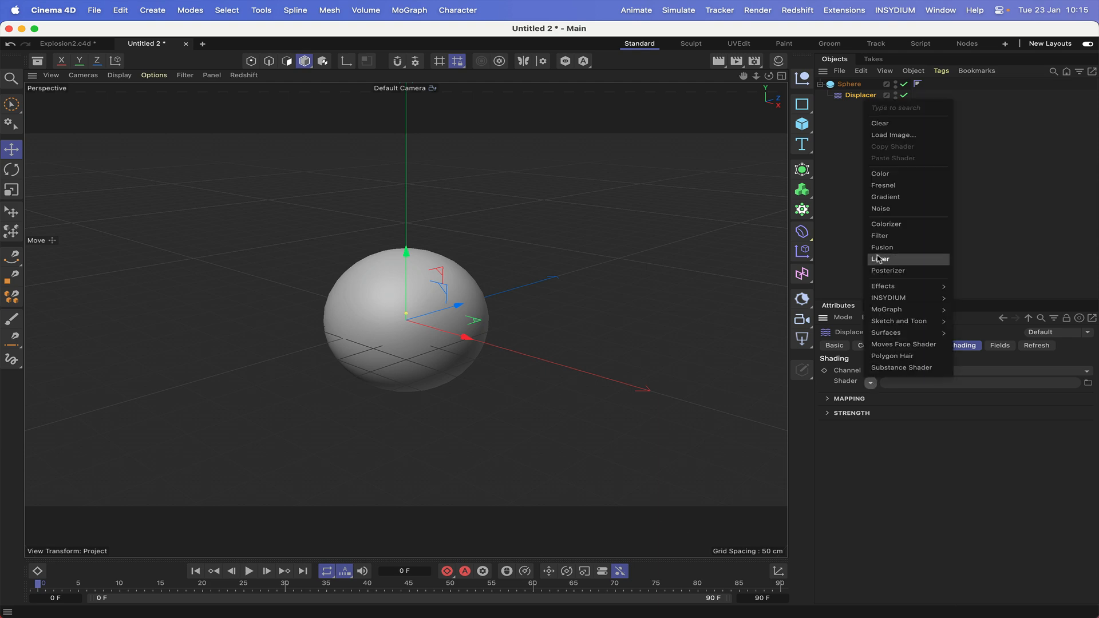
click(879, 208)
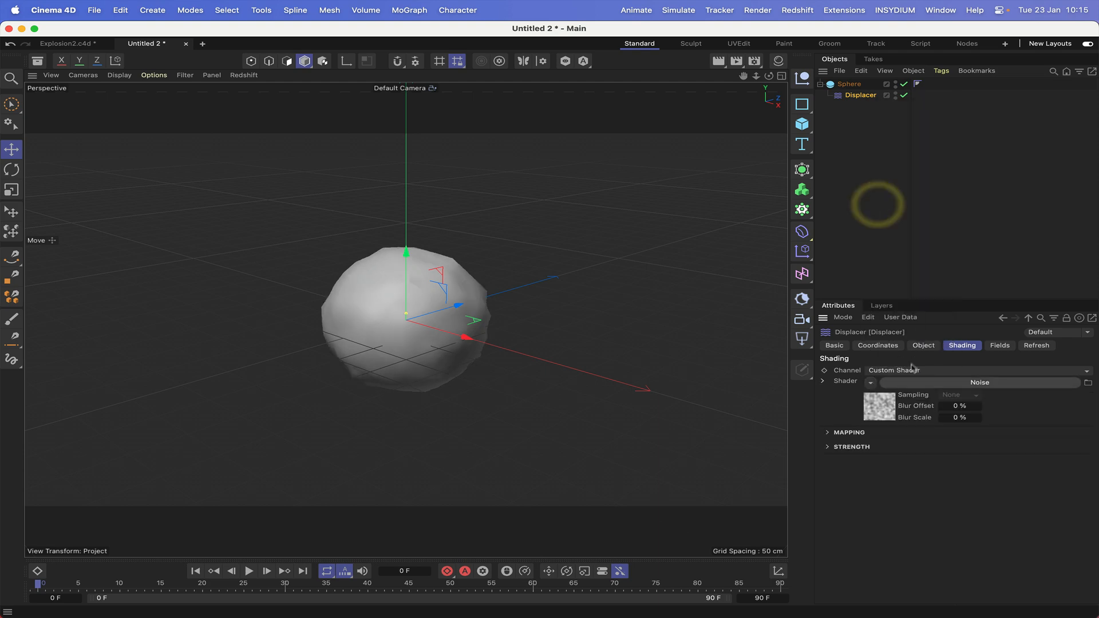
Set the displacer's noise shader to Mod Noise with a global scale of 300%.
click(914, 383)
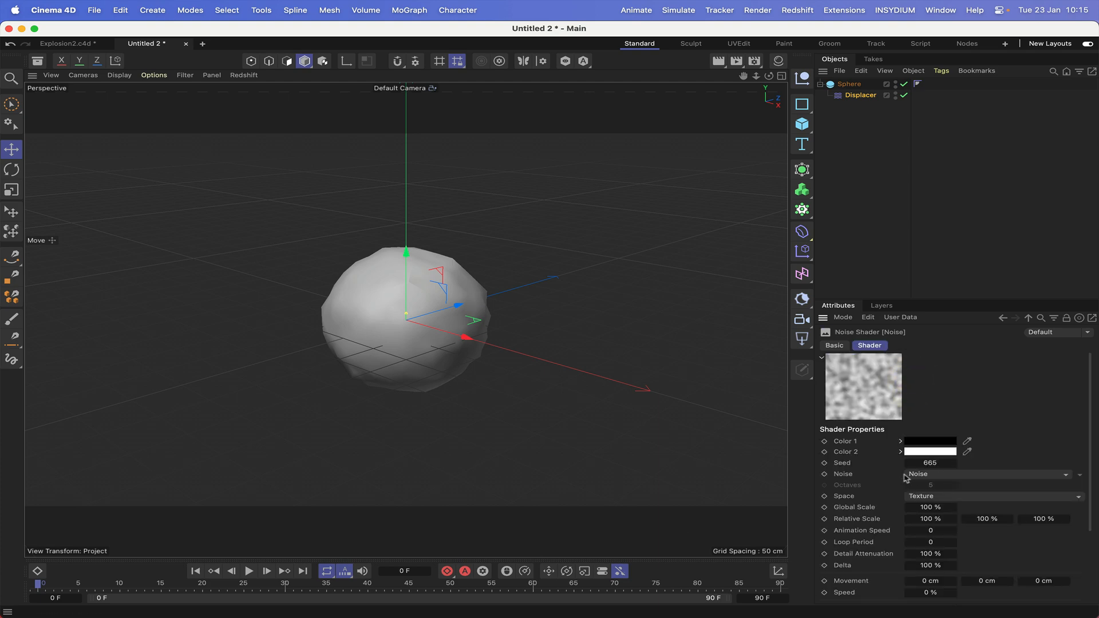
click(920, 473)
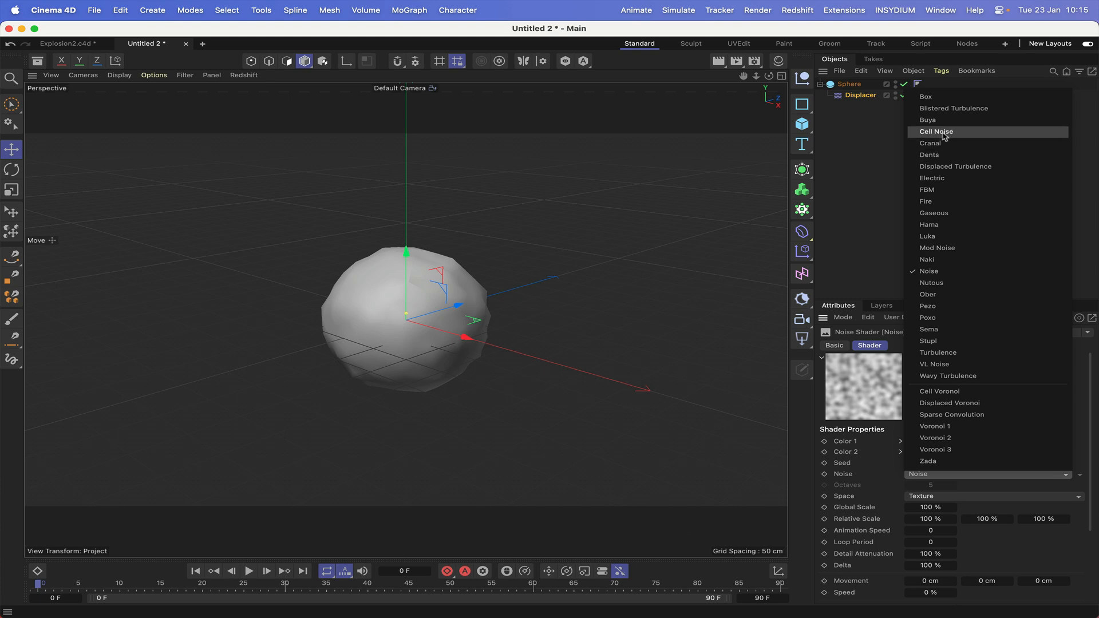
click(945, 247)
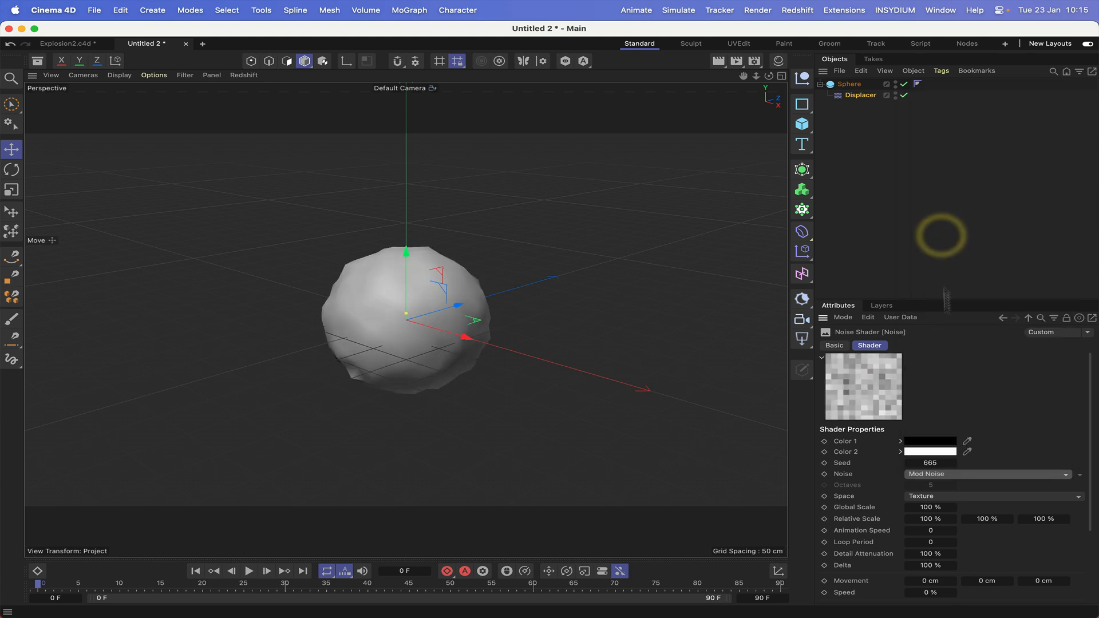
click(922, 507)
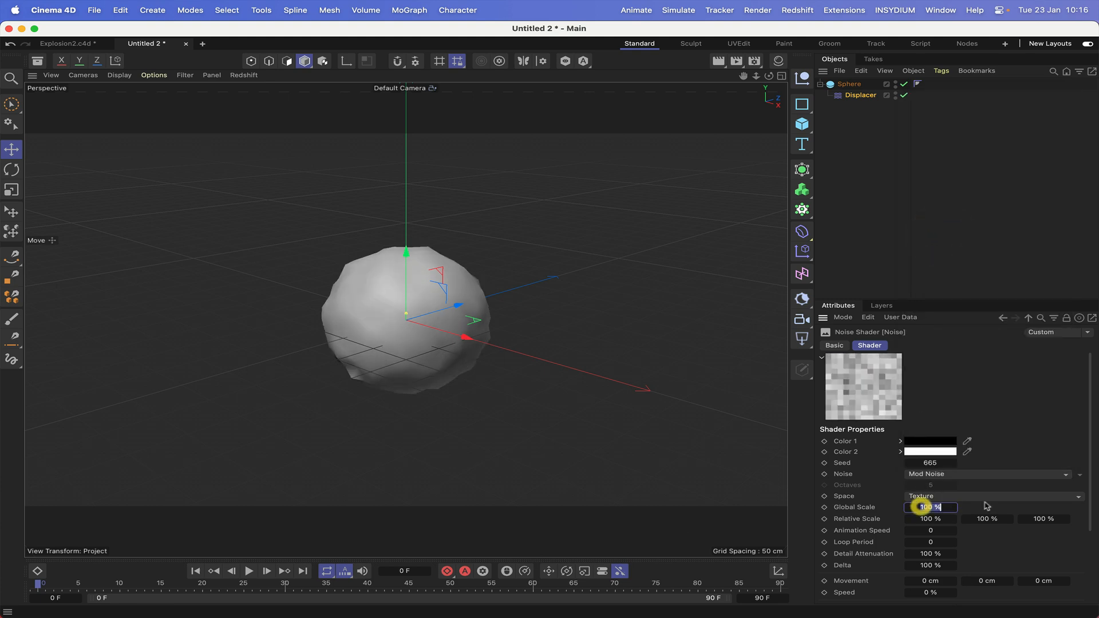
text(300)
key(Return)
mouse_move(769, 76)
mouse_down()
mouse_move(738, 57)
mouse_move(764, 93)
mouse_up()
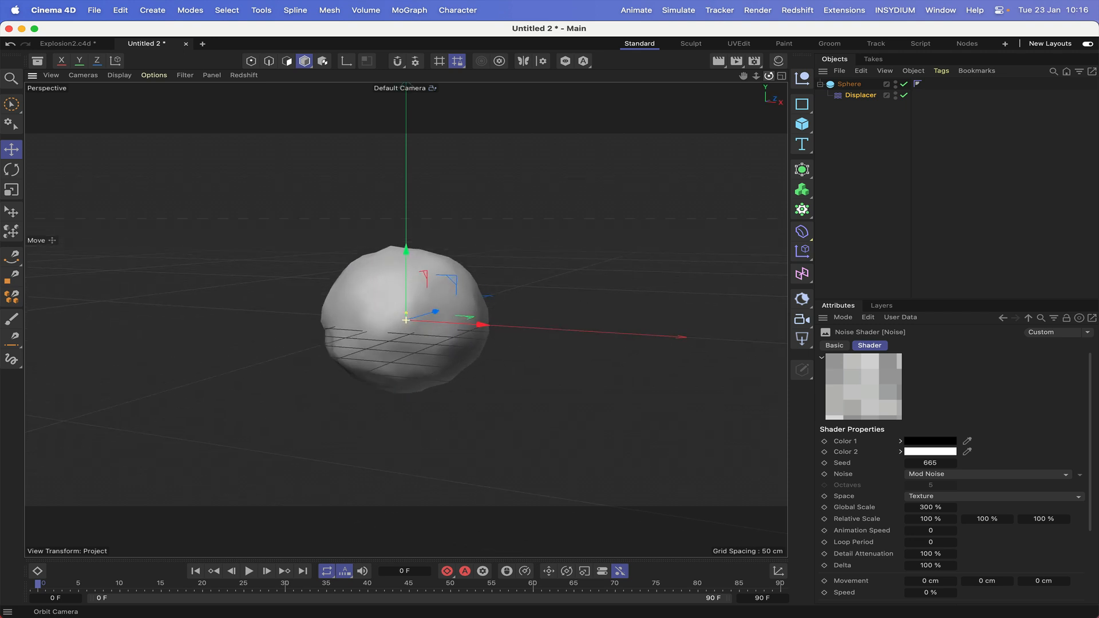
click(927, 474)
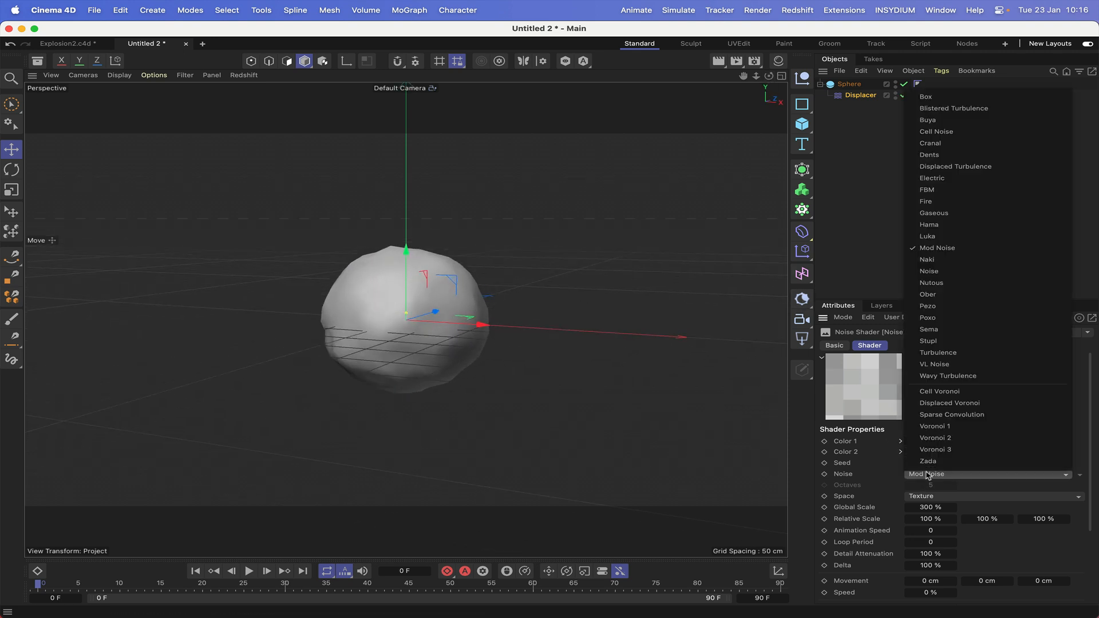
click(889, 469)
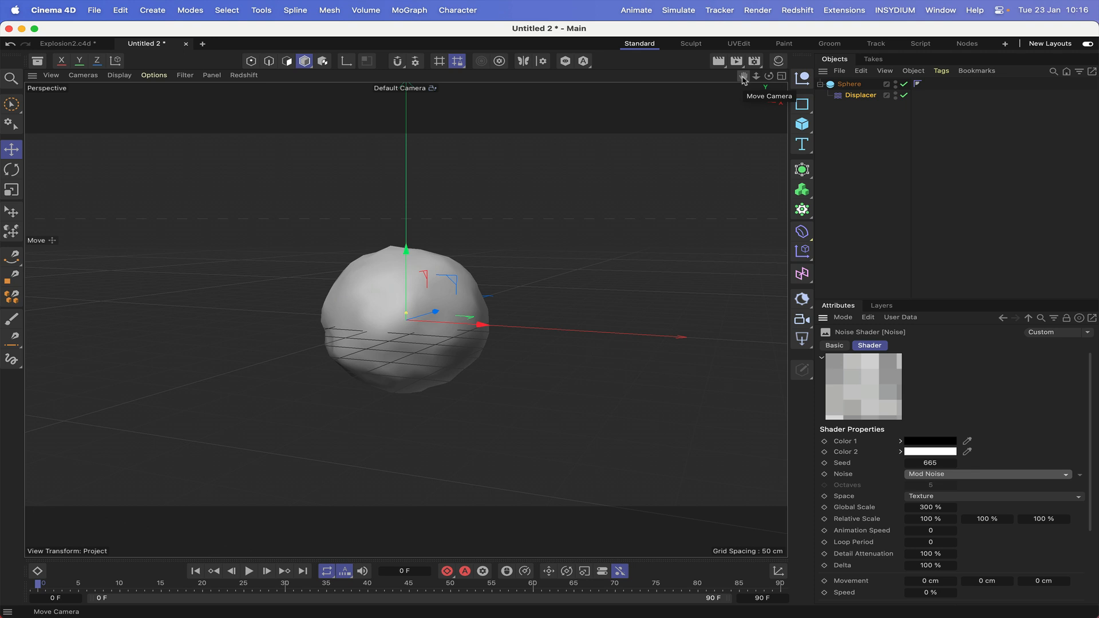
drag(743, 78, 790, 39)
mouse_move(769, 78)
mouse_down()
mouse_move(809, 77)
mouse_move(769, 81)
mouse_up()
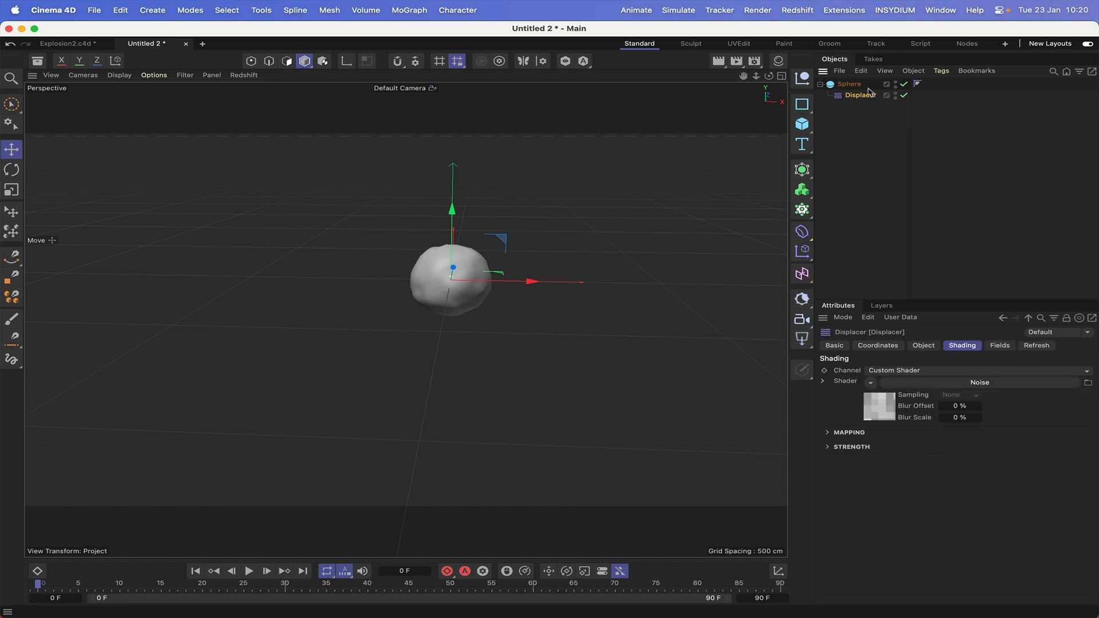
Put the sphere inside a Voronoi Fracture object and turn off Colorize Fragments.
click(849, 84)
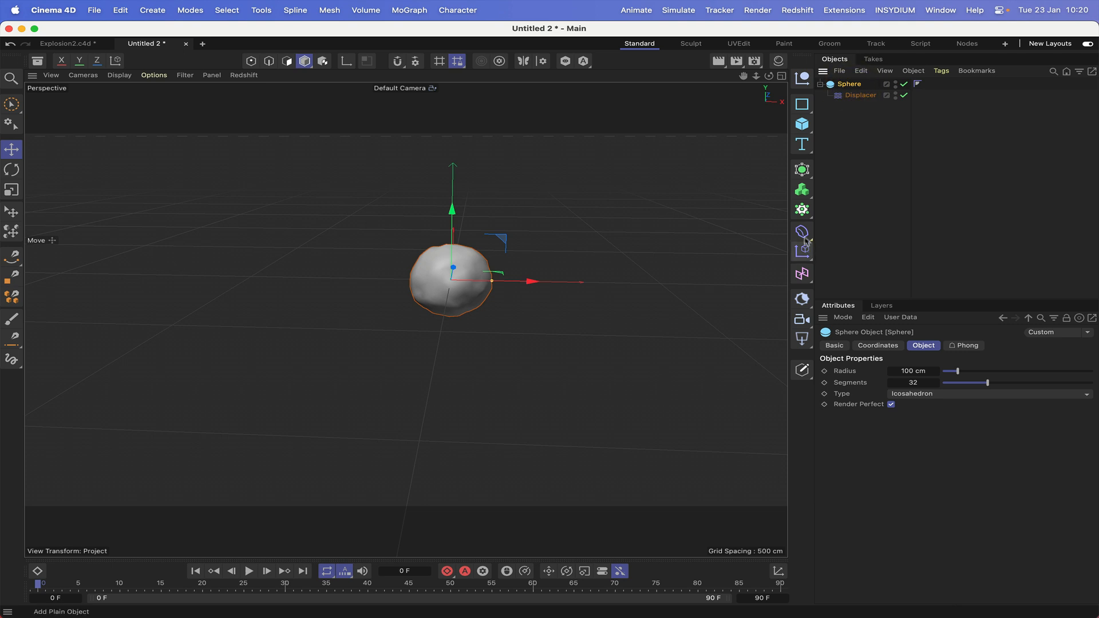
click(802, 210)
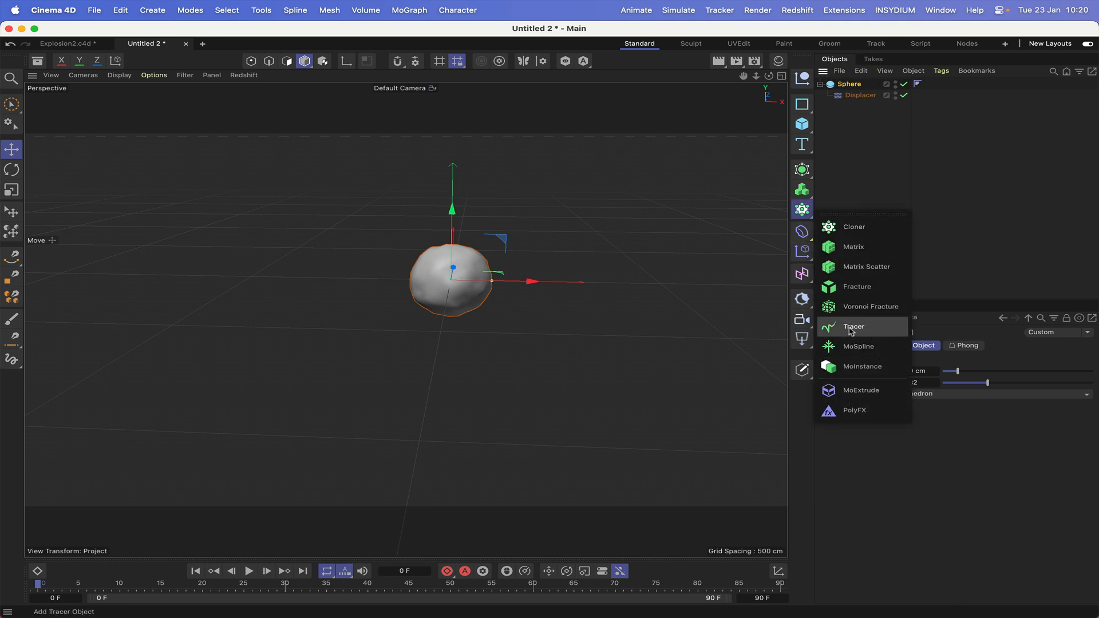
click(849, 309)
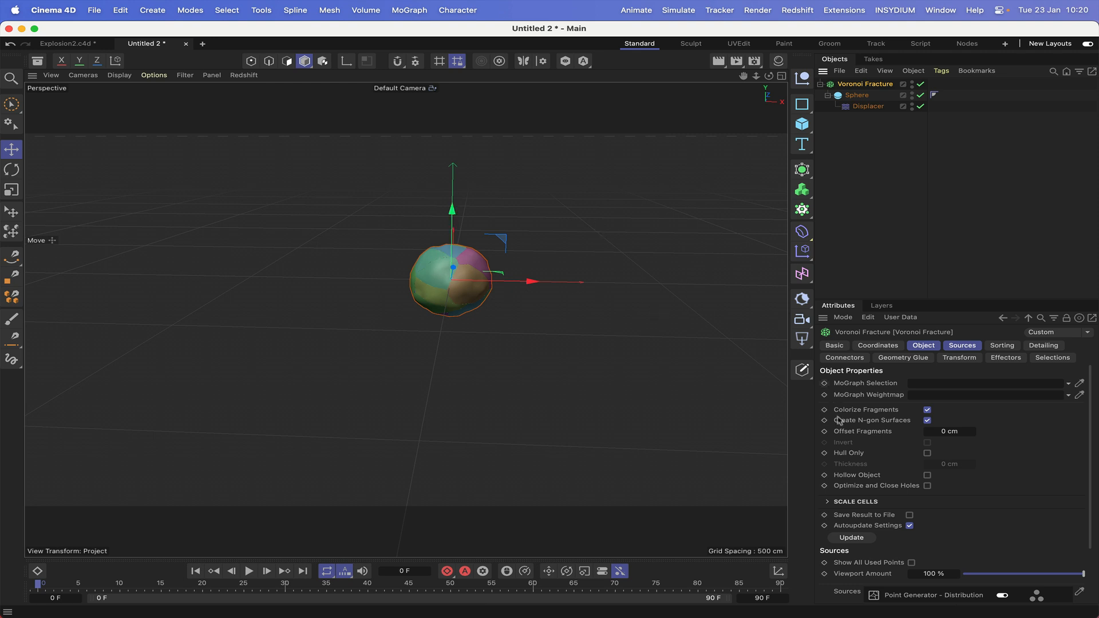
click(927, 410)
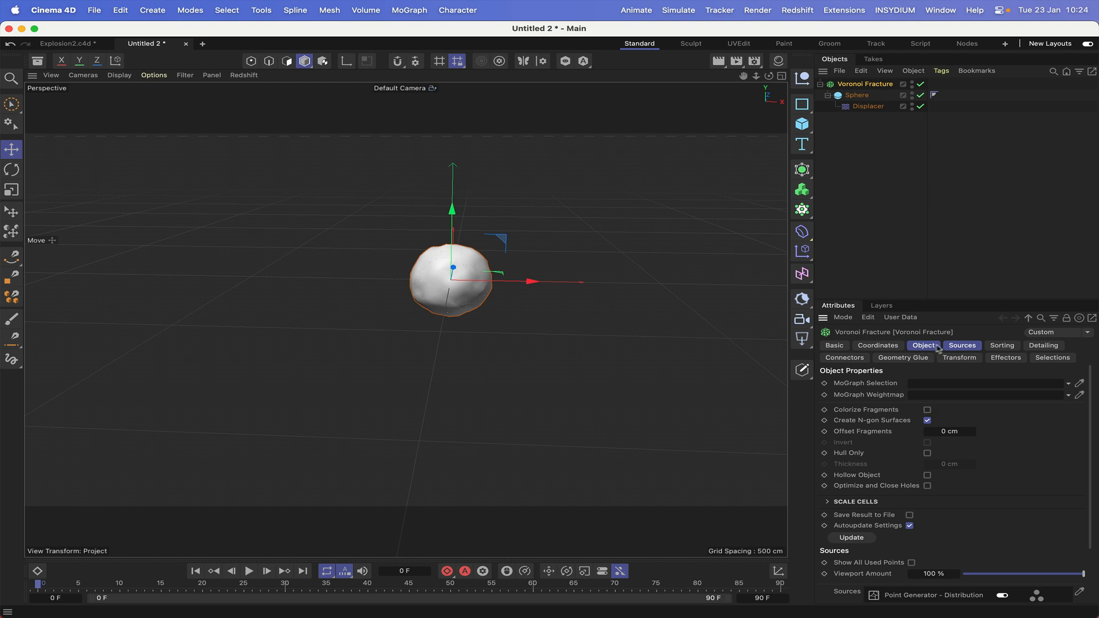
Set the fracture's point generator source to Exponential distribution with a standard deviation of 0.11.
click(964, 346)
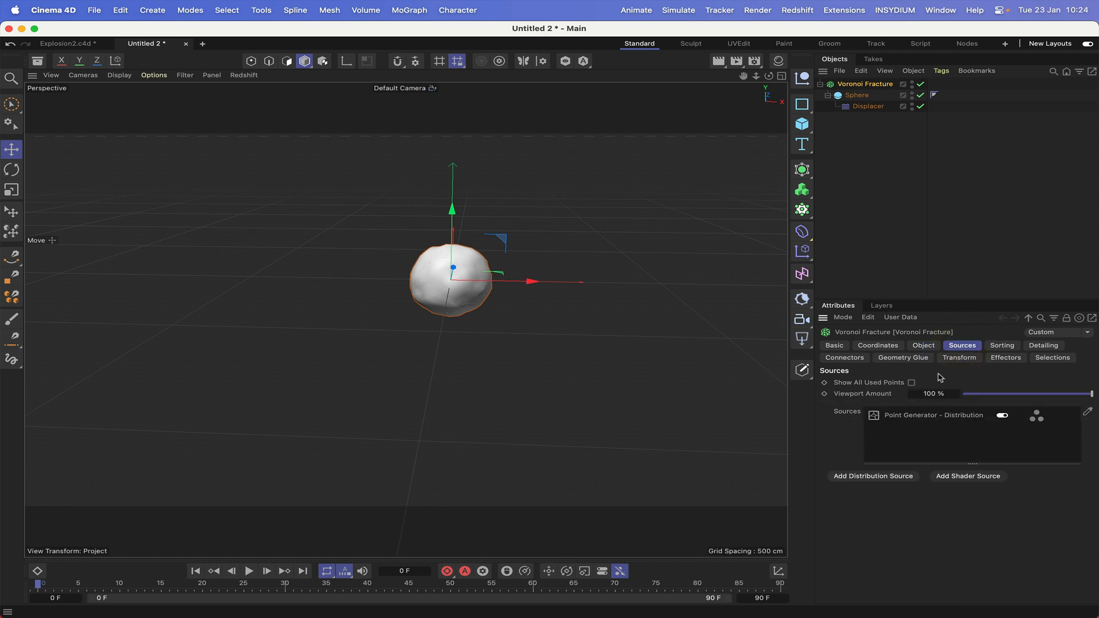
click(924, 414)
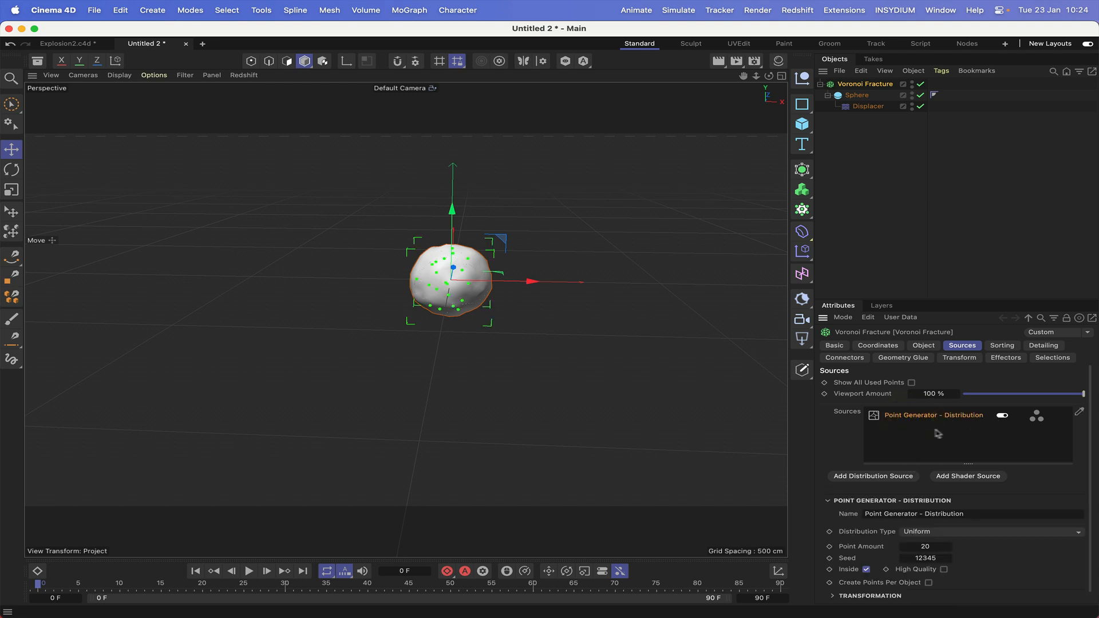
scroll(938, 434, down, 1)
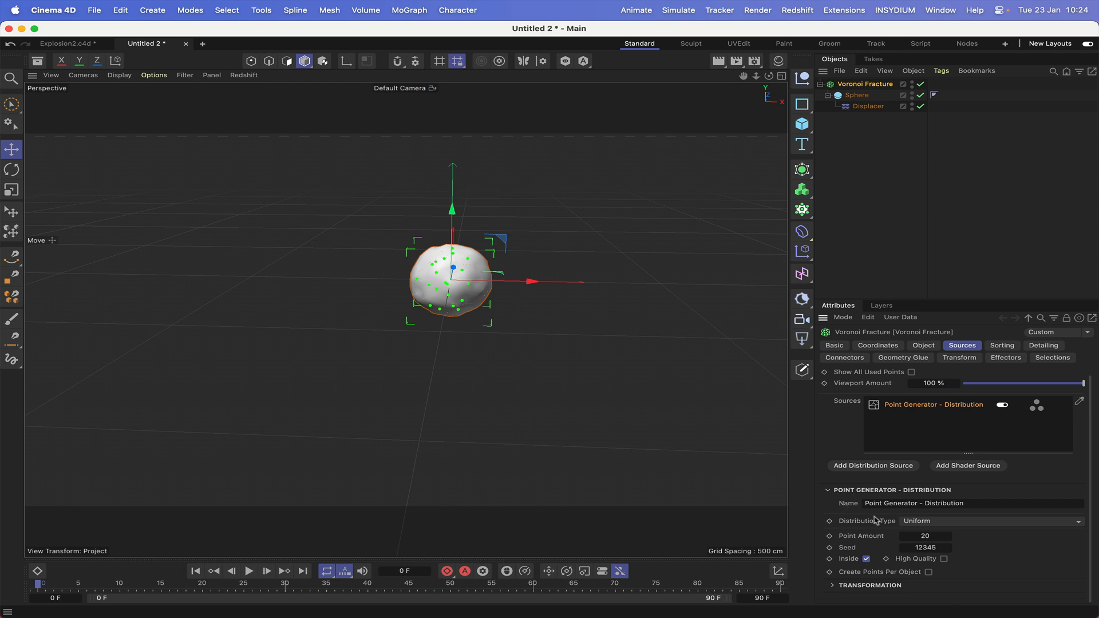
click(917, 522)
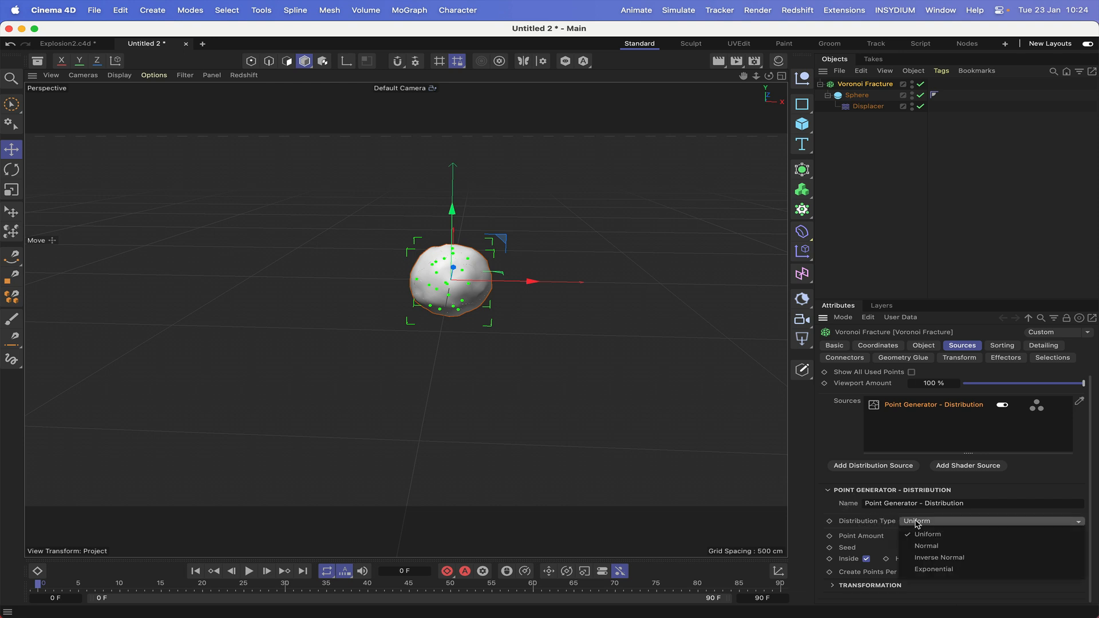
click(926, 569)
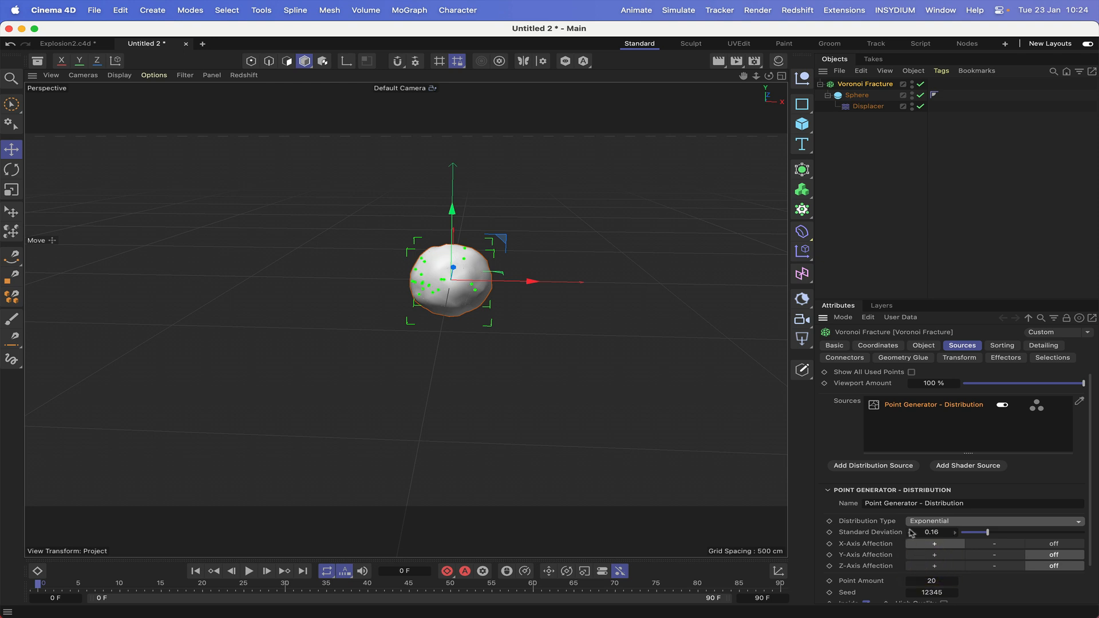
click(941, 532)
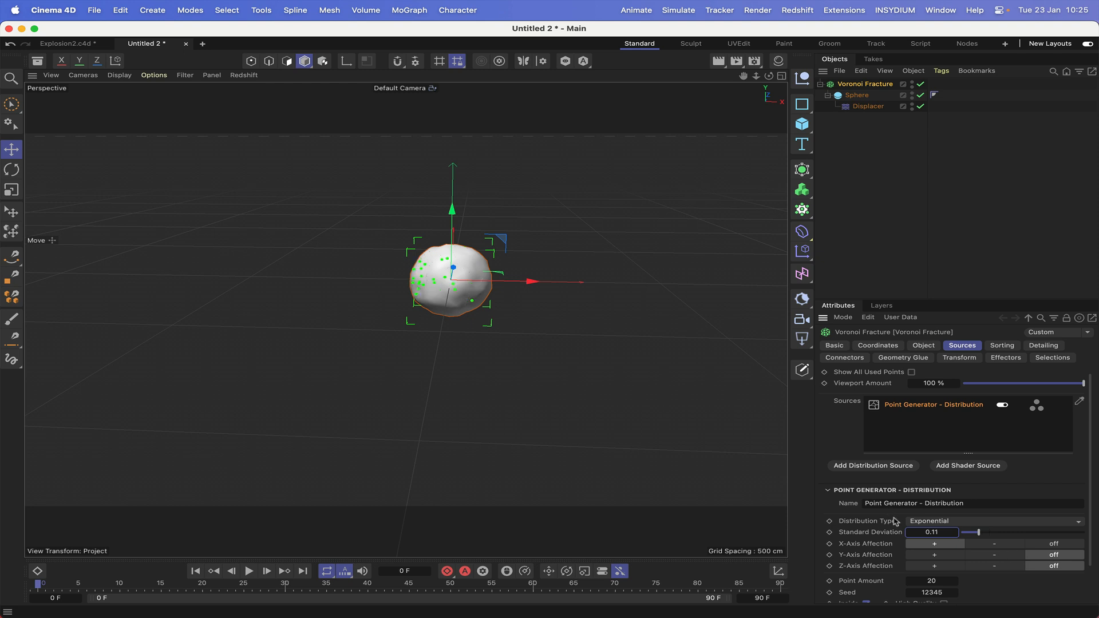
Turn the point generator's X-axis affection off and set its Y-axis affection to negative.
click(1059, 545)
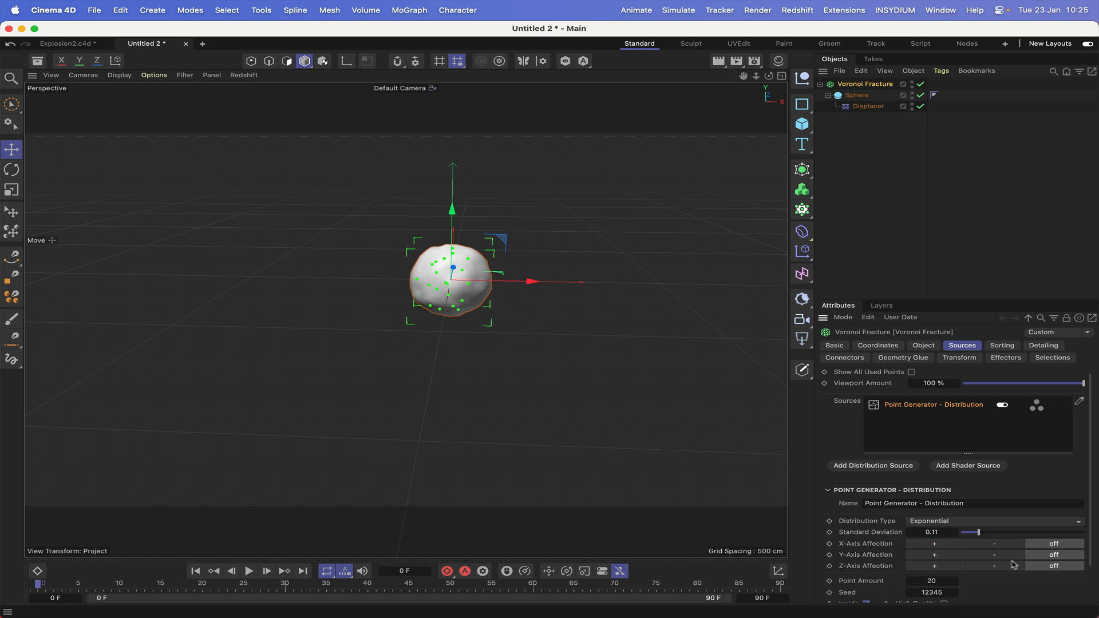
click(996, 556)
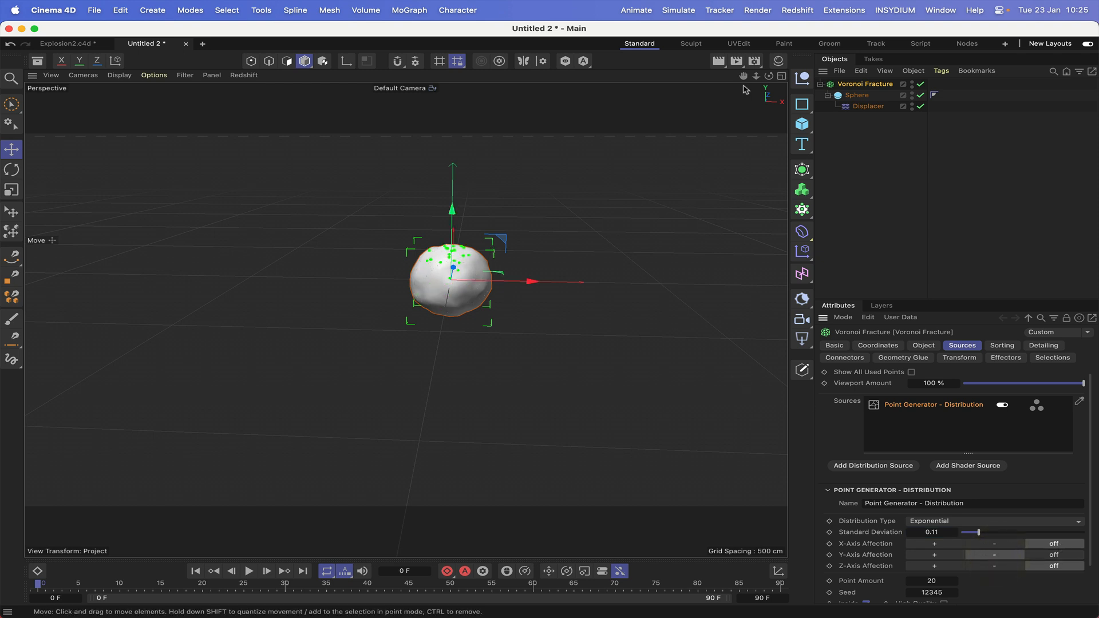
drag(769, 76, 790, 247)
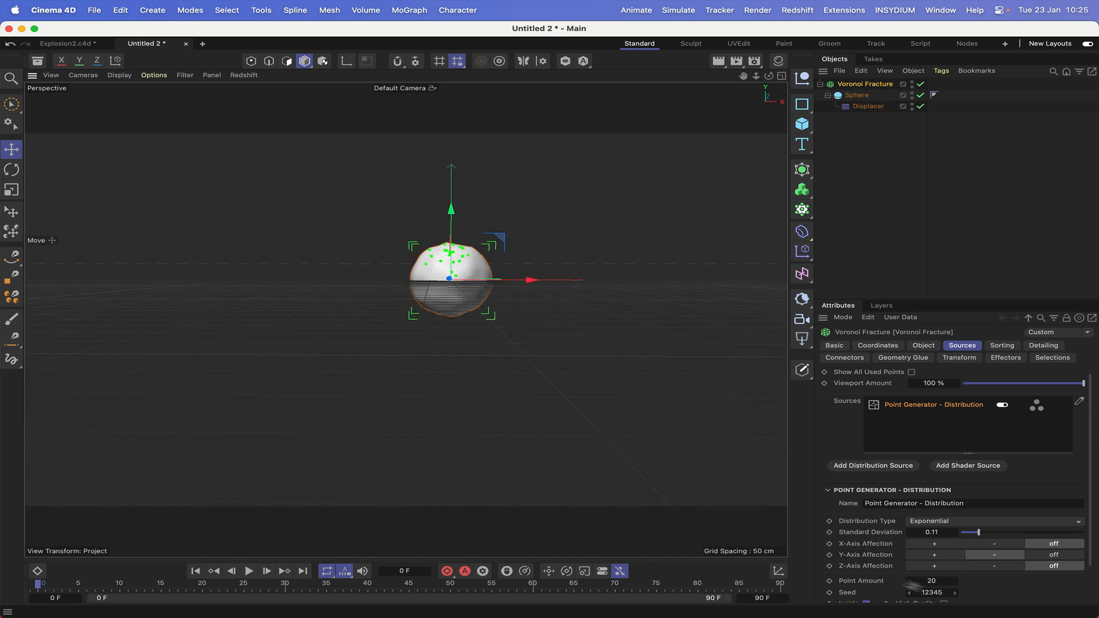
Set the point generator's point amount to 120 and its seed to 12346.
click(928, 581)
text(120)
key(Return)
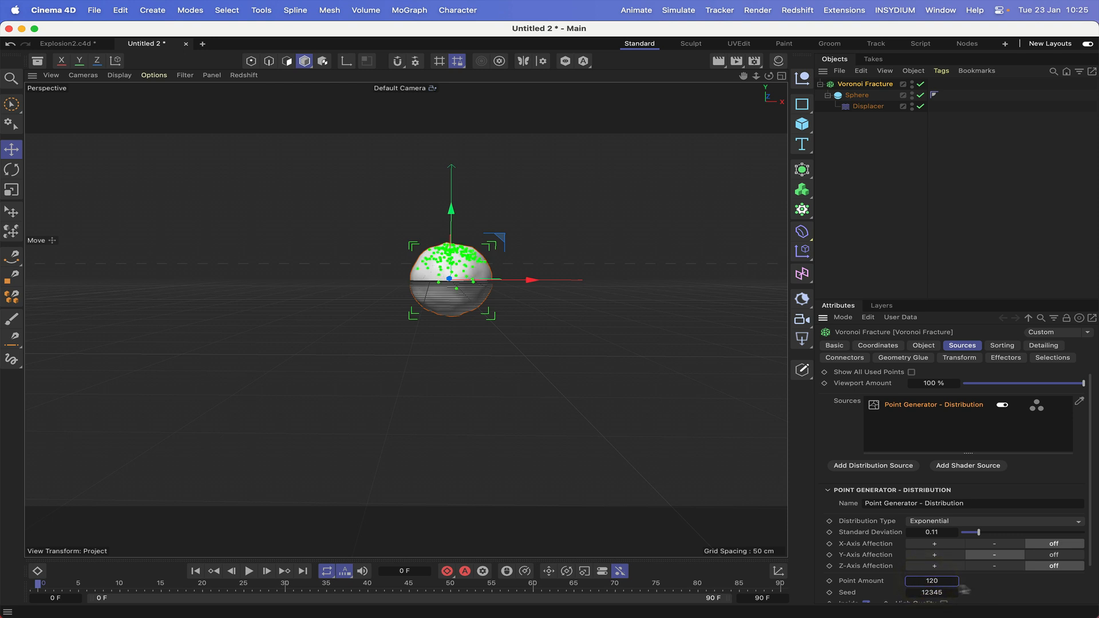
click(944, 592)
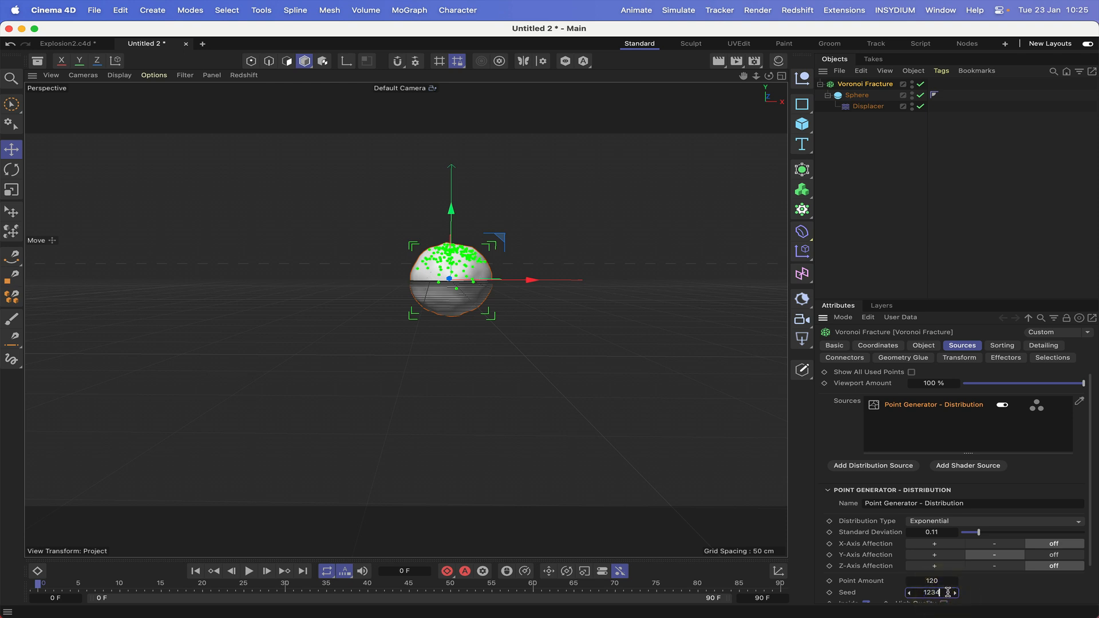
text(6)
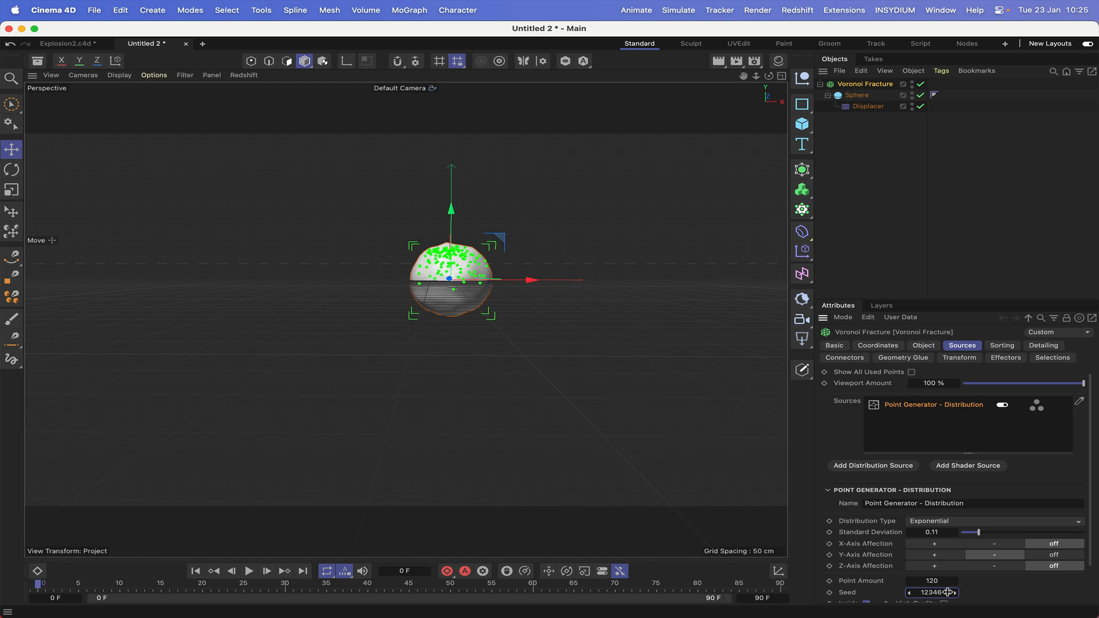
Enable High Quality for the fracture's point generator.
scroll(980, 593, down, 3)
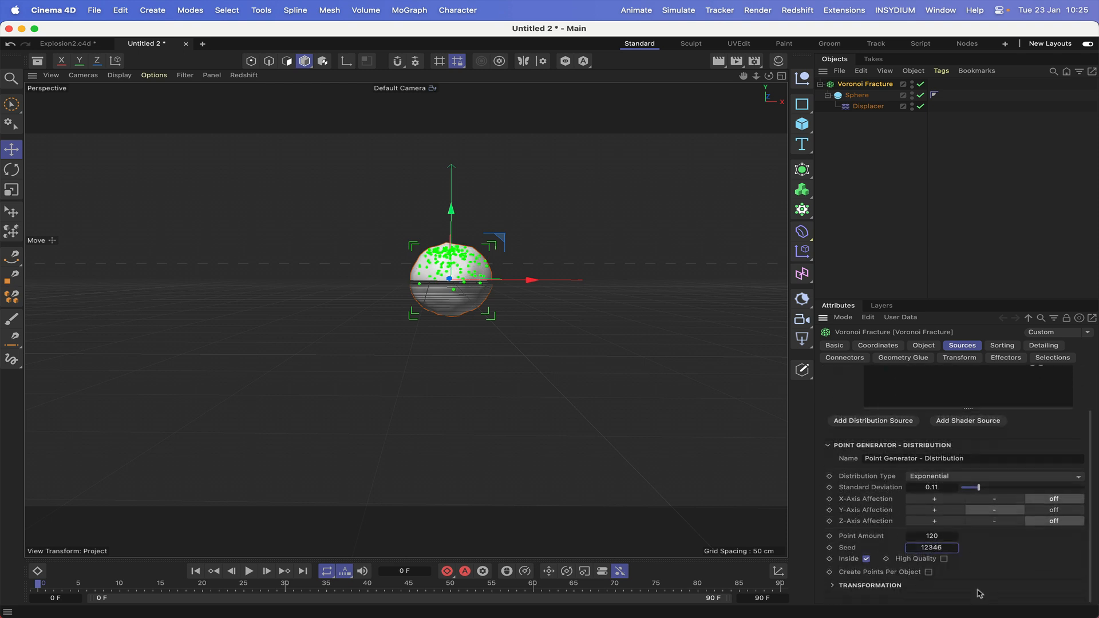
click(944, 560)
mouse_move(769, 75)
mouse_down()
mouse_move(808, 67)
mouse_move(769, 76)
mouse_up()
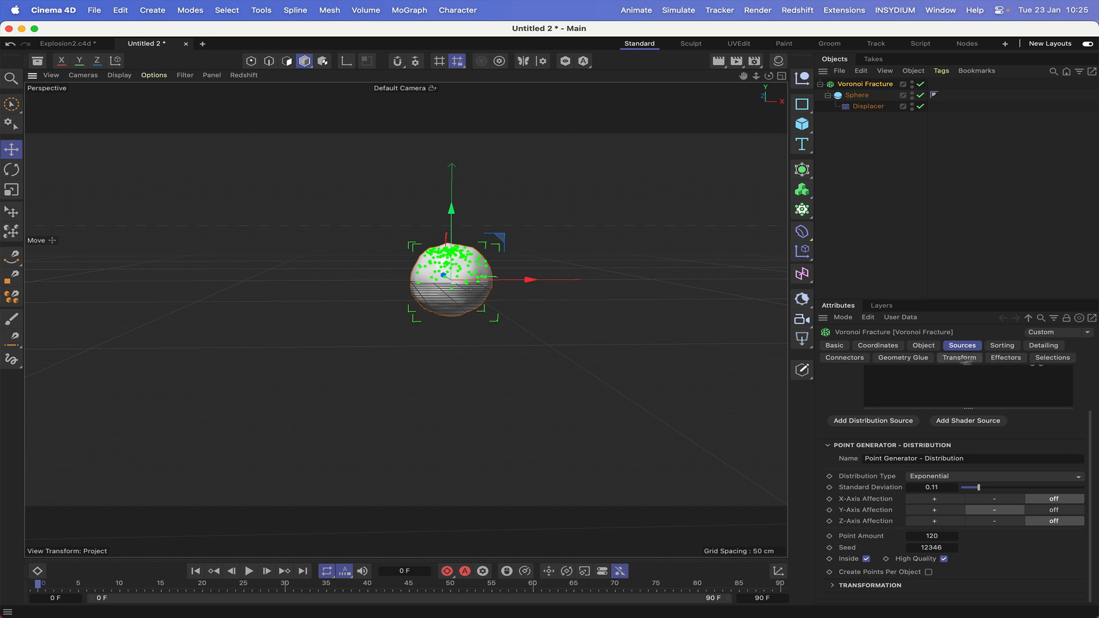
Enable the Inside Faces selection for the Voronoi Fracture.
click(1045, 358)
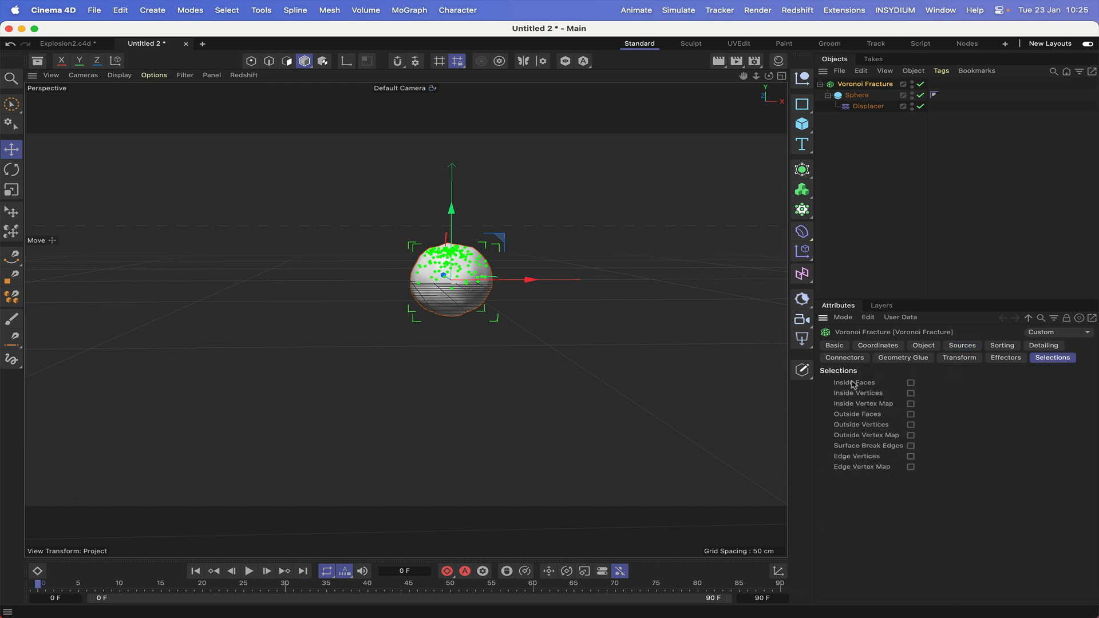
click(911, 384)
Add a Plane primitive to the scene as a ground surface.
drag(769, 75, 774, 79)
click(801, 126)
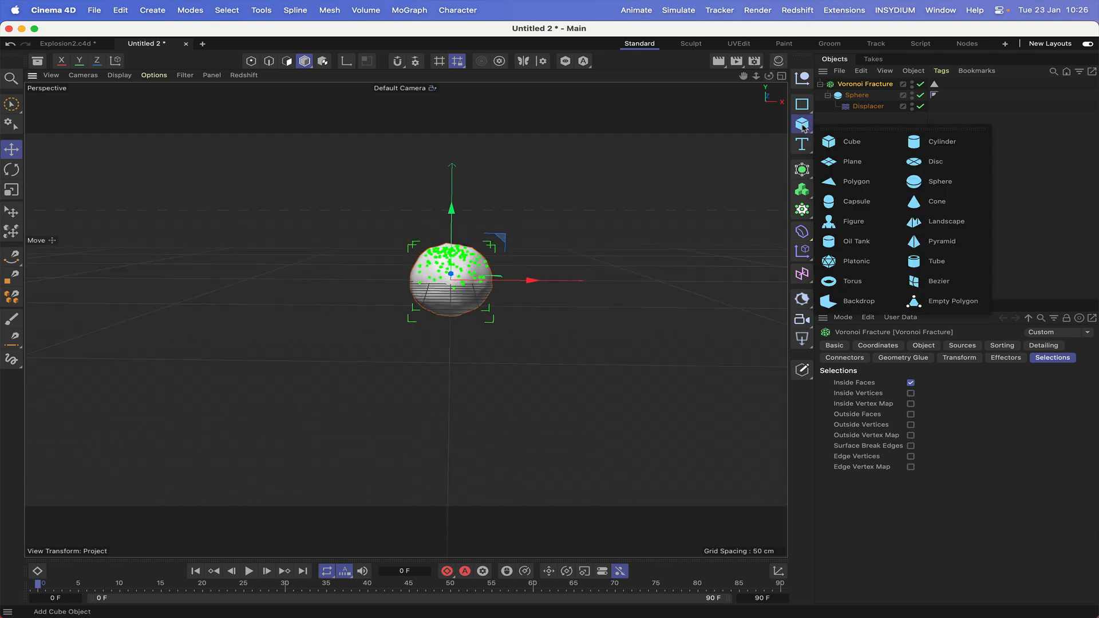
click(884, 164)
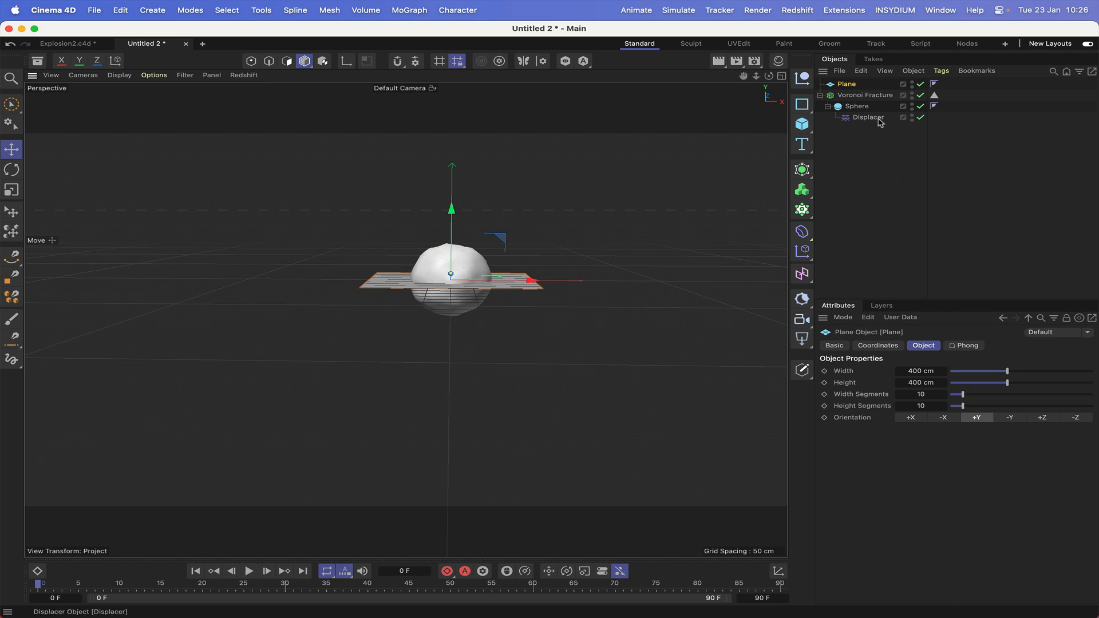
Raise the Voronoi Fracture above the plane by setting its Y position to 100 cm.
click(852, 95)
click(878, 345)
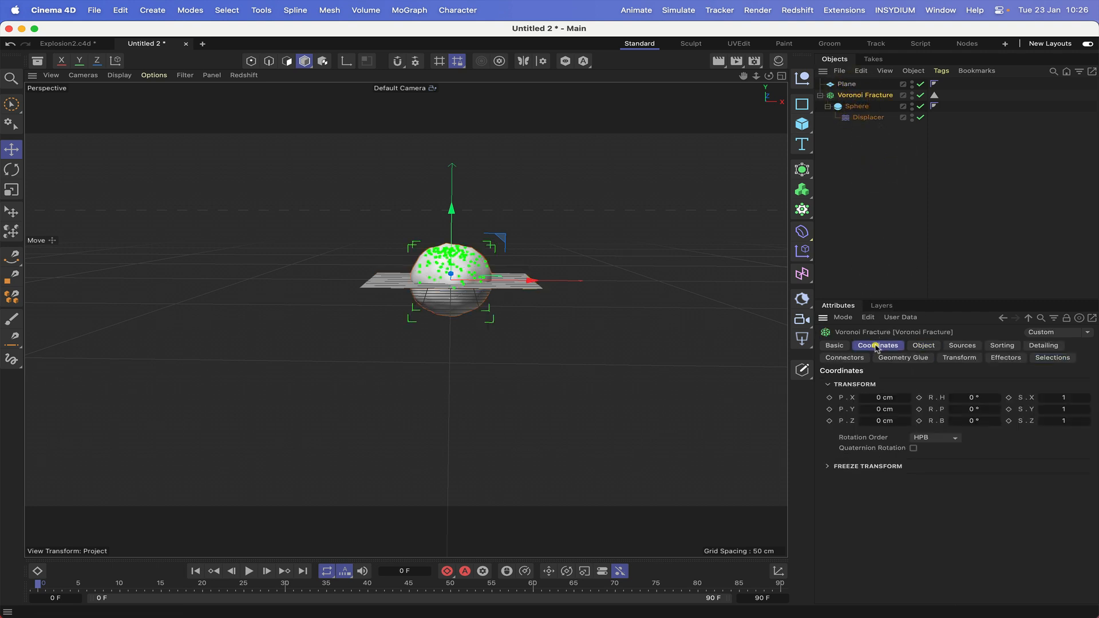
click(888, 409)
text(100)
key(Return)
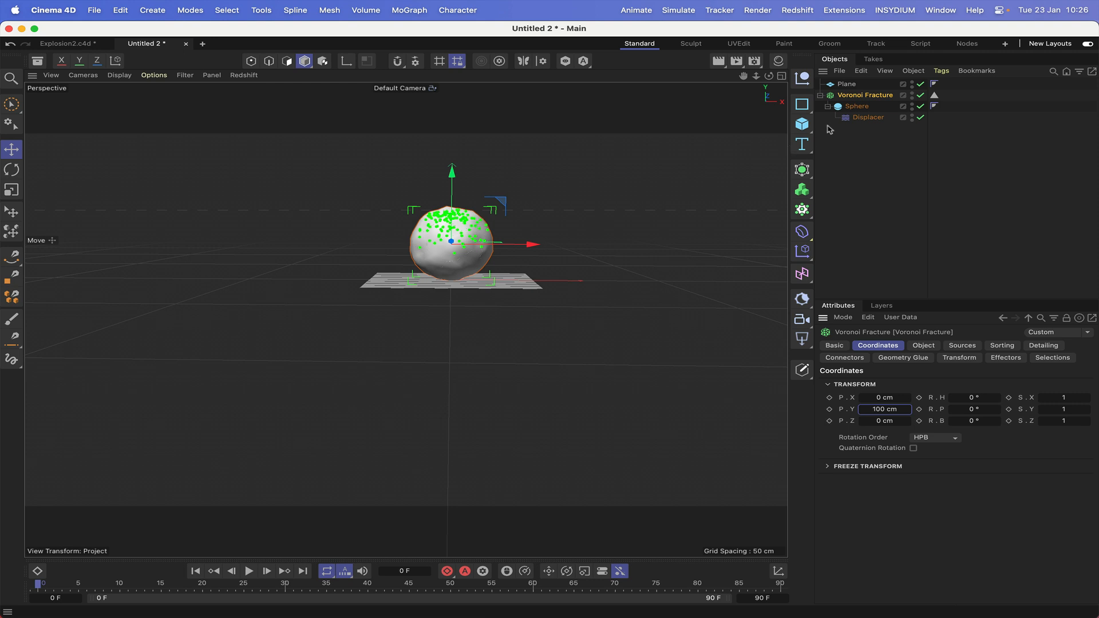
Set the plane's width and height to 4000 cm each.
click(846, 84)
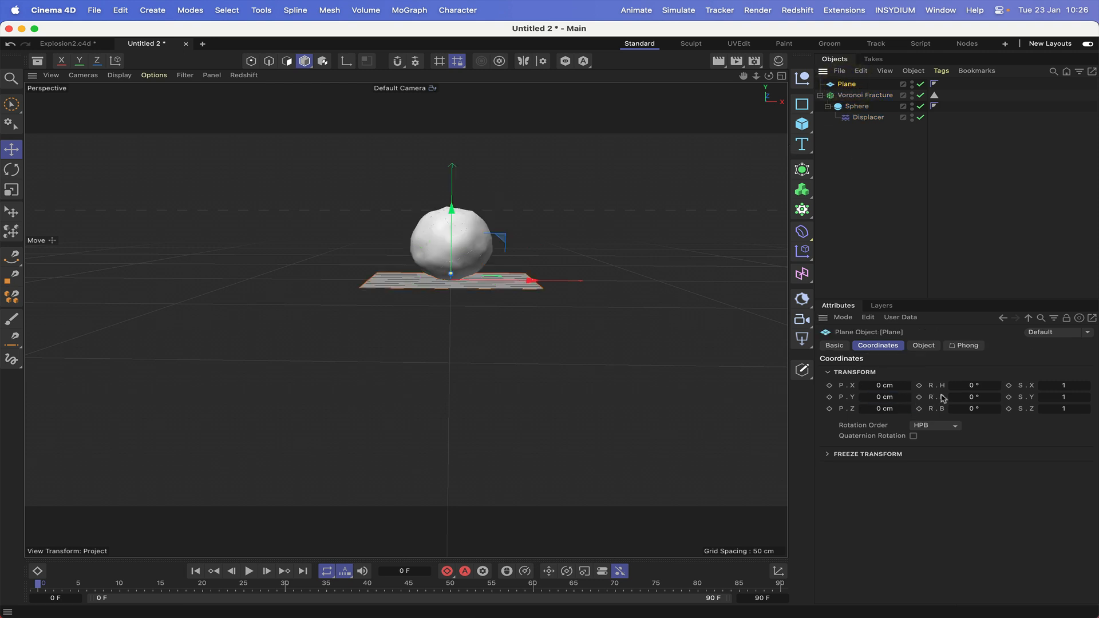
click(923, 346)
double_click(921, 370)
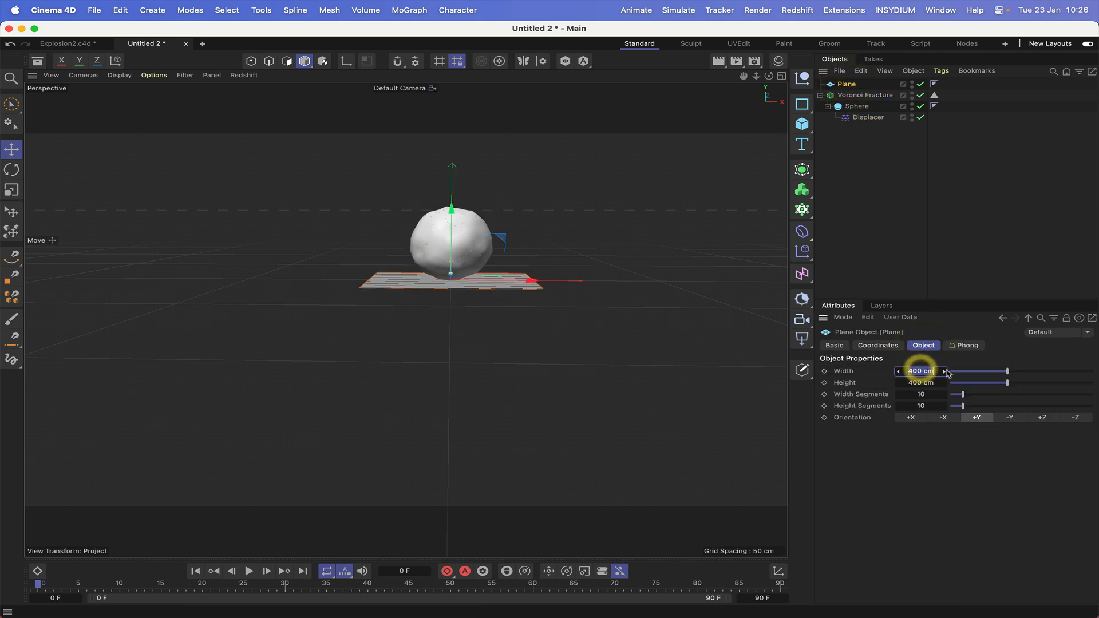
text(4000)
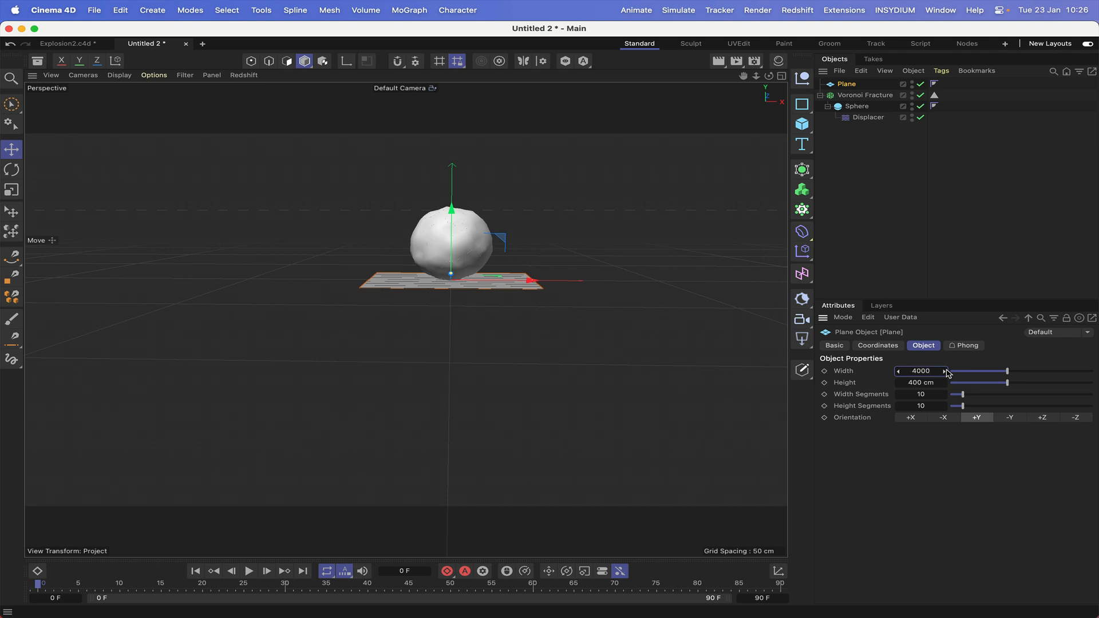
key(Return)
double_click(913, 383)
text(4)
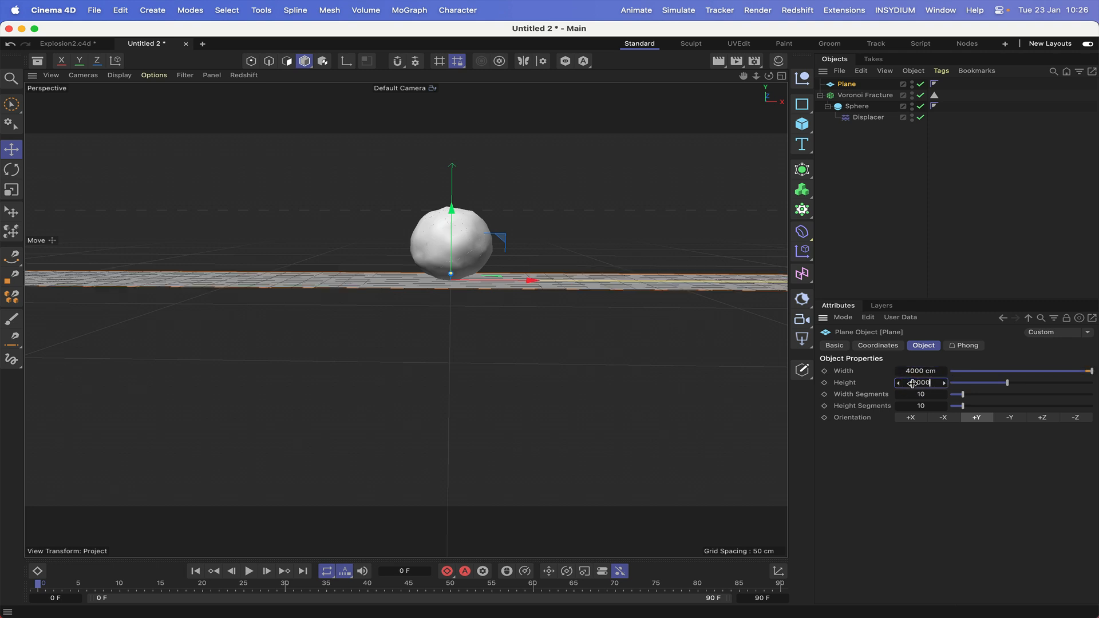
text(000)
key(Return)
Add a Collider simulation tag to the plane.
drag(770, 77, 770, 111)
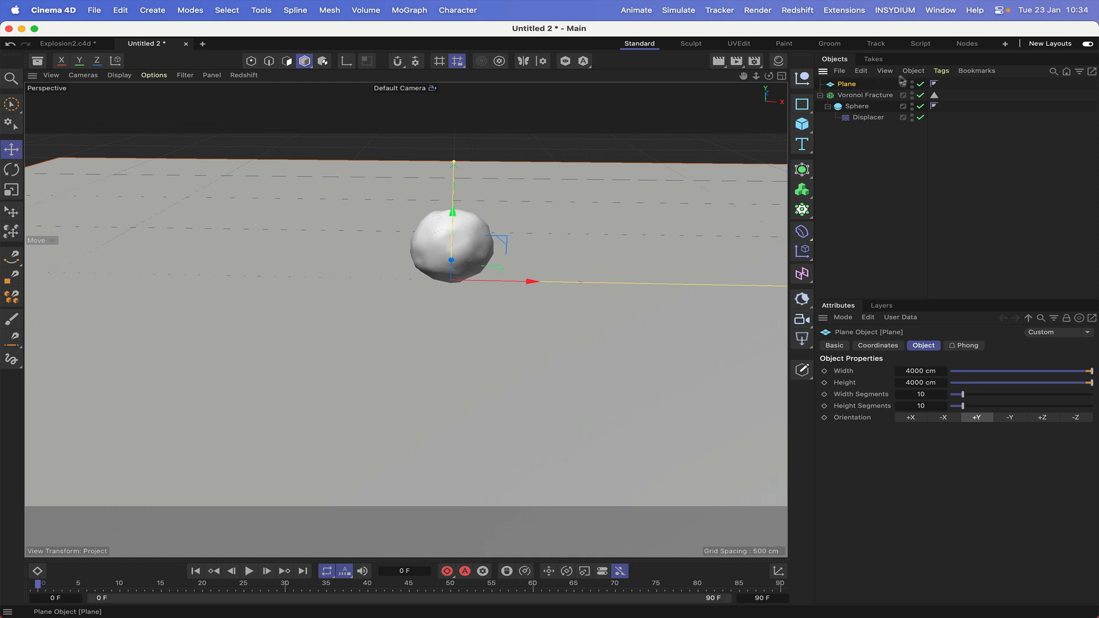
click(941, 71)
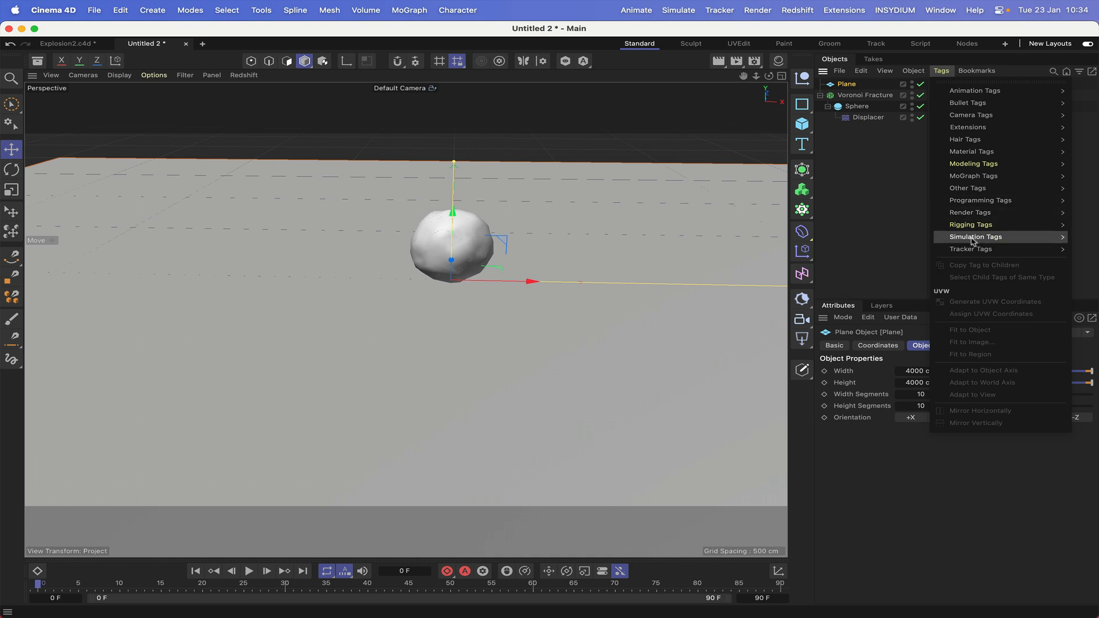
mouse_move(973, 237)
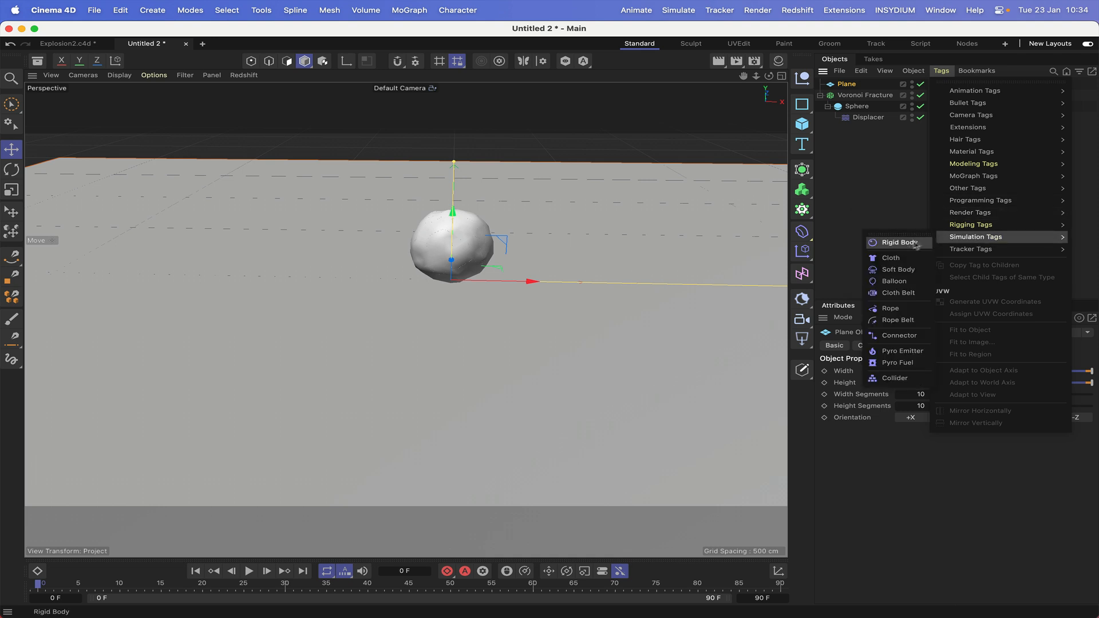
click(899, 378)
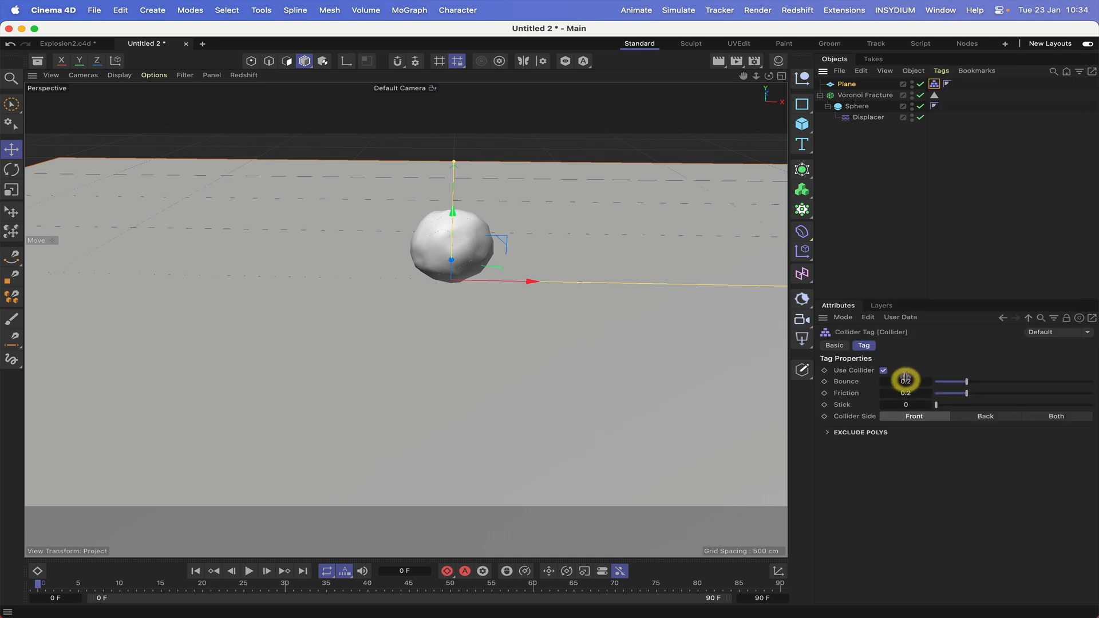
Add a Rigid Body simulation tag to the Voronoi Fracture and enable its Custom Initial Velocity.
click(864, 95)
click(944, 71)
mouse_move(1002, 238)
click(910, 242)
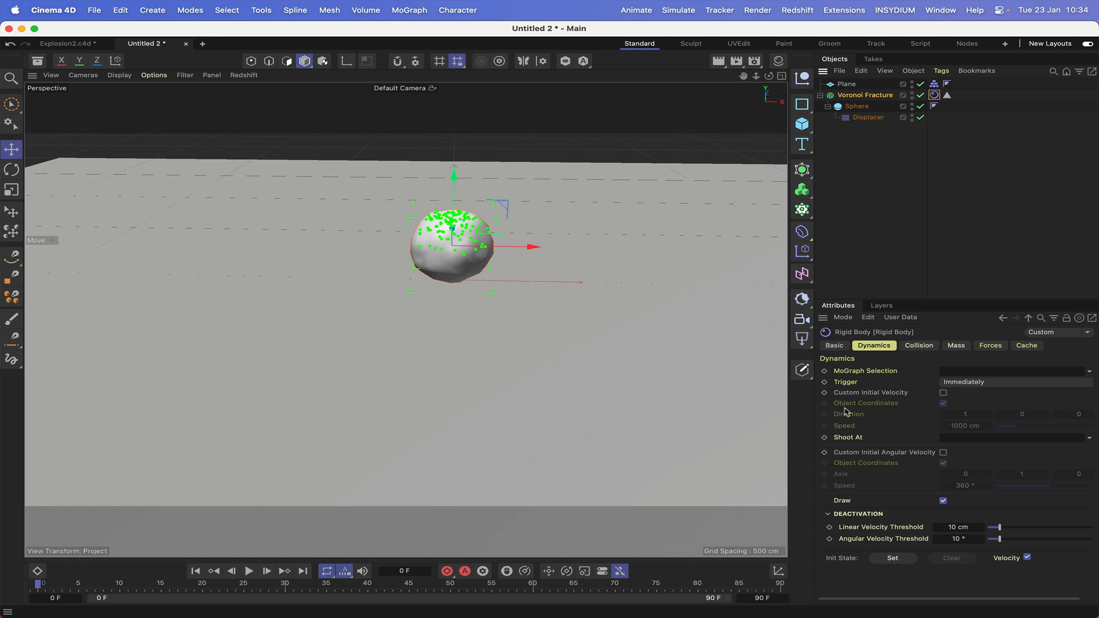
click(943, 393)
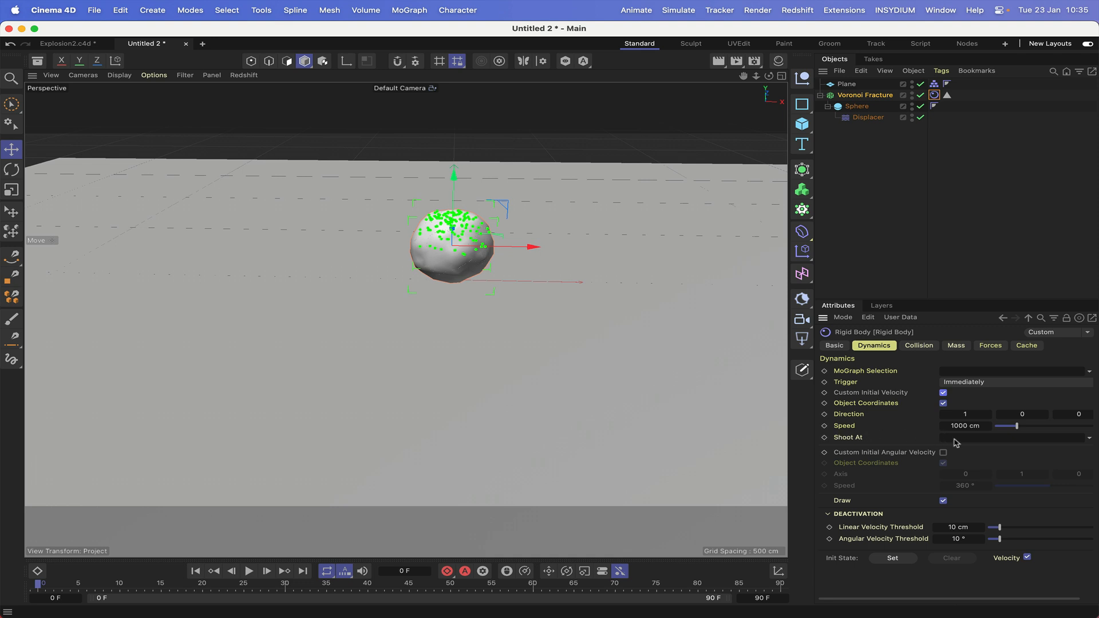
Add a Null object and set its Y position to 700 cm.
click(801, 78)
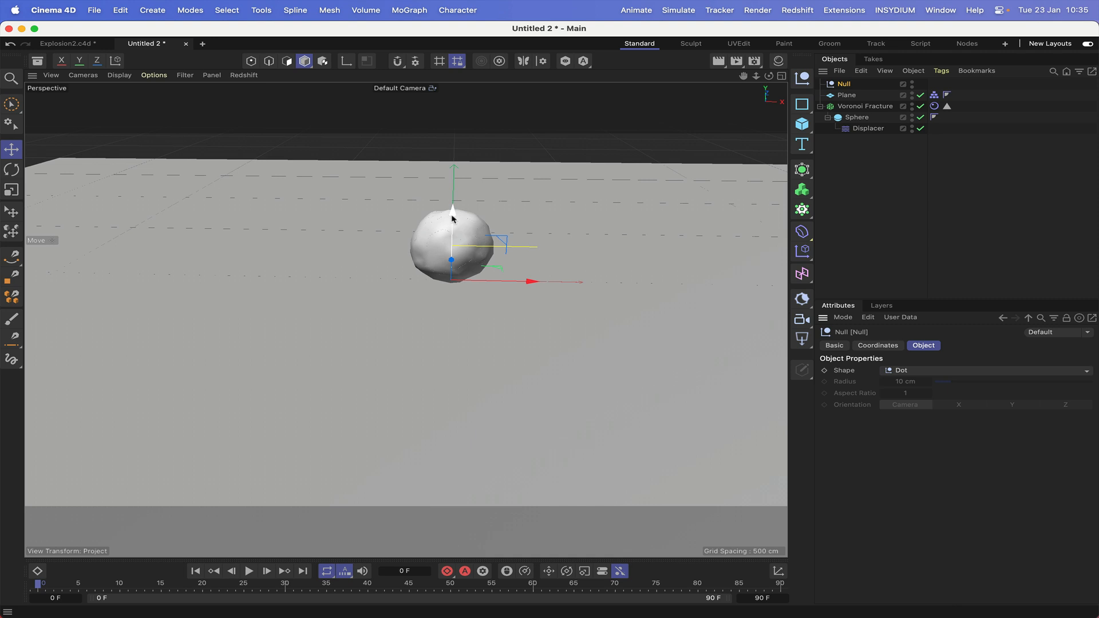
click(877, 345)
click(885, 398)
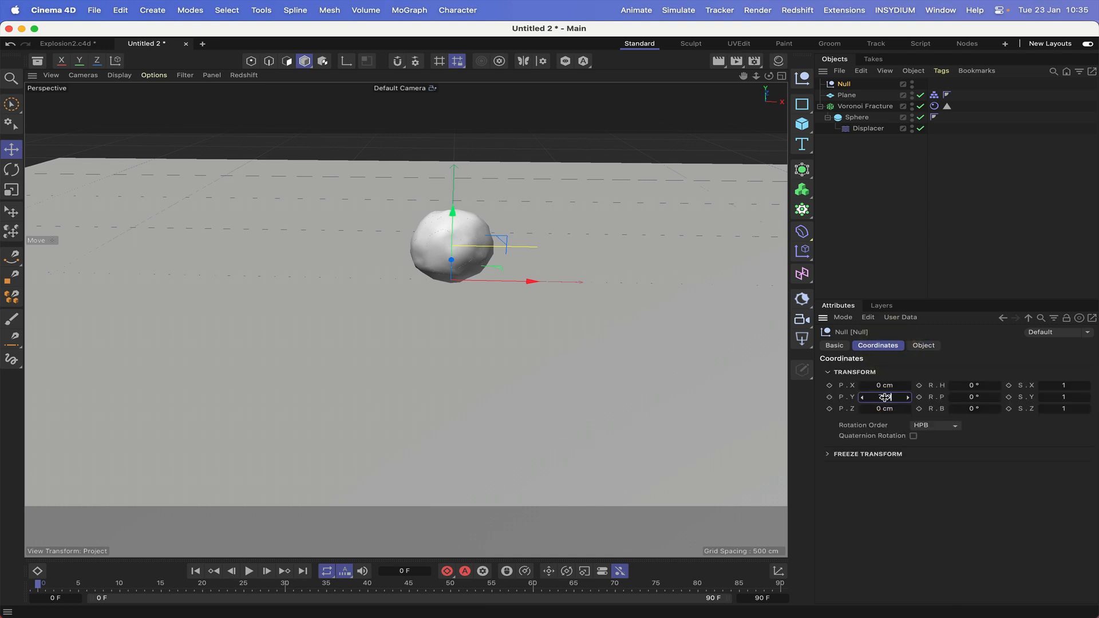
text(700)
key(Return)
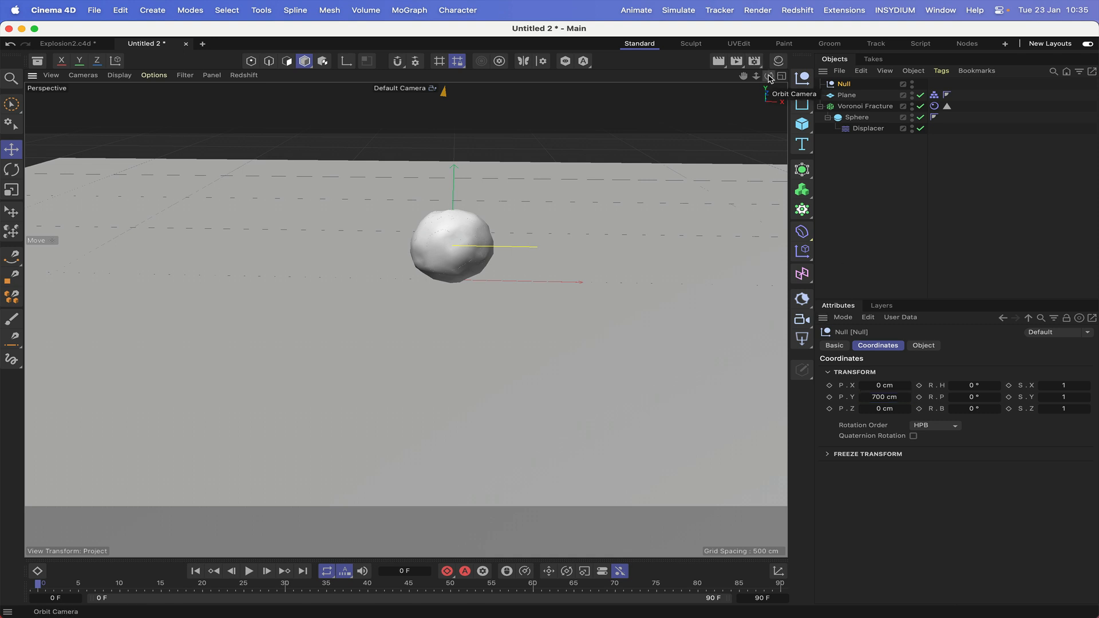
Offset the null in the top view to about -30 cm in X and -32 cm in Z, then return to the perspective view.
key(F2)
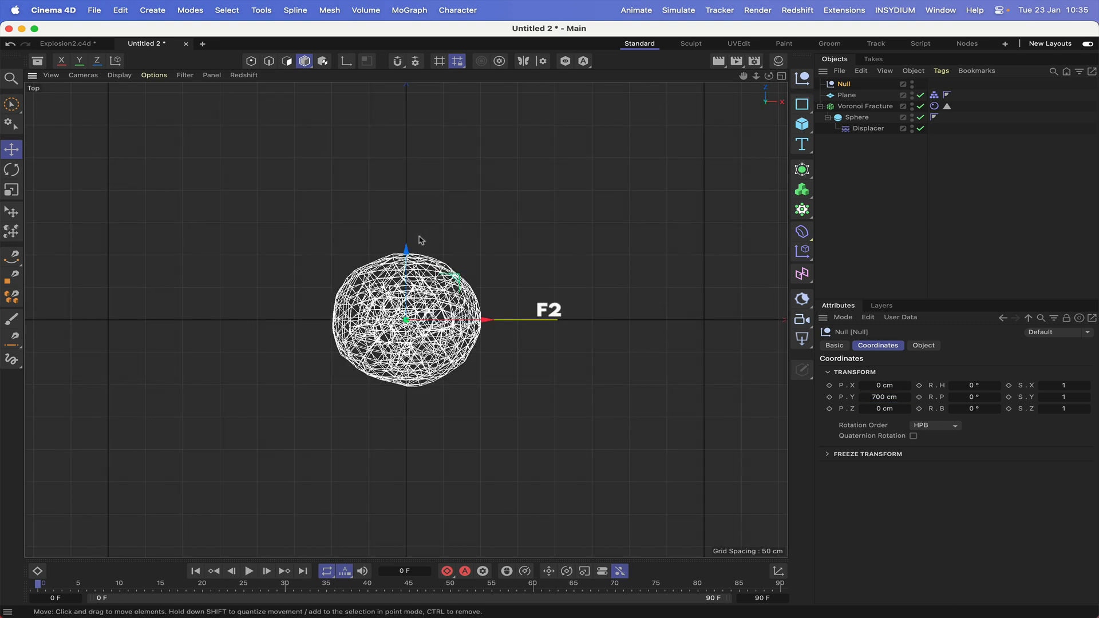
drag(407, 248, 406, 268)
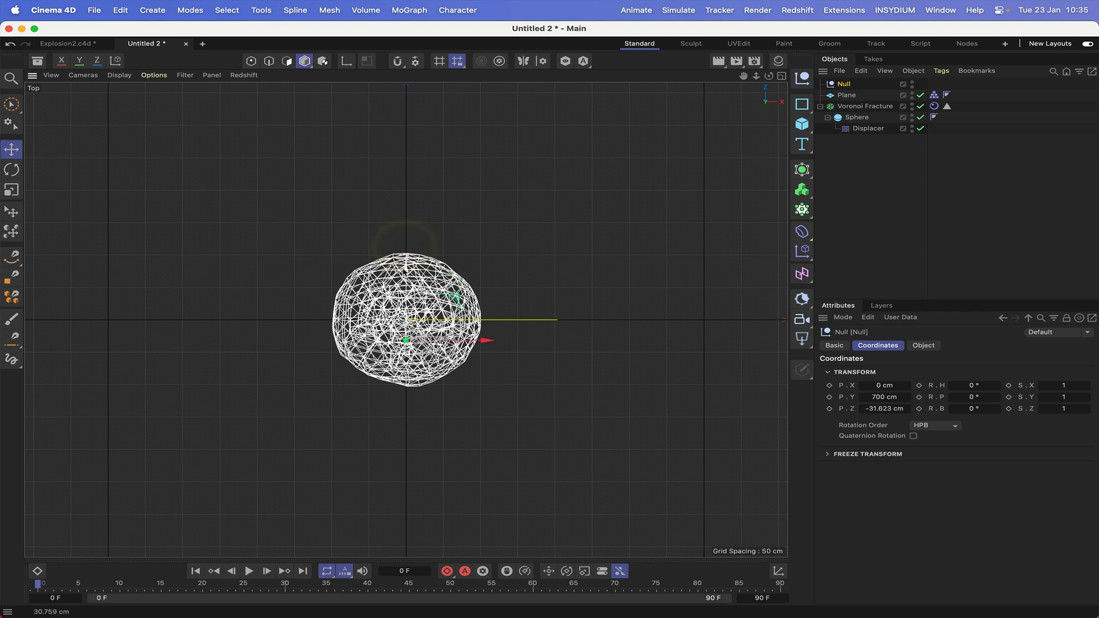
drag(480, 342, 461, 342)
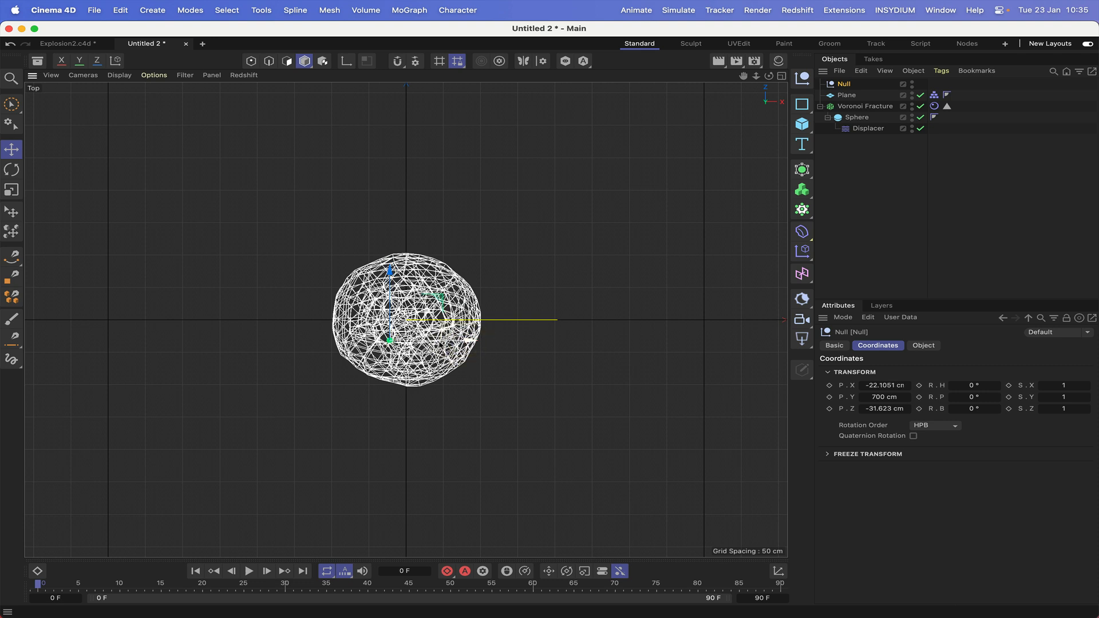
drag(442, 344, 436, 344)
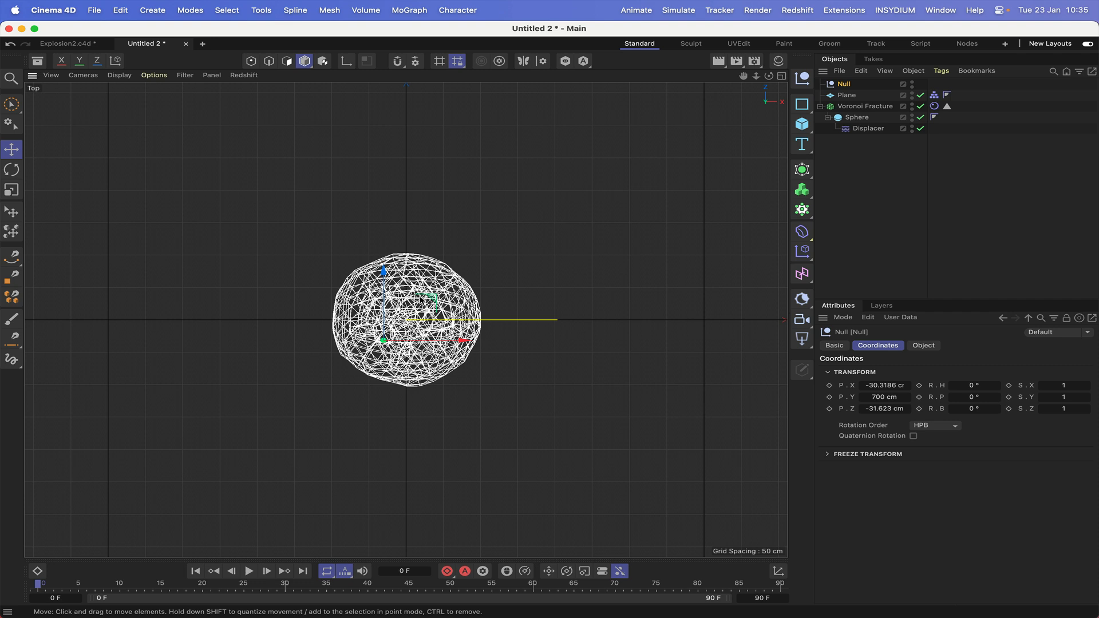
key(F1)
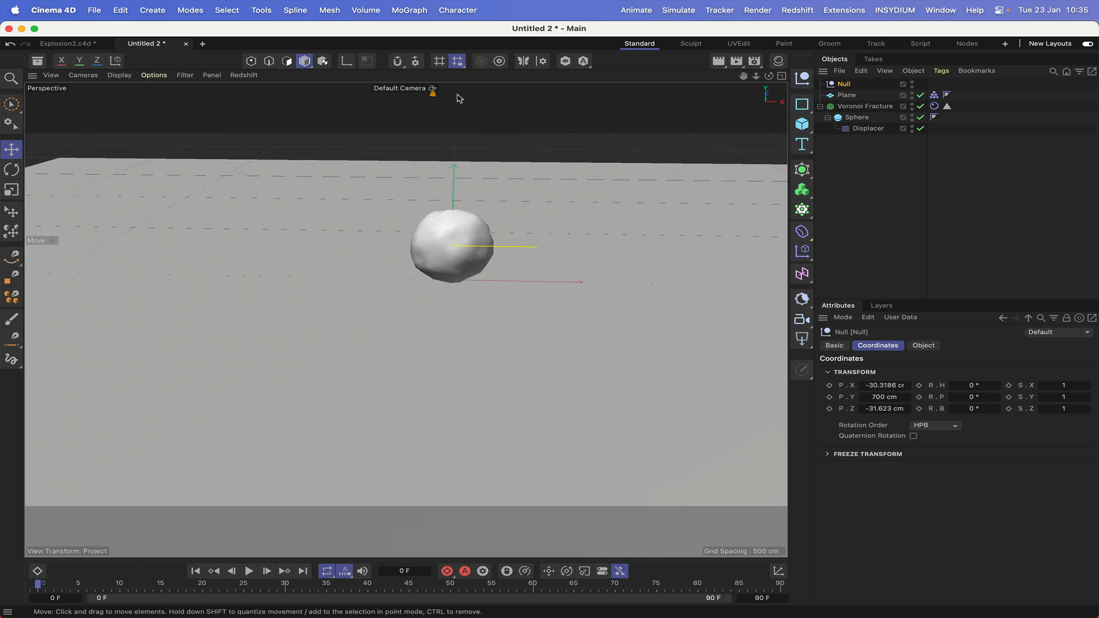
Rename the null as Target and the Voronoi Fracture as Boulder.
double_click(850, 84)
text(Target)
key(Return)
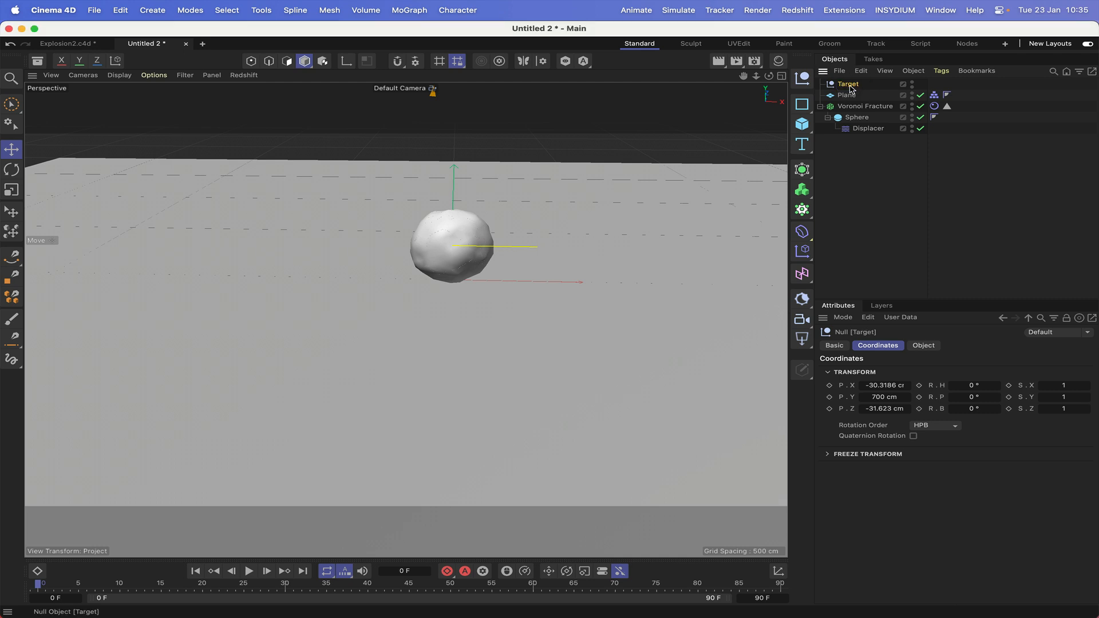
double_click(851, 106)
text(E)
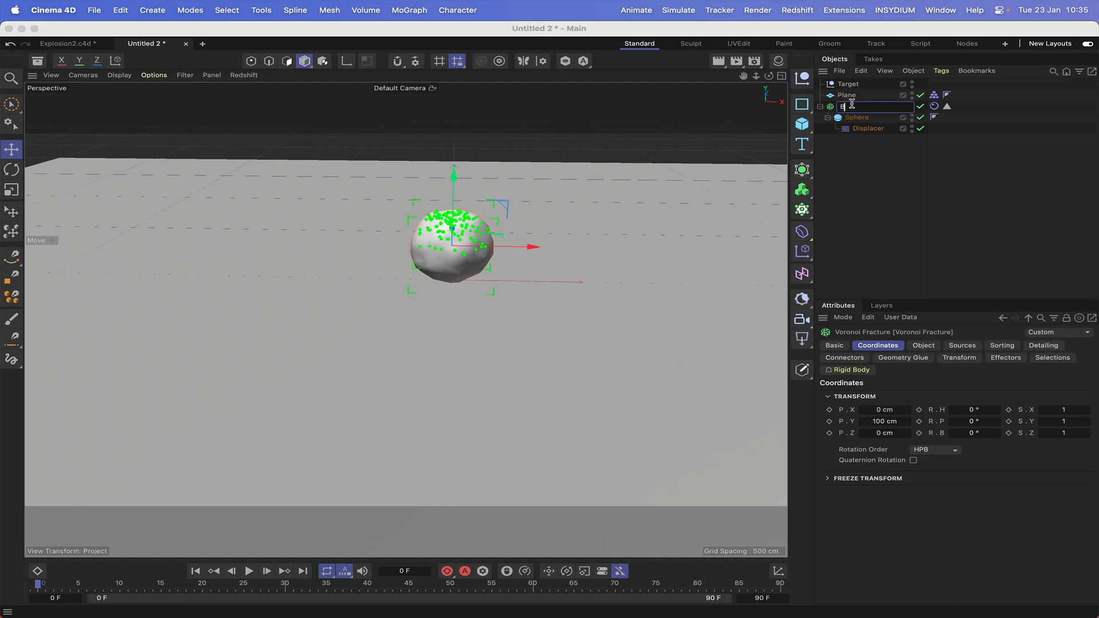
text(oulder)
key(Return)
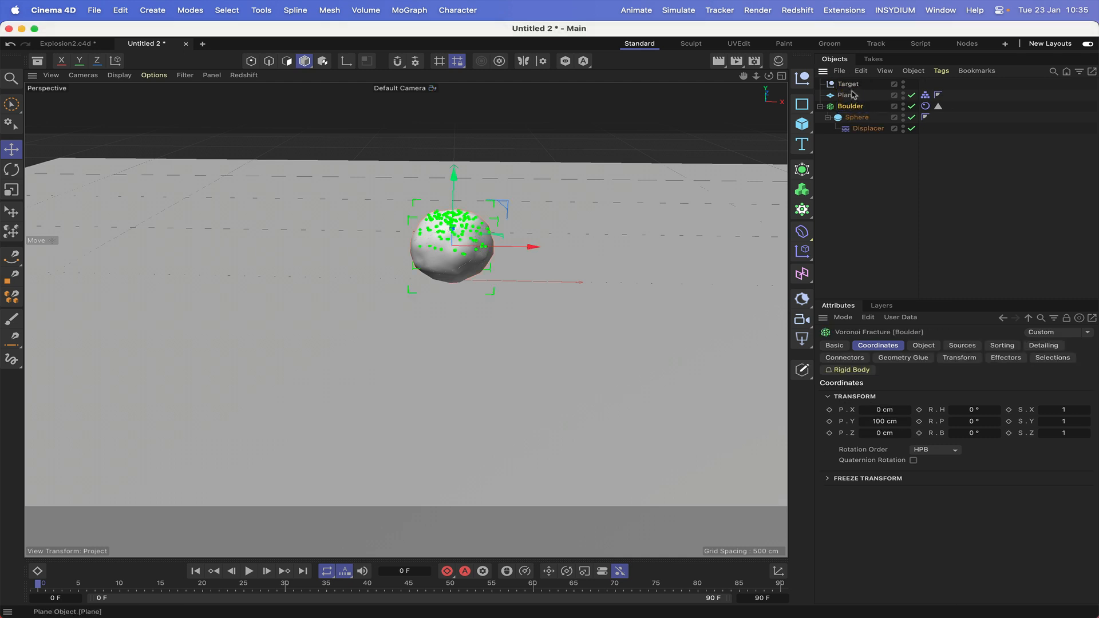
Assign the Target null as the Shoot At object of Boulder's Rigid Body tag.
click(924, 106)
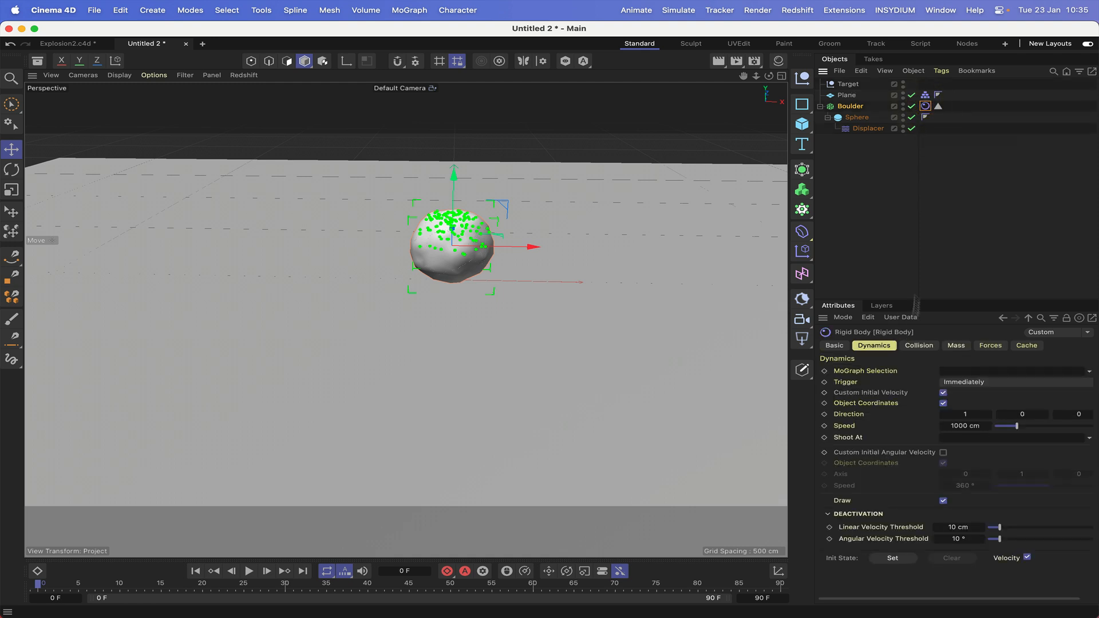
drag(850, 84, 974, 437)
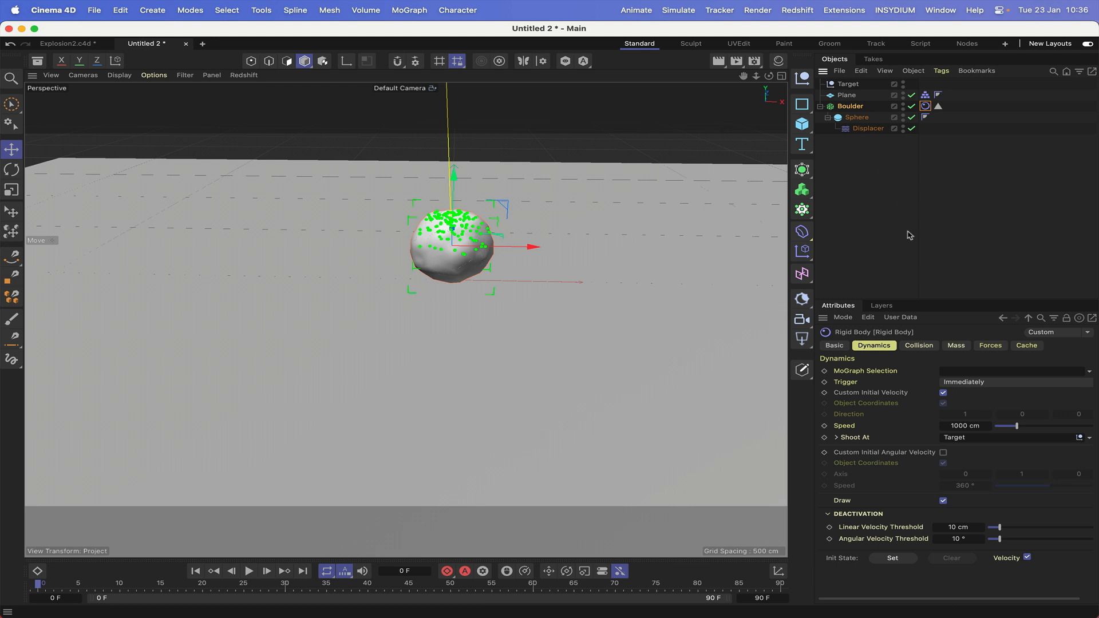
Enable Custom Initial Angular Velocity on Boulder's rigid body with axis 5, 7, 4 and a speed of 1800°.
click(943, 453)
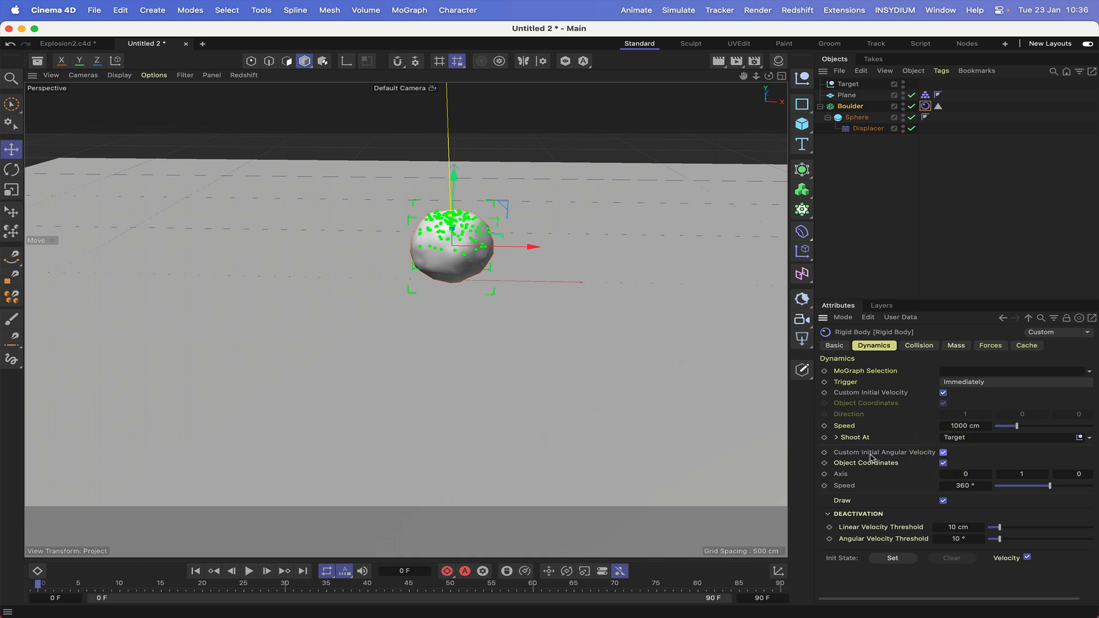
click(962, 475)
click(1029, 473)
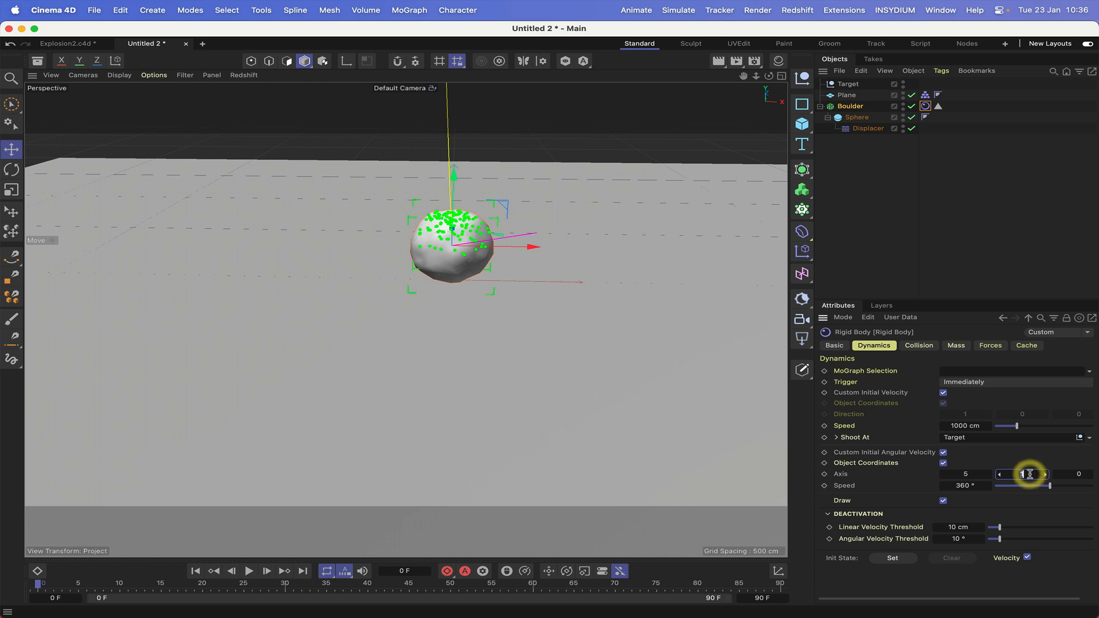
text(7)
click(1071, 474)
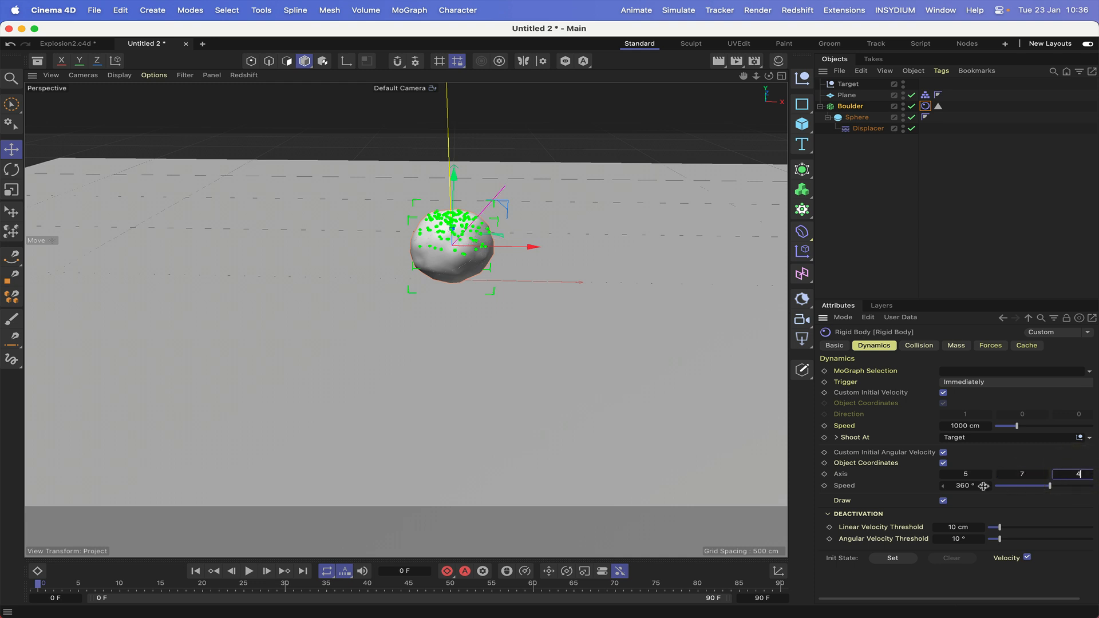
click(966, 486)
text(1800)
key(Return)
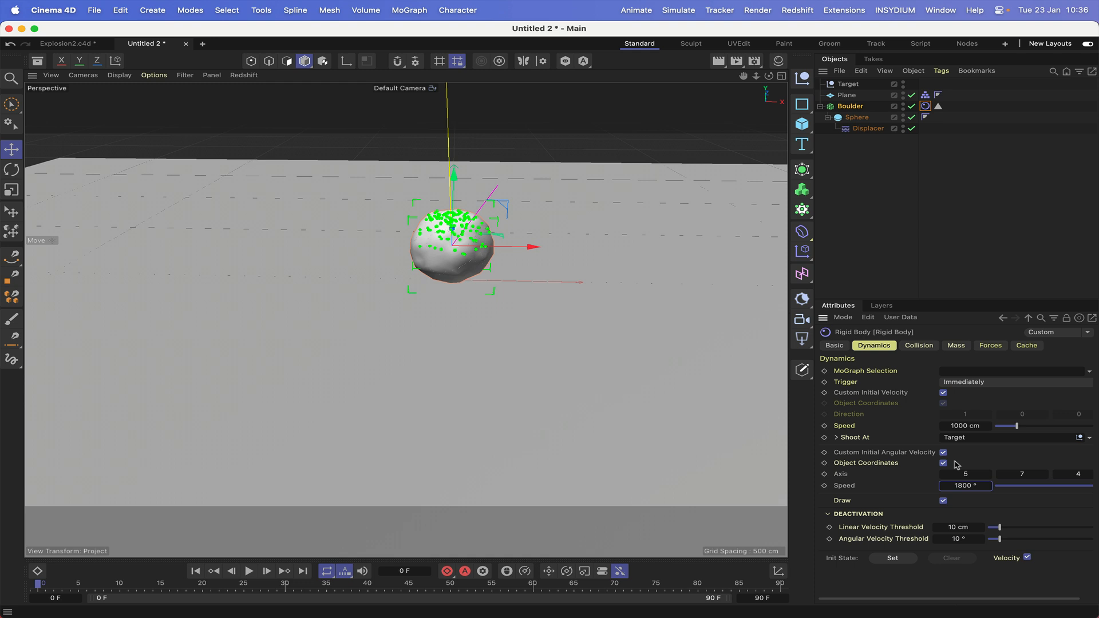
click(893, 470)
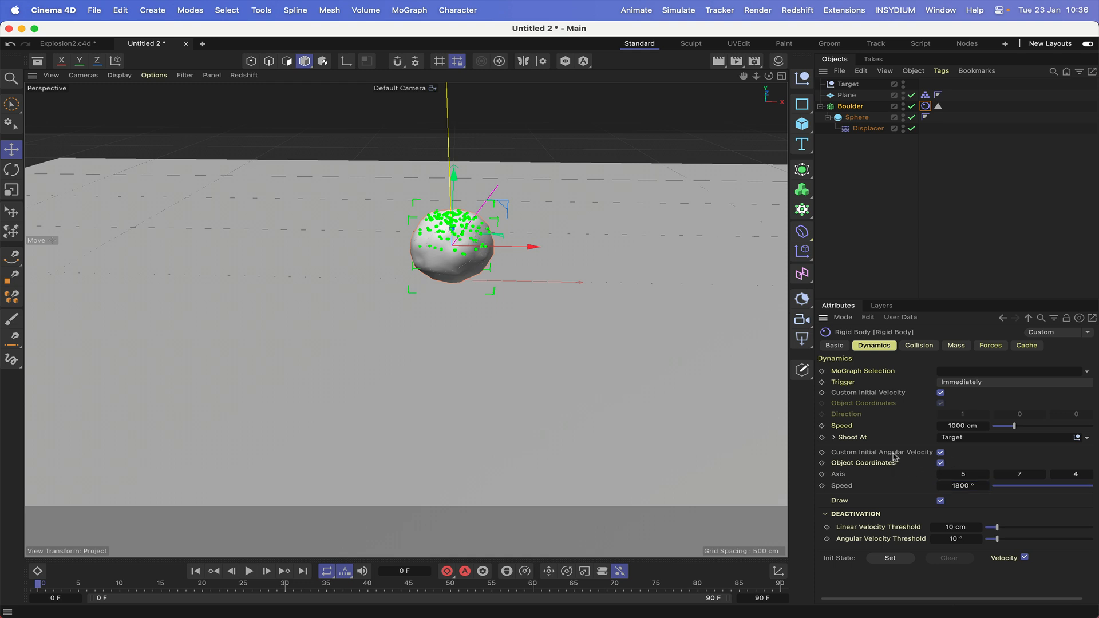
Review the collision, mass and force settings of Boulder's Rigid Body tag.
click(919, 345)
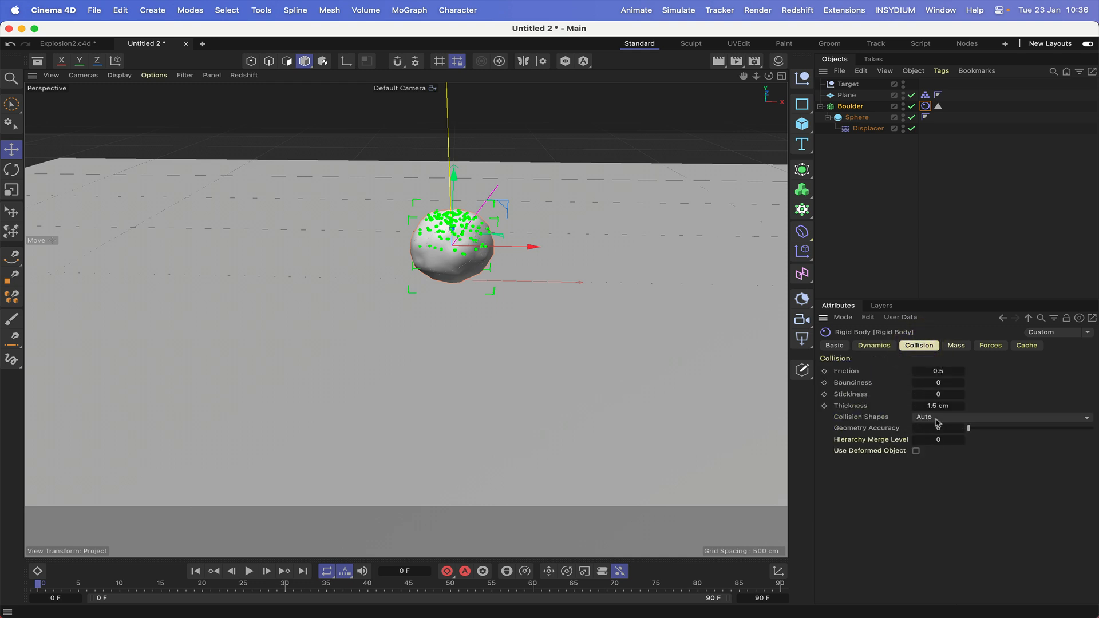
click(965, 348)
click(996, 348)
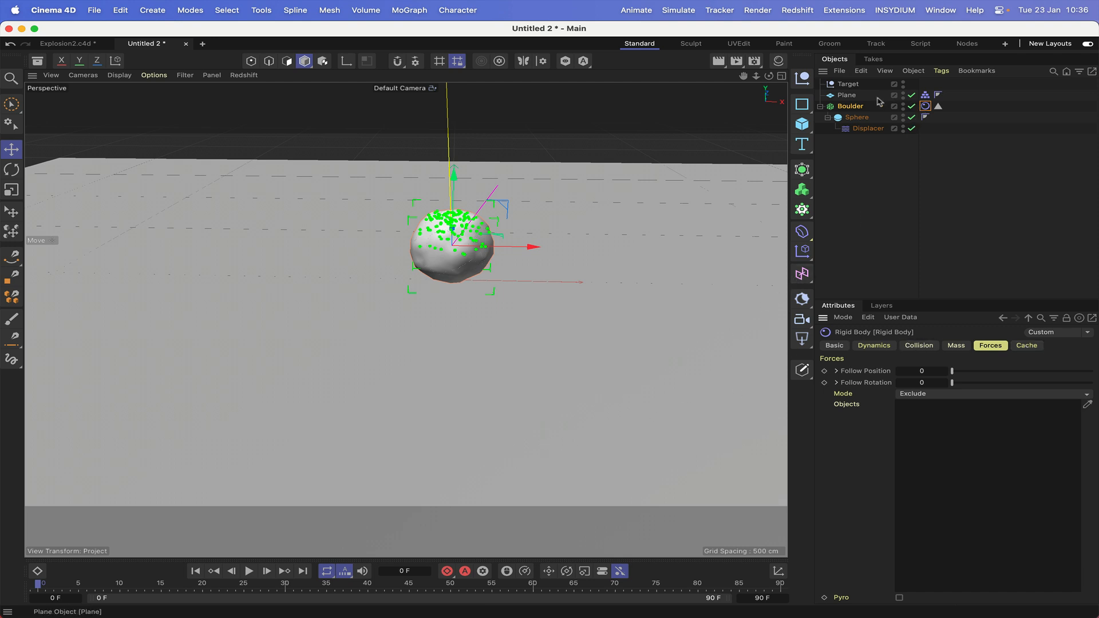
Play the simulation from the first frame and examine how the boulder's fragments burst and land across the ground plane.
click(195, 572)
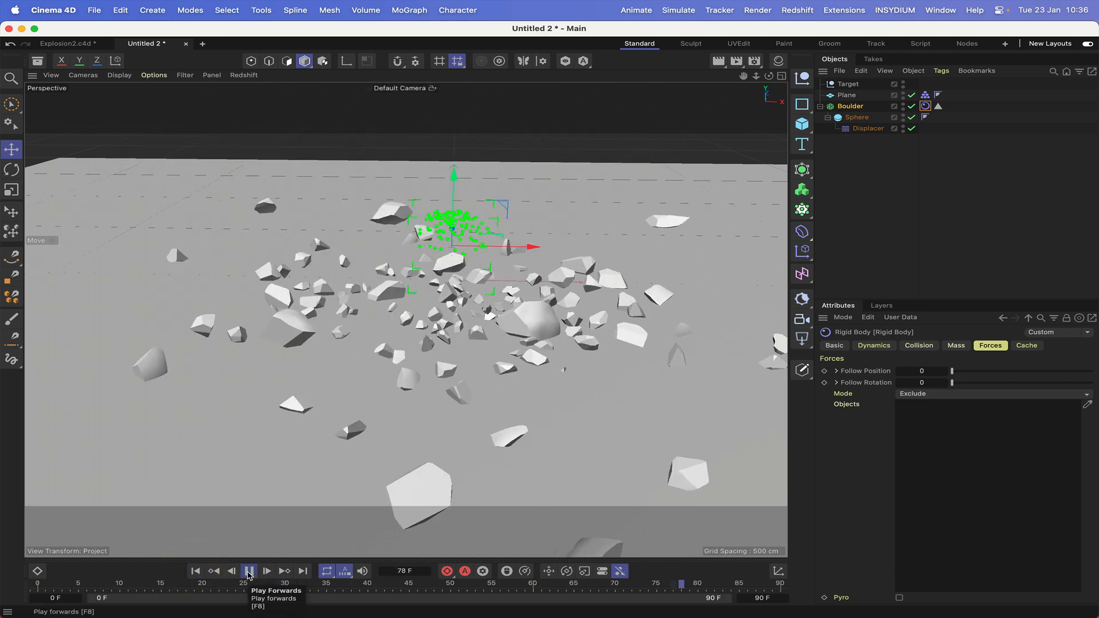
click(249, 571)
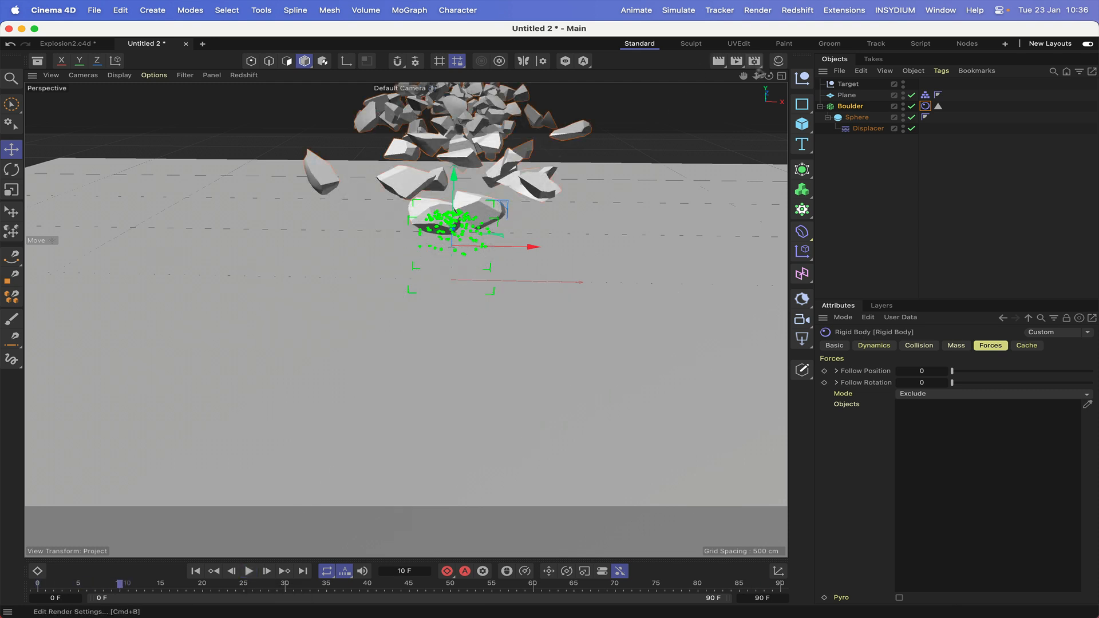
right_drag(743, 76, 701, 75)
drag(743, 75, 770, 72)
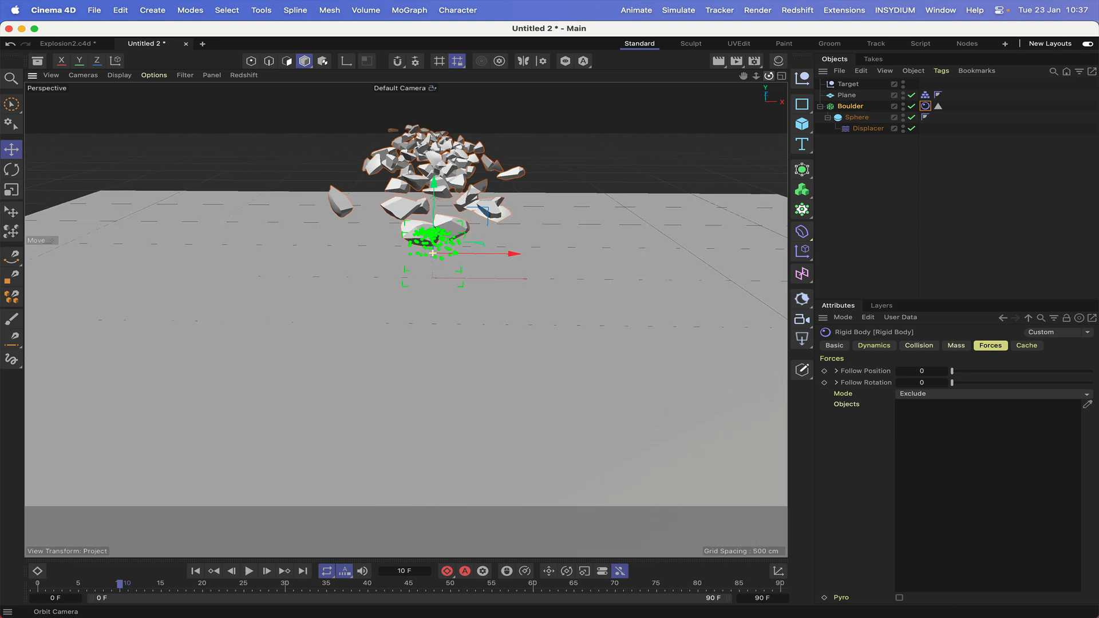
right_drag(742, 76, 721, 75)
drag(743, 76, 743, 51)
right_drag(743, 76, 723, 76)
drag(744, 76, 743, 79)
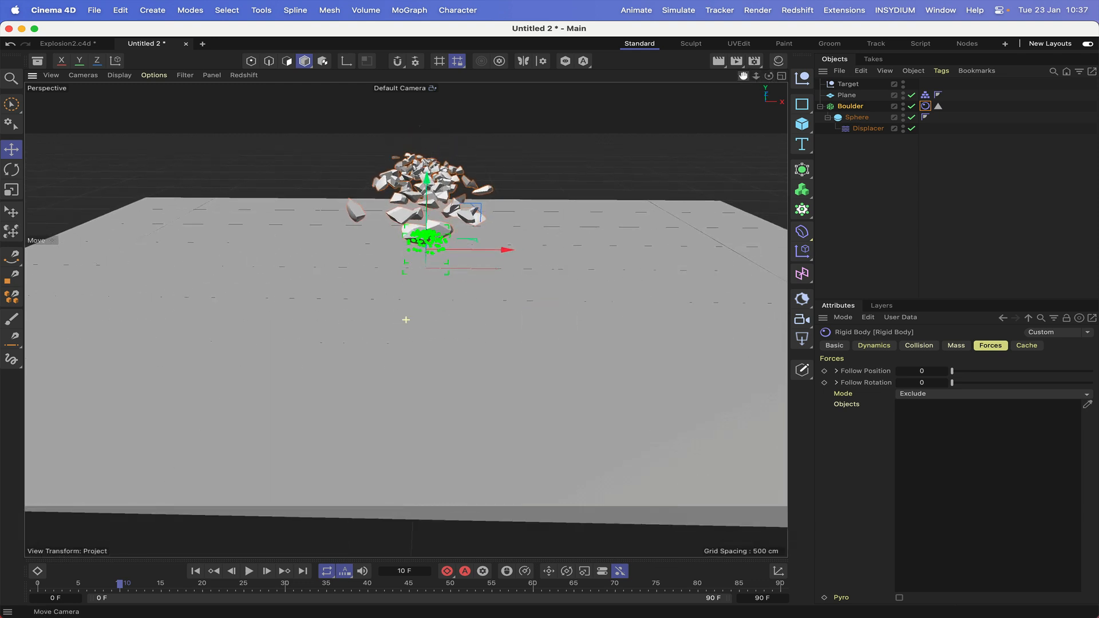
click(781, 76)
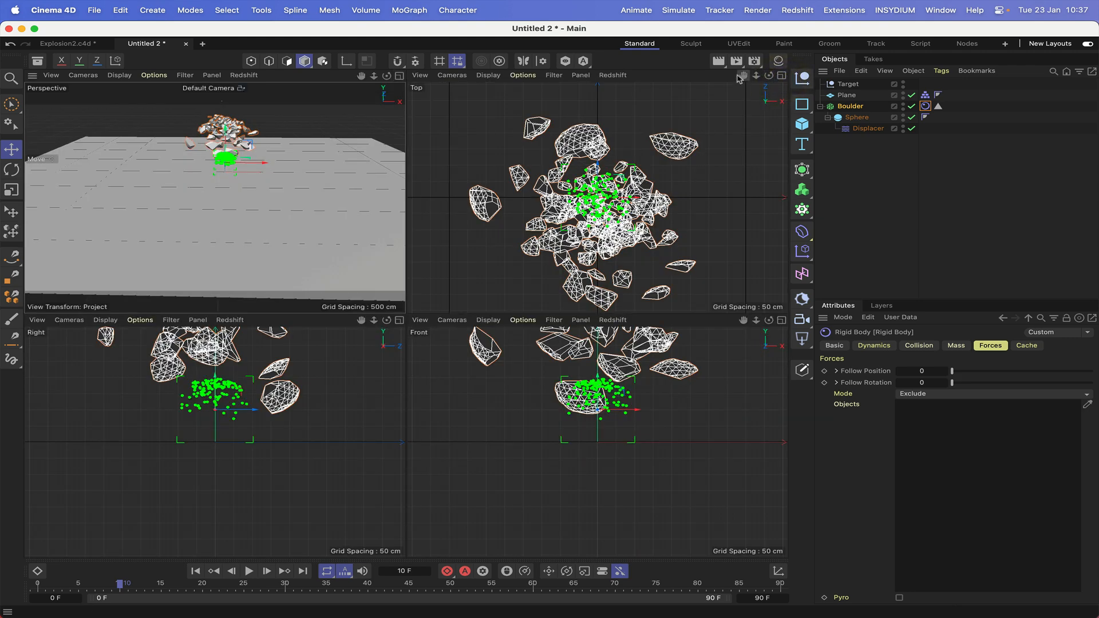
key(F1)
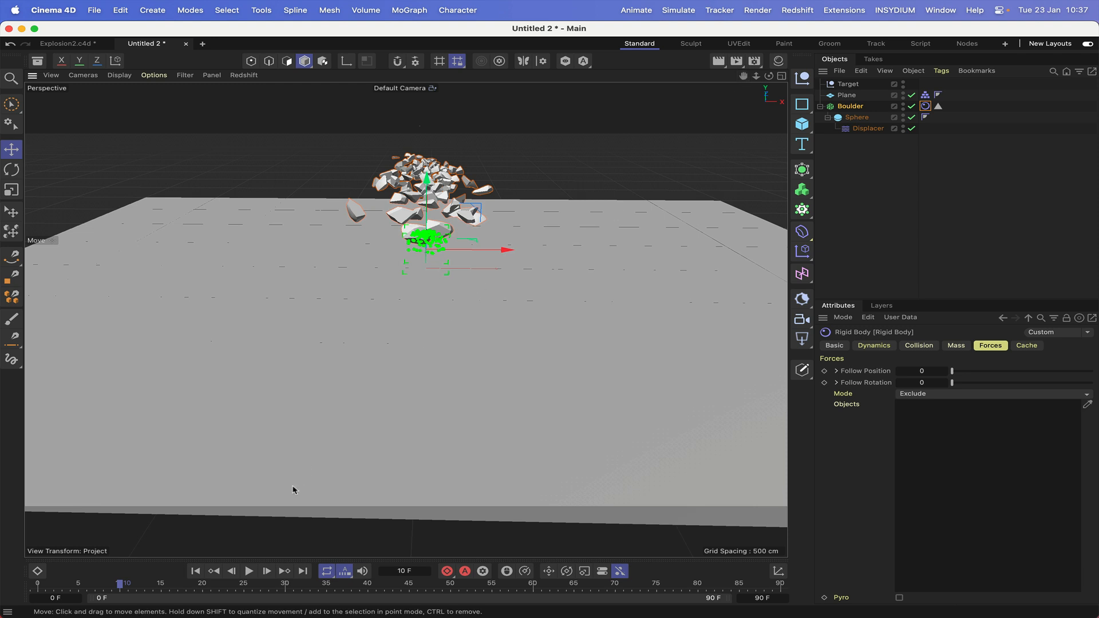
click(190, 571)
click(249, 571)
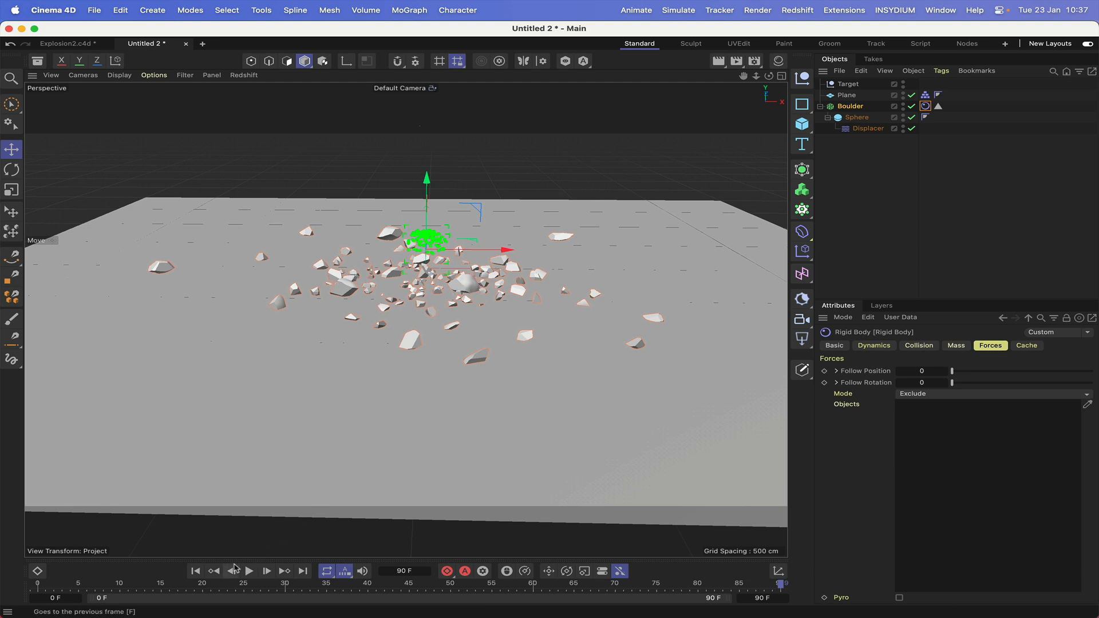
click(195, 571)
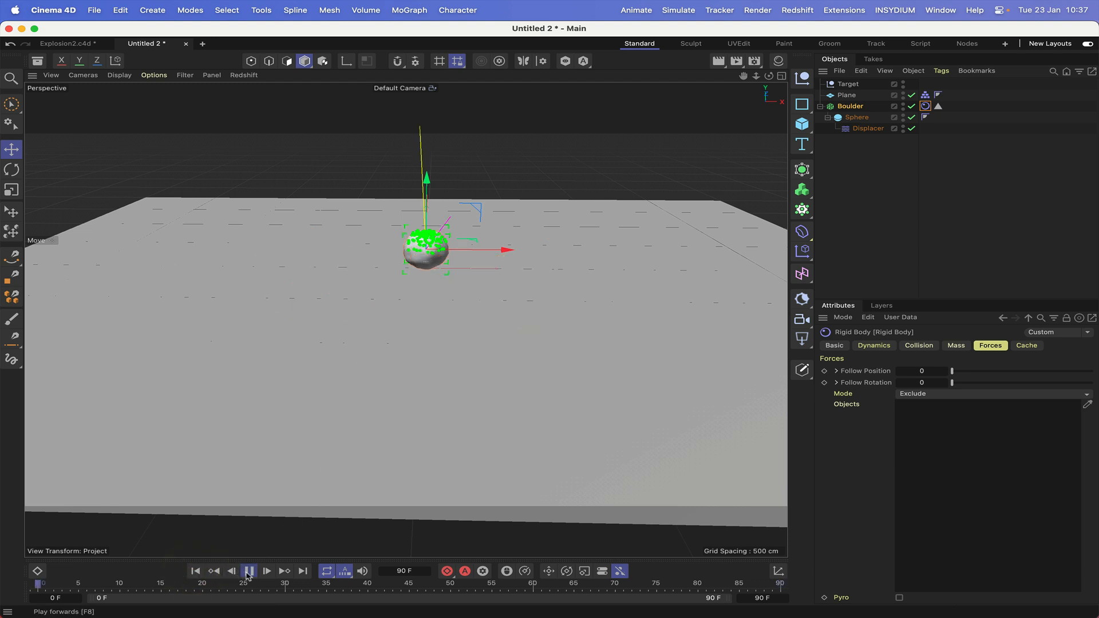
click(247, 571)
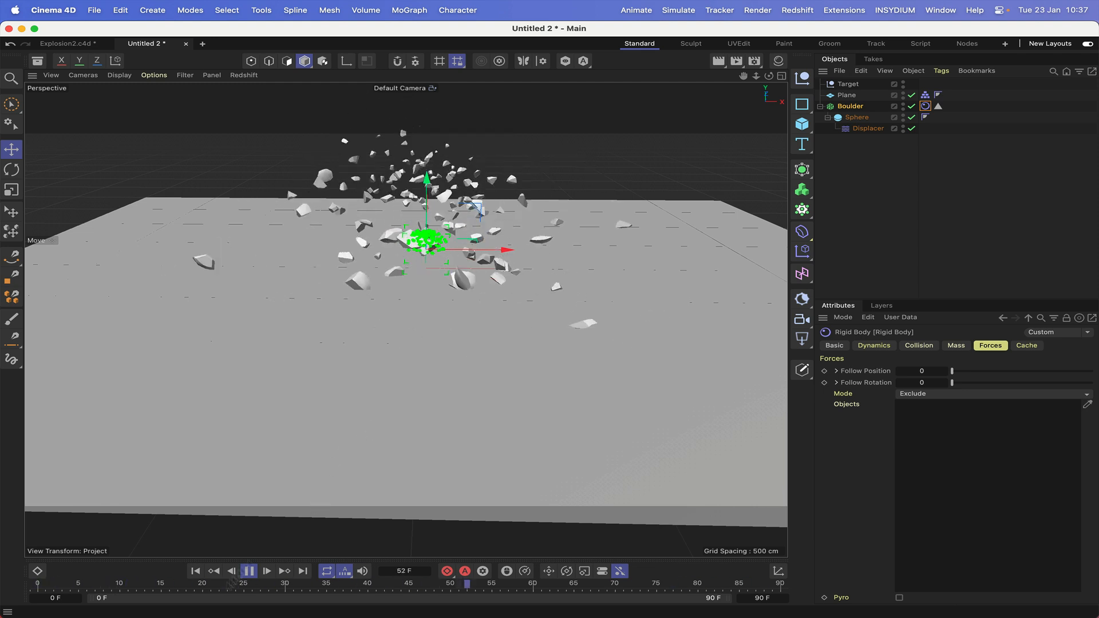
click(249, 571)
click(196, 571)
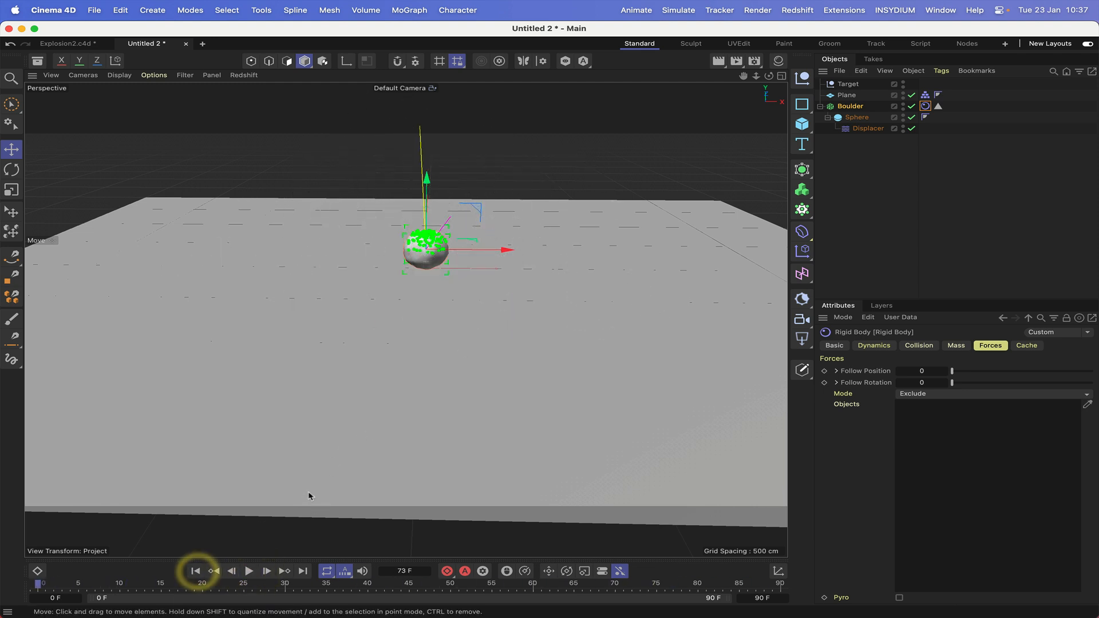
Calculate the cache of Boulder's Rigid Body tag, extending the project end to 300 F and recalculating it for that range.
click(1028, 347)
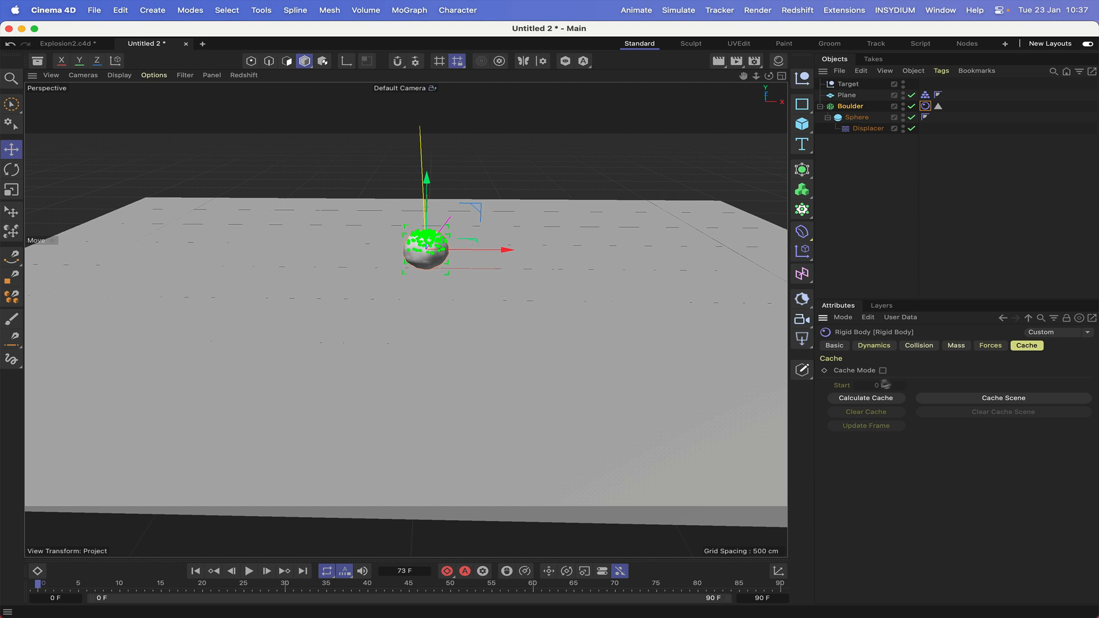
click(865, 398)
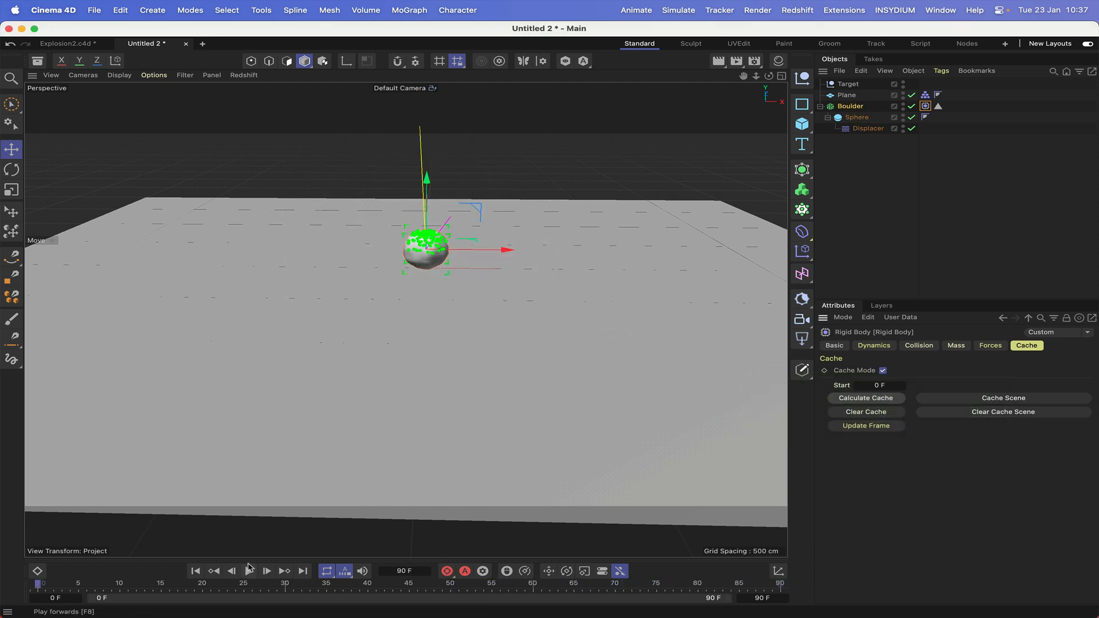
double_click(756, 599)
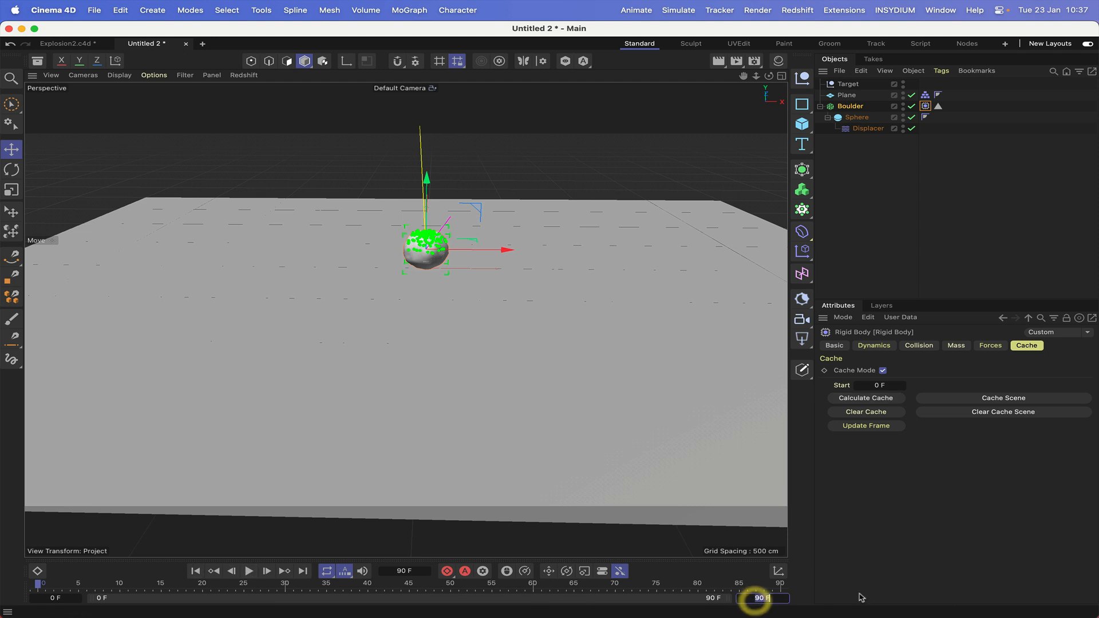
key(Return)
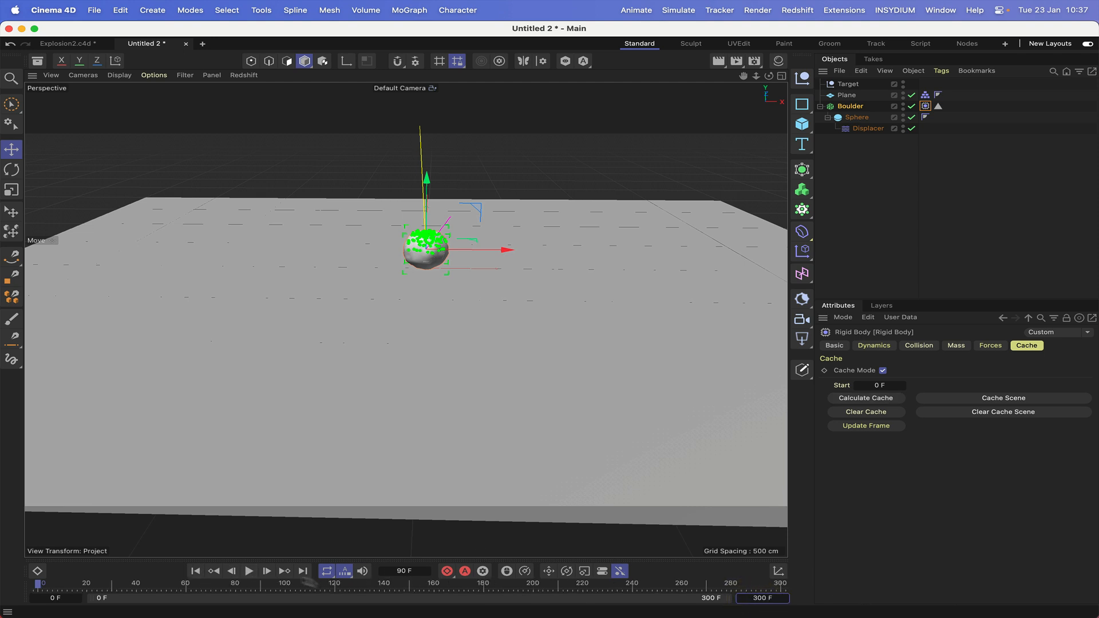
click(195, 573)
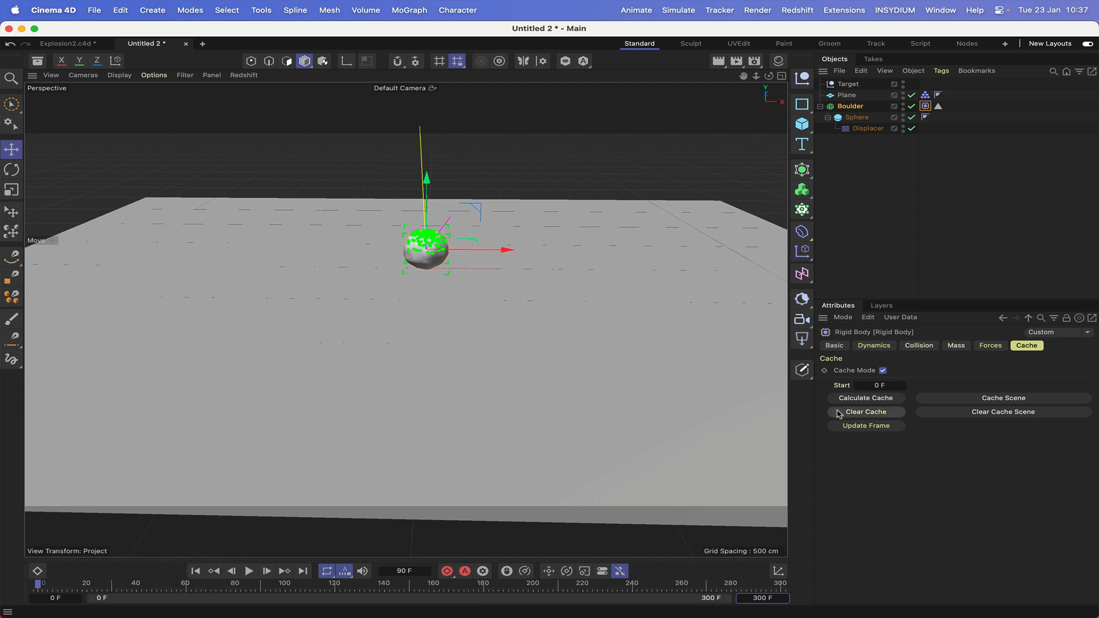
click(866, 397)
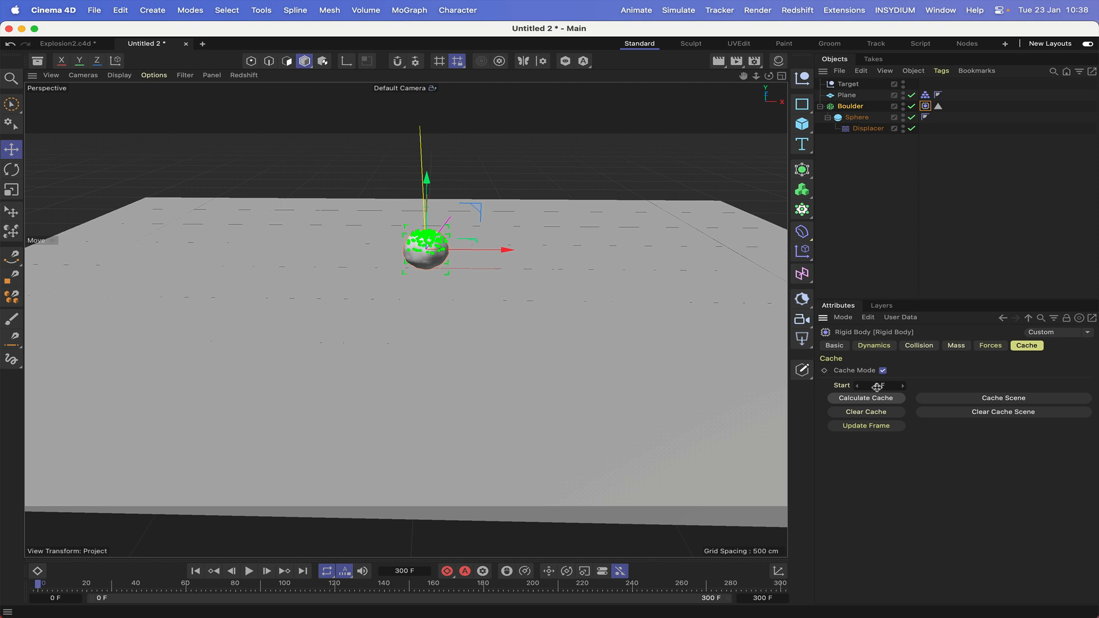
Set the Rigid Body cache Start to 150 F and play the timeline from the first frame to check the delayed explosion.
click(877, 386)
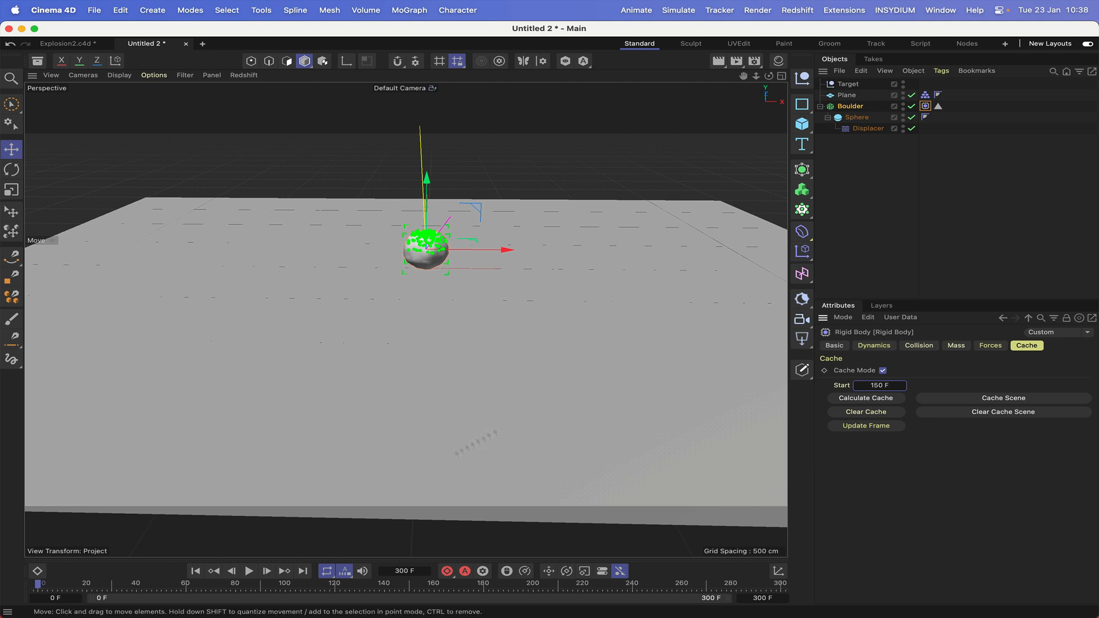
click(195, 571)
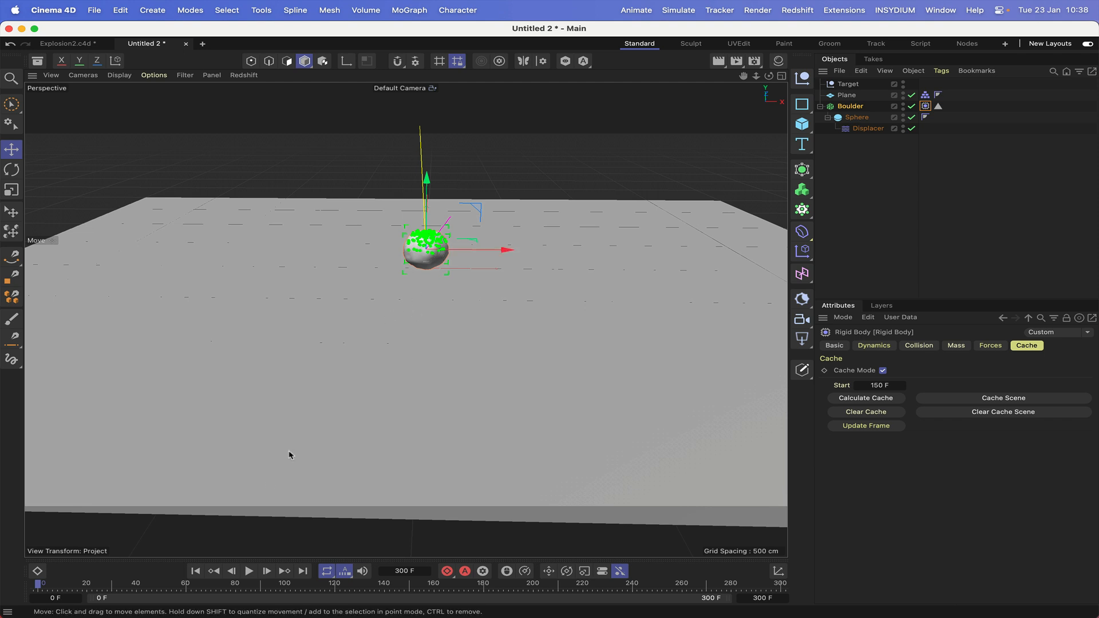
click(195, 571)
click(249, 571)
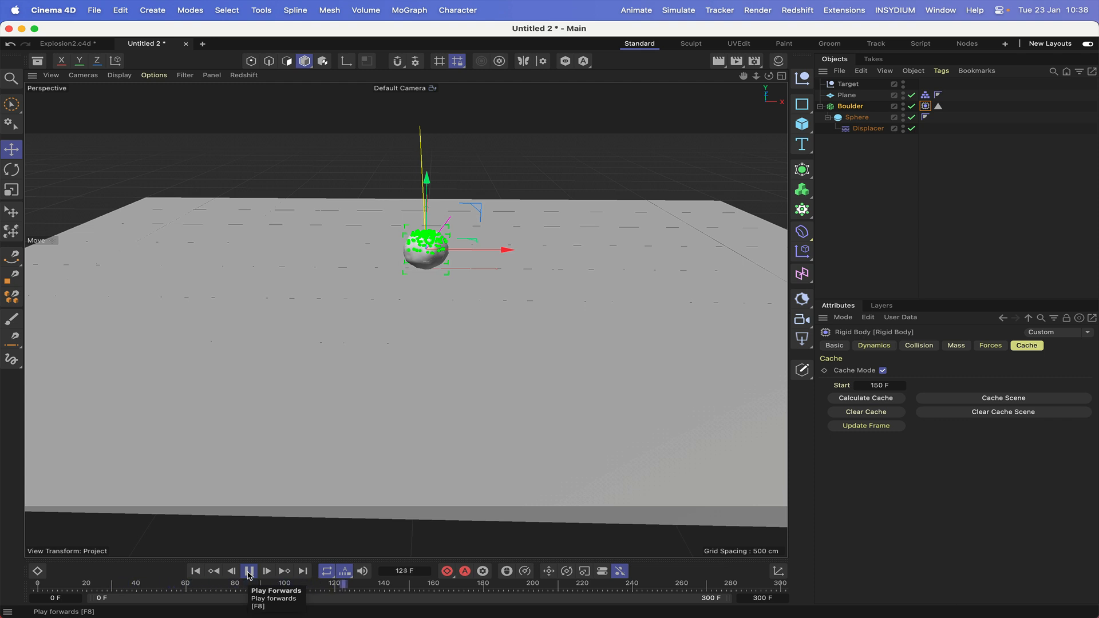
click(249, 571)
click(196, 571)
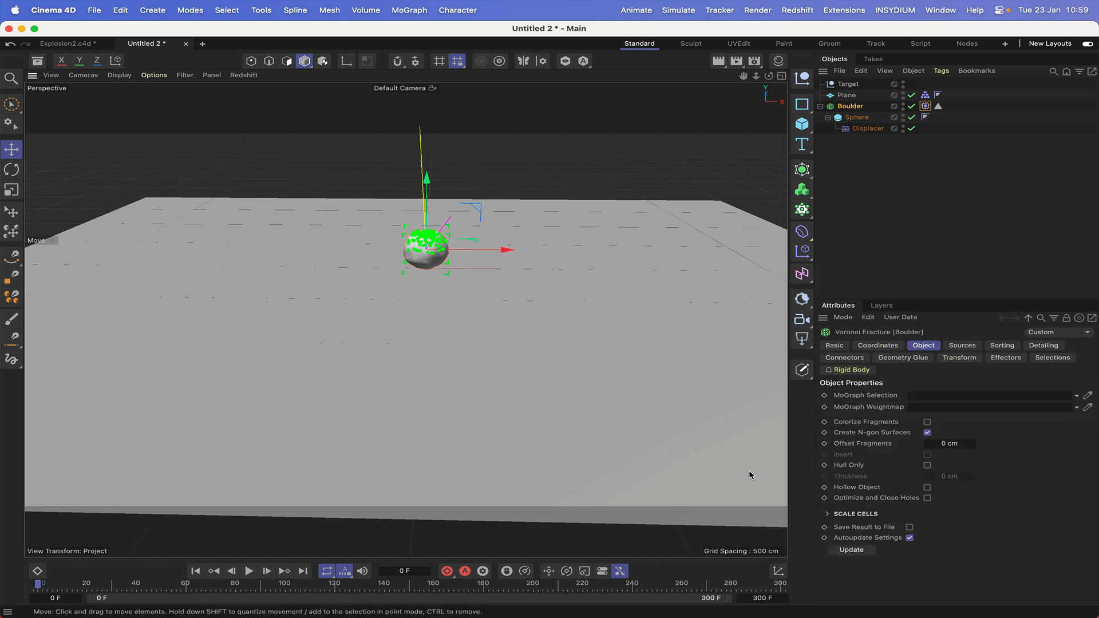
Draw an open five-point Bezier spline with the Spline Pen in the Top view, arcing from beside the boulder and winding away from it.
key(F2)
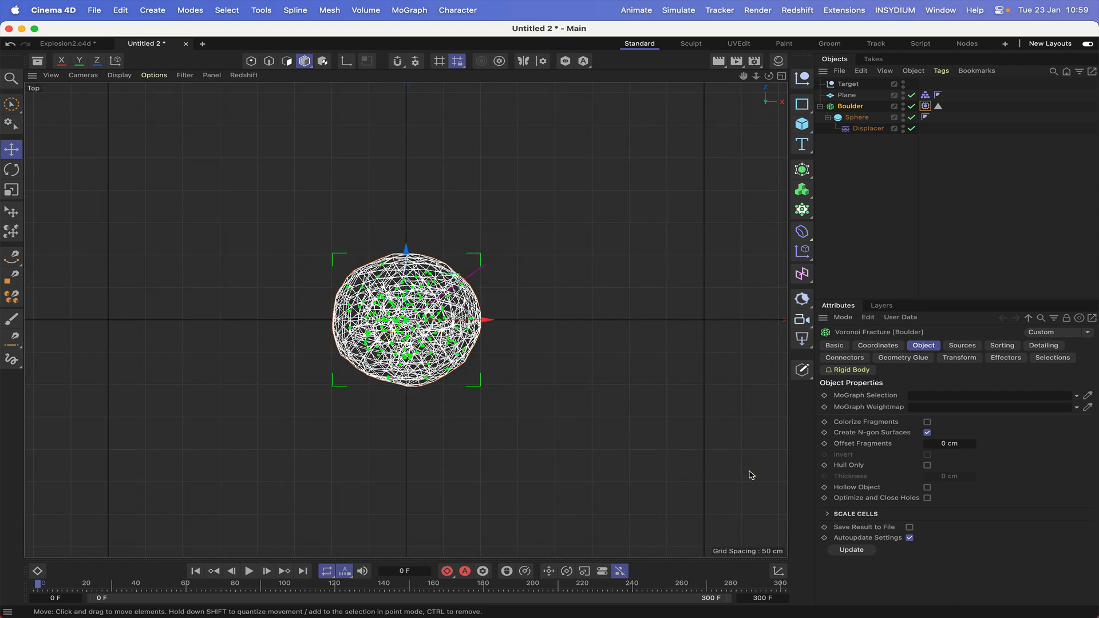
right_drag(743, 79, 669, 79)
drag(742, 80, 758, 2)
right_drag(743, 80, 710, 80)
drag(742, 78, 719, 113)
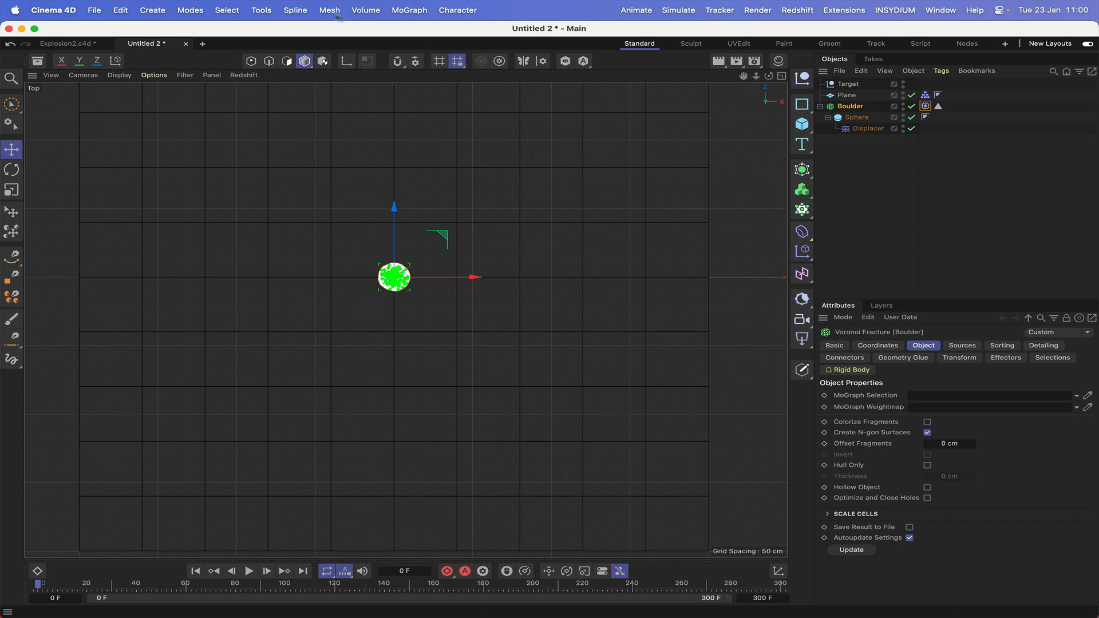
click(296, 8)
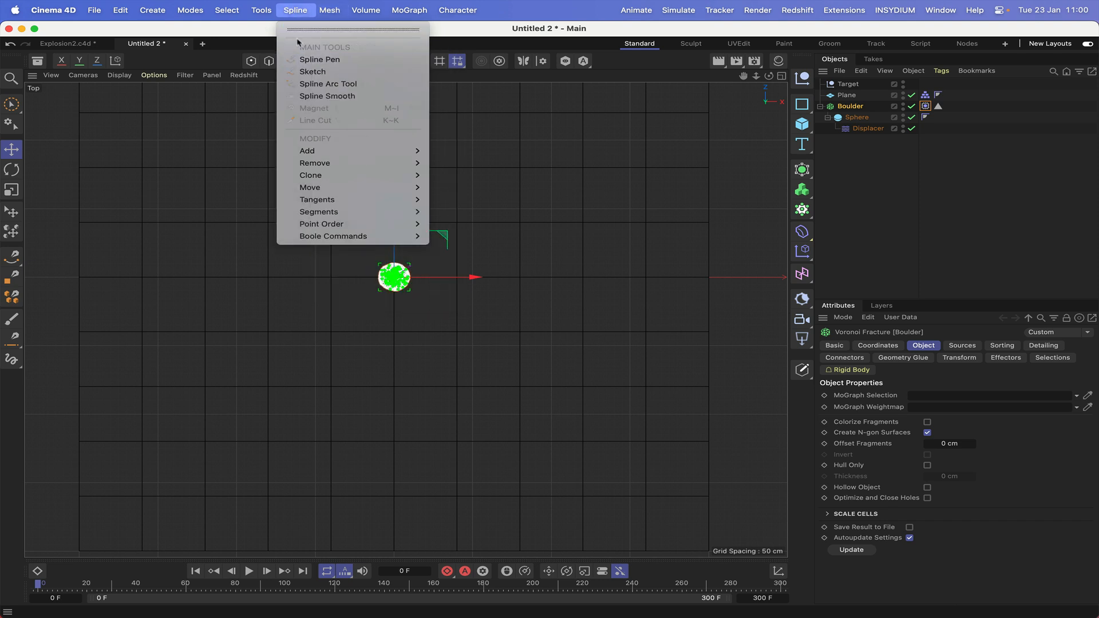
click(304, 60)
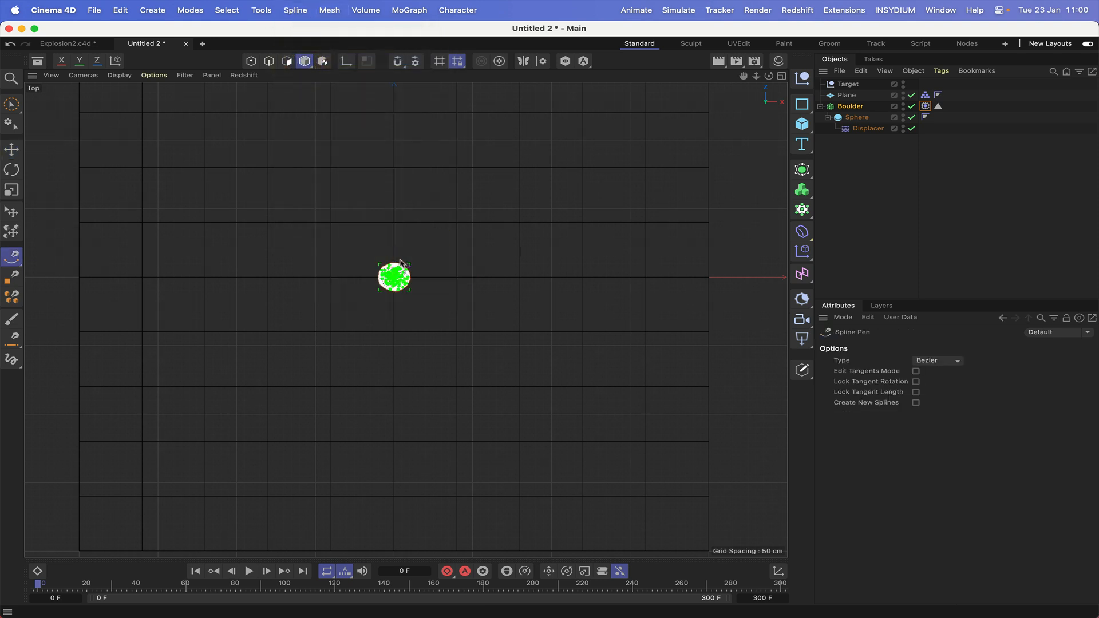
scroll(405, 319, up, 4)
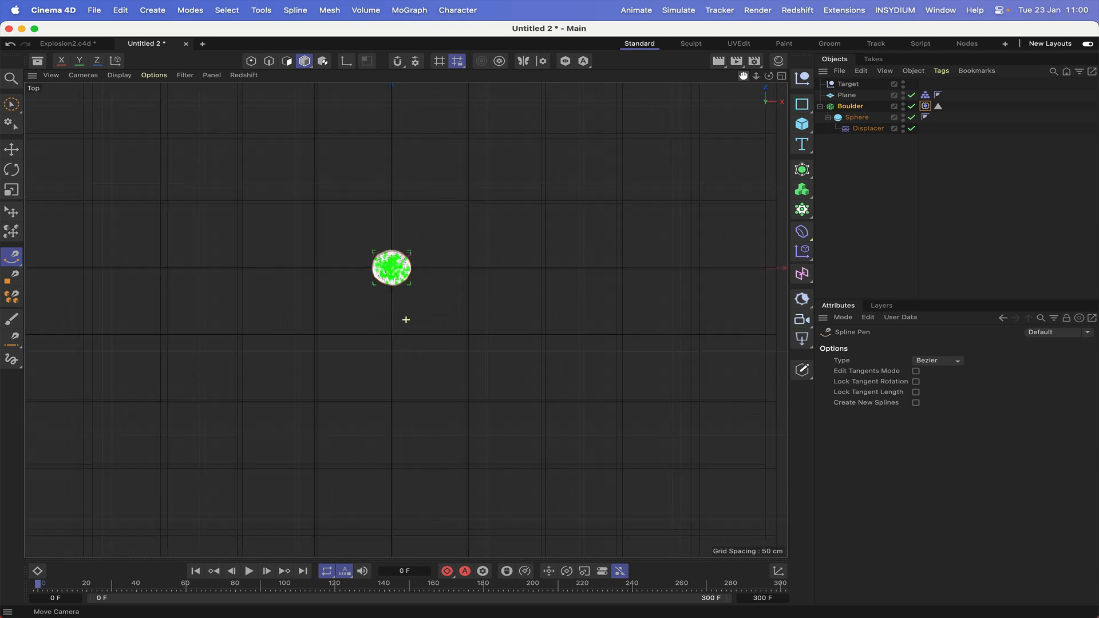
click(385, 219)
drag(422, 189, 445, 192)
drag(483, 229, 483, 247)
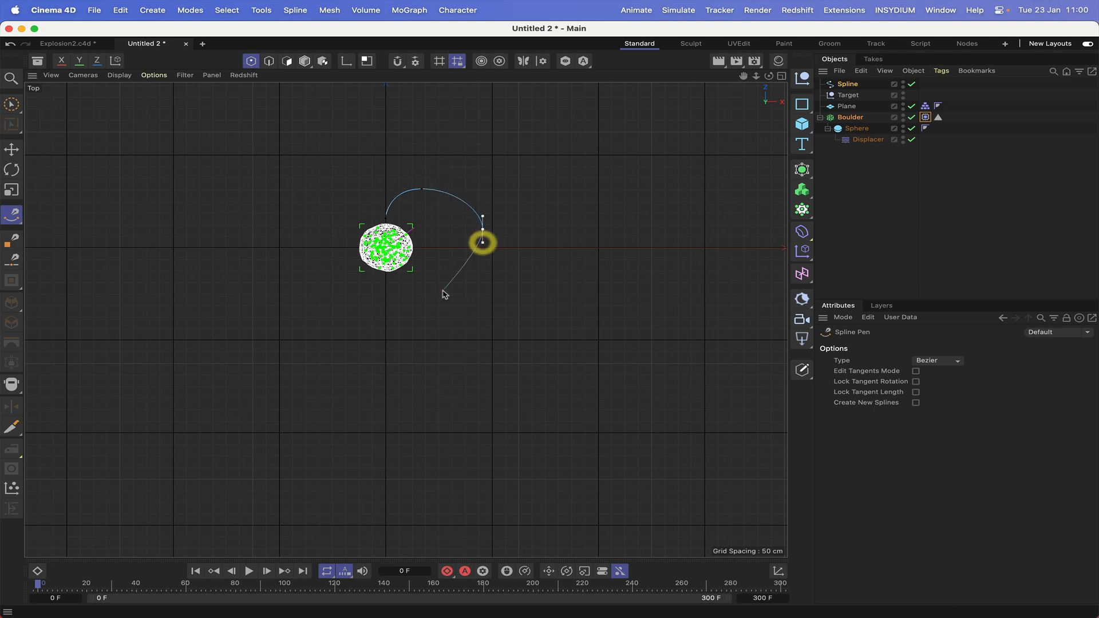
drag(396, 388, 395, 428)
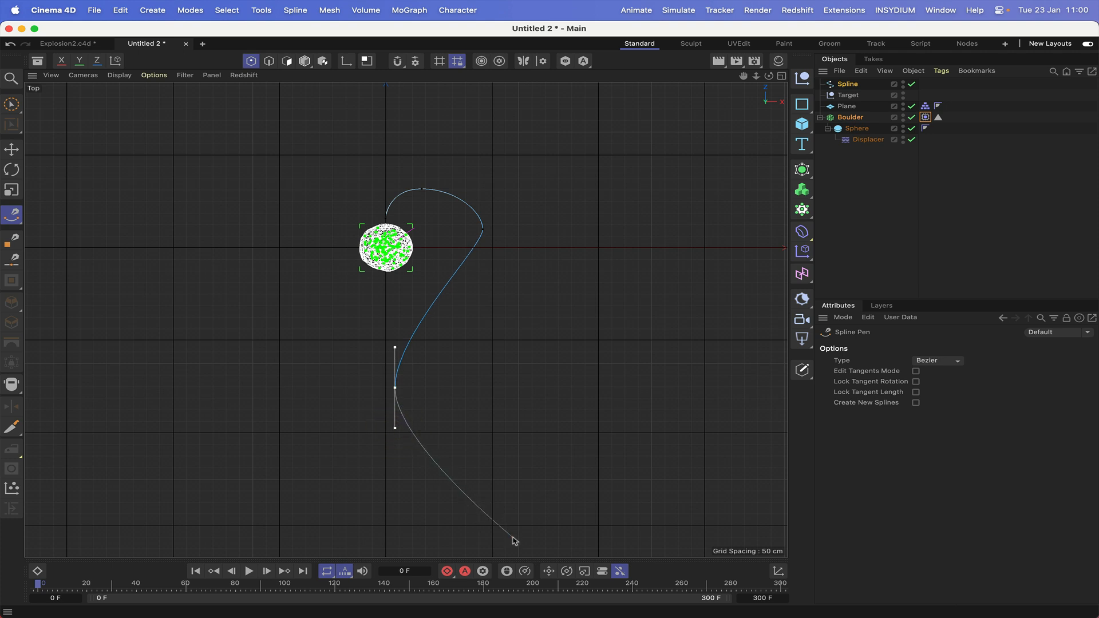
drag(512, 538, 516, 550)
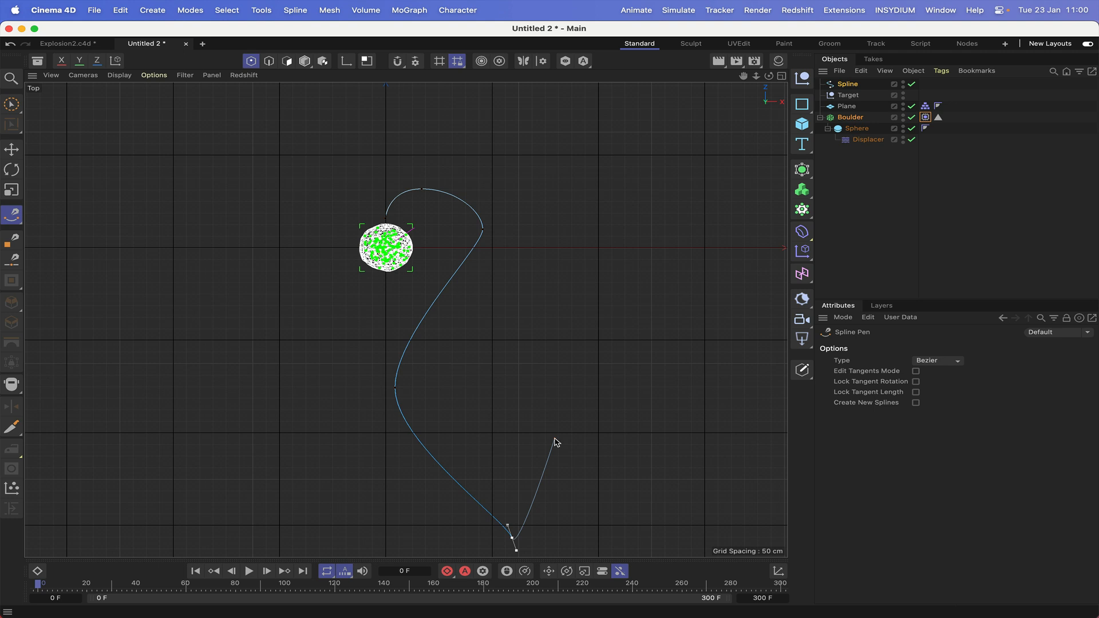
key(Escape)
Lengthen the tangent handles of the spline's third and fourth points to smooth the S-curve.
drag(484, 230, 484, 262)
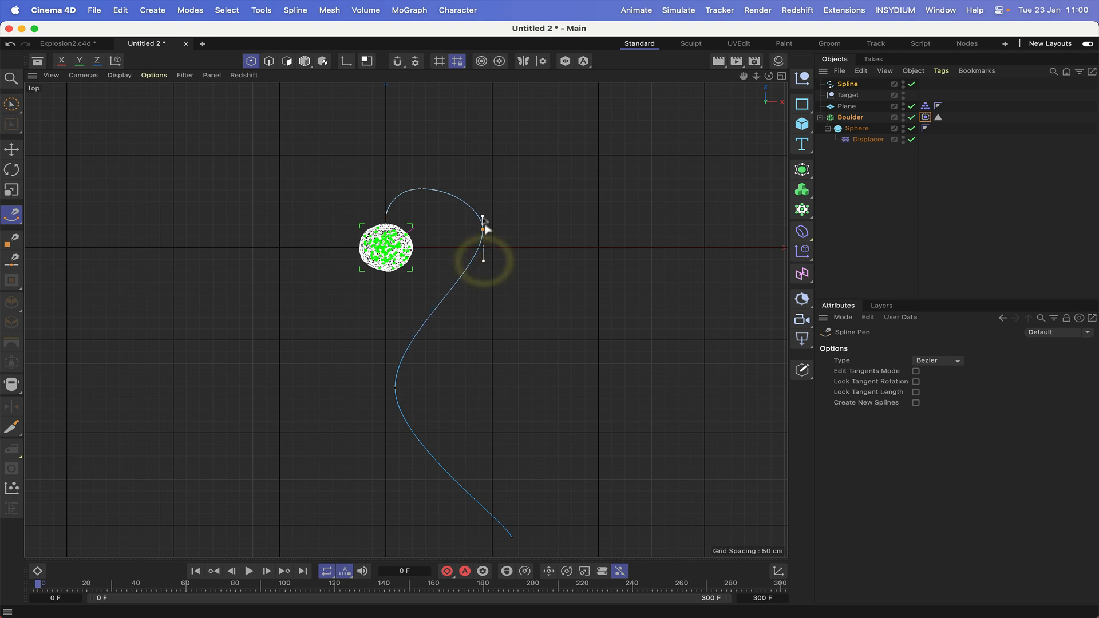
drag(483, 209, 483, 205)
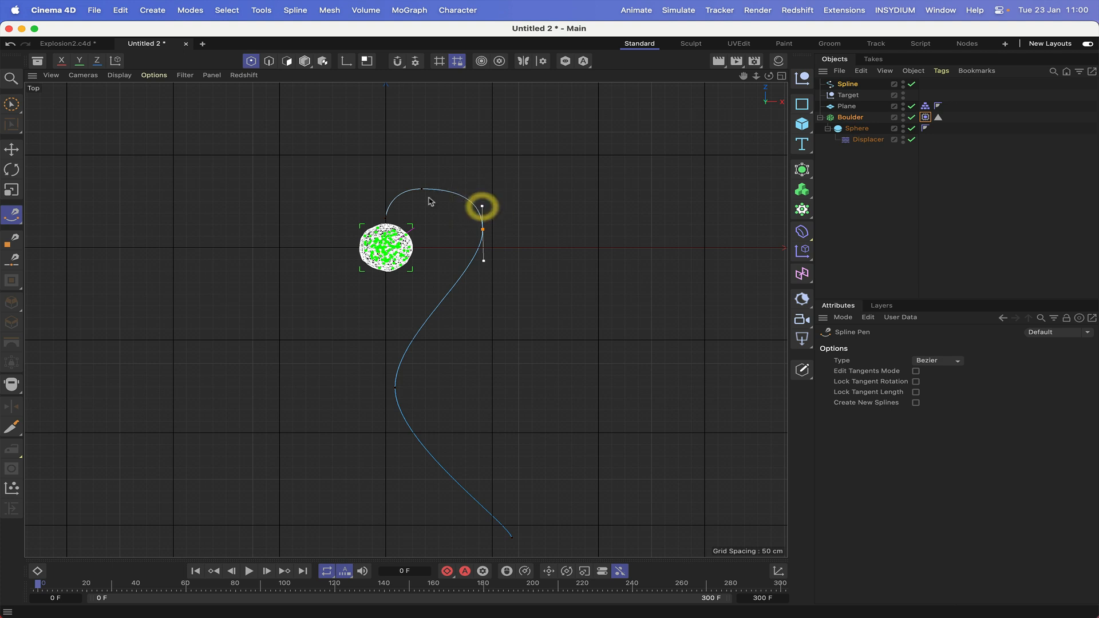
click(396, 388)
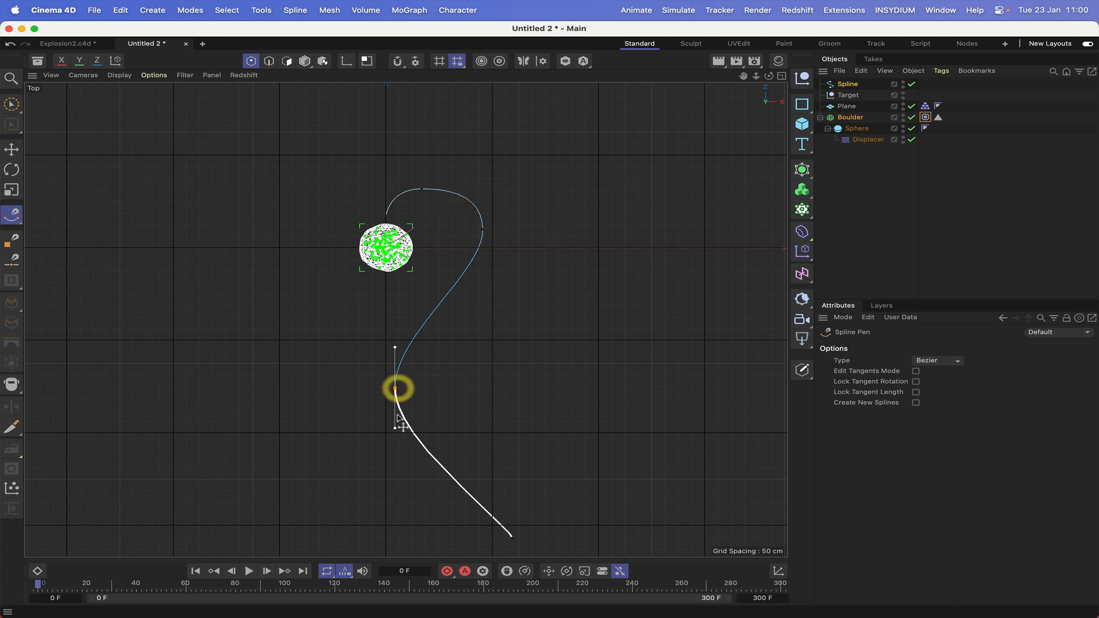
drag(395, 430, 395, 452)
drag(395, 348, 395, 326)
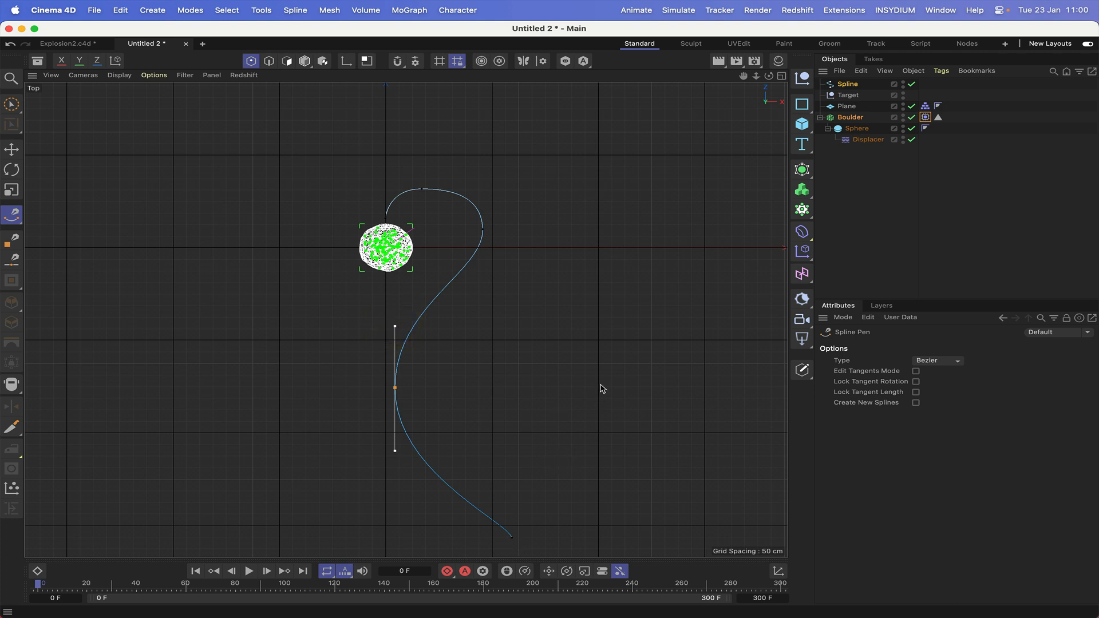
Examine the spline's placement relative to the boulder and ground plane in the Perspective view, returning to the Top view.
key(F1)
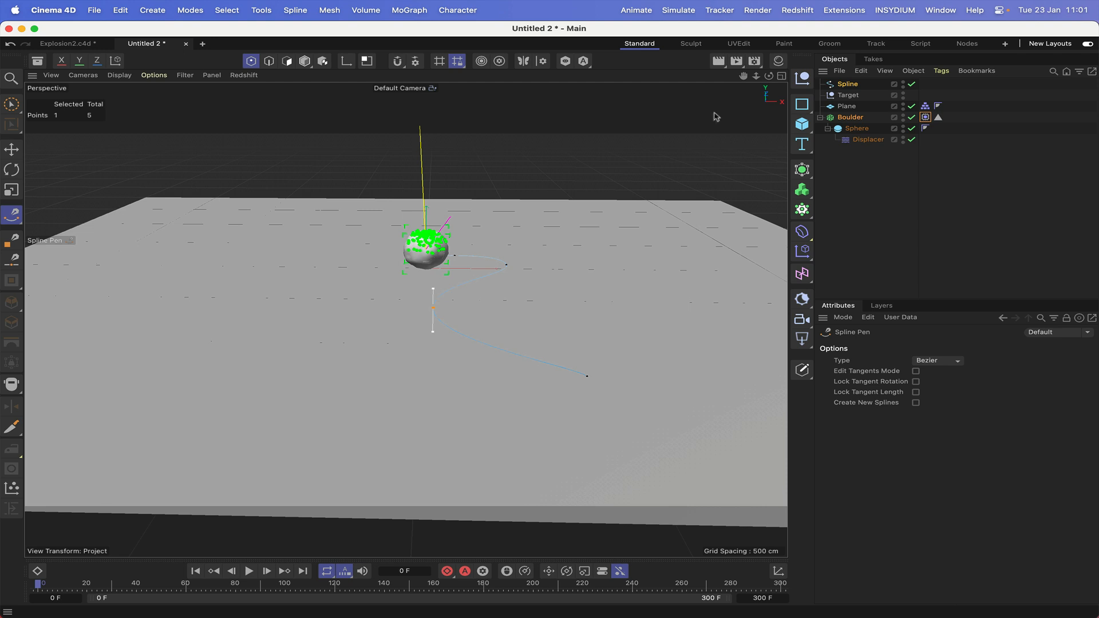
mouse_move(744, 77)
right_down()
mouse_move(776, 76)
mouse_move(754, 76)
right_up()
drag(743, 78, 735, 121)
right_drag(743, 78, 761, 79)
mouse_move(743, 80)
mouse_down()
mouse_move(780, 81)
mouse_move(742, 77)
mouse_up()
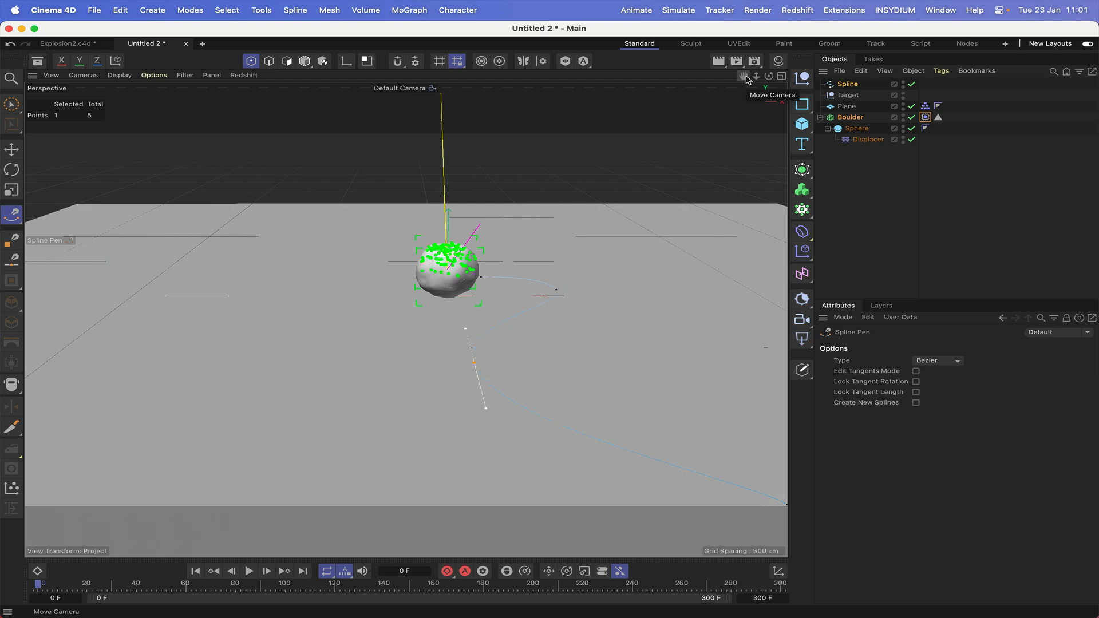
key(F2)
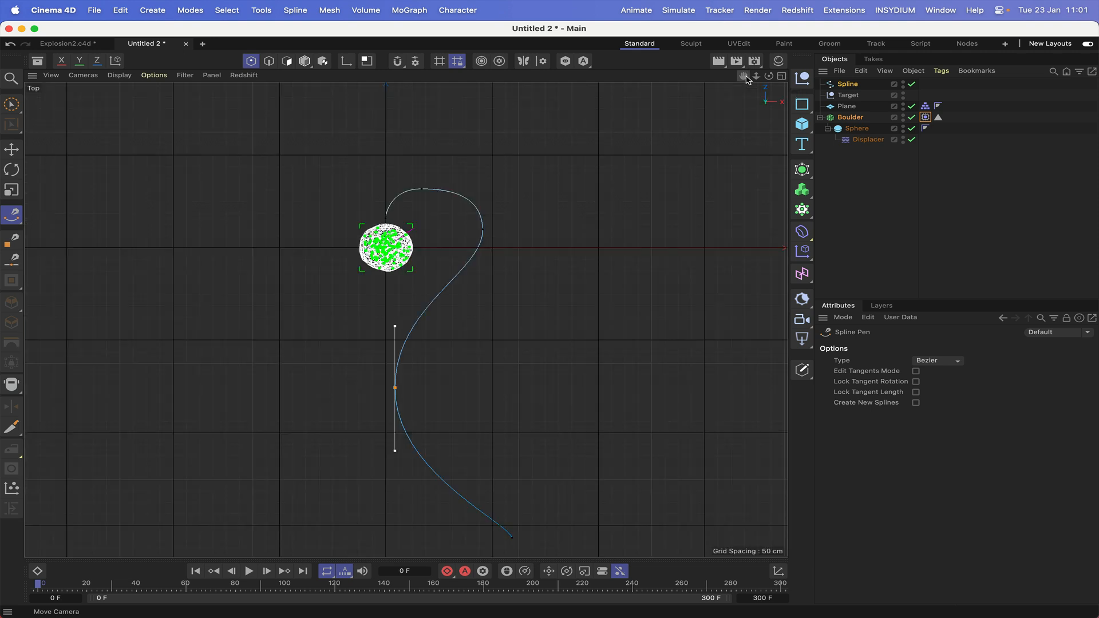
Fine-tune the spline's far end point and shift its second point slightly outward to round the arc above the boulder.
click(512, 540)
drag(507, 525, 497, 527)
key(Escape)
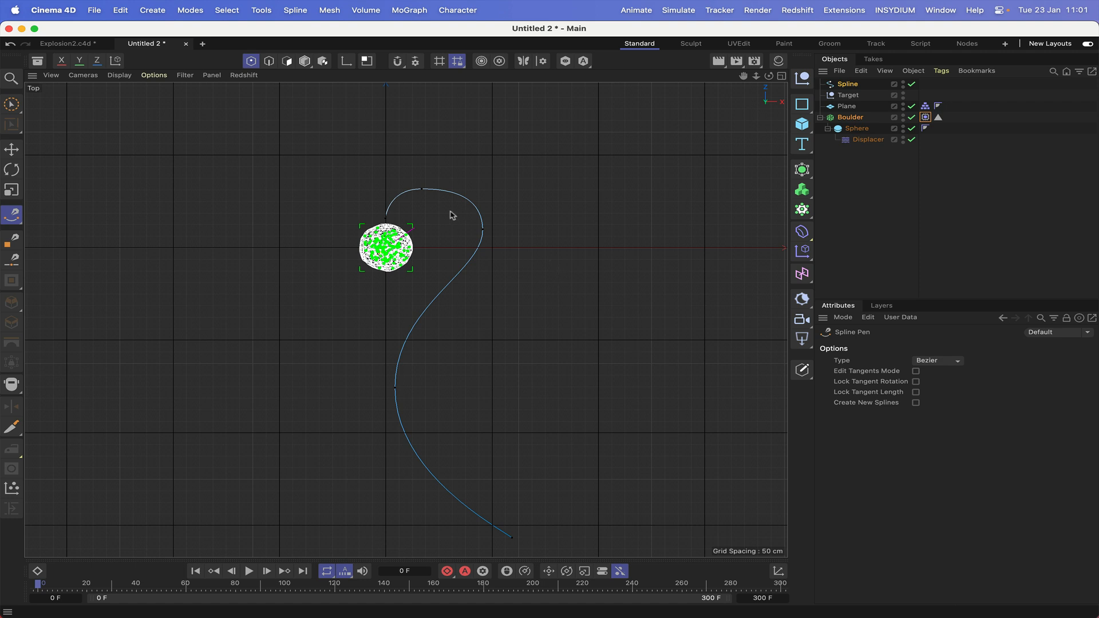
click(423, 190)
drag(424, 189, 428, 183)
Move the spline's first point slightly along Z to touch the boulder's edge, and return to the Perspective view.
click(386, 218)
click(14, 105)
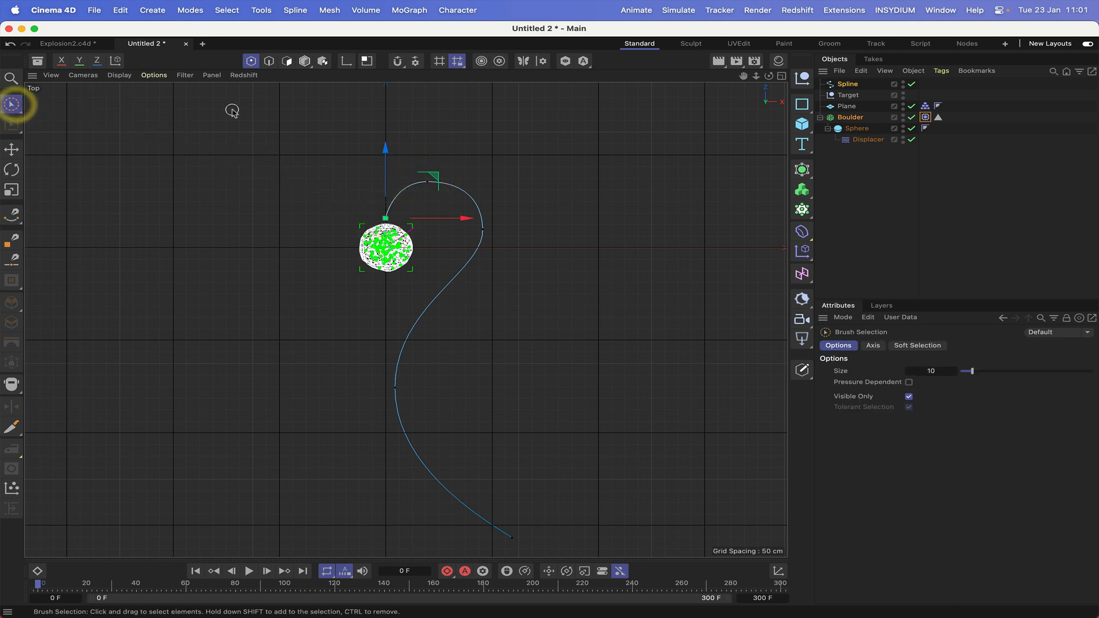
drag(384, 151, 385, 155)
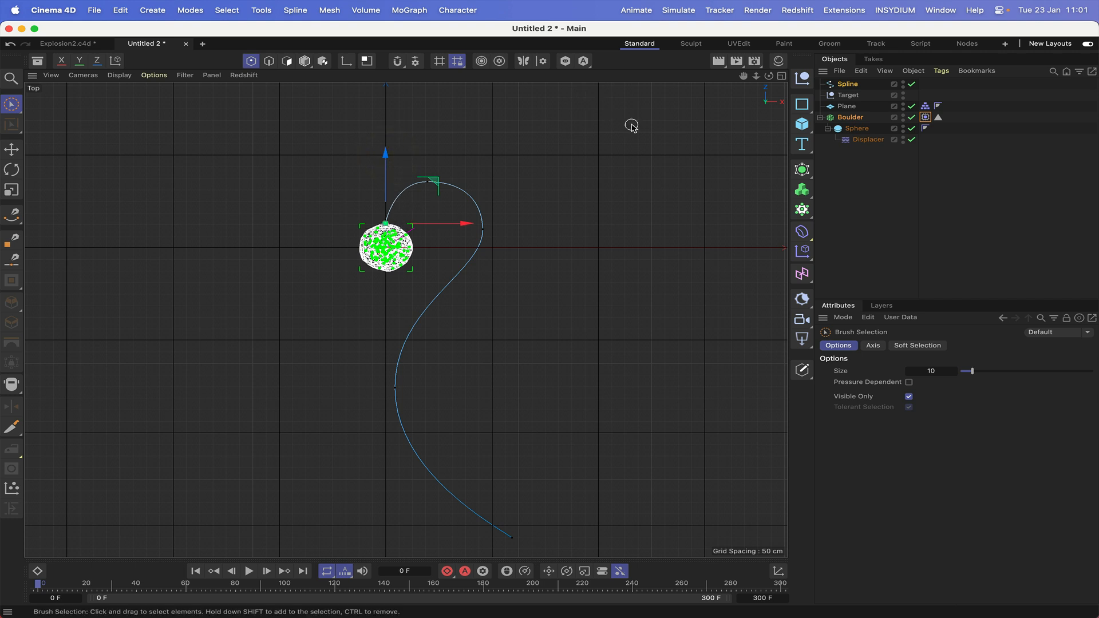
key(F1)
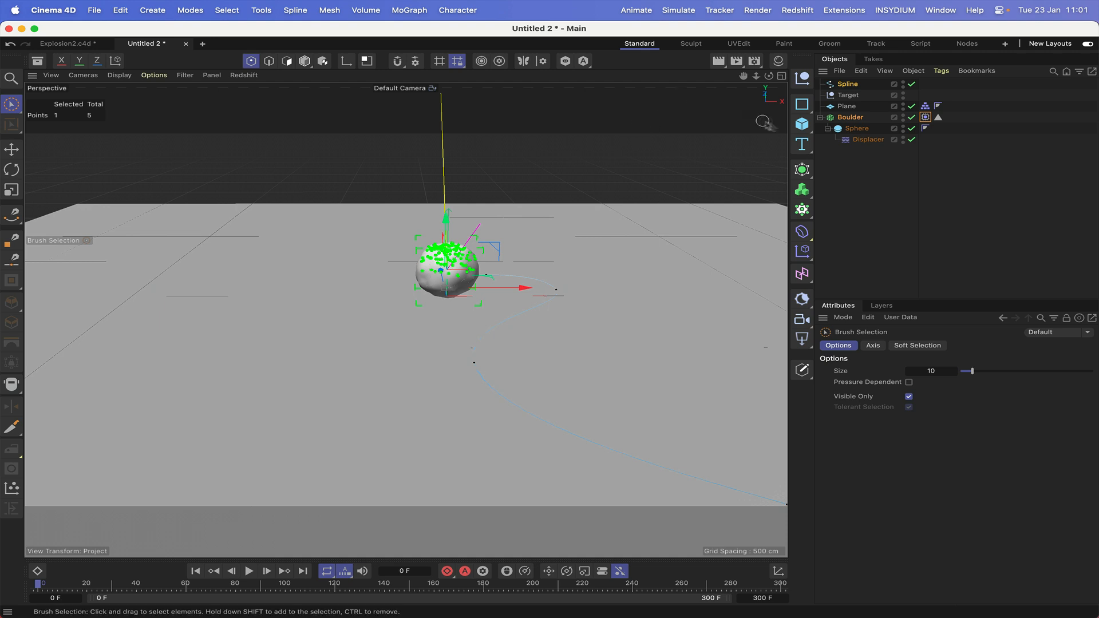
Add a Circle spline with a radius of 1 cm as the fuse profile.
click(804, 104)
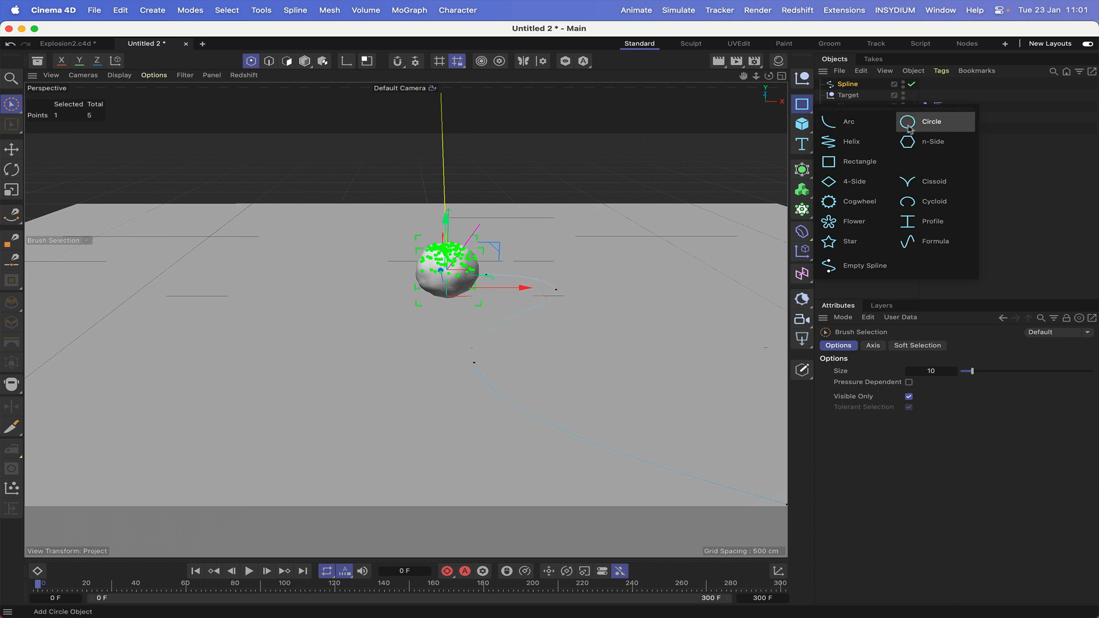
click(932, 118)
click(847, 86)
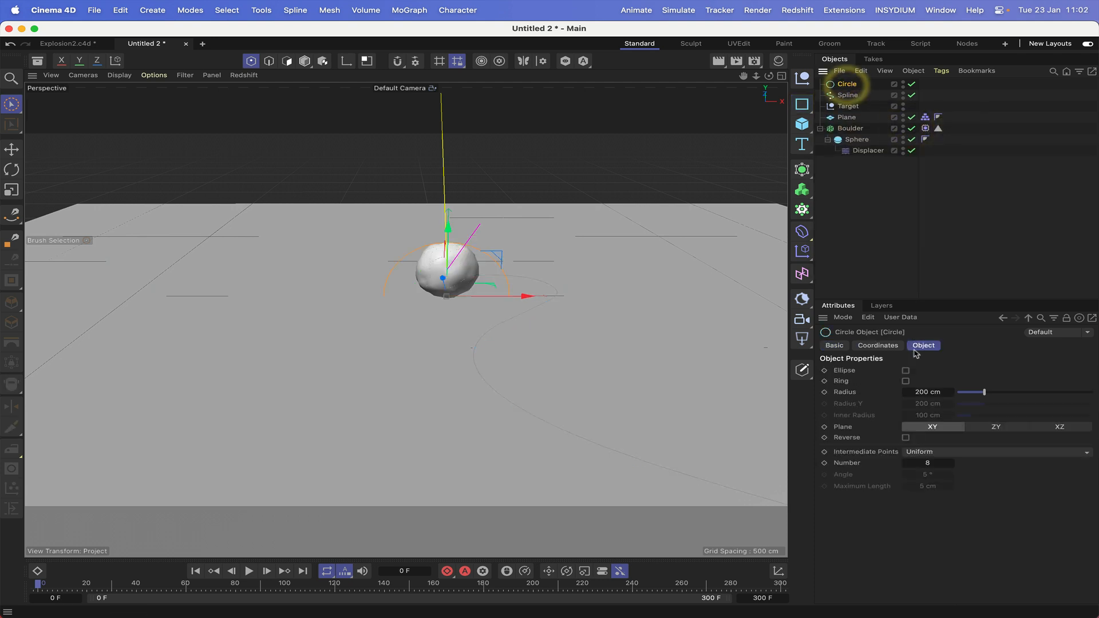
double_click(920, 392)
text(1)
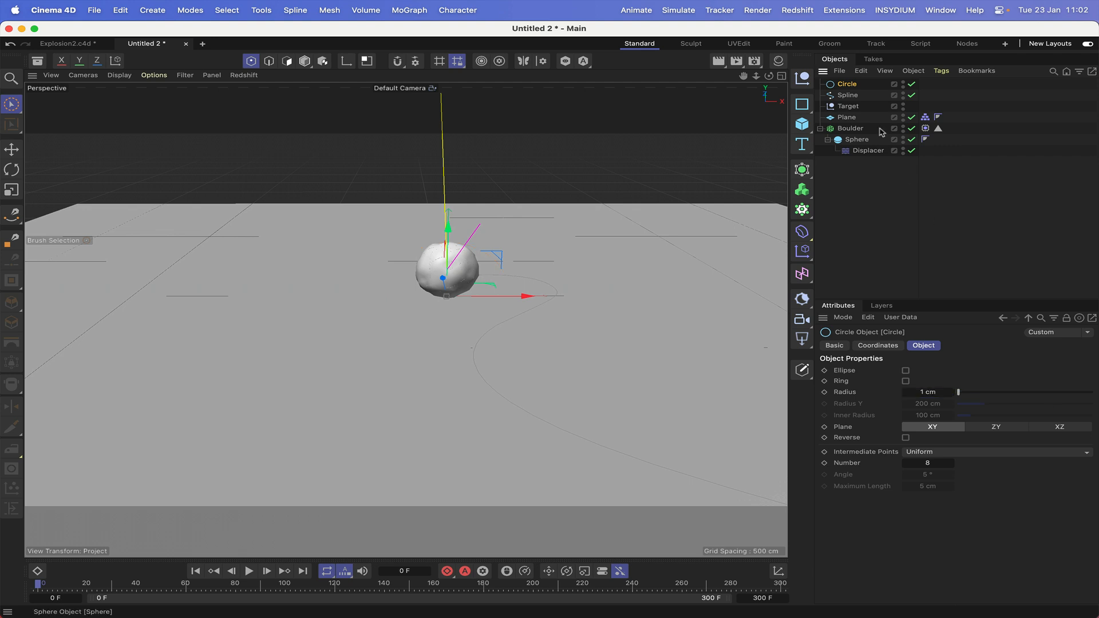
Sweep the circle along the drawn spline with a Sweep generator parenting both, and rename the generator FuseWire.
drag(868, 94, 846, 86)
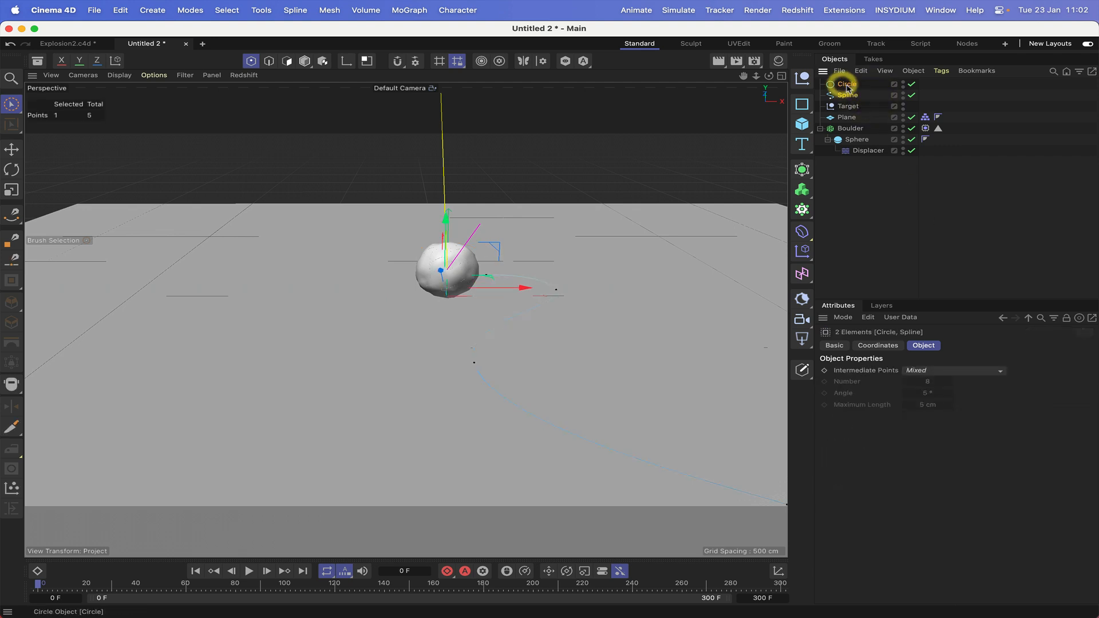
click(802, 169)
alt+click(945, 238)
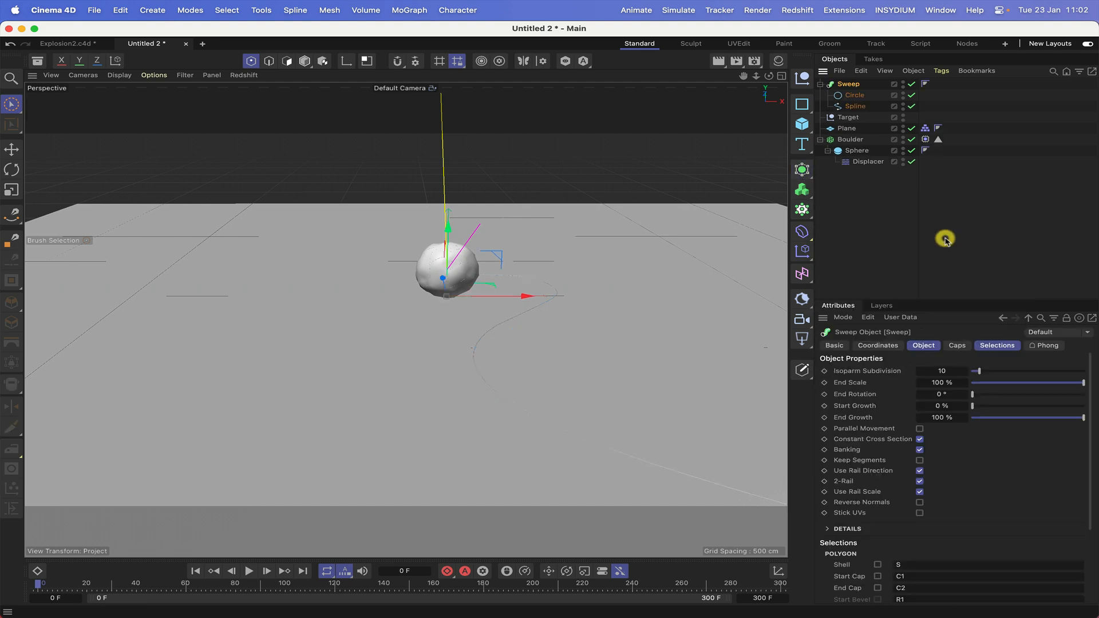
double_click(851, 86)
text(FuseWire)
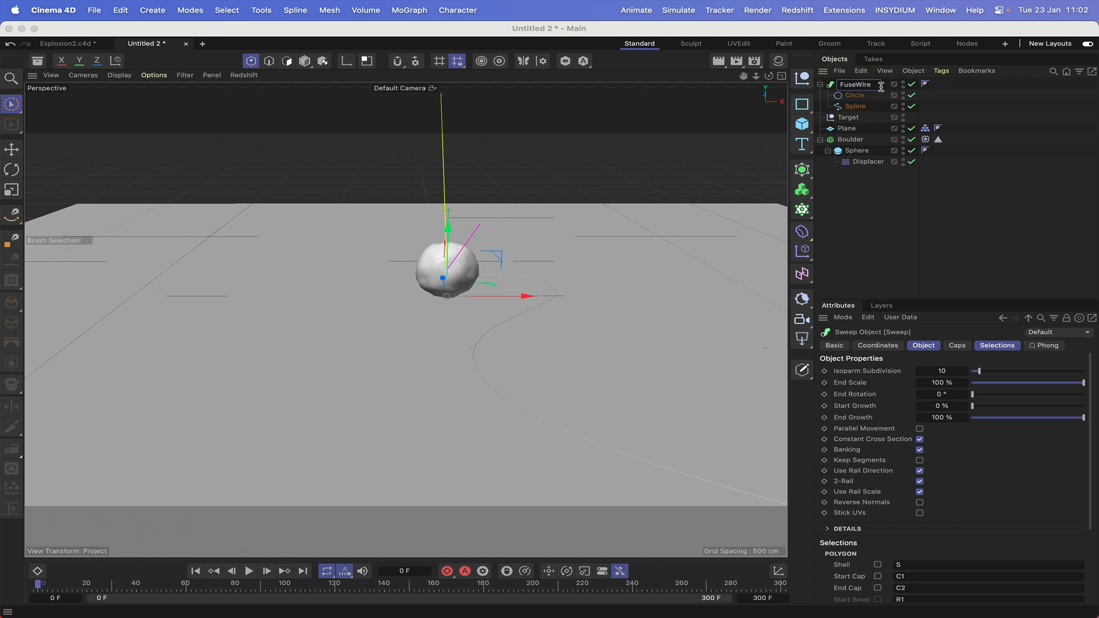
key(Return)
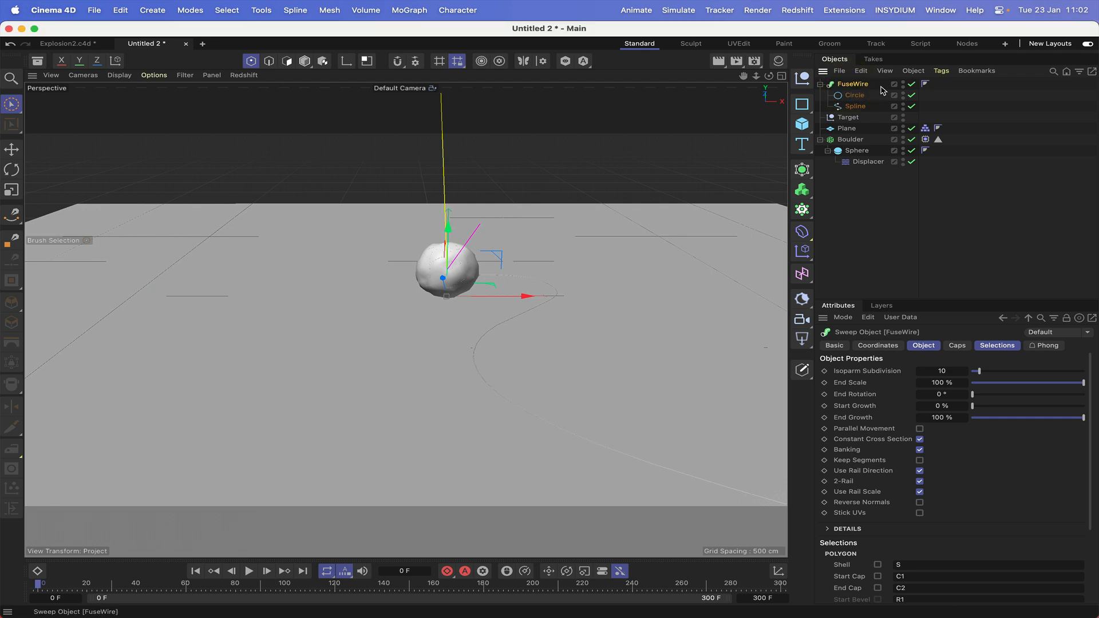
Set FuseWire's Display Color to Automatic with a near-black color of RGB 11, 11, 11.
click(834, 345)
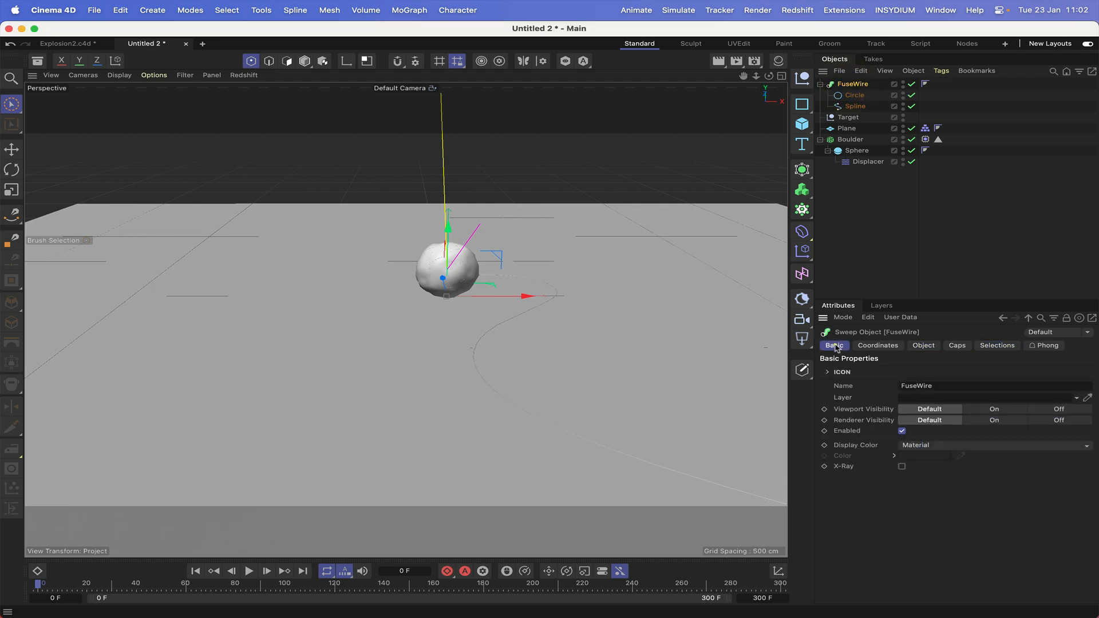
click(922, 446)
click(931, 482)
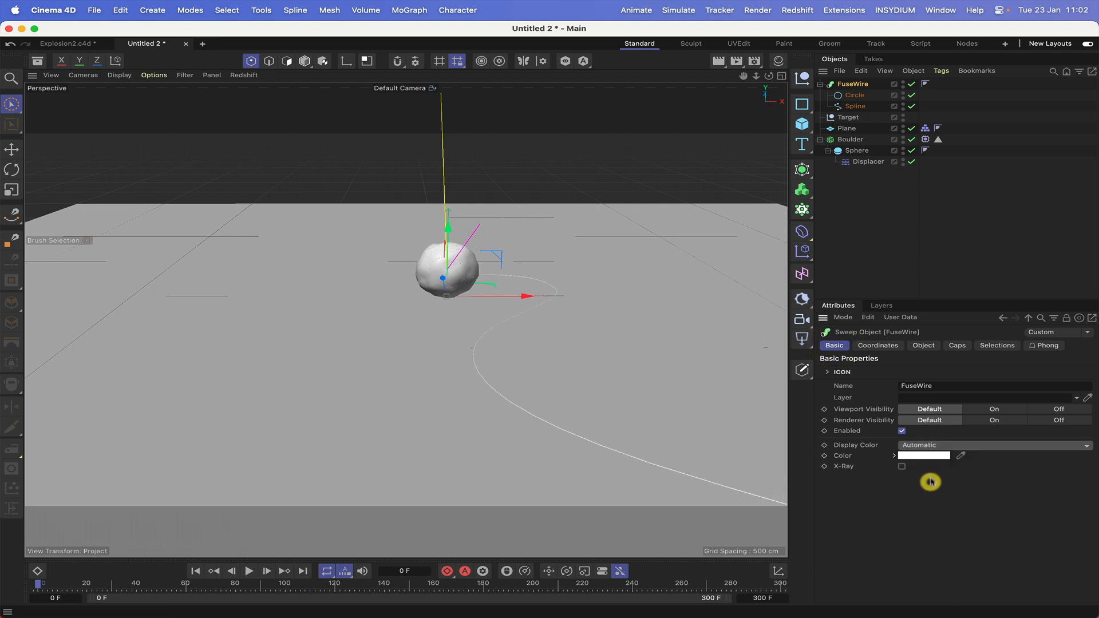
click(930, 456)
drag(800, 571, 795, 580)
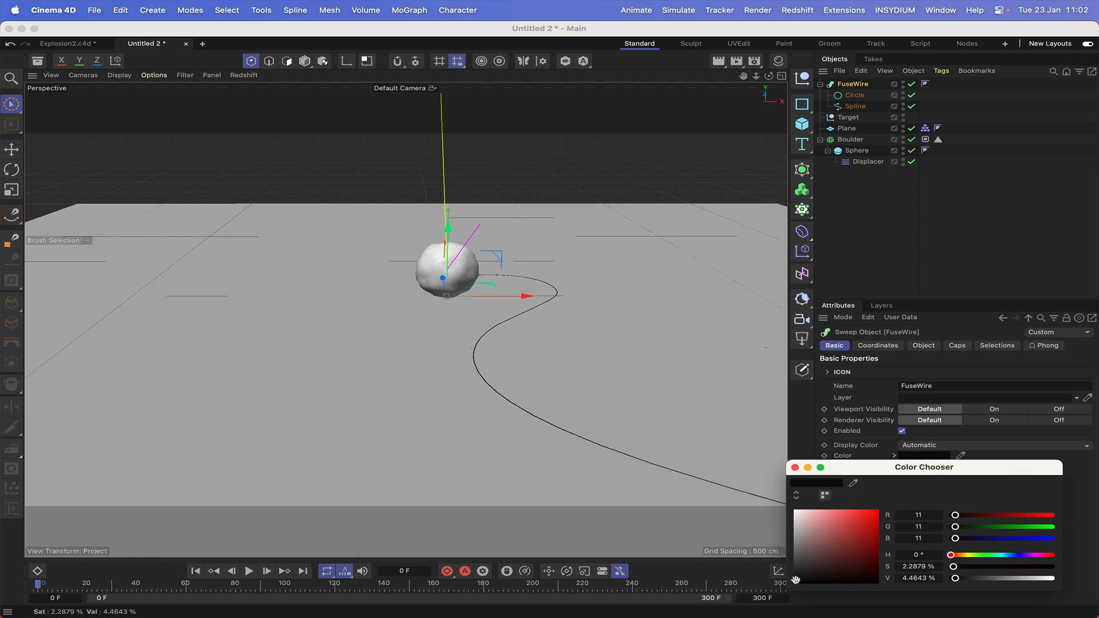
click(795, 468)
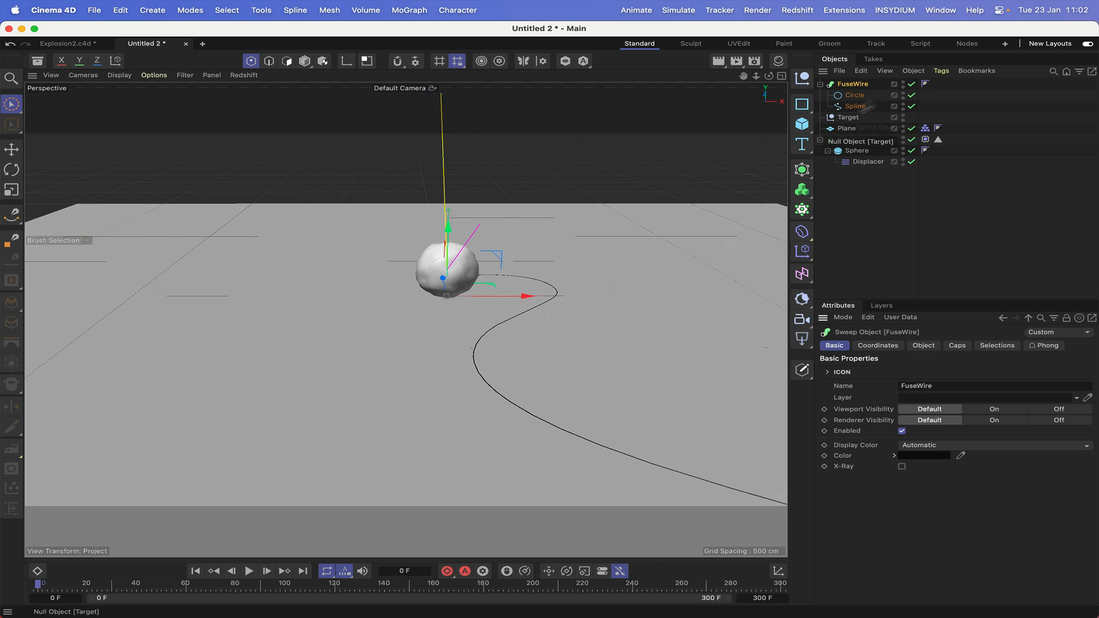
Try out the FuseWire sweep's End Growth in its object properties, leaving it at 100 %.
click(853, 85)
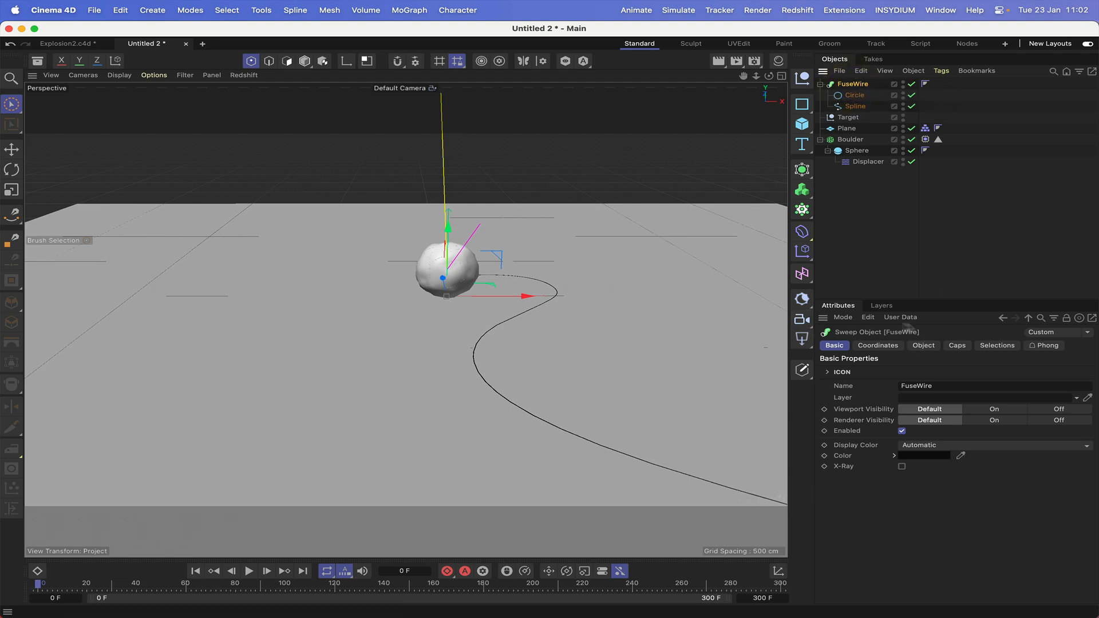
click(924, 346)
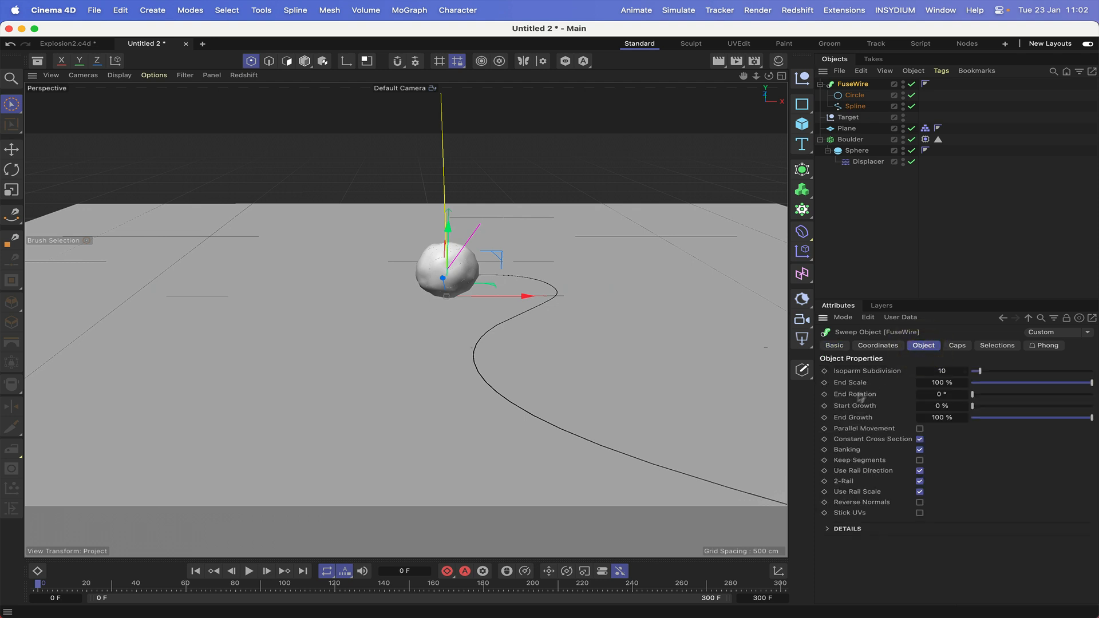
mouse_move(1092, 419)
mouse_down()
mouse_move(1045, 427)
mouse_move(1095, 419)
mouse_up()
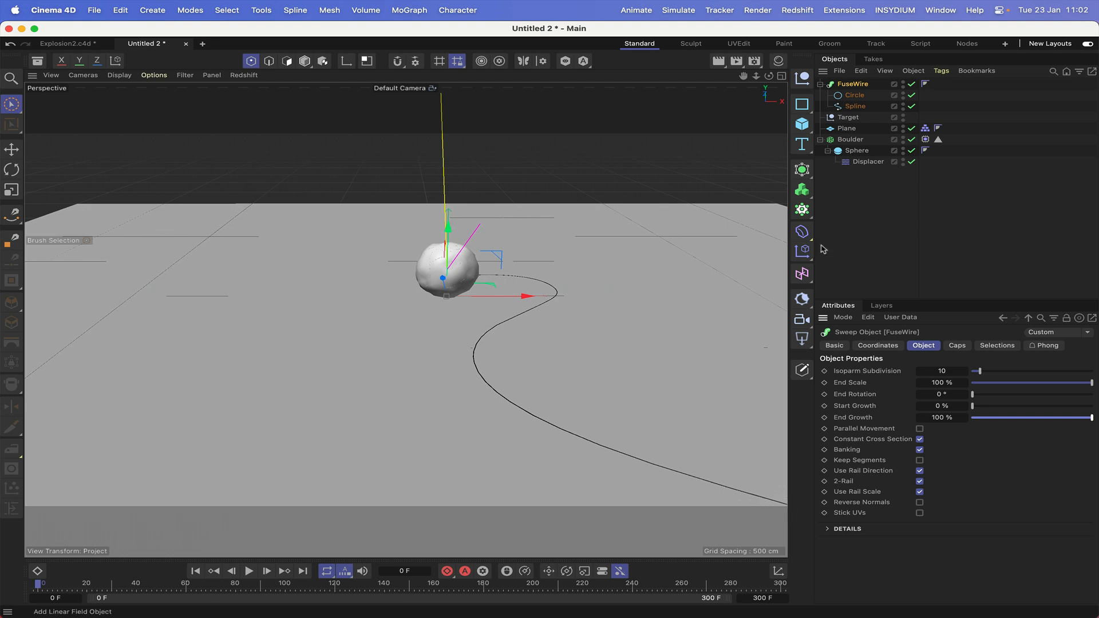
Add a Sphere primitive with a radius of 1 cm and set its Type to Hemisphere.
drag(803, 132, 917, 184)
click(914, 180)
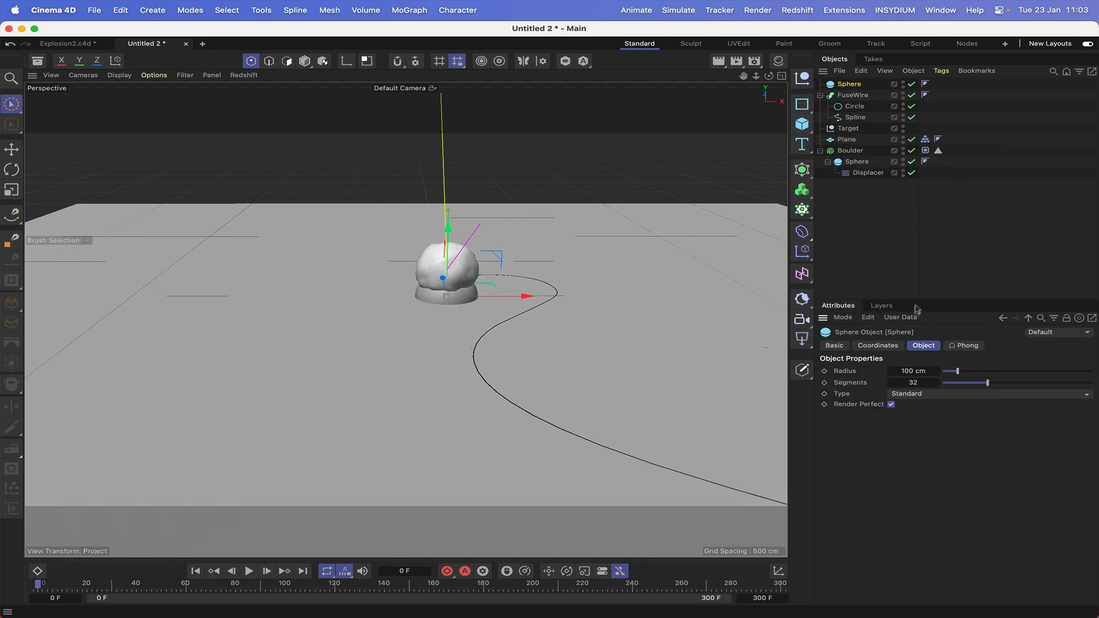
click(910, 370)
text(1)
key(Return)
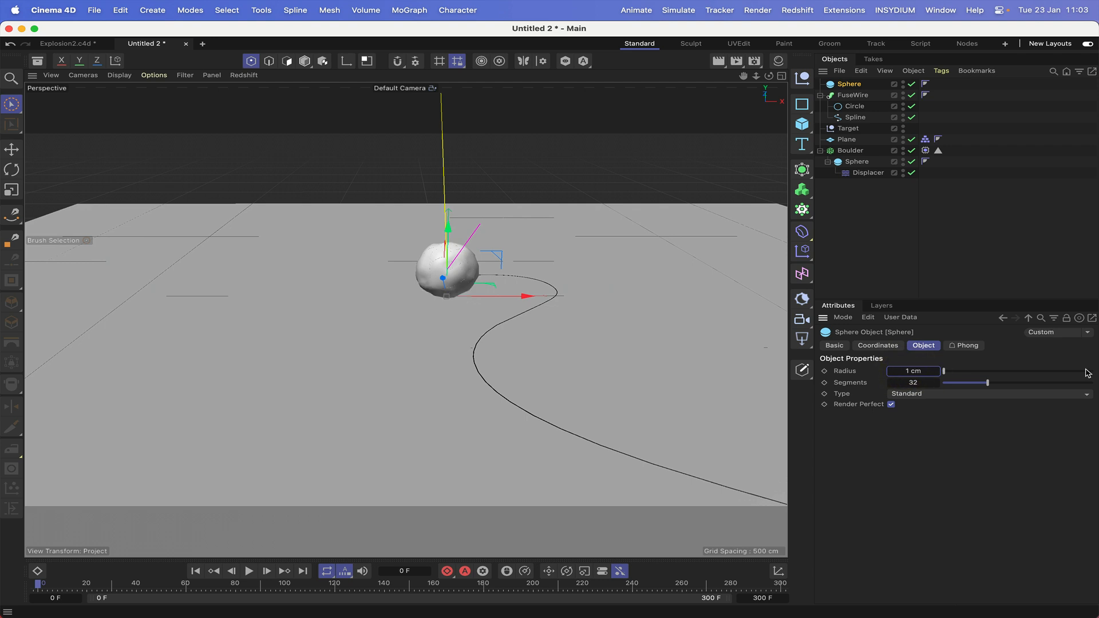
click(948, 396)
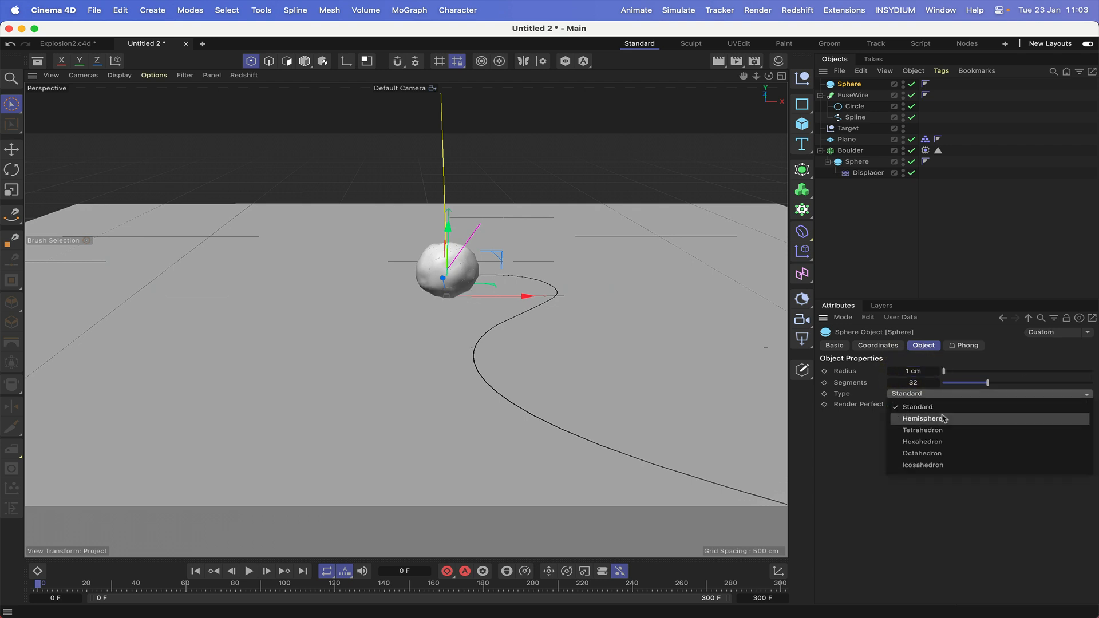
click(943, 418)
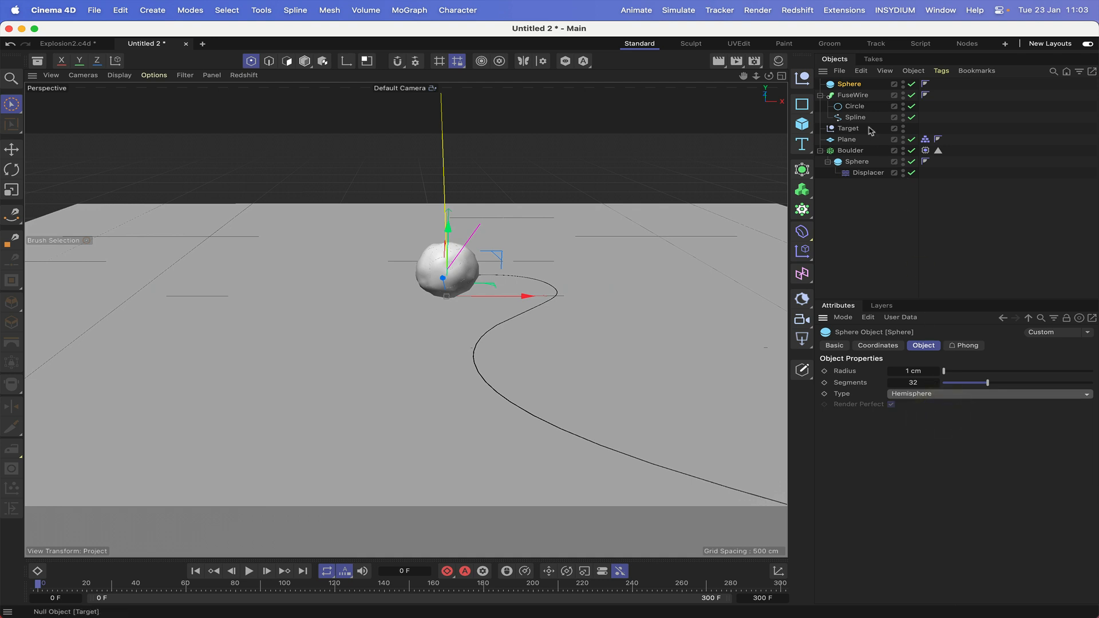
Add an Align to Spline tag to the hemisphere with the fuse's Spline as Spline Path and Tangential enabled.
click(941, 71)
mouse_move(968, 91)
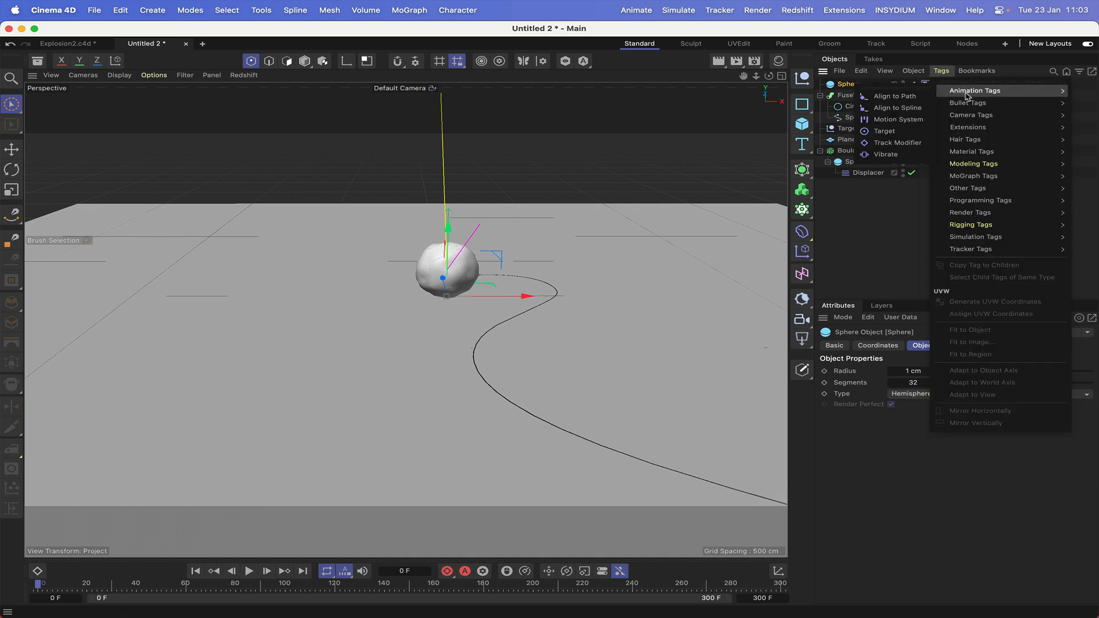
click(900, 109)
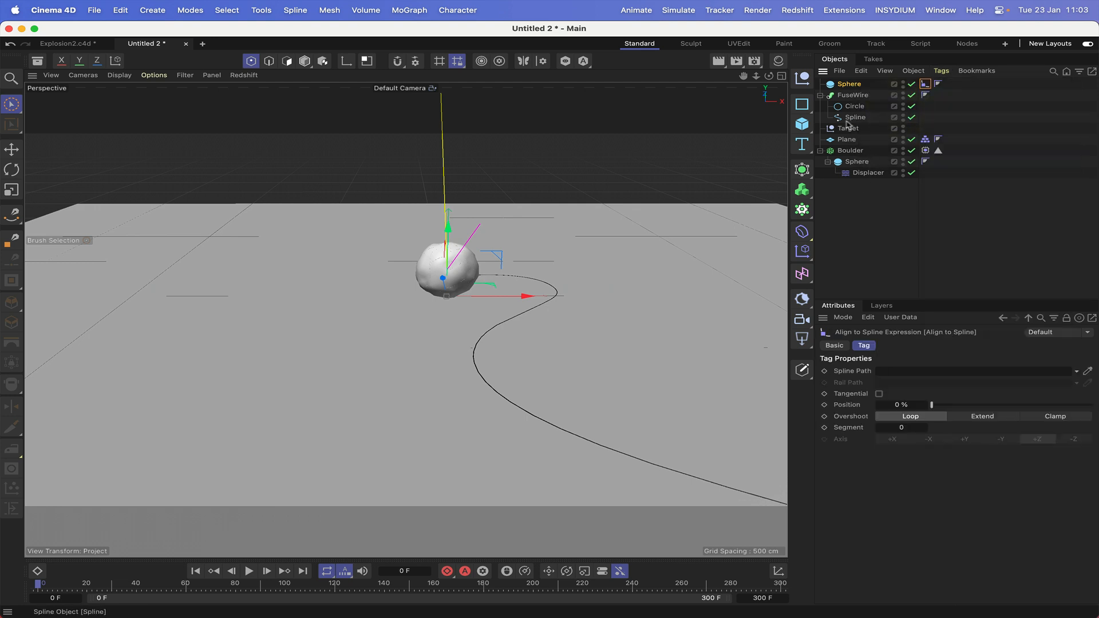
drag(853, 122, 902, 373)
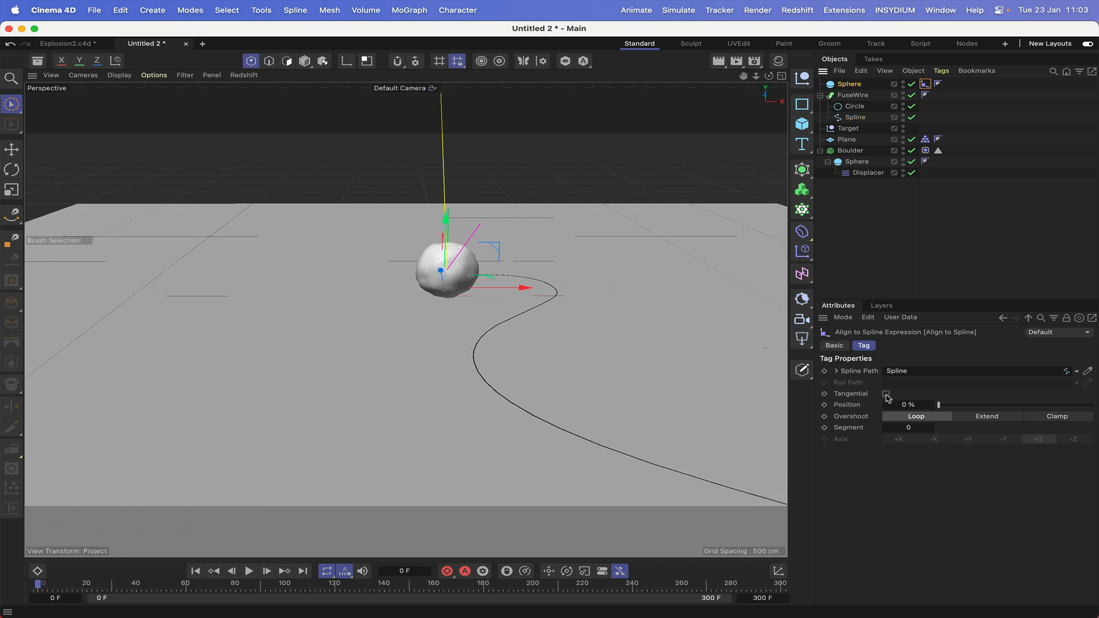
click(886, 394)
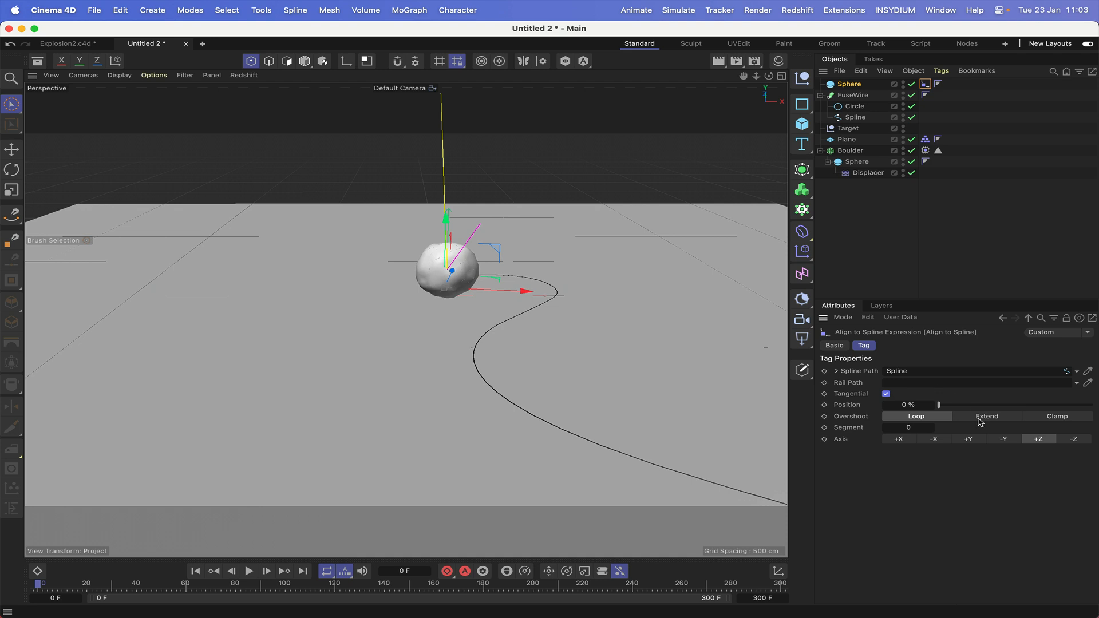
Set the Align to Spline tag's Position to 100 %, placing the hemisphere at the fuse's far end in the Top view.
key(F2)
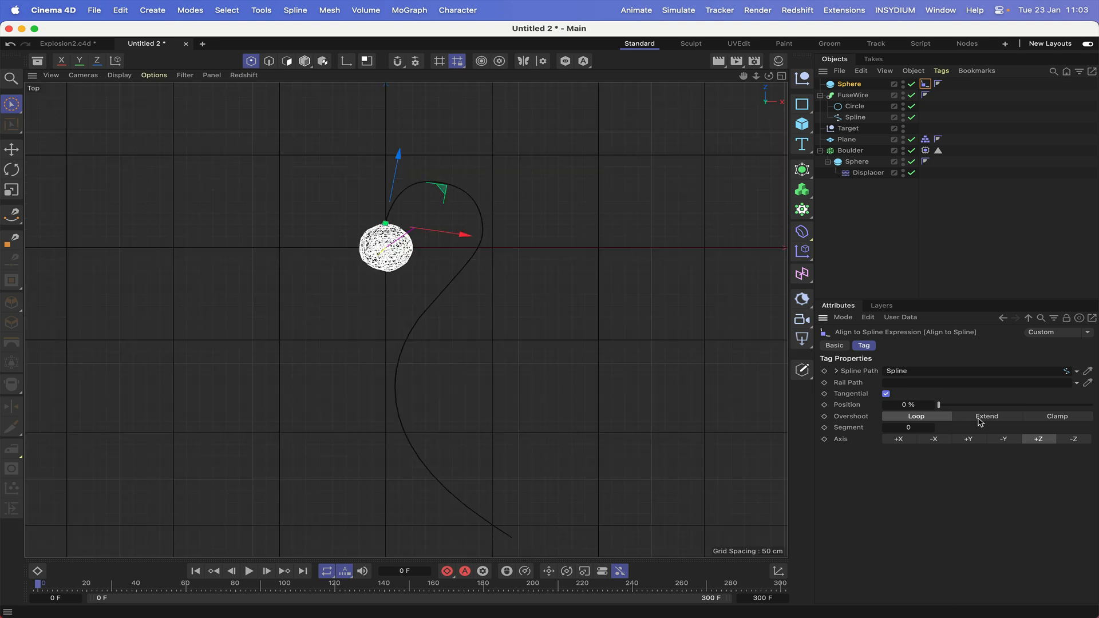
drag(743, 76, 711, 0)
right_drag(743, 76, 829, 76)
mouse_move(743, 76)
mouse_down()
mouse_move(657, 0)
mouse_move(633, 0)
mouse_move(778, 70)
mouse_move(726, 72)
mouse_up()
right_drag(741, 76, 829, 76)
drag(743, 76, 653, 0)
right_drag(743, 77, 848, 76)
drag(742, 76, 742, 117)
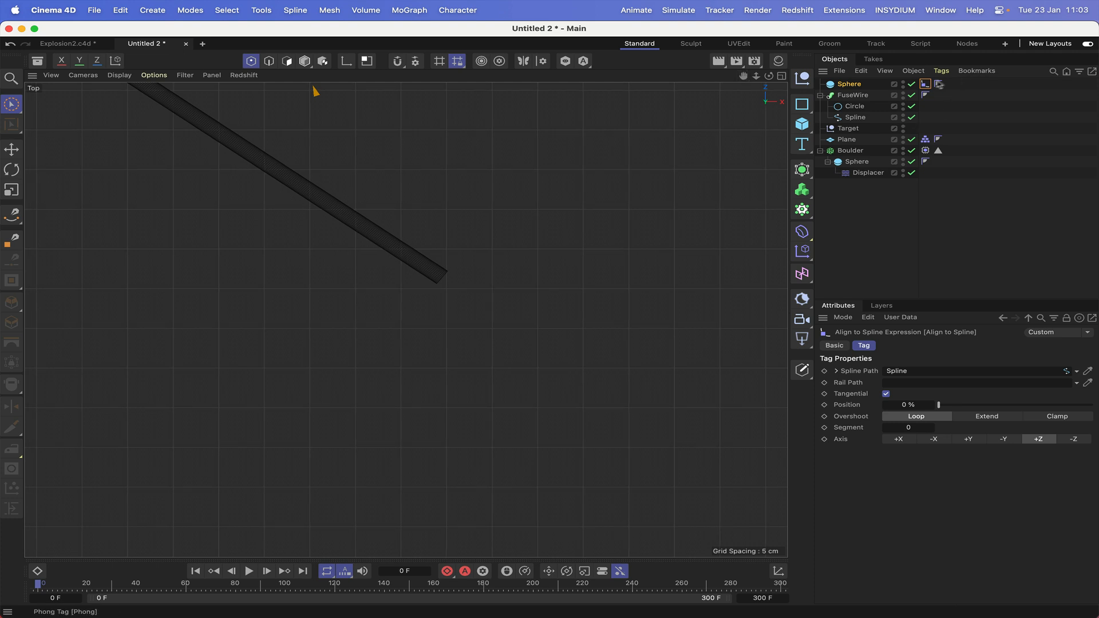
click(925, 85)
drag(939, 407, 1097, 385)
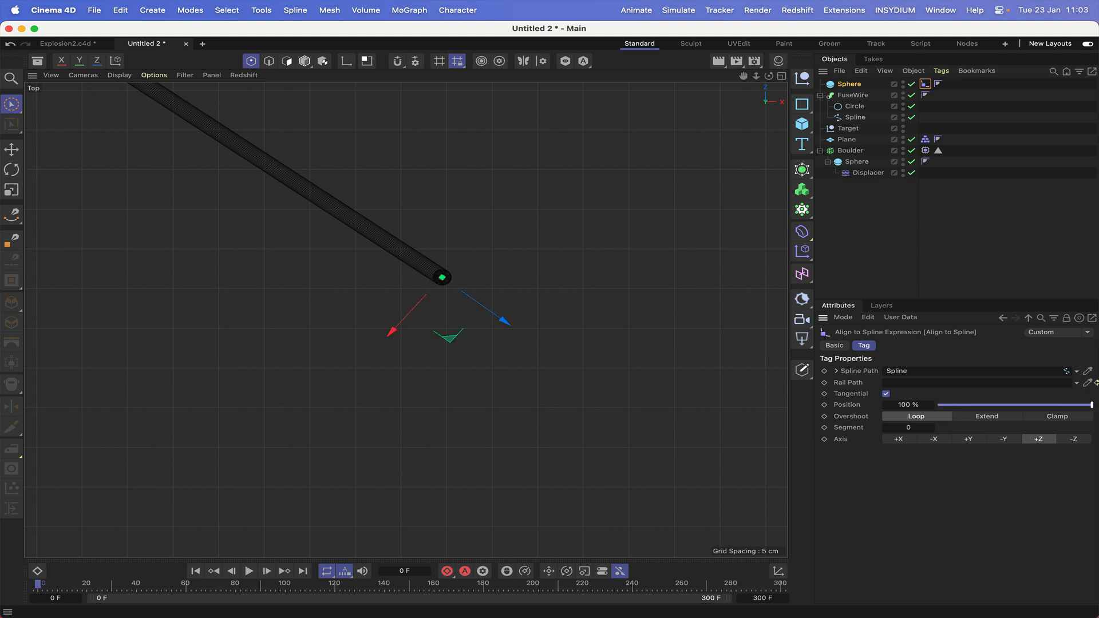
scroll(406, 320, up, 3)
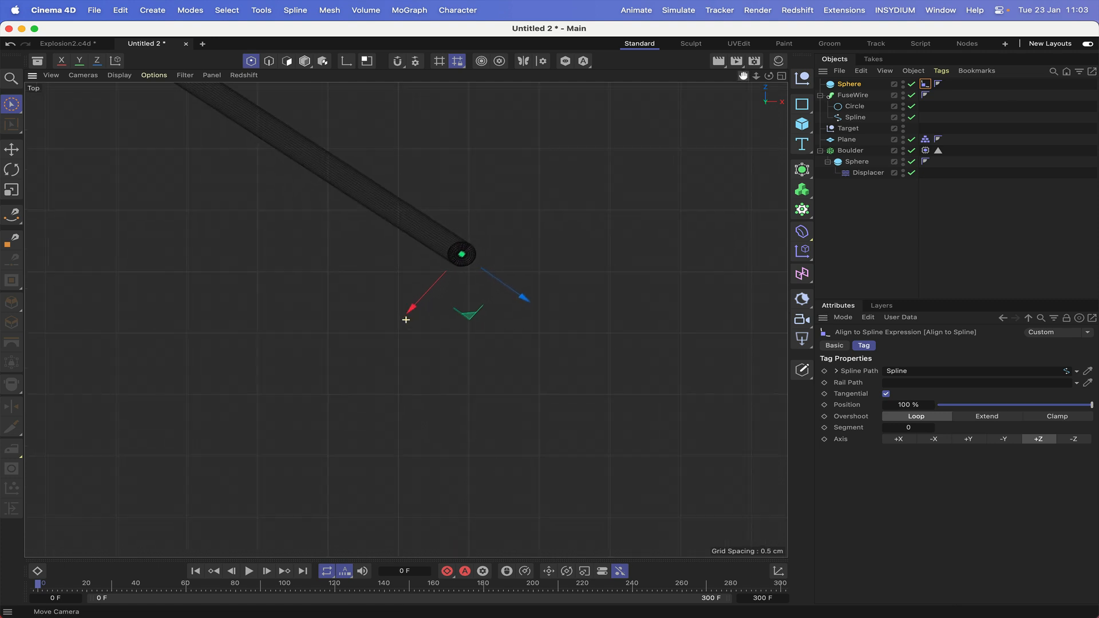
scroll(405, 319, up, 3)
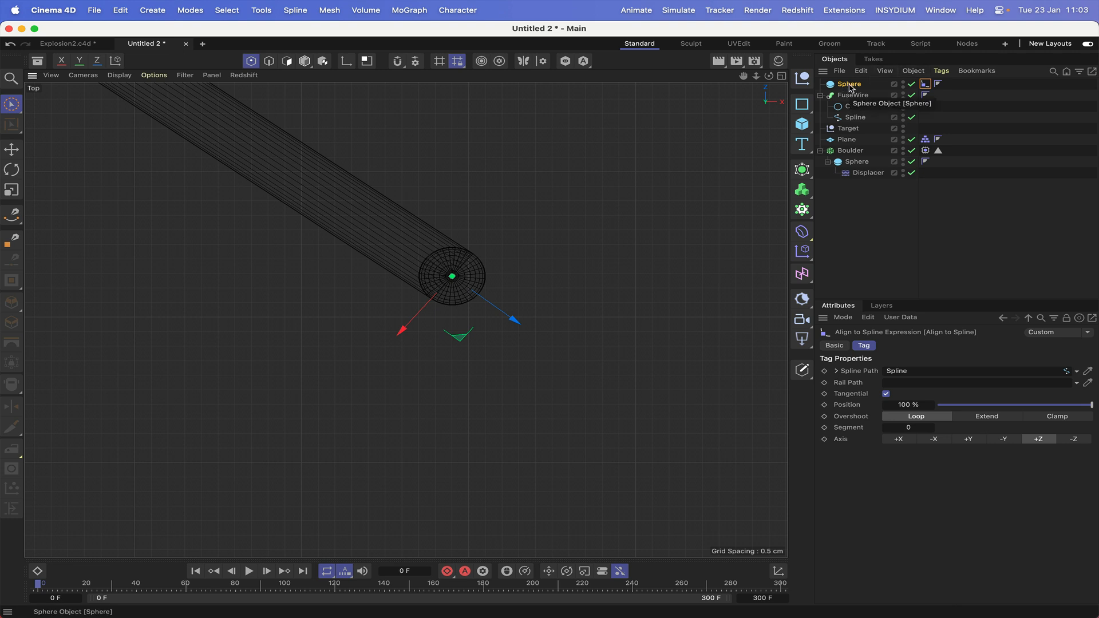
Make the hemisphere editable and rotate it in Model mode so its dome points outward from the fuse's end.
key(c)
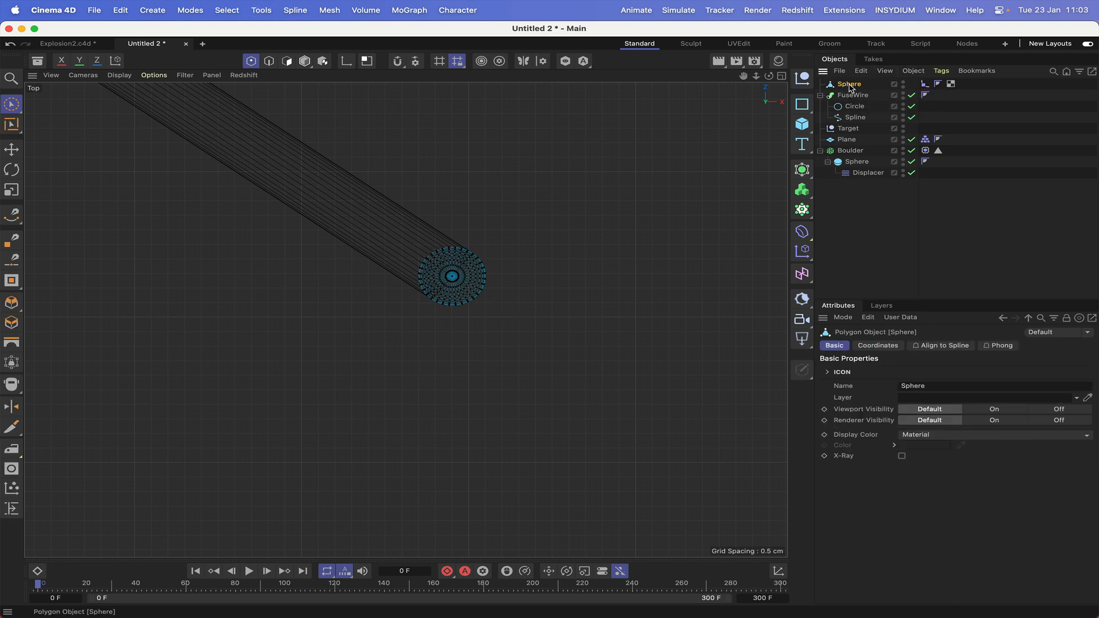
click(305, 63)
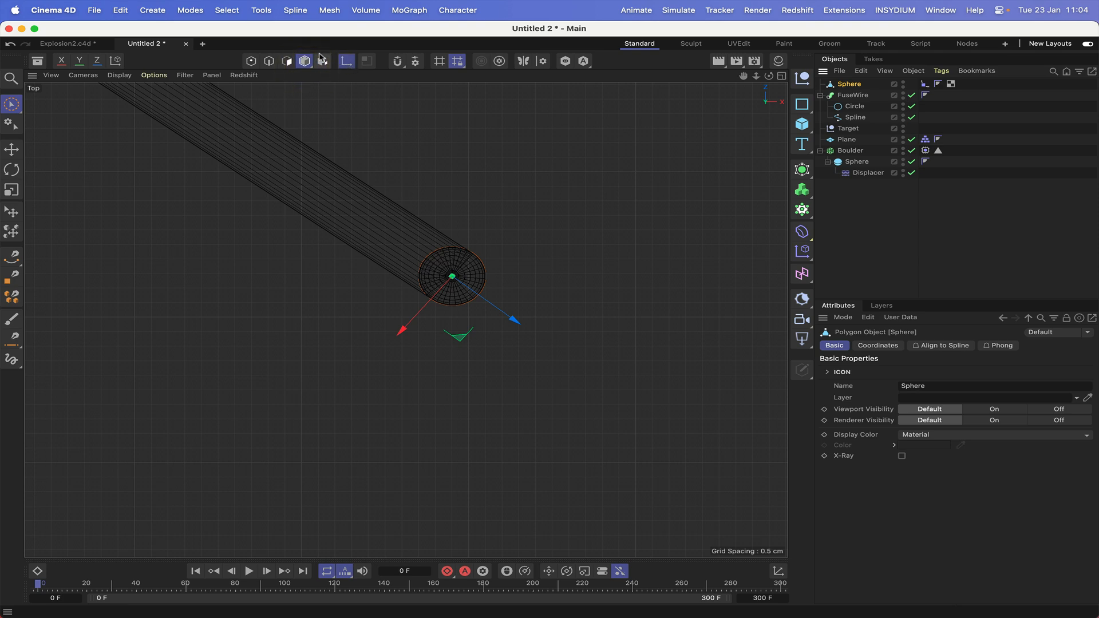
click(15, 170)
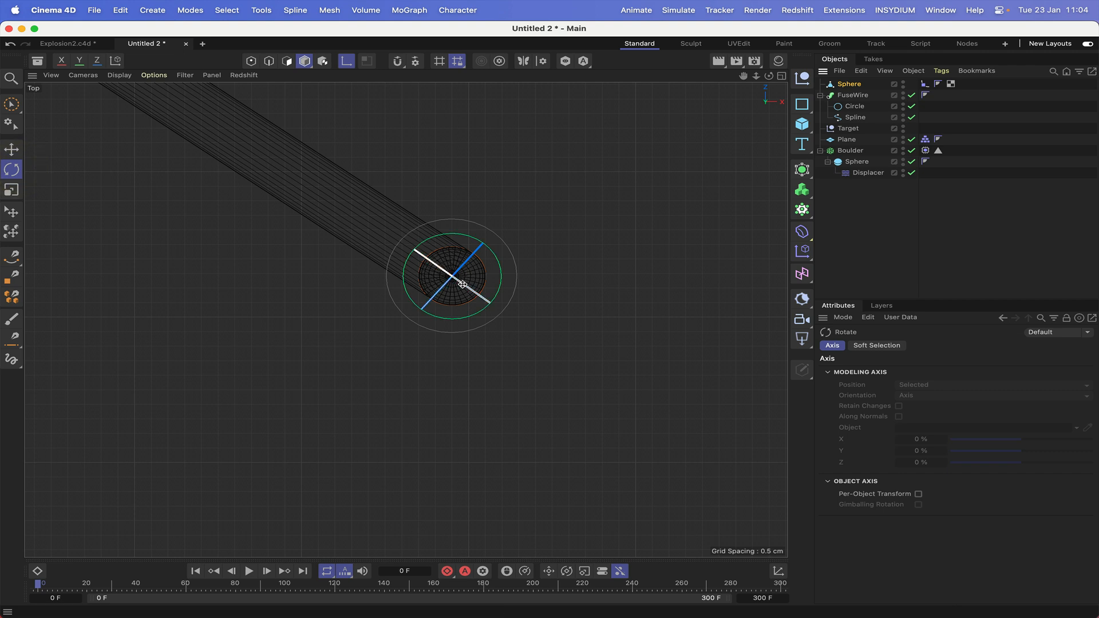
drag(463, 284, 299, 256)
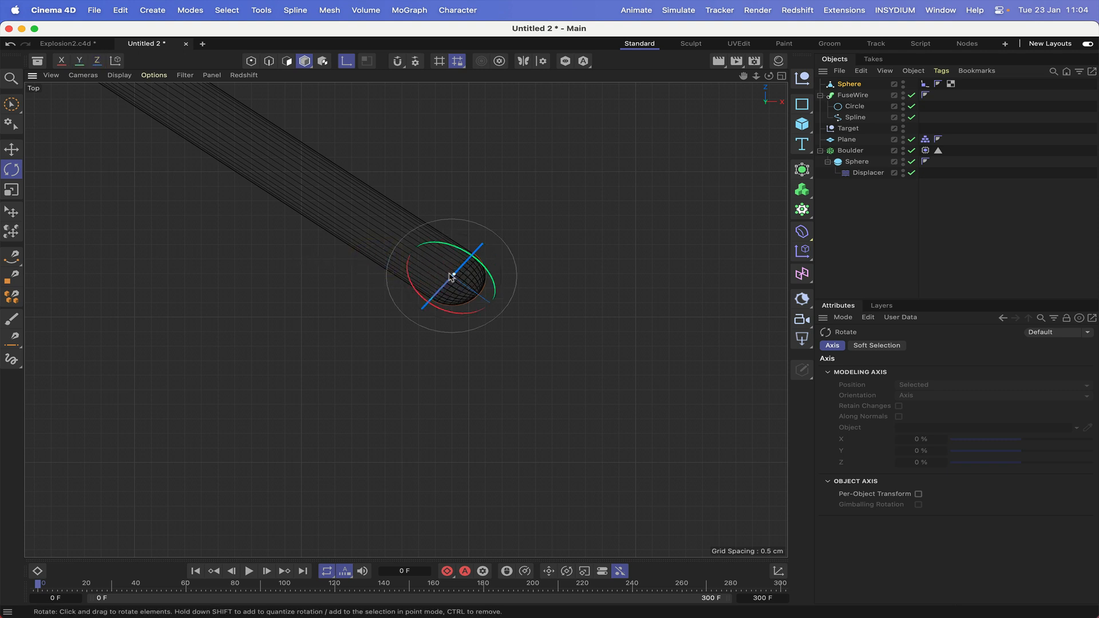
Frame the hemisphere in the Perspective view and switch the viewport display to shading with lines.
click(853, 208)
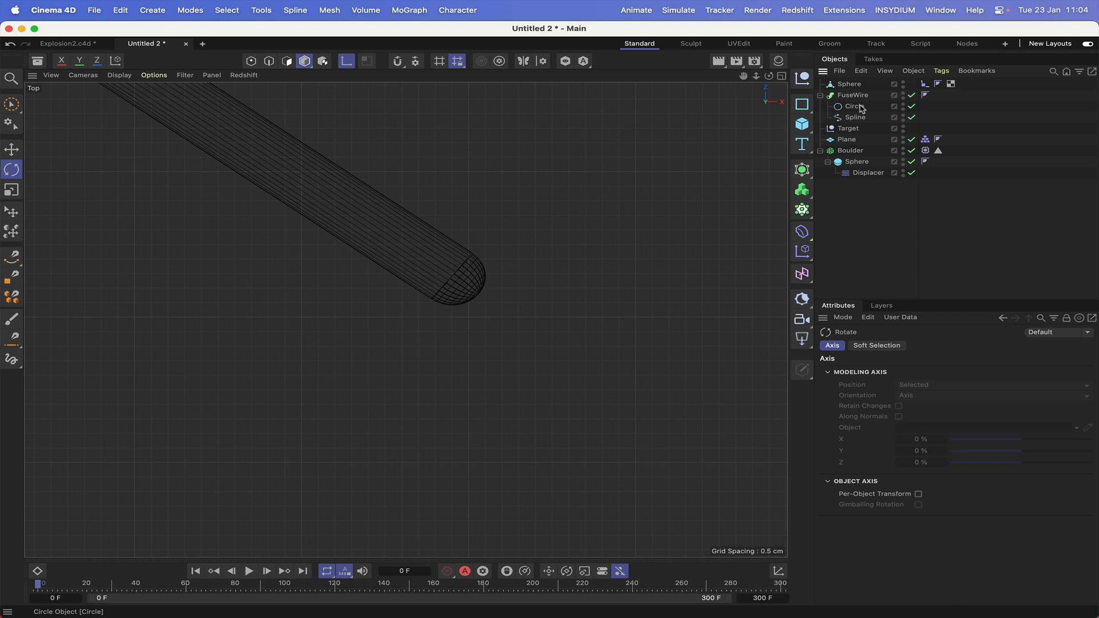
key(F1)
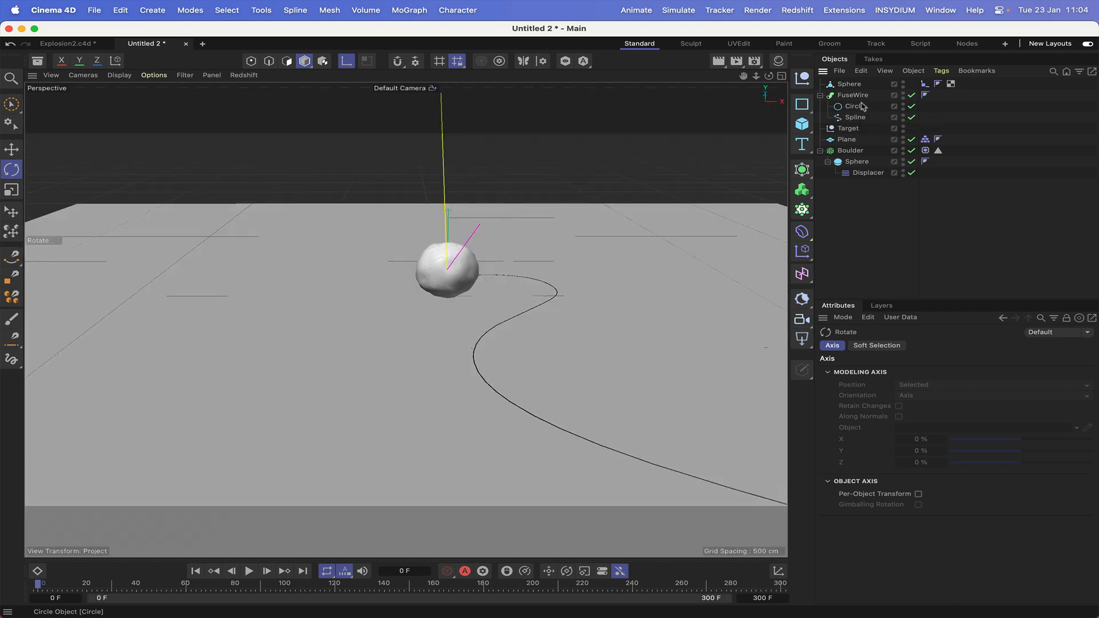
click(850, 84)
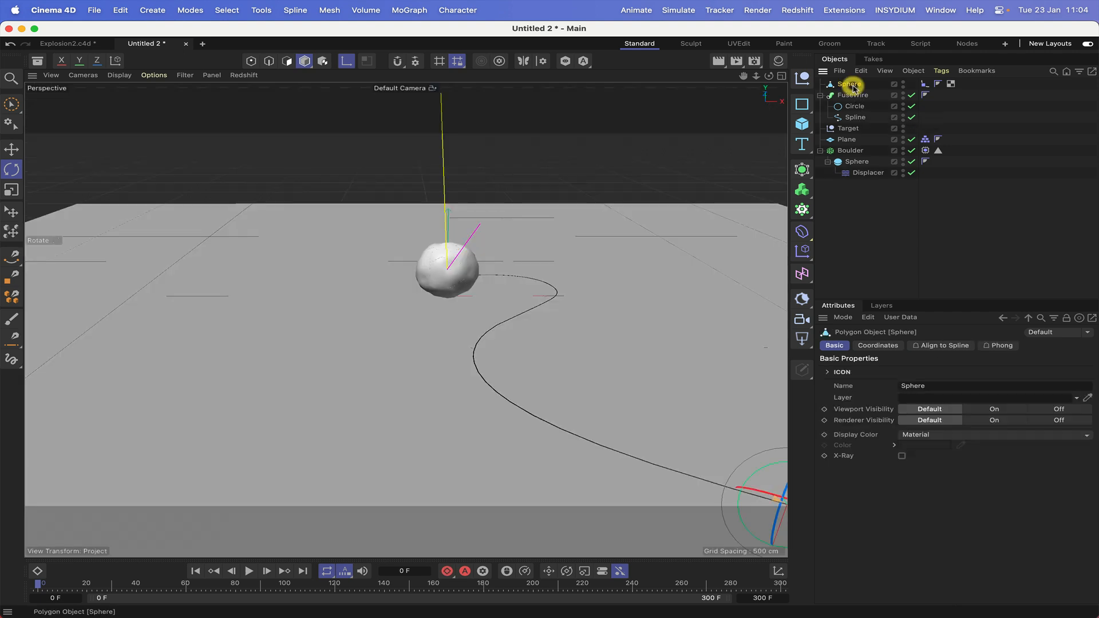
key(o)
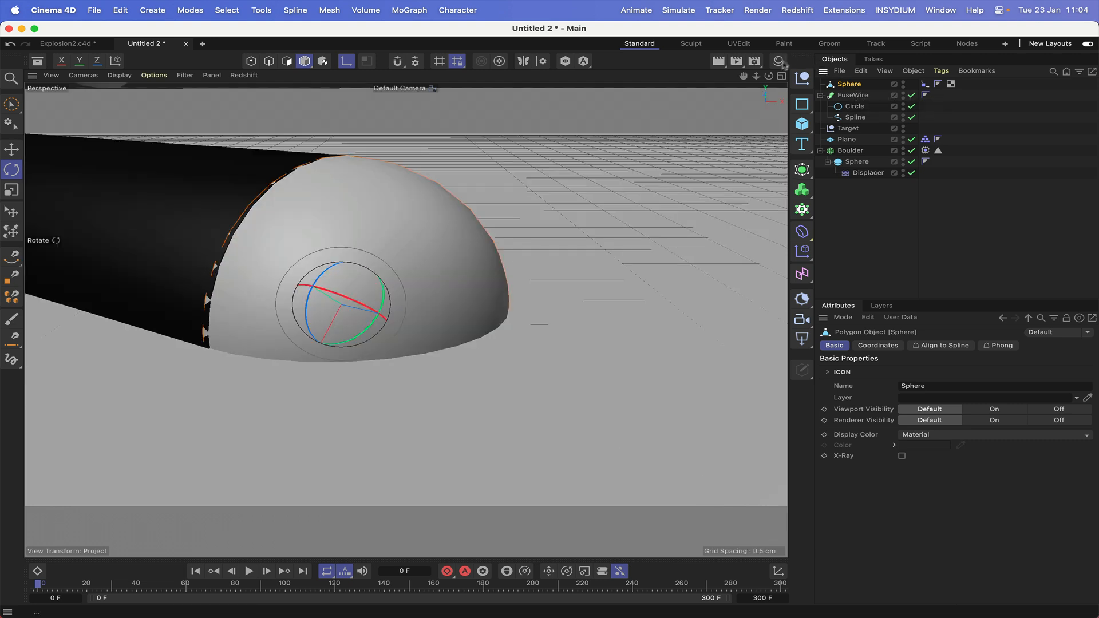
click(117, 80)
click(149, 119)
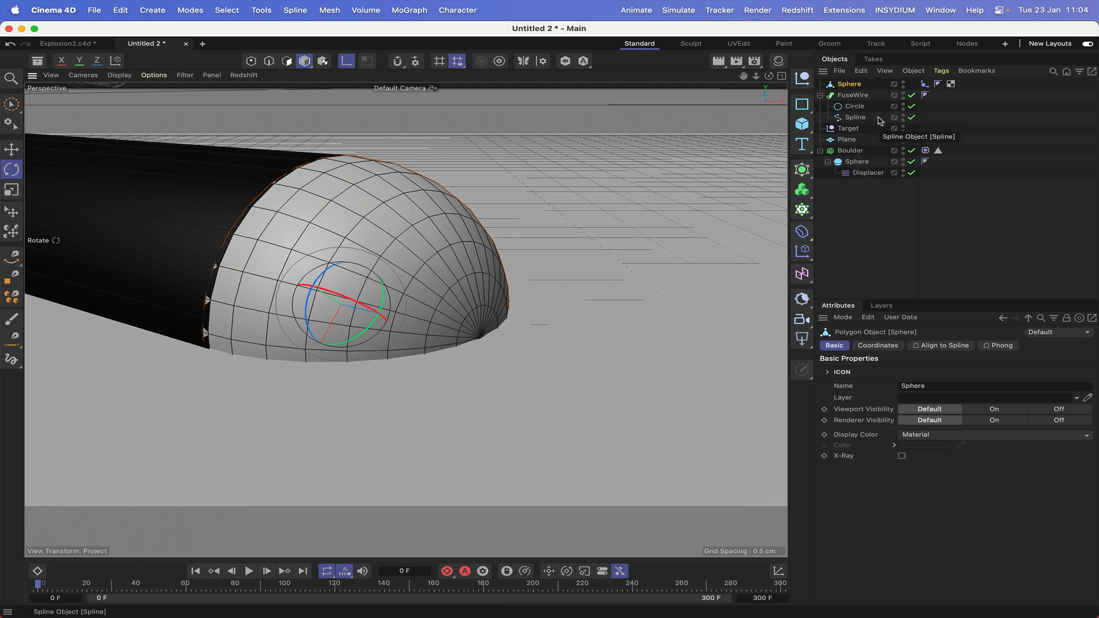
Raise the hemisphere, FuseWire, Circle and Spline together in Y to rest on the floor, with FuseWire's P.Y at 0.5 cm.
drag(879, 122, 842, 75)
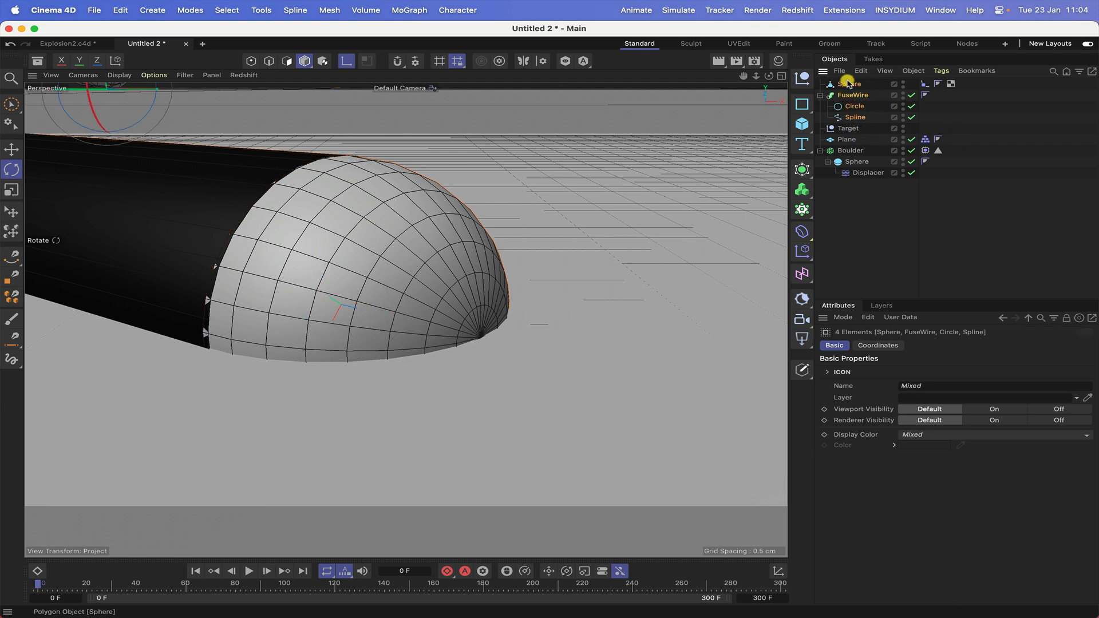
click(876, 345)
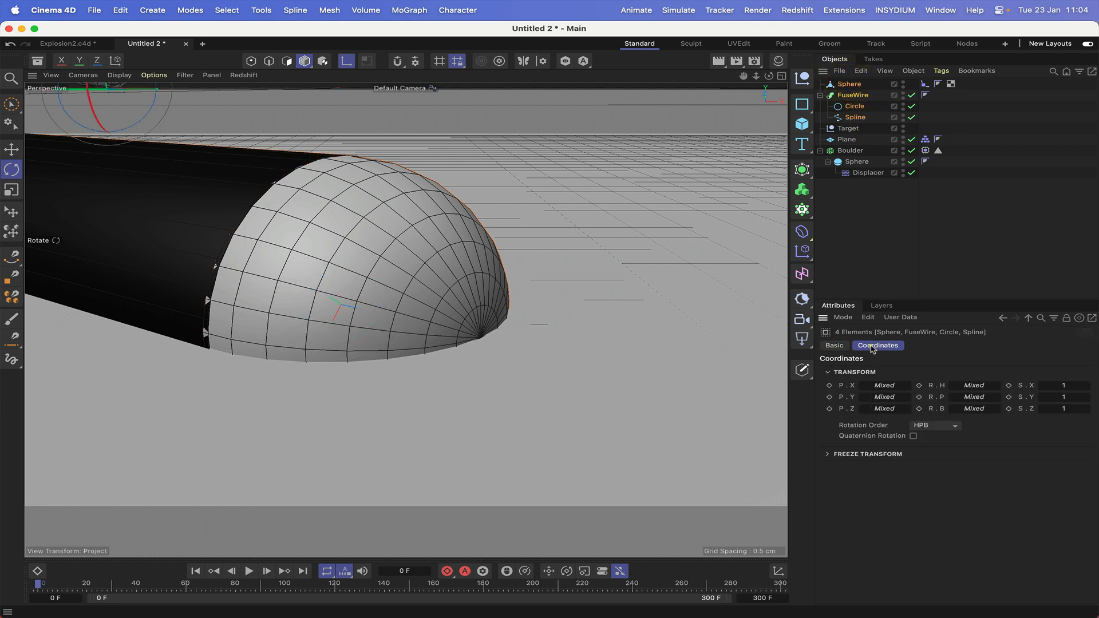
click(885, 397)
key(Return)
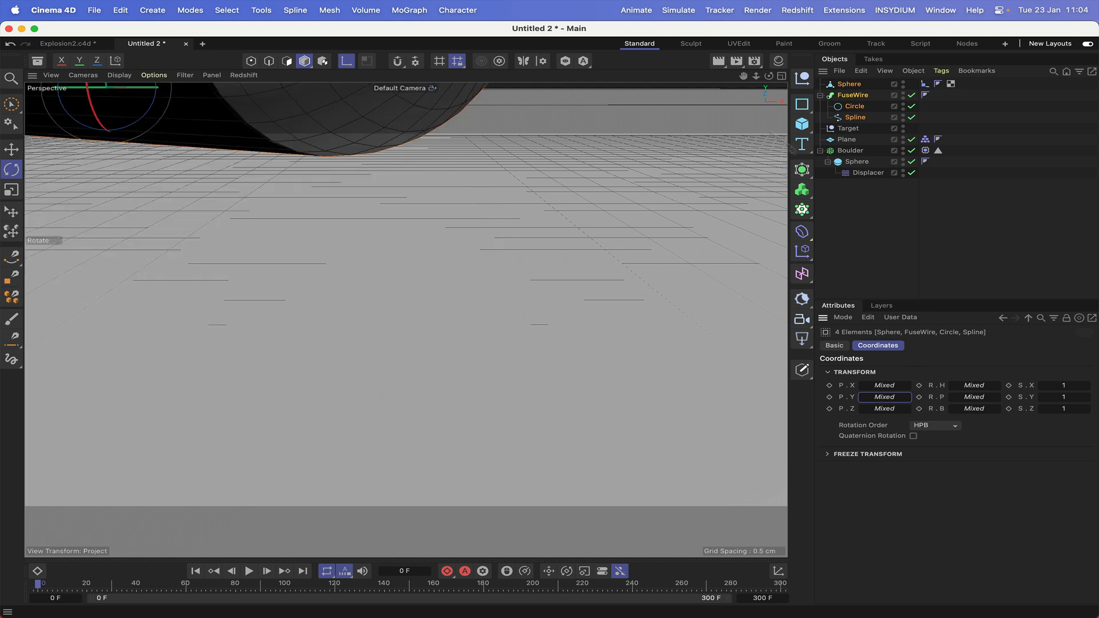
click(879, 397)
text(-5)
key(Return)
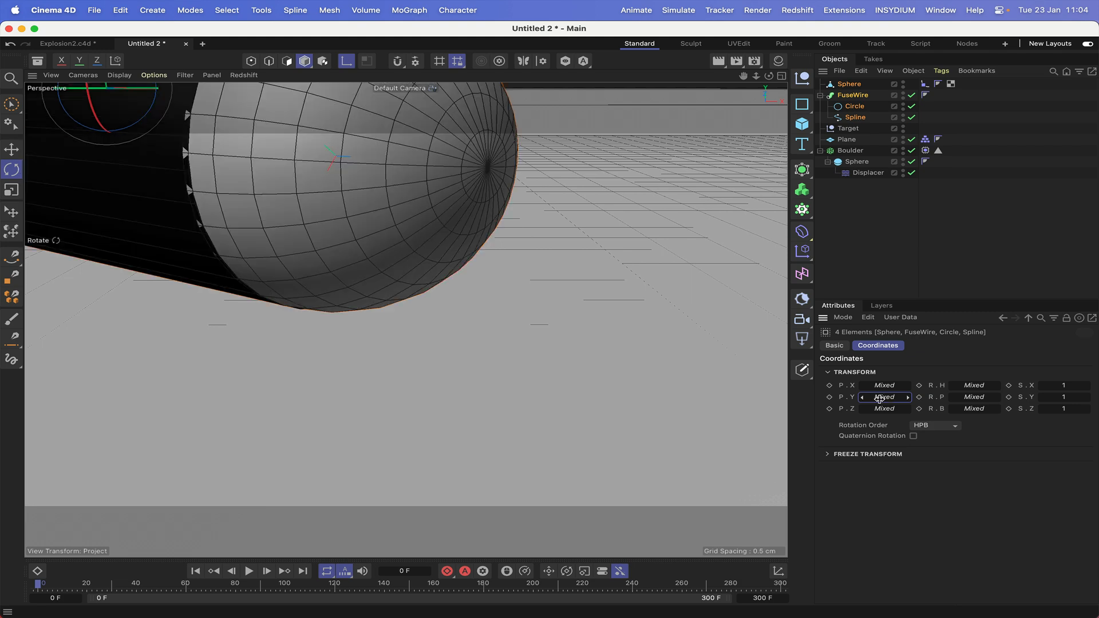
right_drag(744, 78, 715, 78)
right_drag(743, 76, 722, 76)
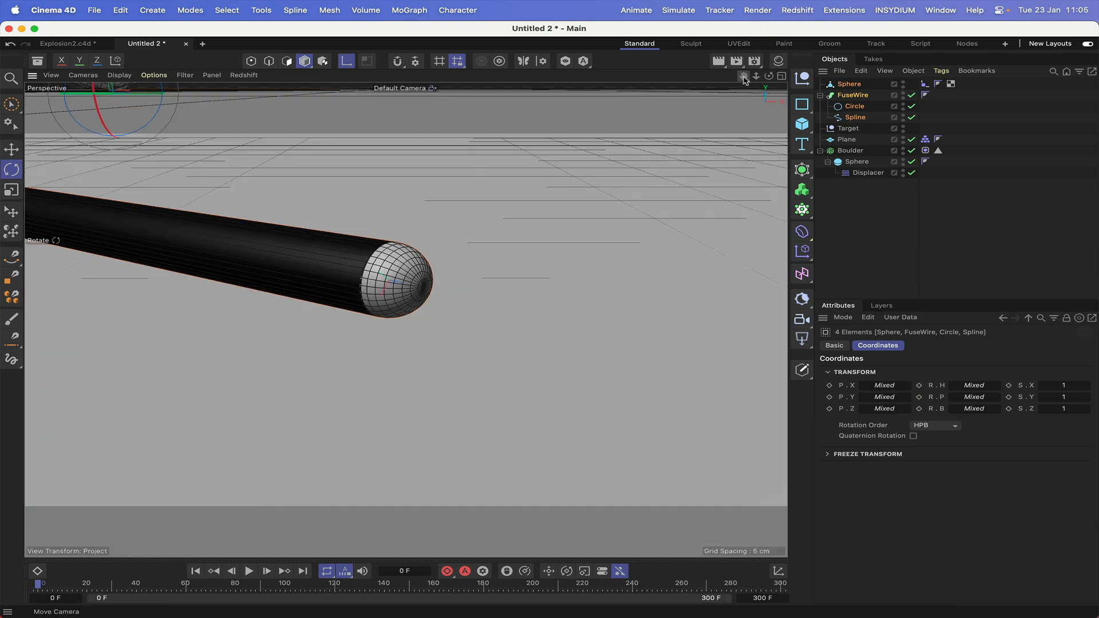
mouse_move(769, 75)
mouse_down()
mouse_move(740, 77)
mouse_move(773, 76)
mouse_up()
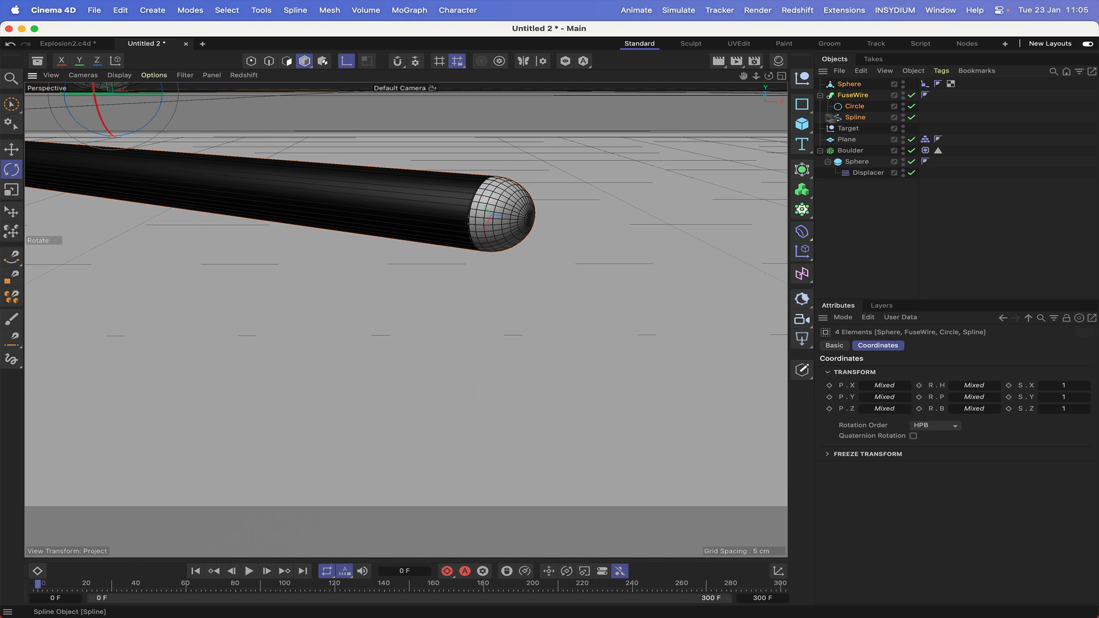
In Polygon mode, brush-select the hemisphere's middle band of polygons in the Right view with Visible Only disabled.
click(850, 84)
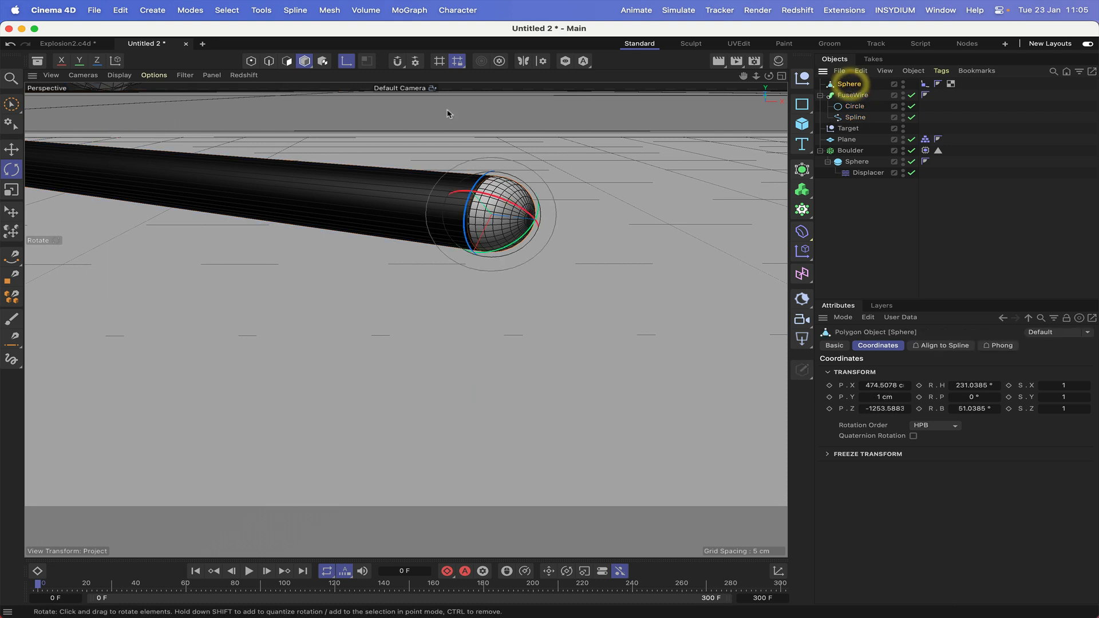
click(287, 62)
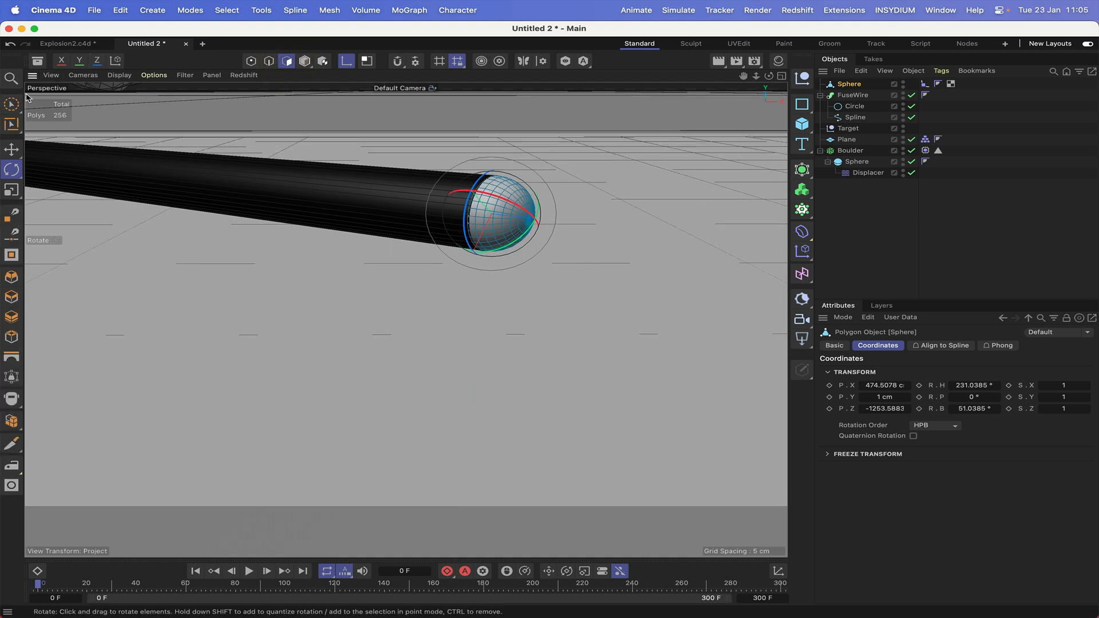
key(F3)
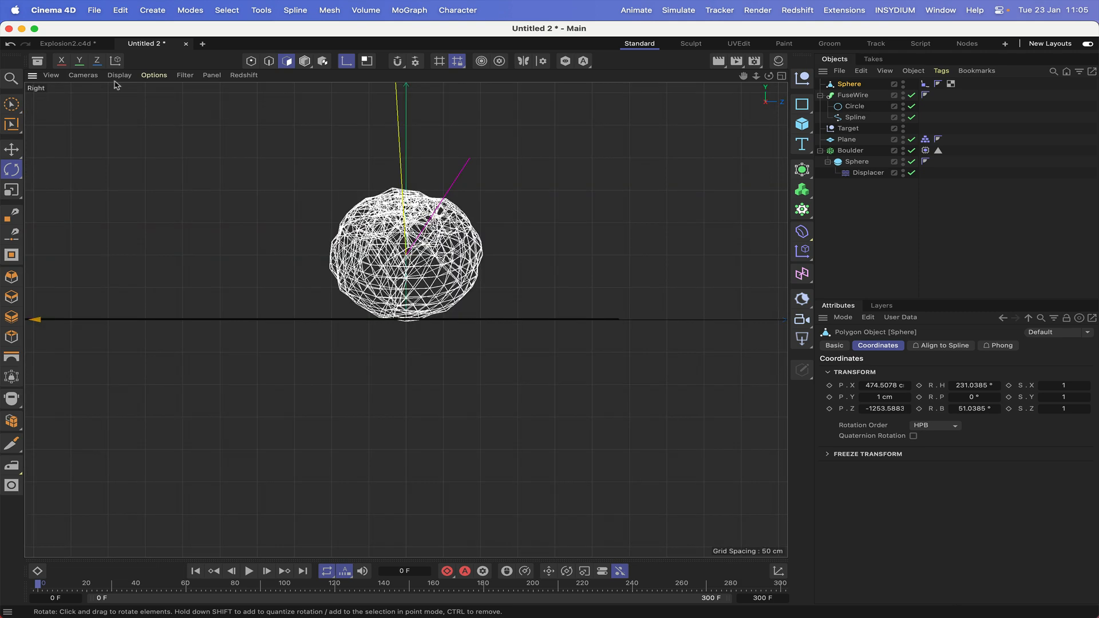
key(s)
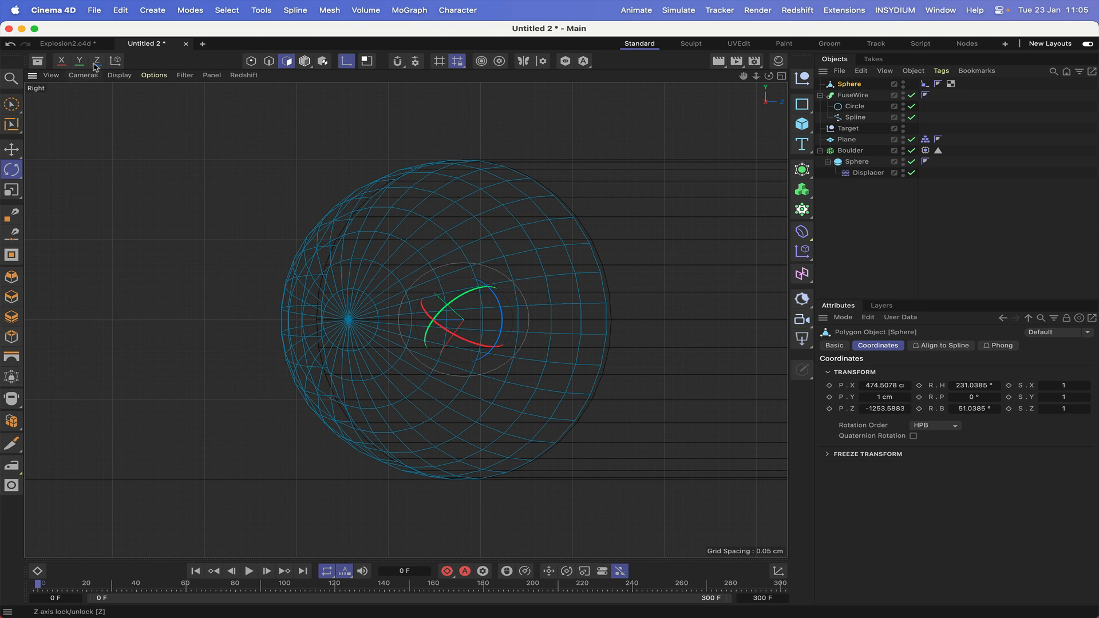
click(12, 103)
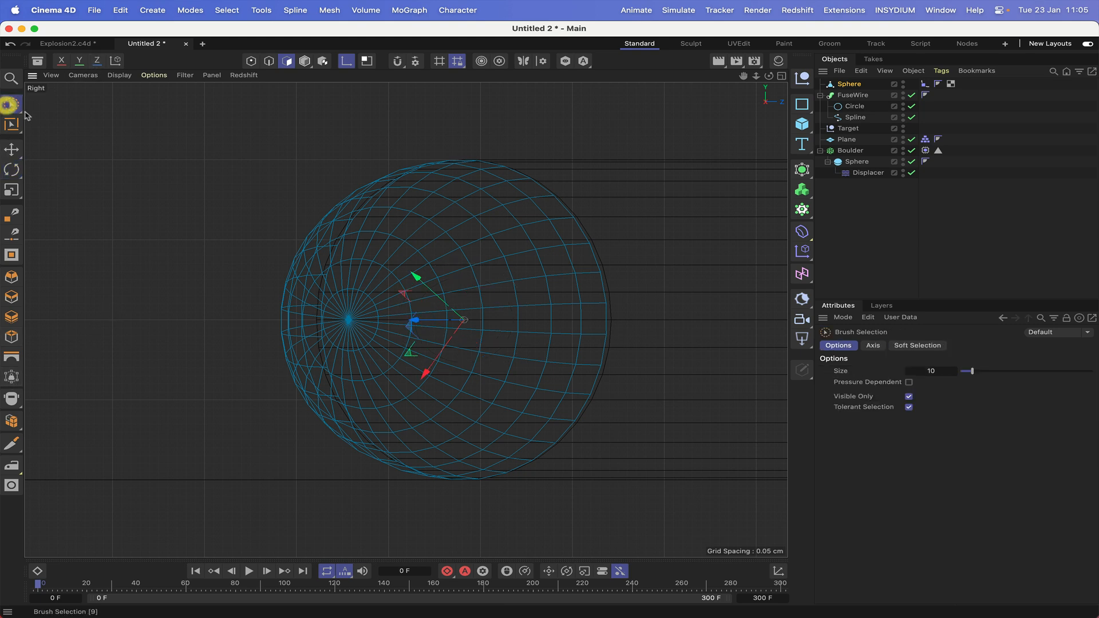
click(909, 396)
mouse_move(528, 285)
mouse_down()
mouse_move(537, 305)
mouse_move(585, 312)
mouse_move(295, 318)
mouse_move(288, 300)
mouse_move(371, 298)
mouse_up()
drag(448, 298, 448, 297)
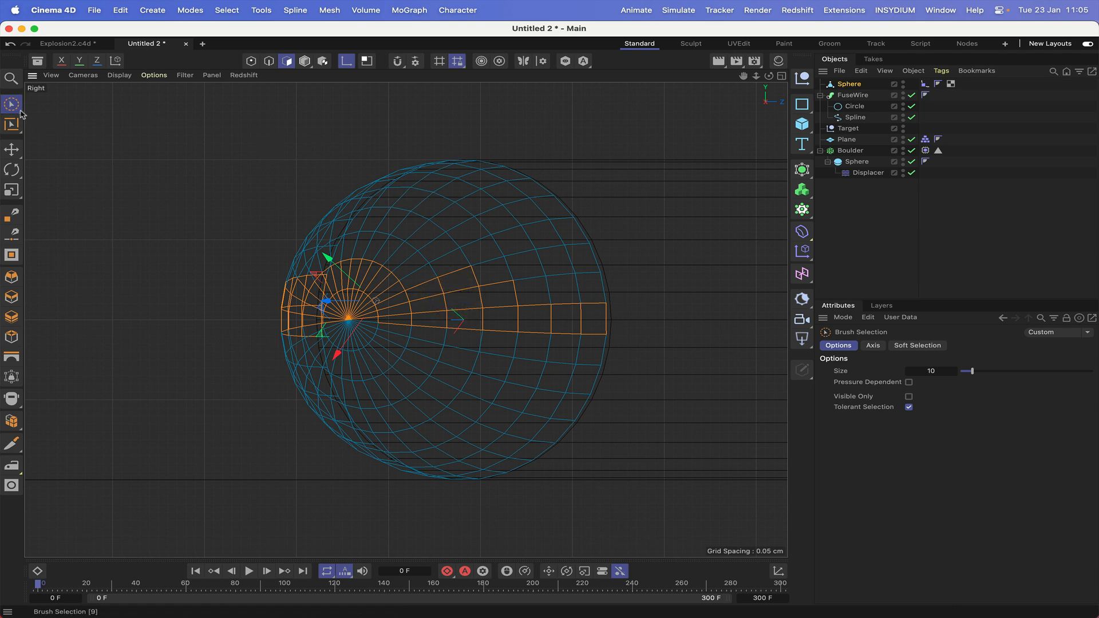
Add all polygons of the hemisphere's upper half to the selection with Rectangle Selection.
click(13, 110)
click(73, 141)
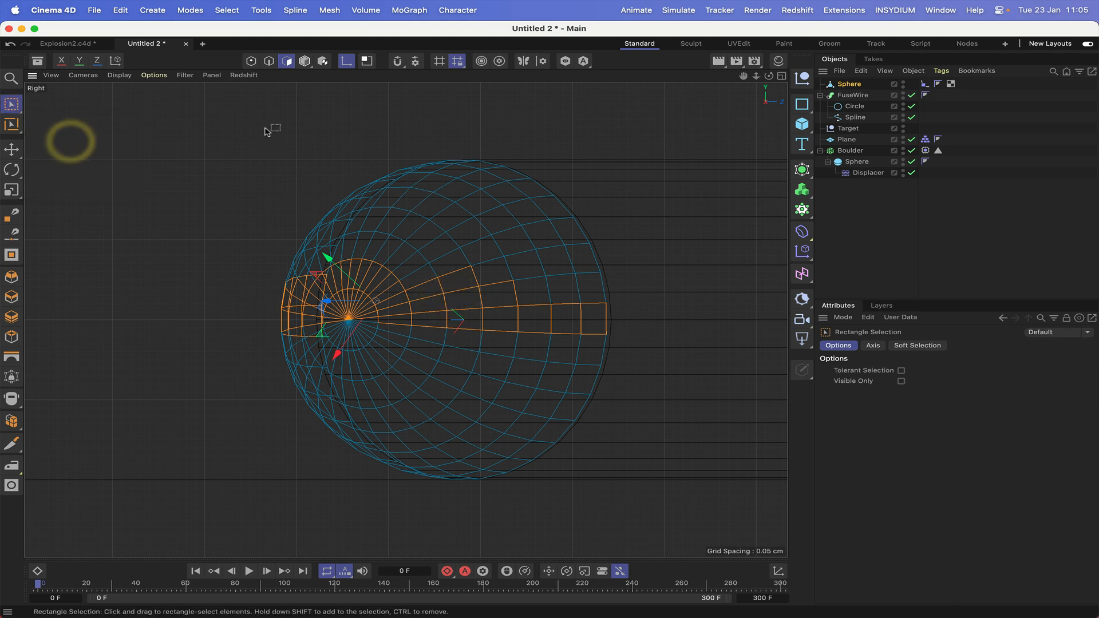
drag(230, 122, 658, 320)
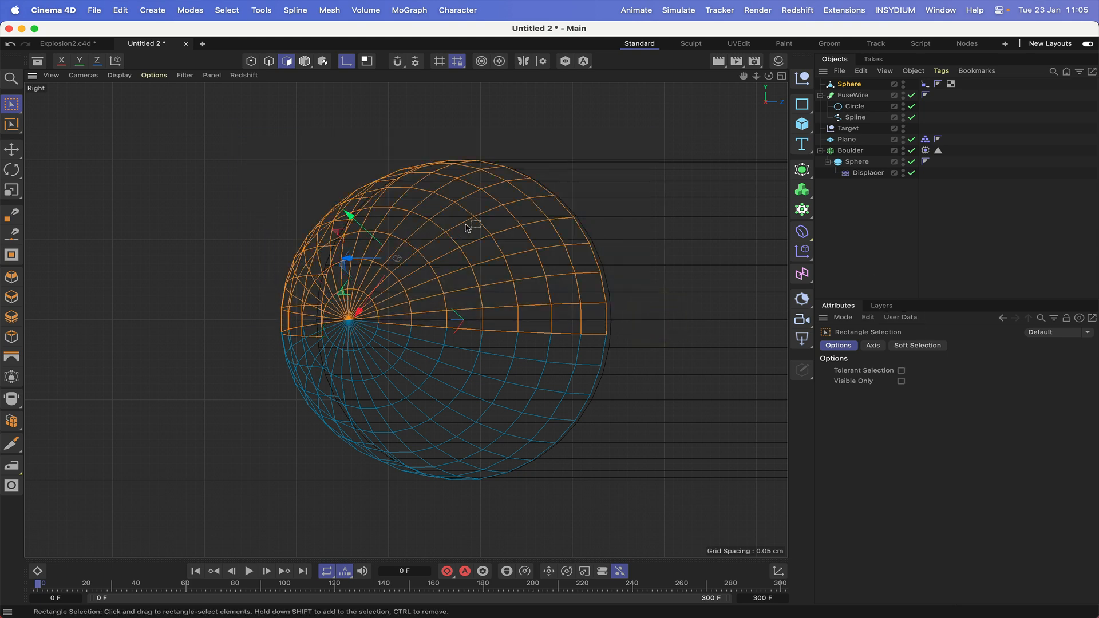
Add the missed upper-half polygons of the hemisphere to the selection with Brush Selection in the Perspective view.
key(F1)
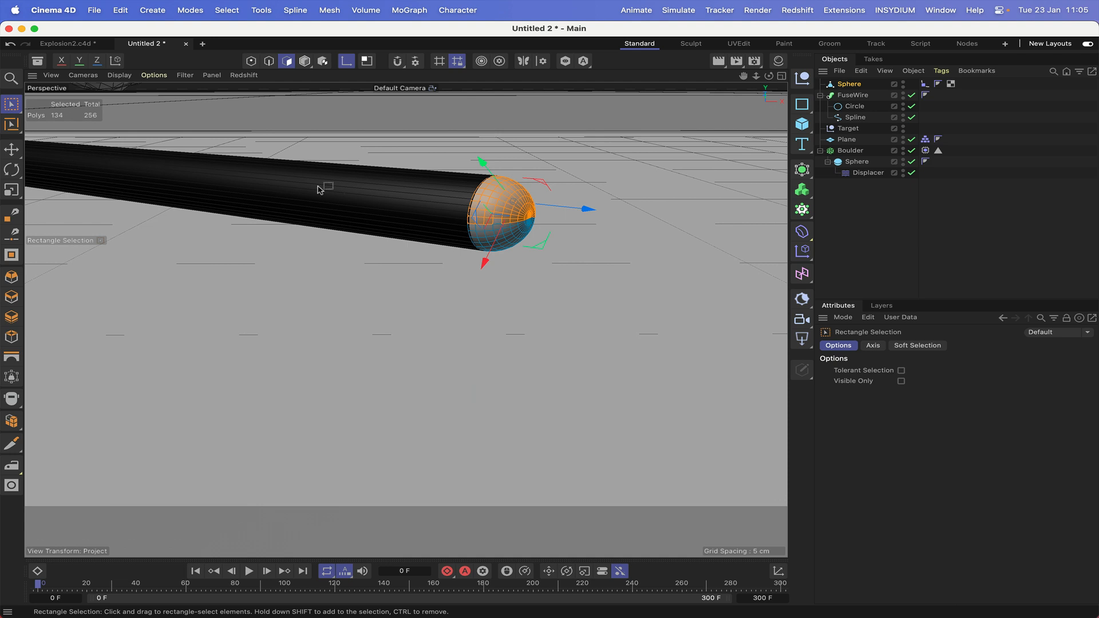
click(11, 104)
click(62, 118)
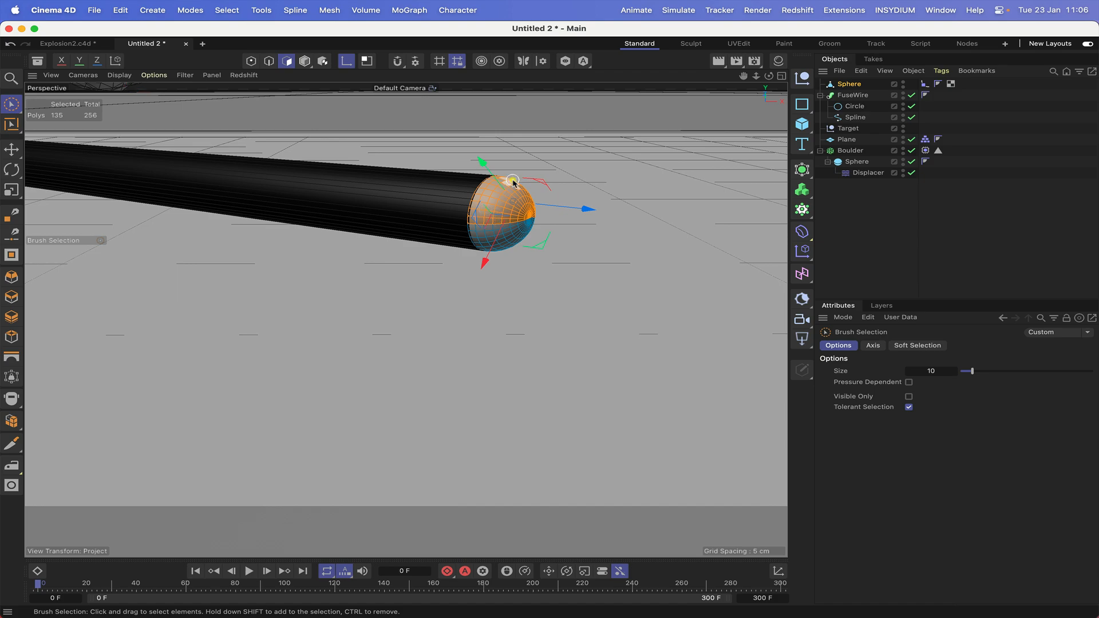
drag(768, 76, 761, 77)
alt+drag(513, 202, 426, 172)
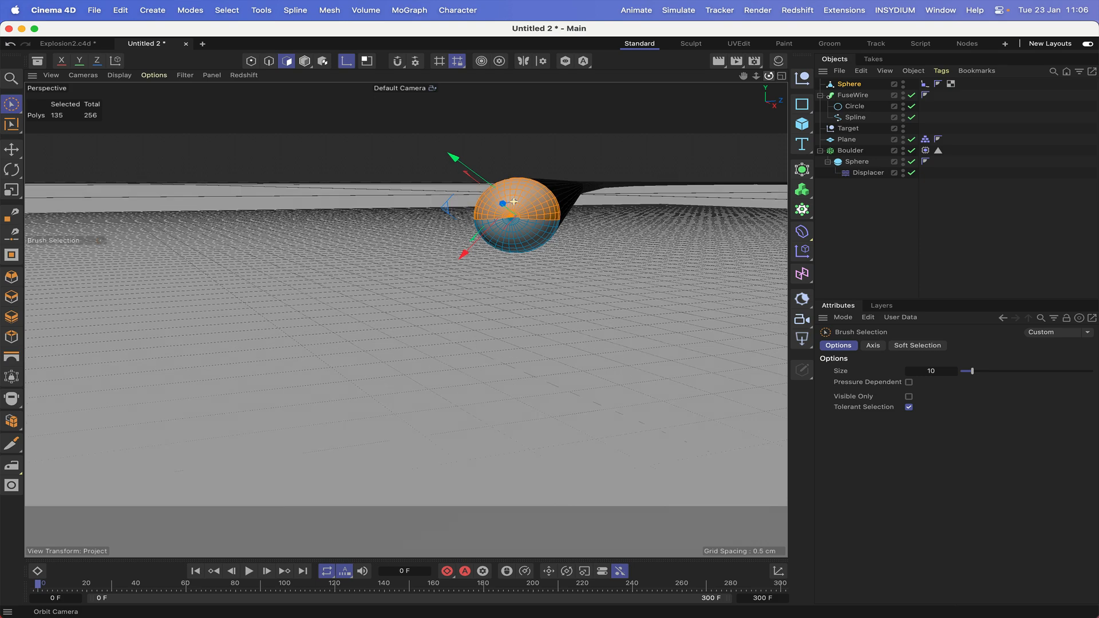
mouse_move(743, 75)
mouse_down()
mouse_move(405, 318)
mouse_move(743, 76)
mouse_up()
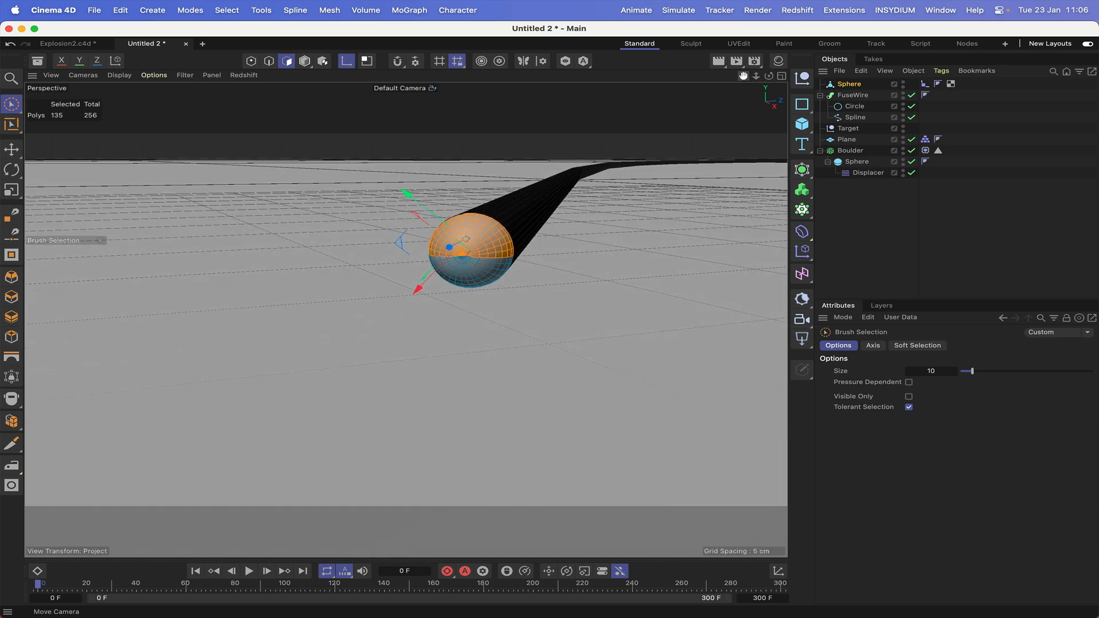
right_drag(743, 76, 800, 75)
drag(743, 76, 667, 112)
right_drag(743, 75, 789, 76)
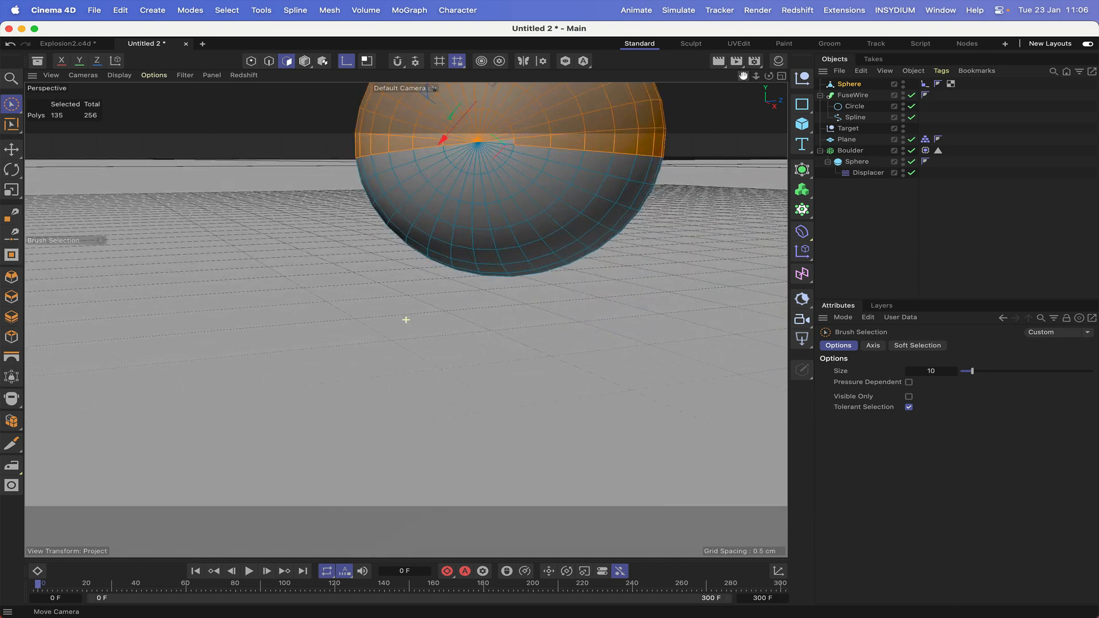
click(509, 136)
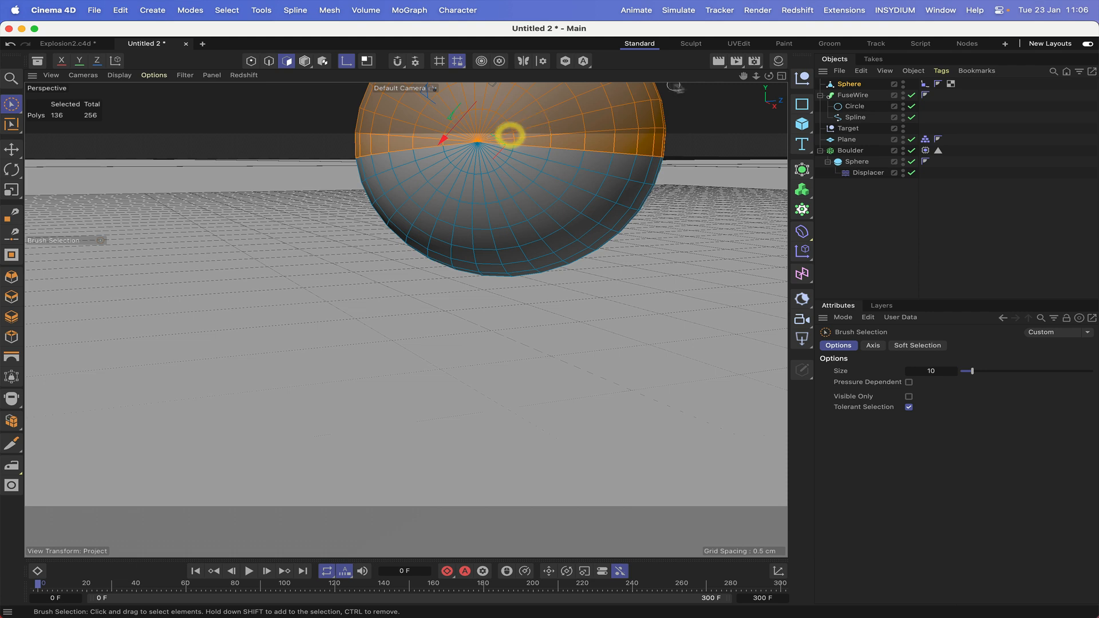
Store the hemisphere's selected upper-half polygons as a polygon selection tag.
right_drag(745, 77, 678, 78)
drag(769, 76, 707, 72)
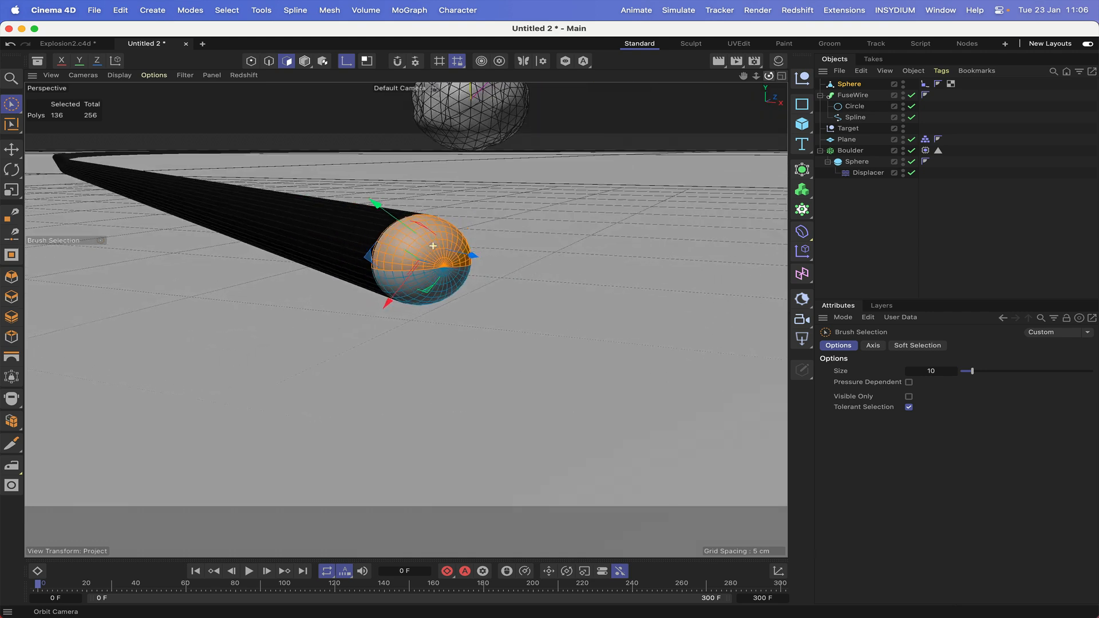
click(228, 9)
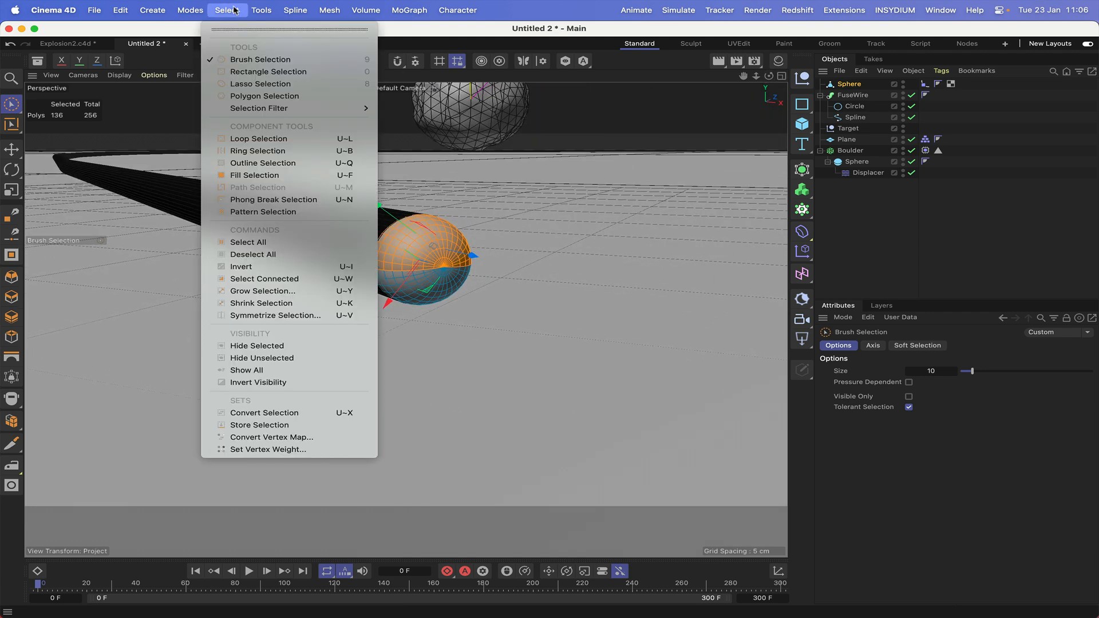
click(249, 426)
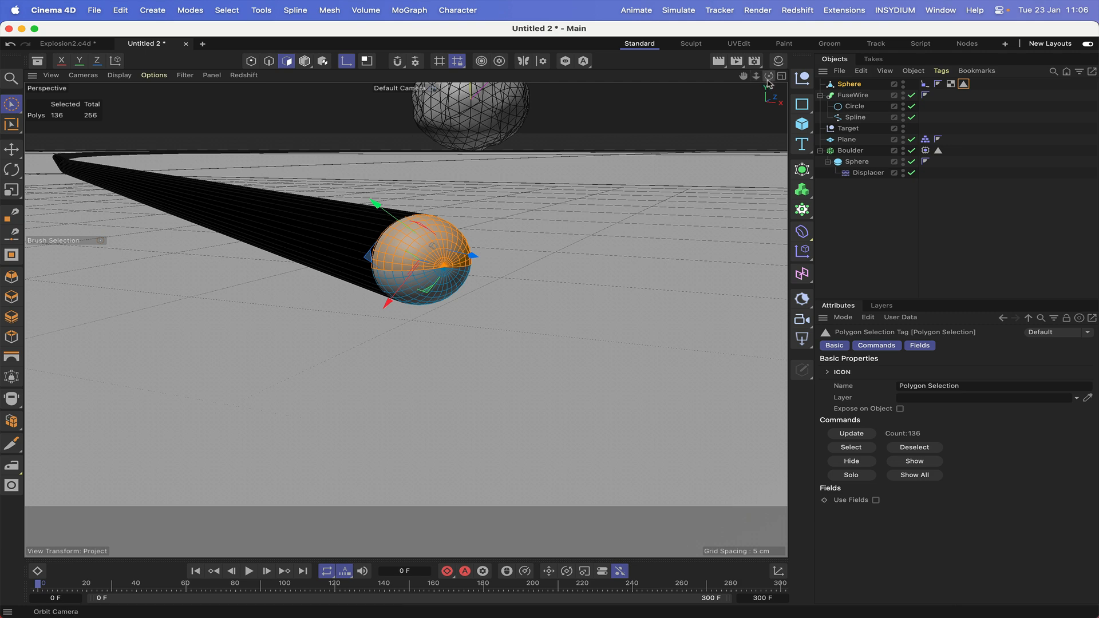
drag(744, 77, 769, 126)
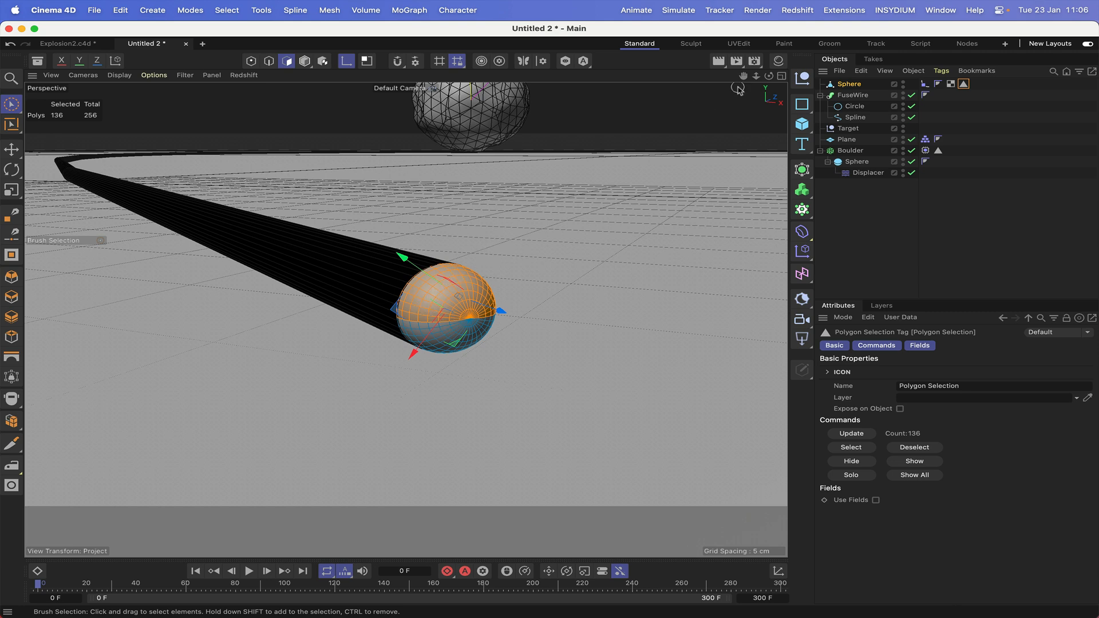
drag(742, 78, 750, 149)
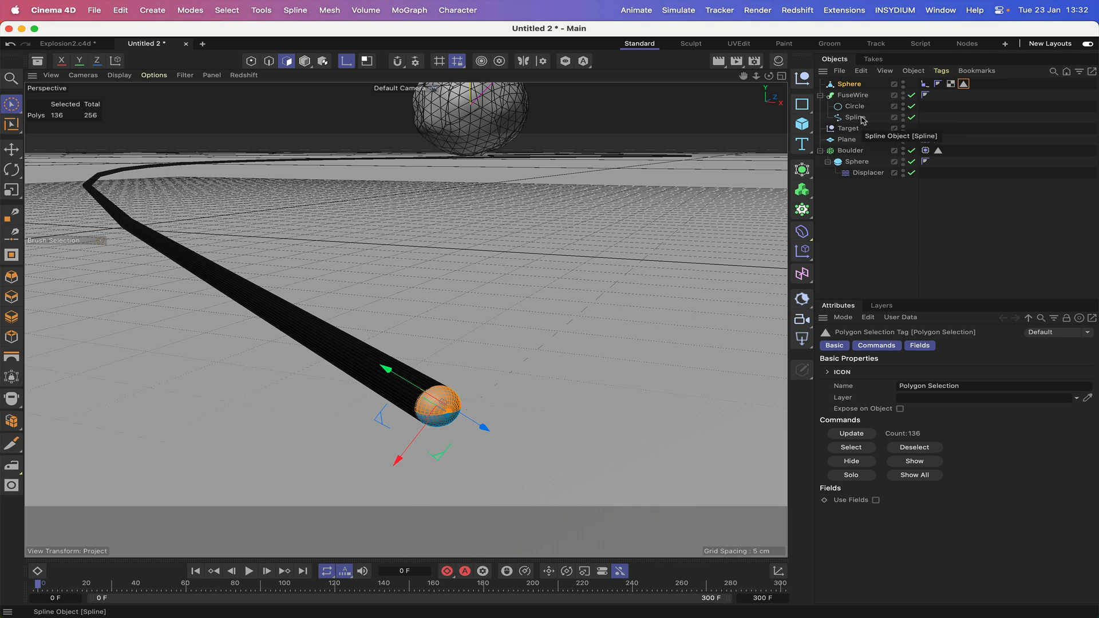
Keyframe FuseWire's End Growth at 100 % on frame 0 and 0 % on frame 150, and return to the start.
click(852, 95)
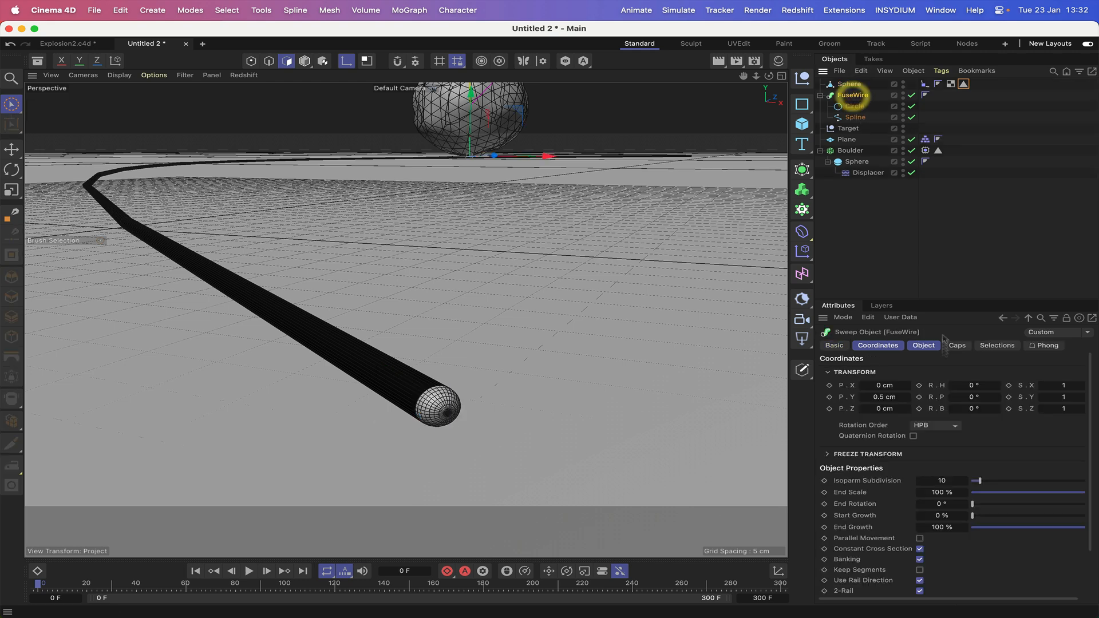
click(824, 527)
drag(54, 585, 411, 598)
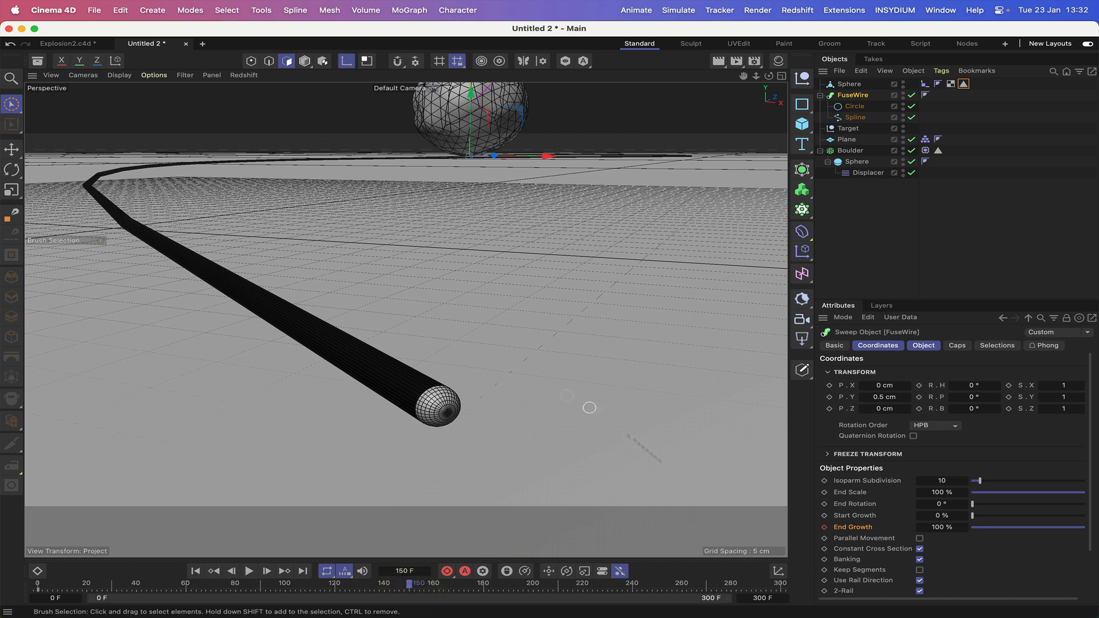
drag(992, 530, 972, 527)
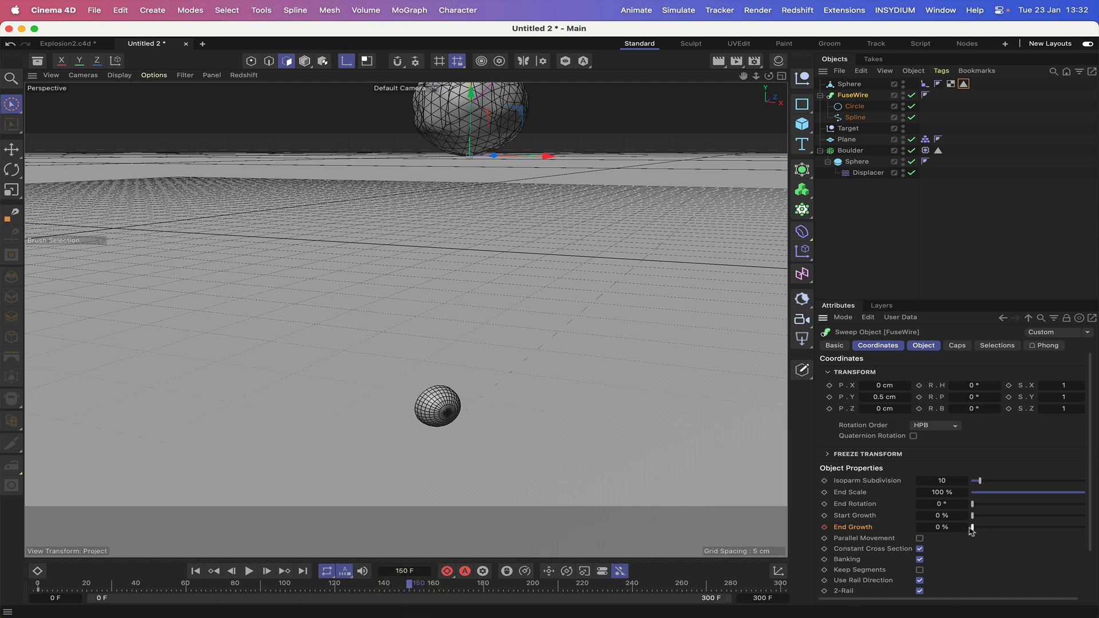
click(824, 530)
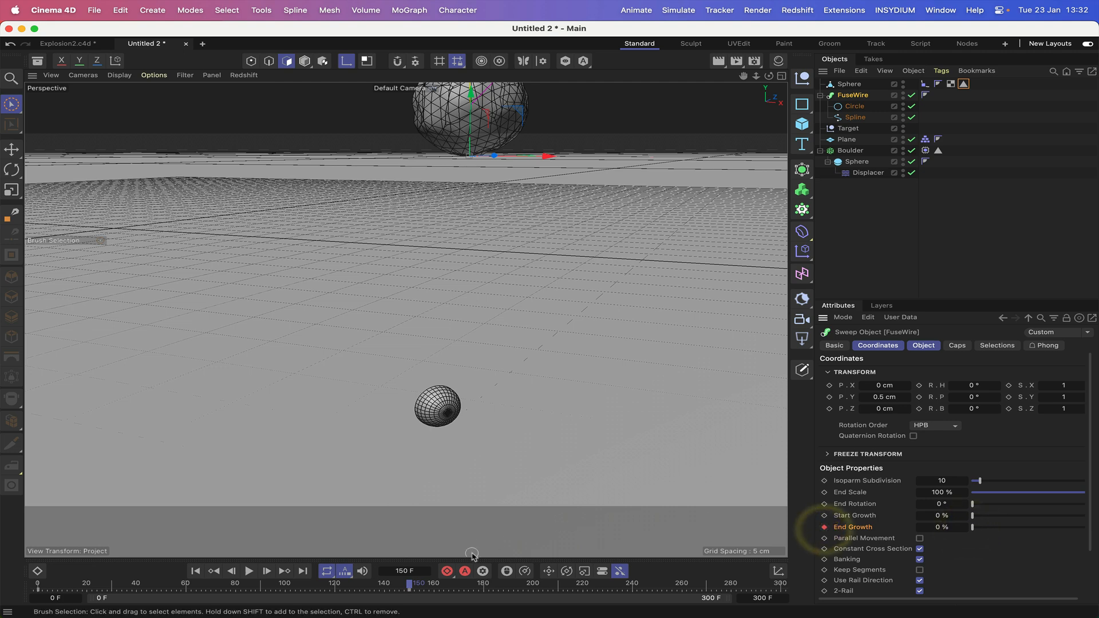
click(195, 571)
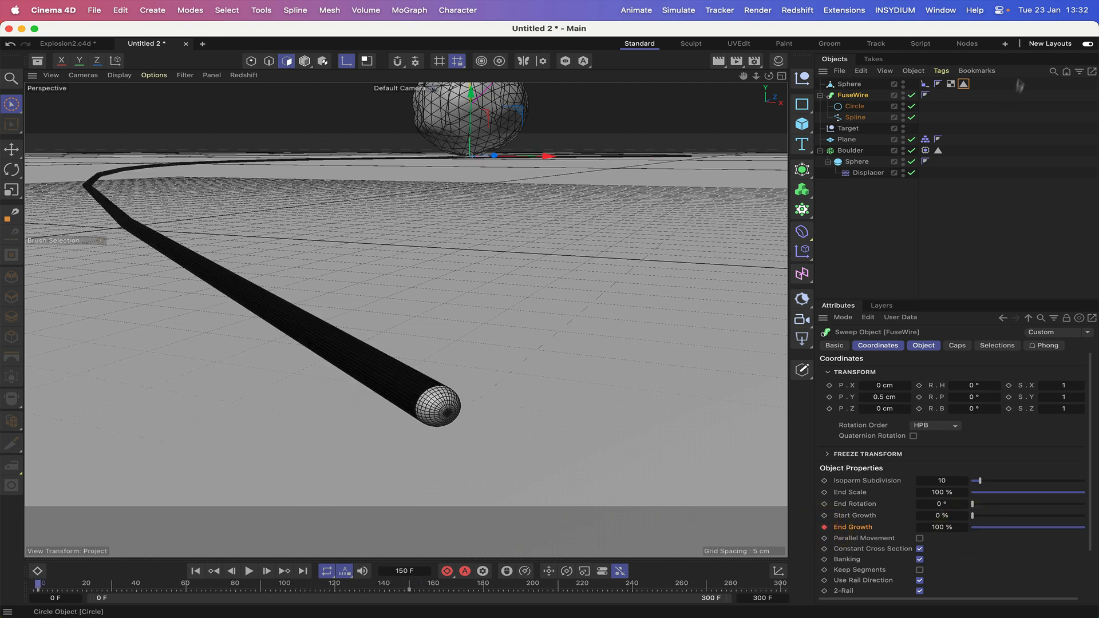
Rename the polygon Sphere that carries the Align to Spline tag as FuseEnd.
click(926, 84)
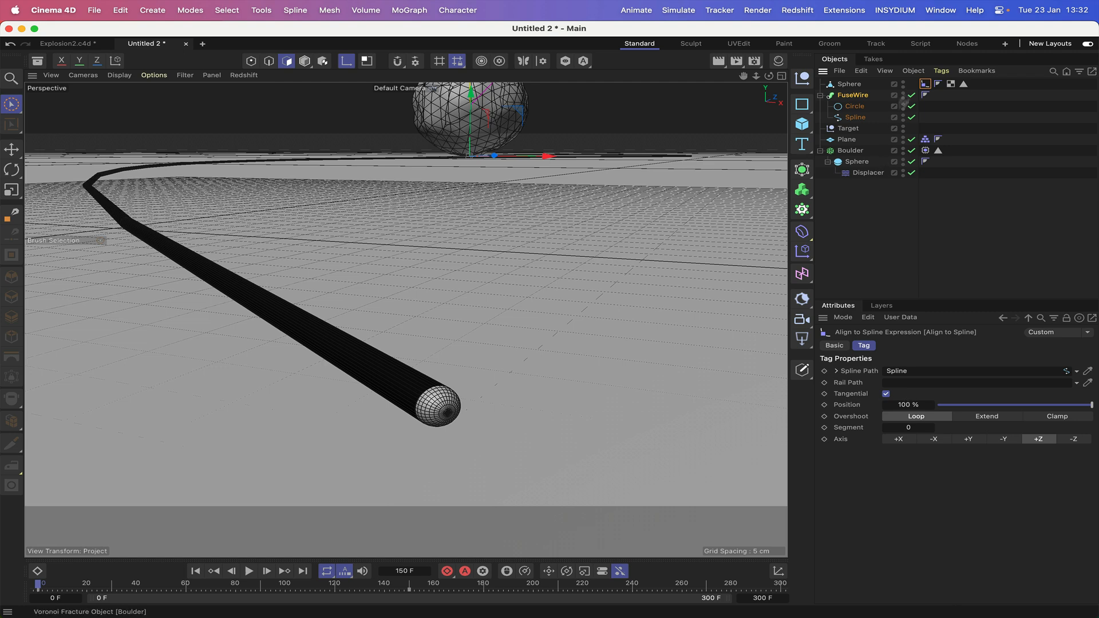
double_click(849, 85)
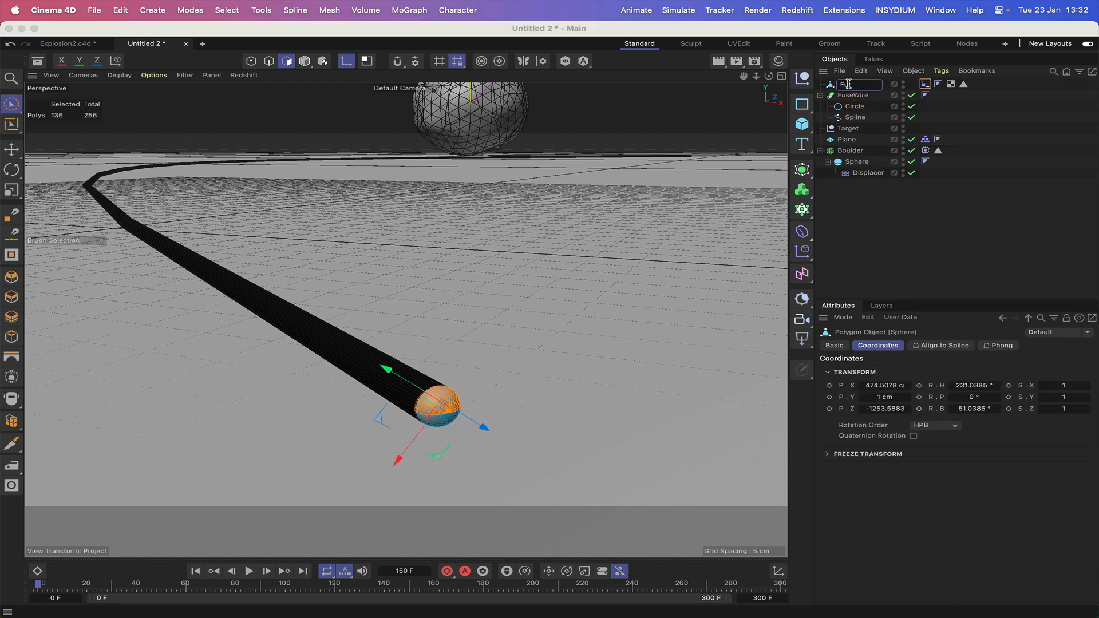
key(Return)
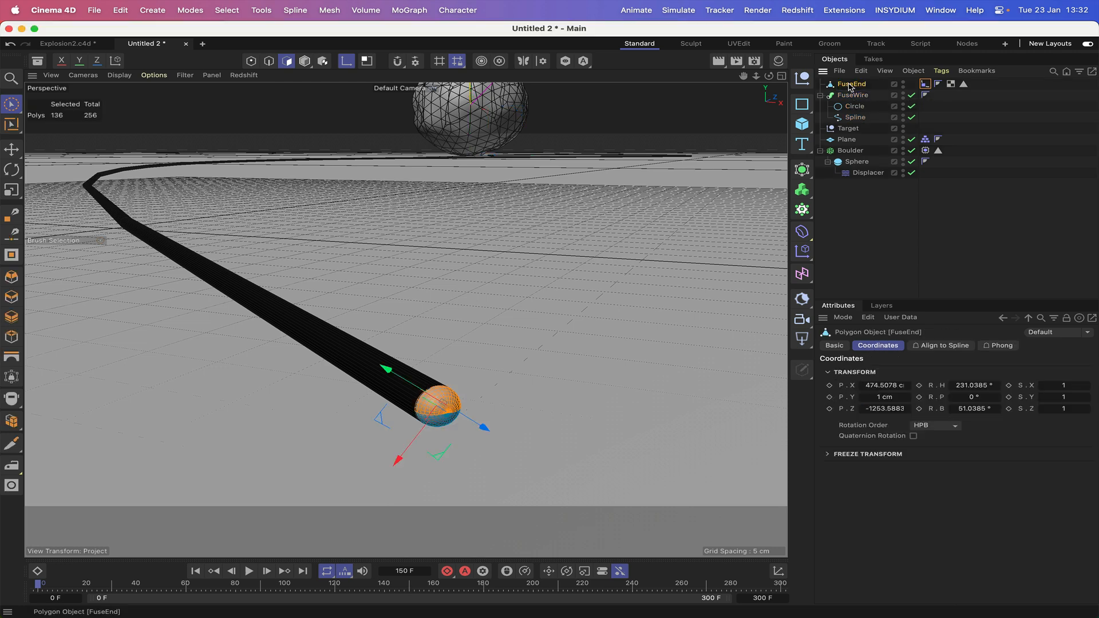
Keyframe the Position of FuseEnd's Align to Spline tag at 100 % on frame 0 and 0 % on frame 150, and return to the start.
click(925, 84)
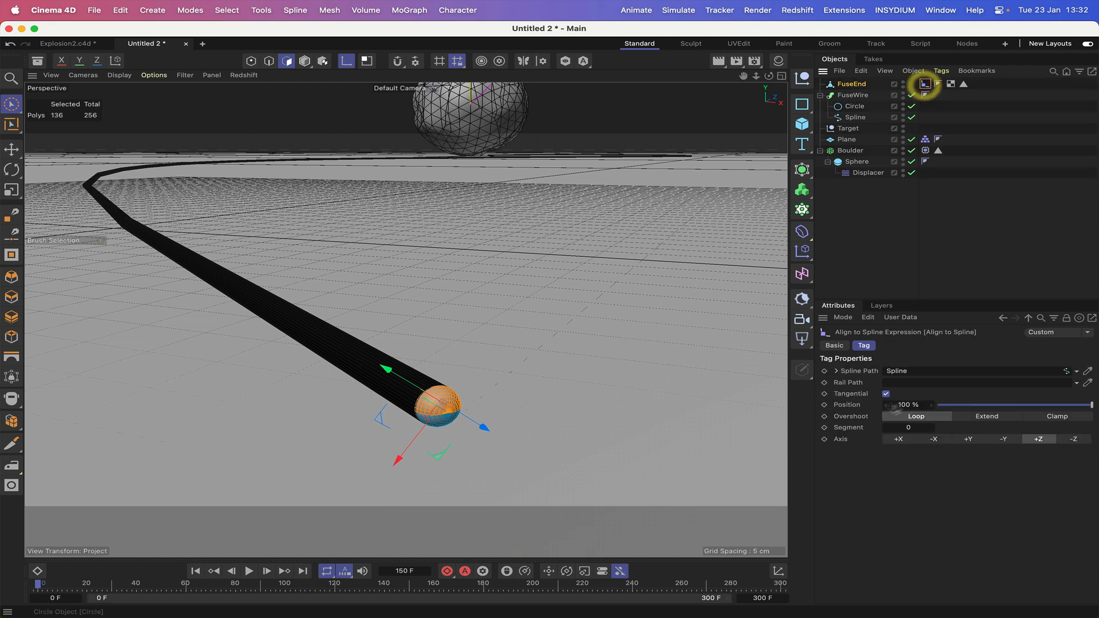
click(824, 405)
drag(40, 584, 401, 595)
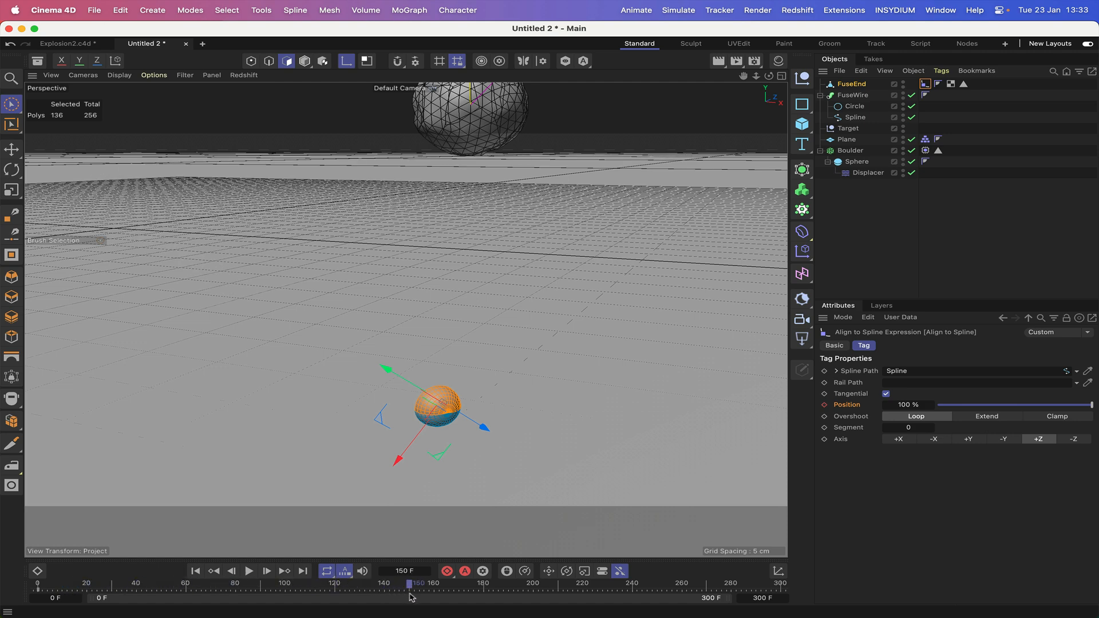
drag(971, 408, 923, 413)
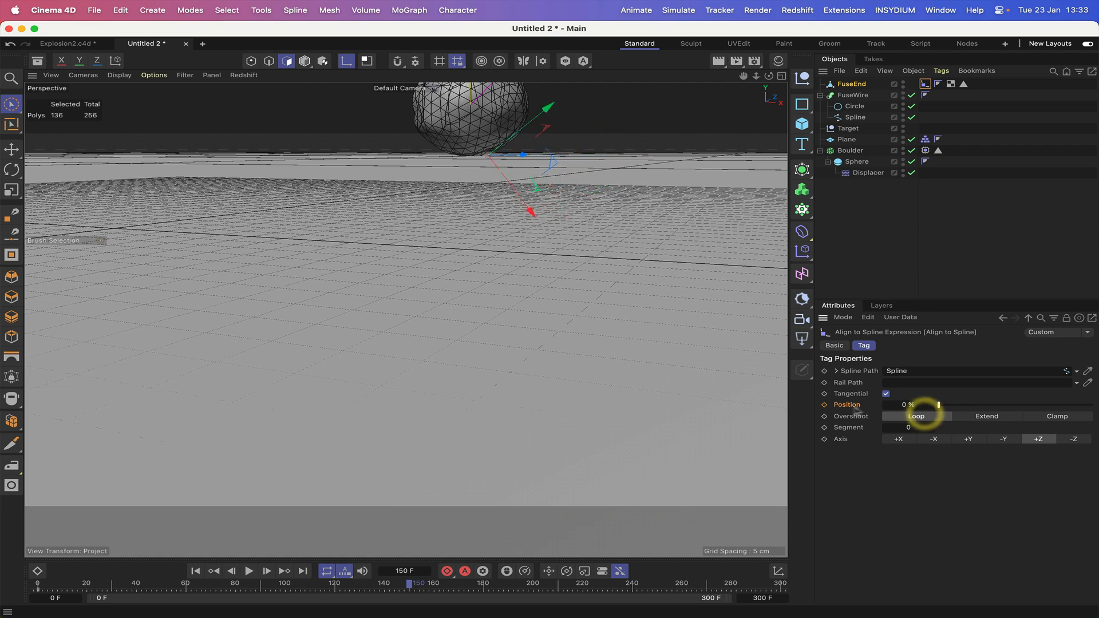
click(824, 405)
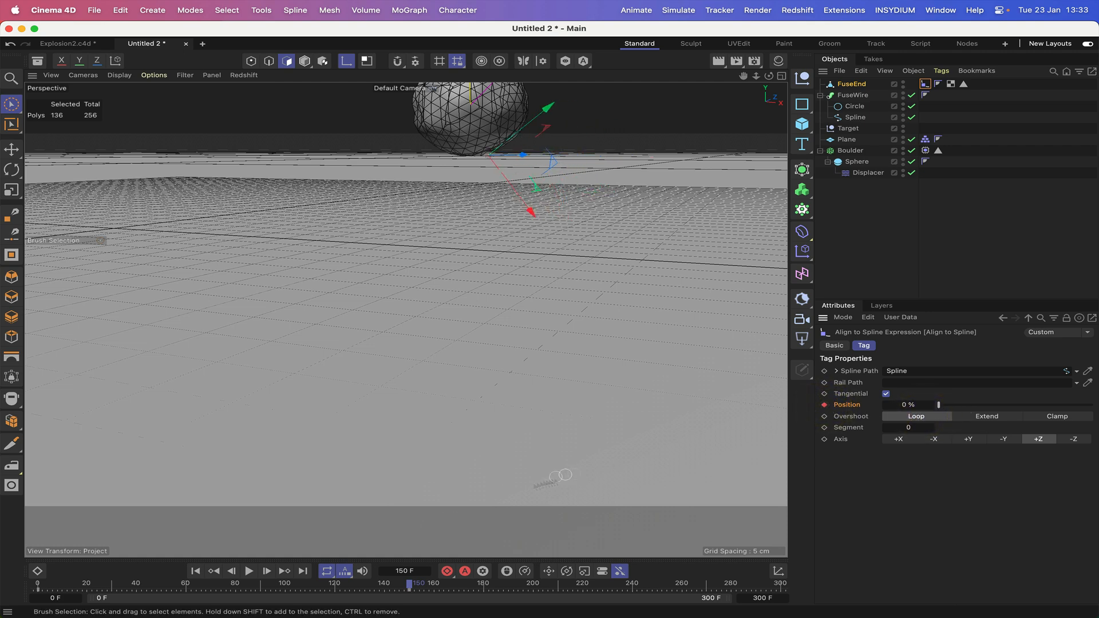
click(195, 570)
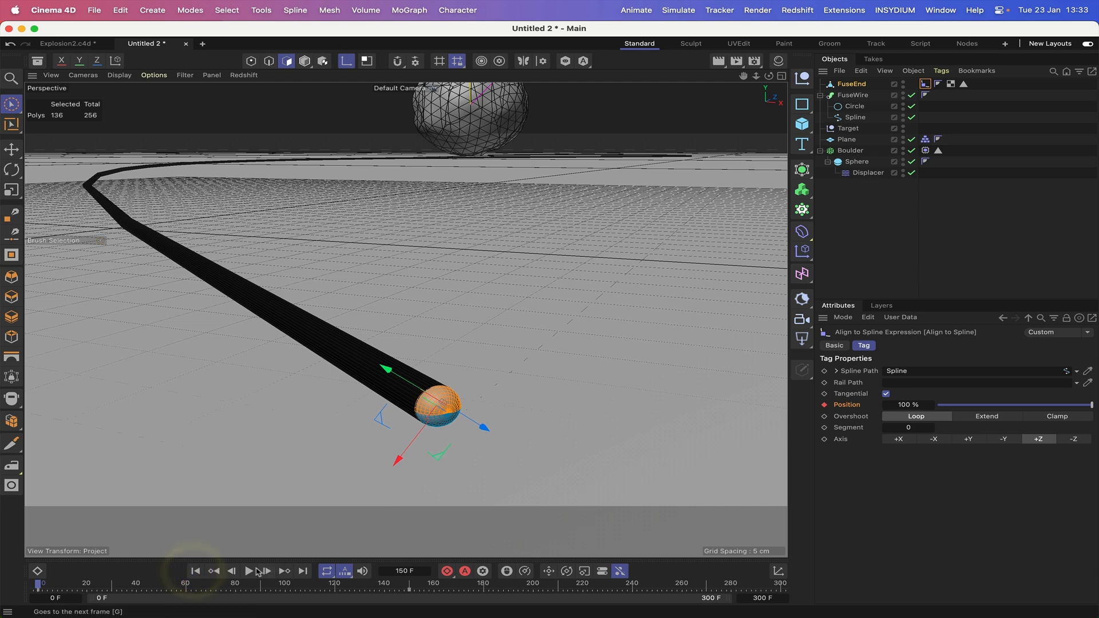
Play the opening frames to compare FuseEnd's movement with the shrinking wire, and return to the start.
click(248, 572)
click(248, 573)
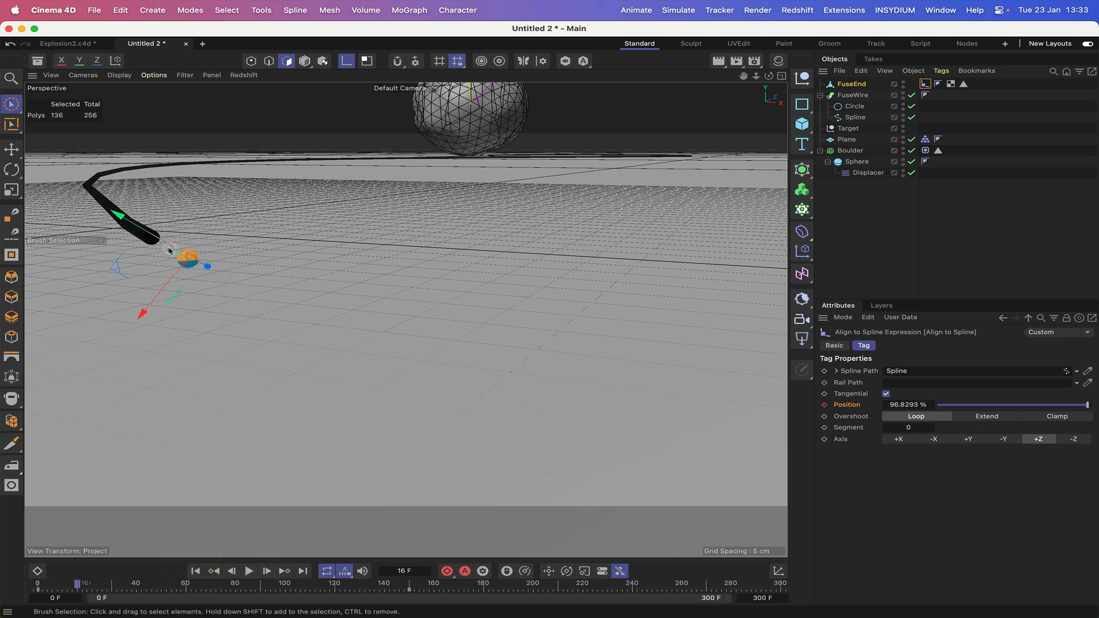
click(199, 573)
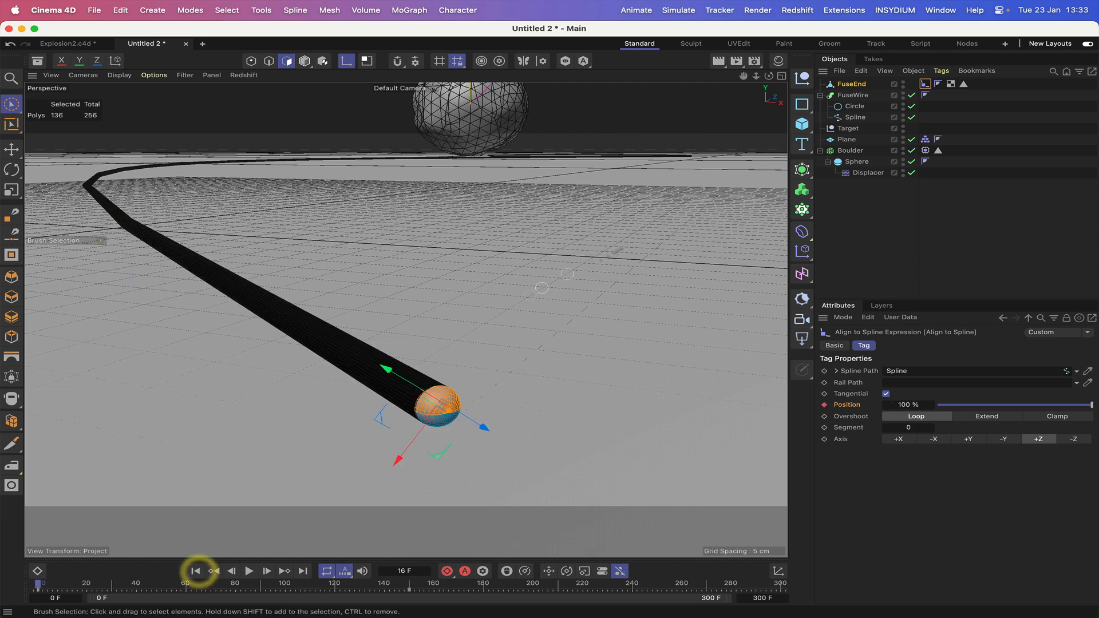
Set the fuse Spline's type to Cubic and its intermediate points to Uniform with a number of 200.
click(855, 118)
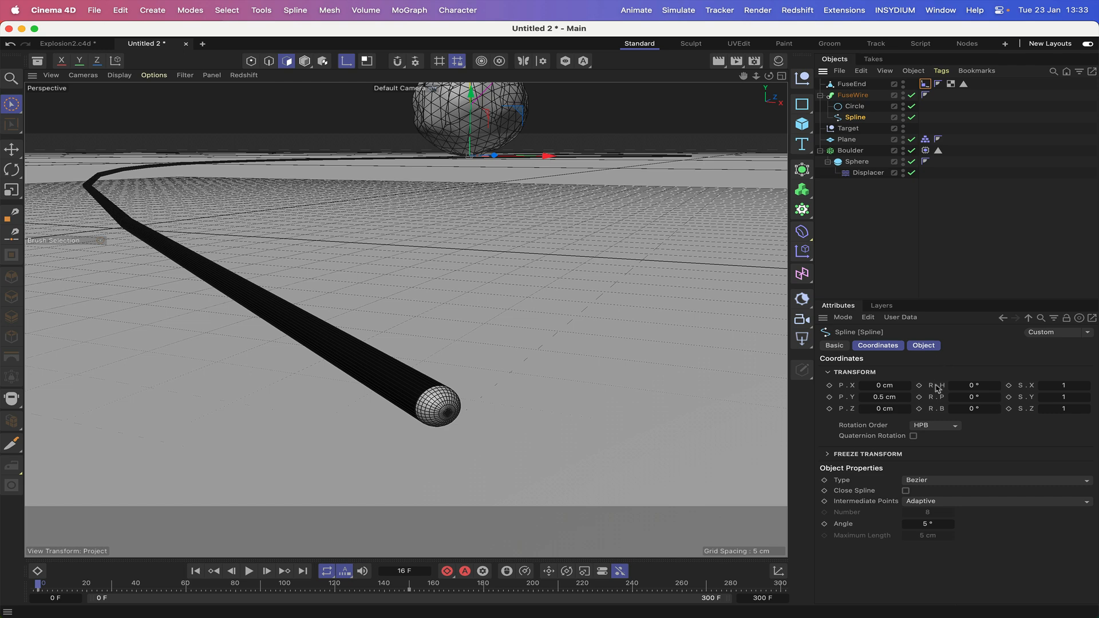
click(929, 482)
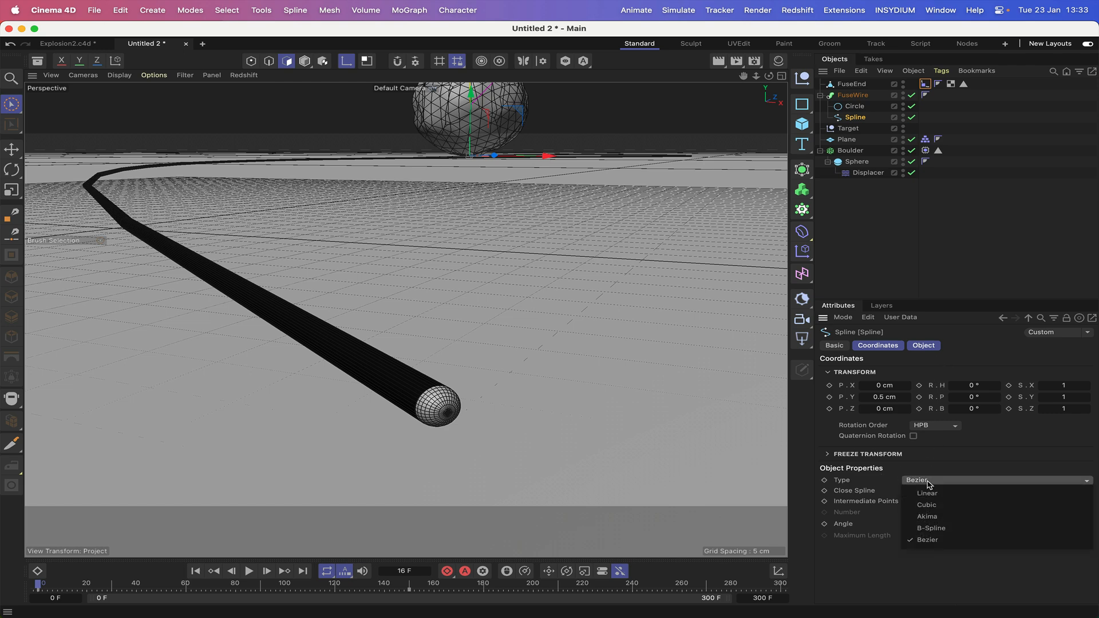
click(947, 504)
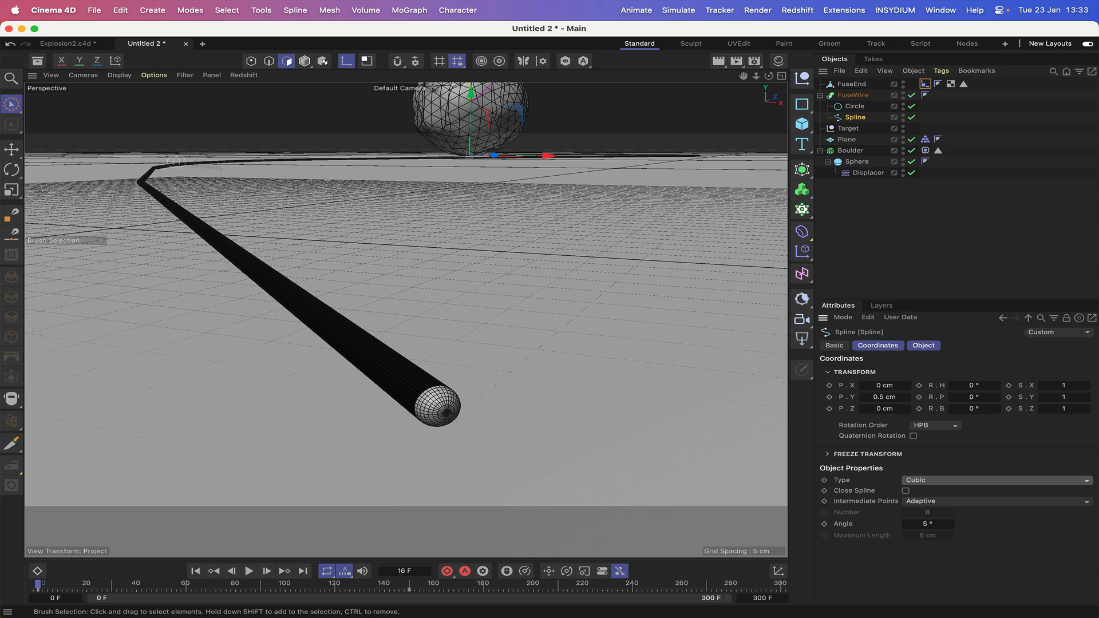
click(971, 505)
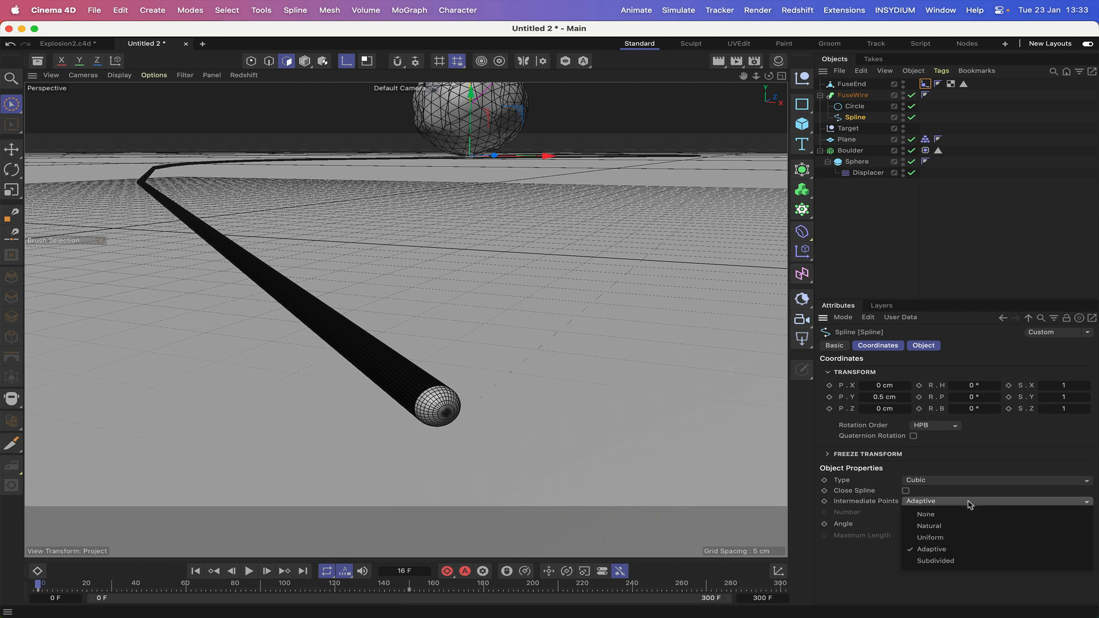
click(967, 536)
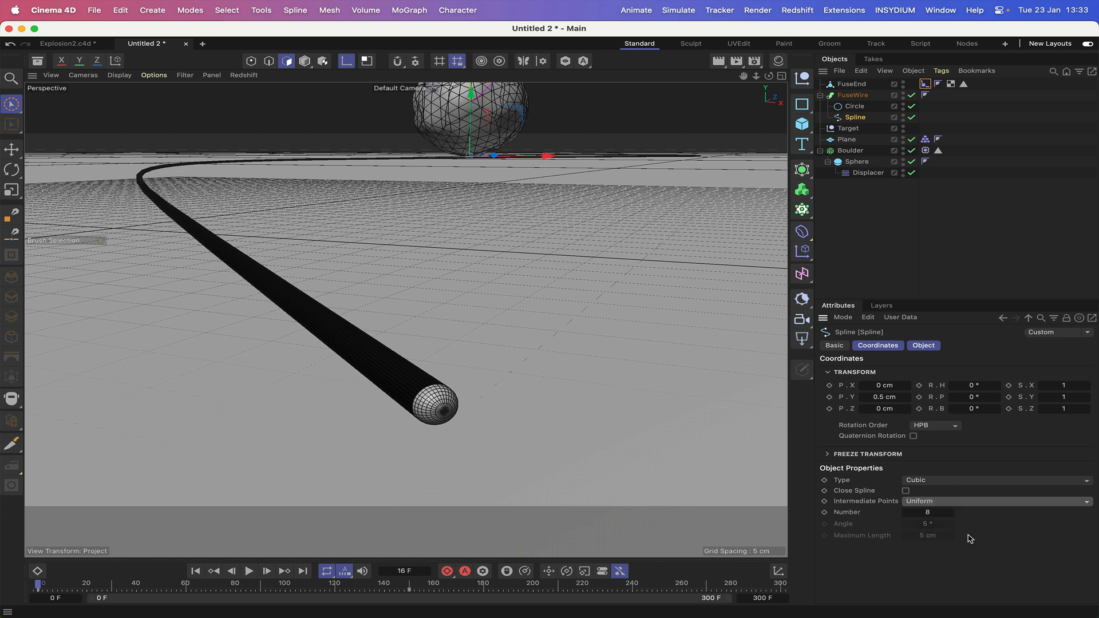
click(928, 513)
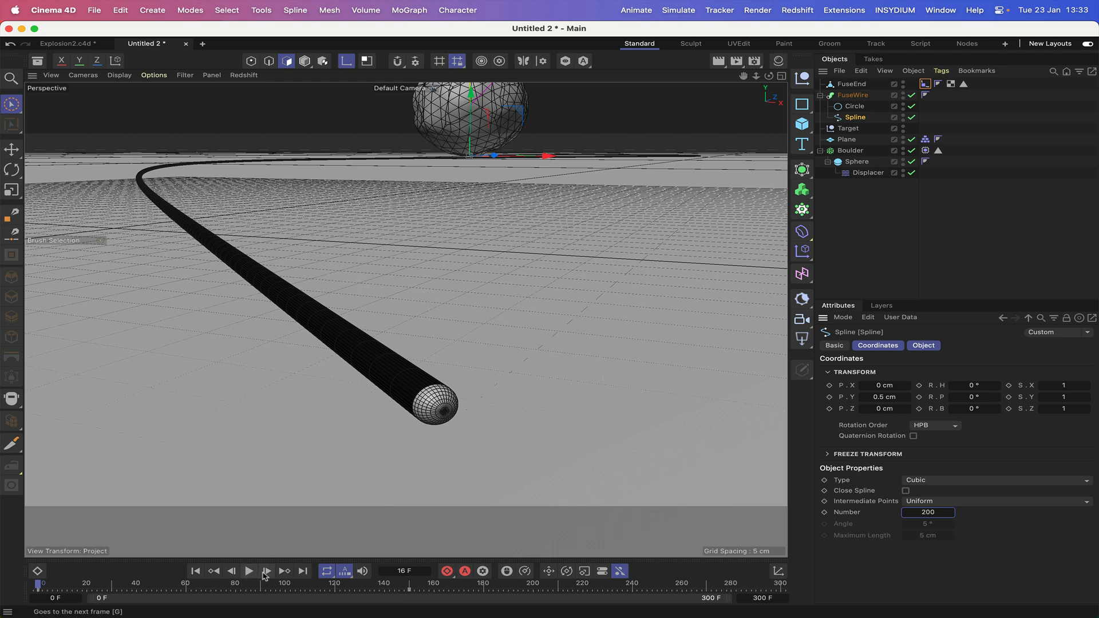
Step through and play the opening frames to check that FuseEnd stays on the wire's tip, and return to frame 0.
click(266, 573)
click(267, 573)
click(267, 573)
click(267, 573)
click(267, 573)
click(267, 573)
click(266, 572)
click(267, 573)
click(267, 573)
click(267, 573)
click(266, 573)
click(267, 573)
click(195, 571)
click(249, 571)
click(249, 571)
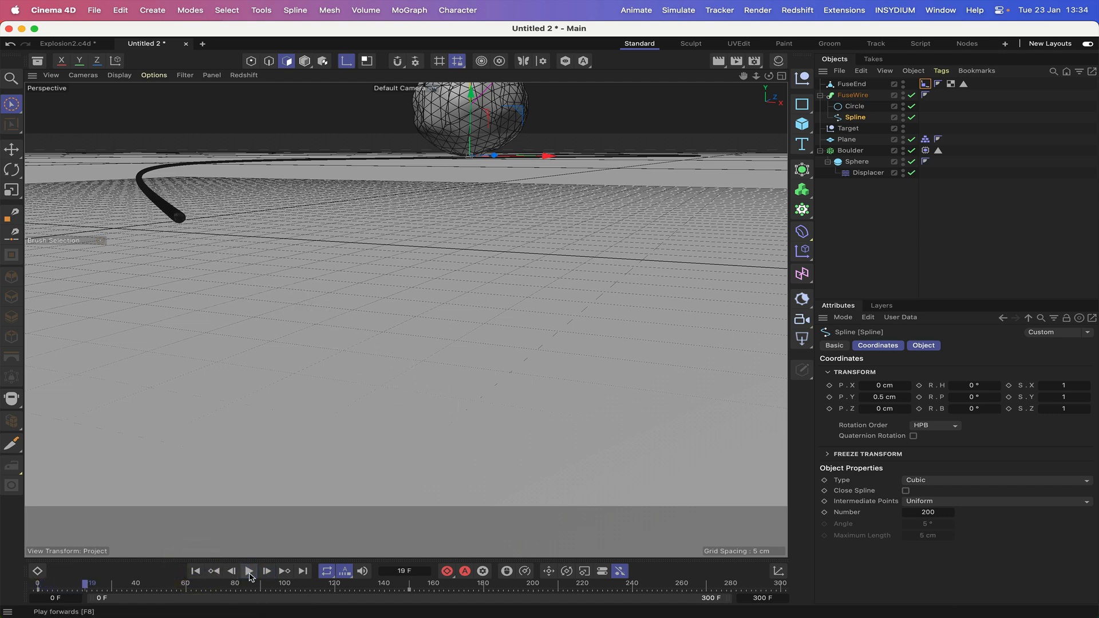
click(195, 571)
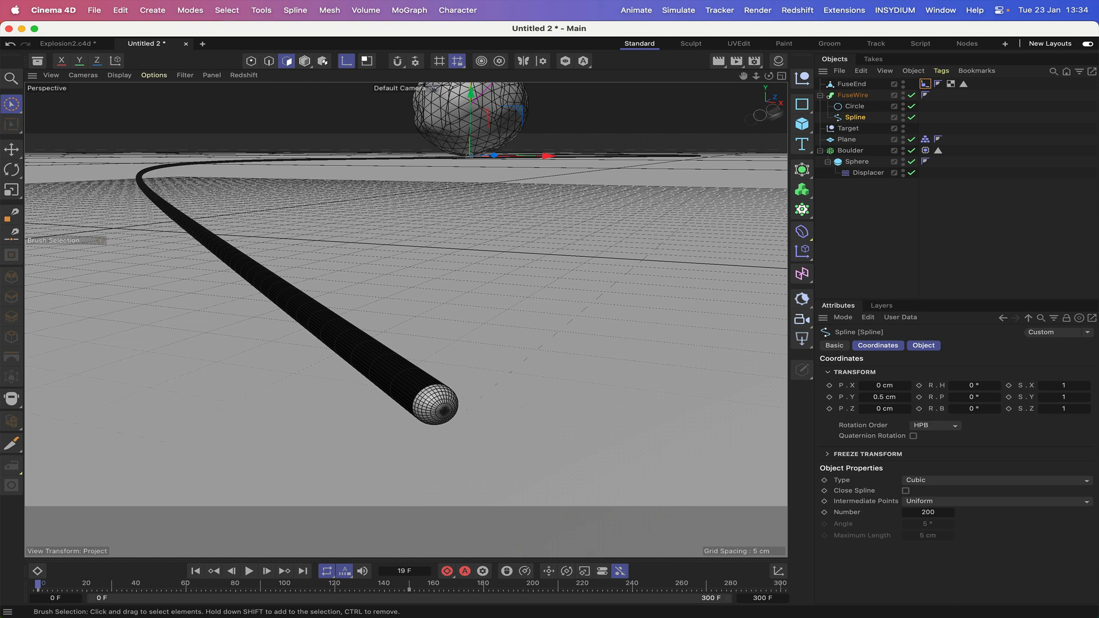
Create a null object and name it Xpresso.
click(802, 81)
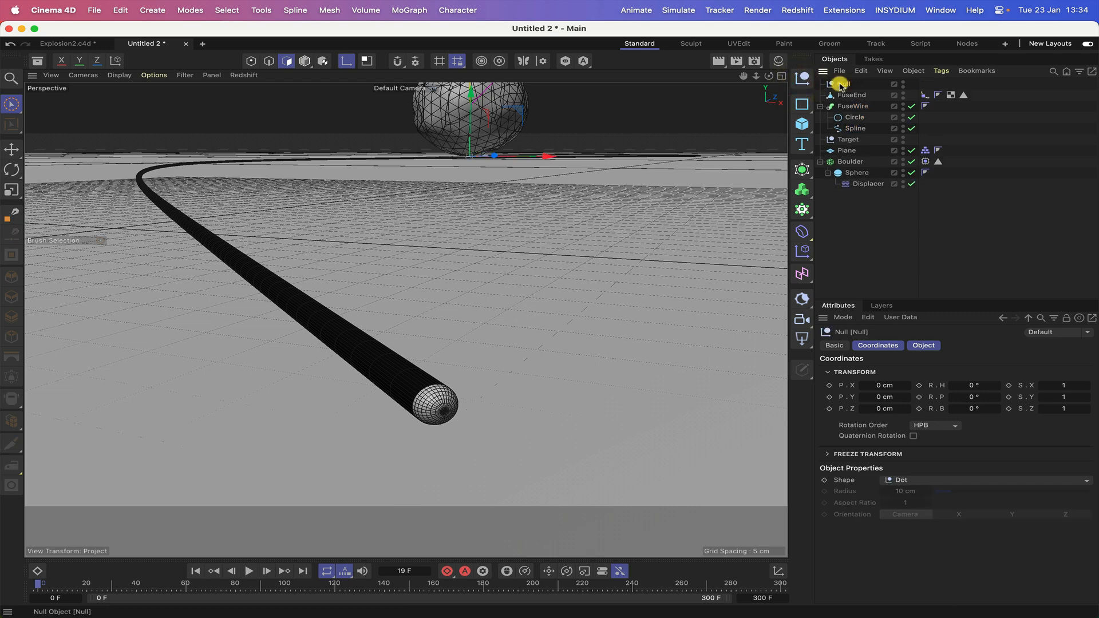
double_click(843, 84)
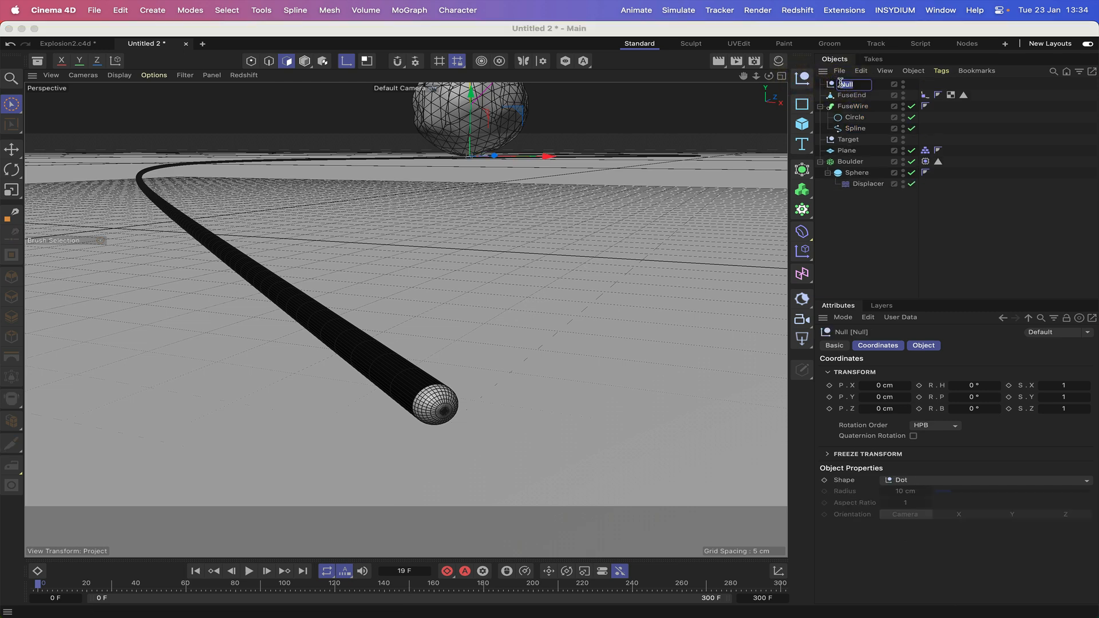
text(Xpresso)
key(Return)
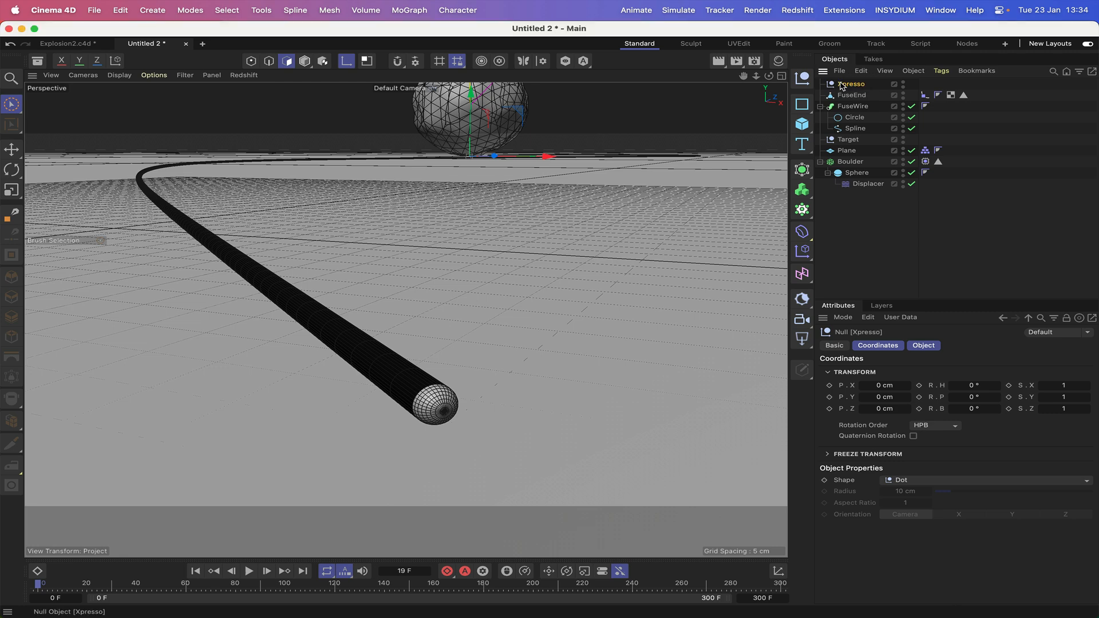
Add an XPresso tag to the Xpresso null and arrange its editor window above the viewport, clear of the object list.
click(941, 70)
mouse_move(987, 199)
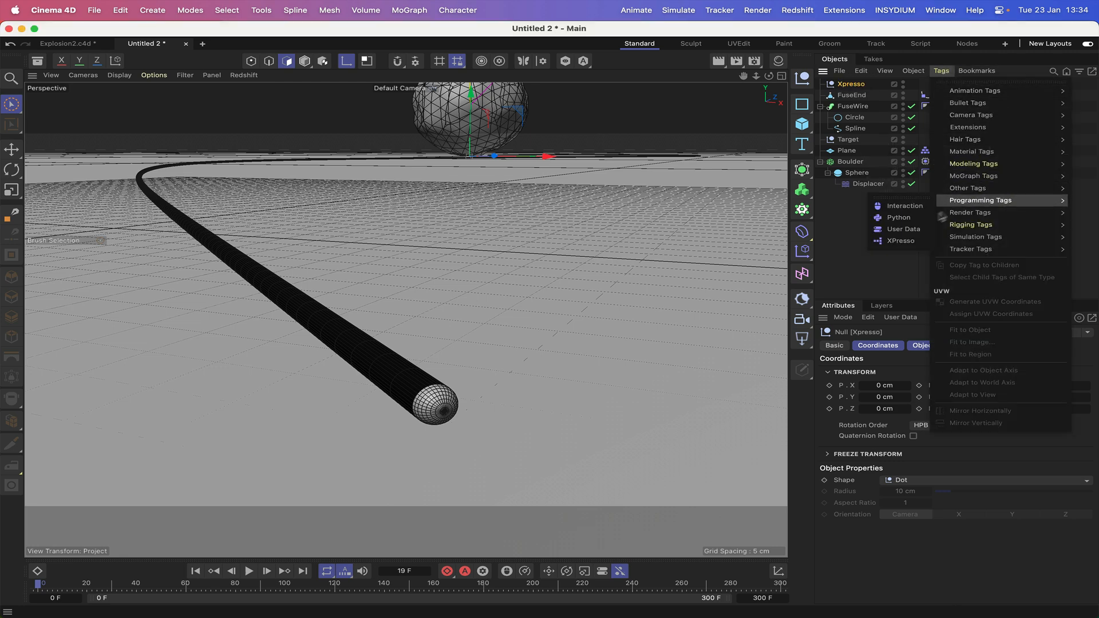
click(916, 243)
drag(957, 233, 426, 12)
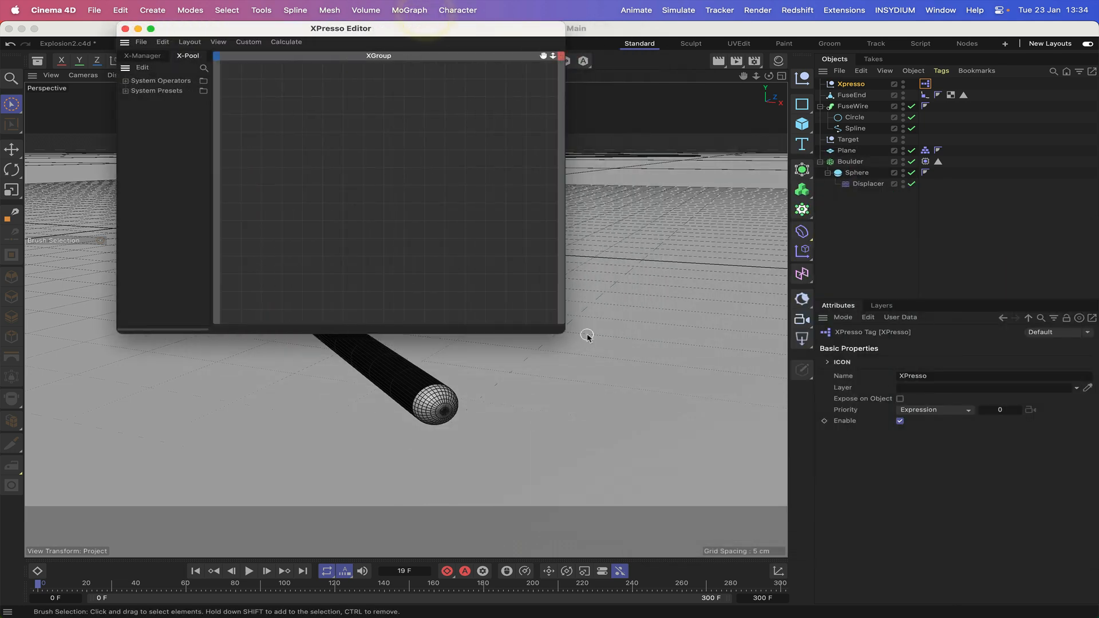
drag(564, 332, 699, 199)
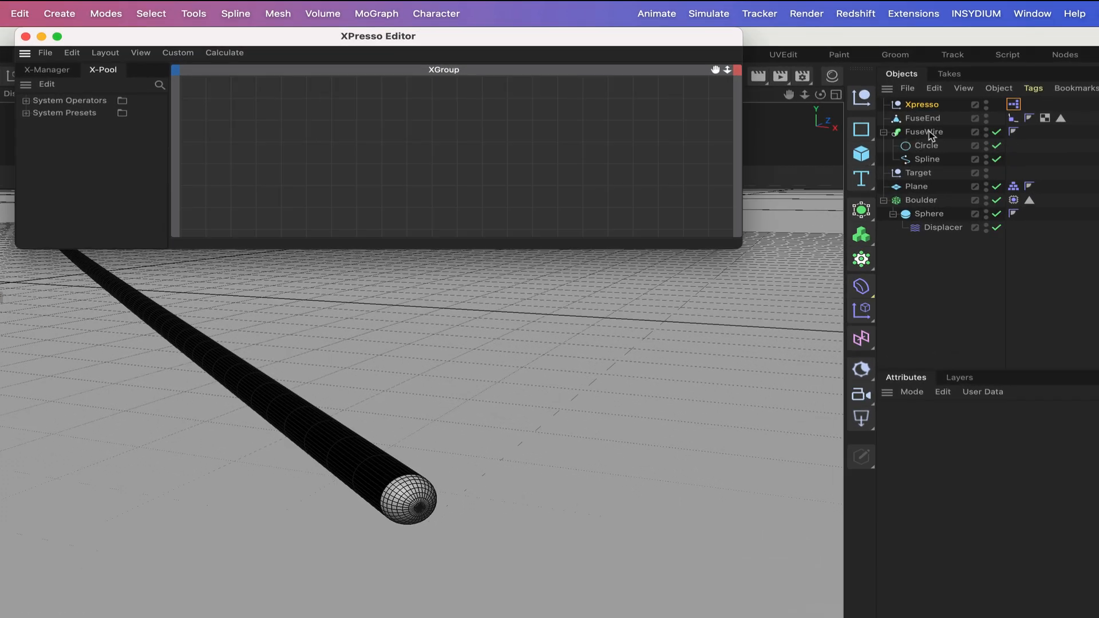
Add FuseWire as a node in the XGroup and give it an End Growth output port.
drag(930, 136, 241, 131)
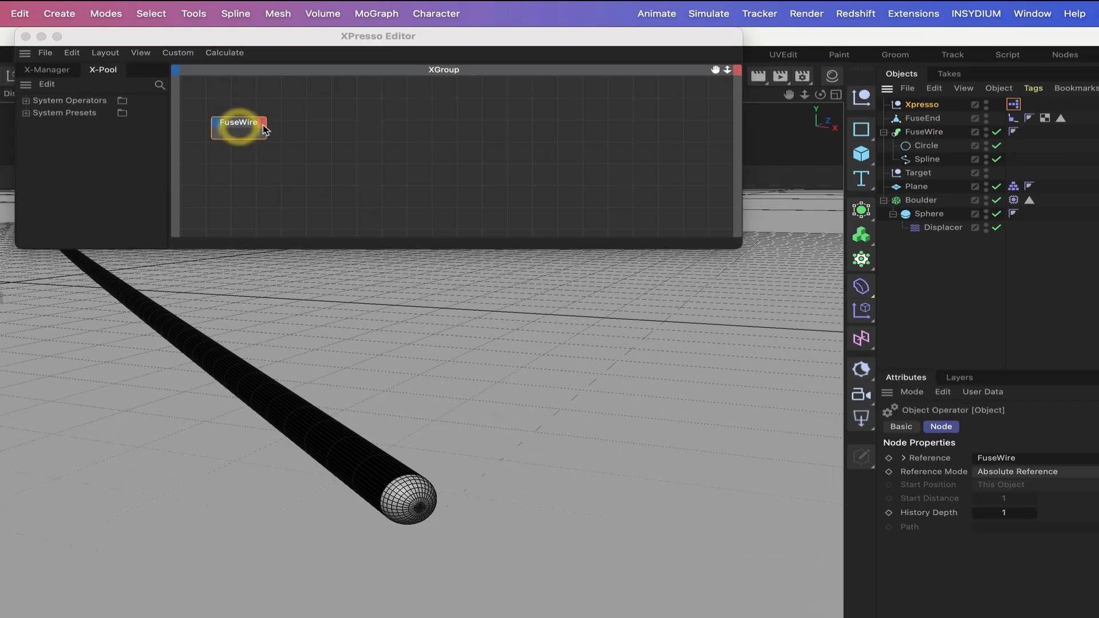
click(262, 123)
mouse_move(300, 240)
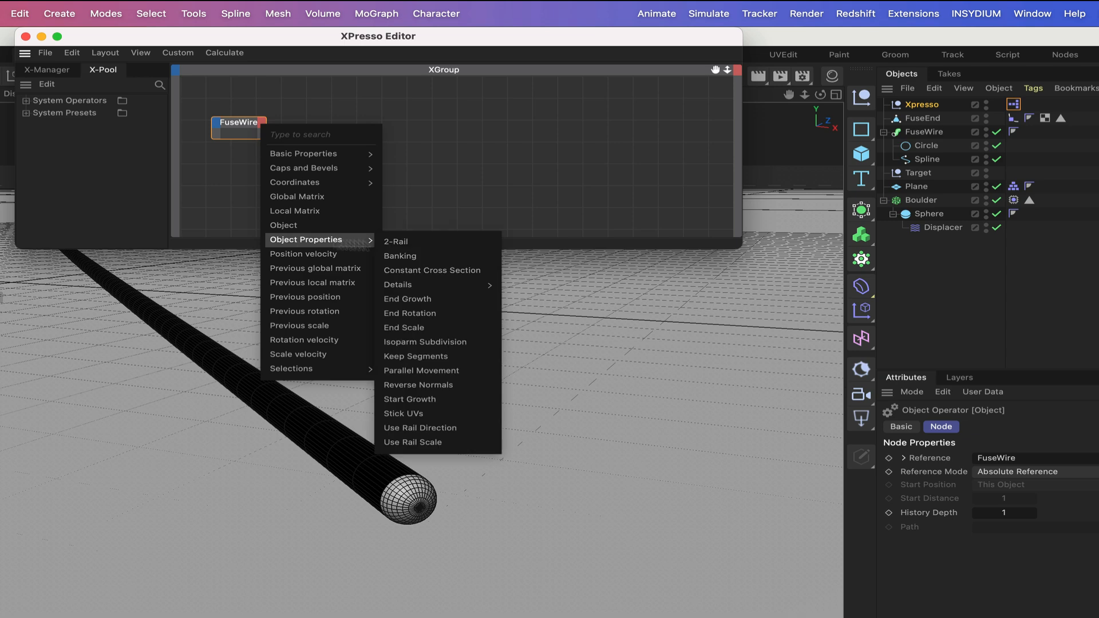
click(436, 299)
click(294, 152)
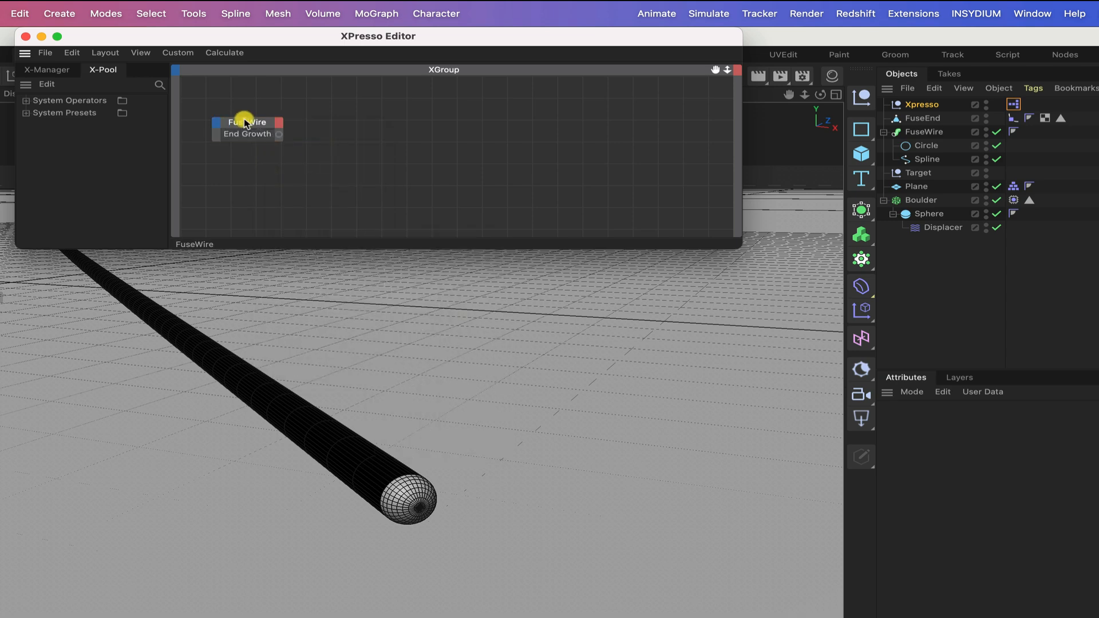
Add an XPresso Compare node and place it beside the FuseWire node.
right_click(314, 135)
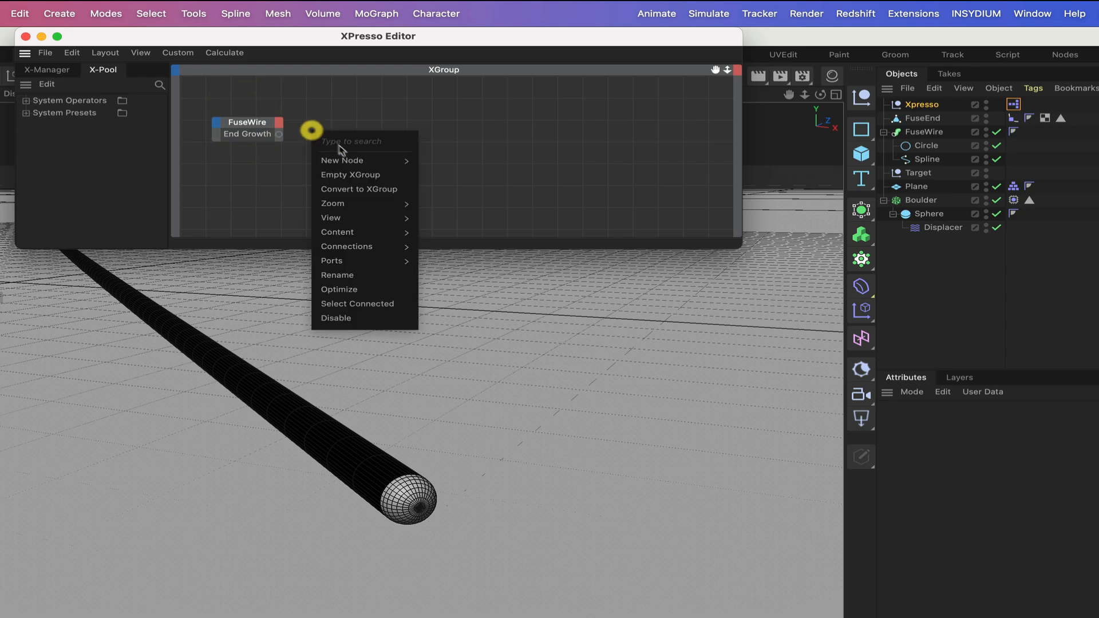
mouse_move(343, 160)
mouse_move(443, 163)
mouse_move(537, 165)
mouse_move(530, 237)
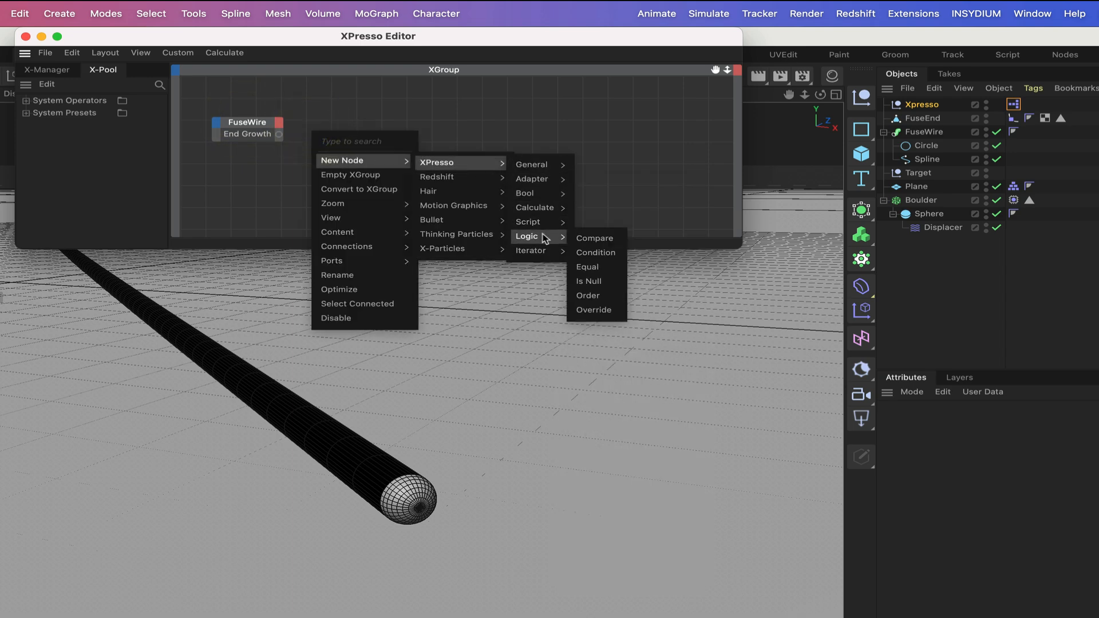
click(598, 239)
drag(332, 121, 397, 128)
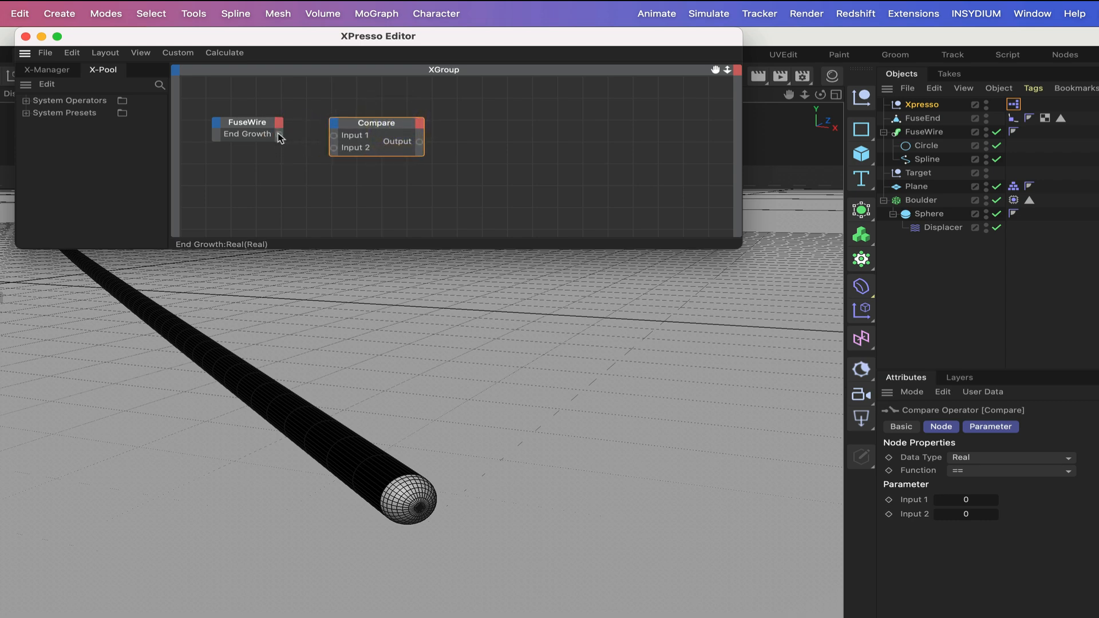
Connect FuseWire's End Growth to the Compare node's Input 1 and set the comparison function to >.
drag(332, 138, 334, 136)
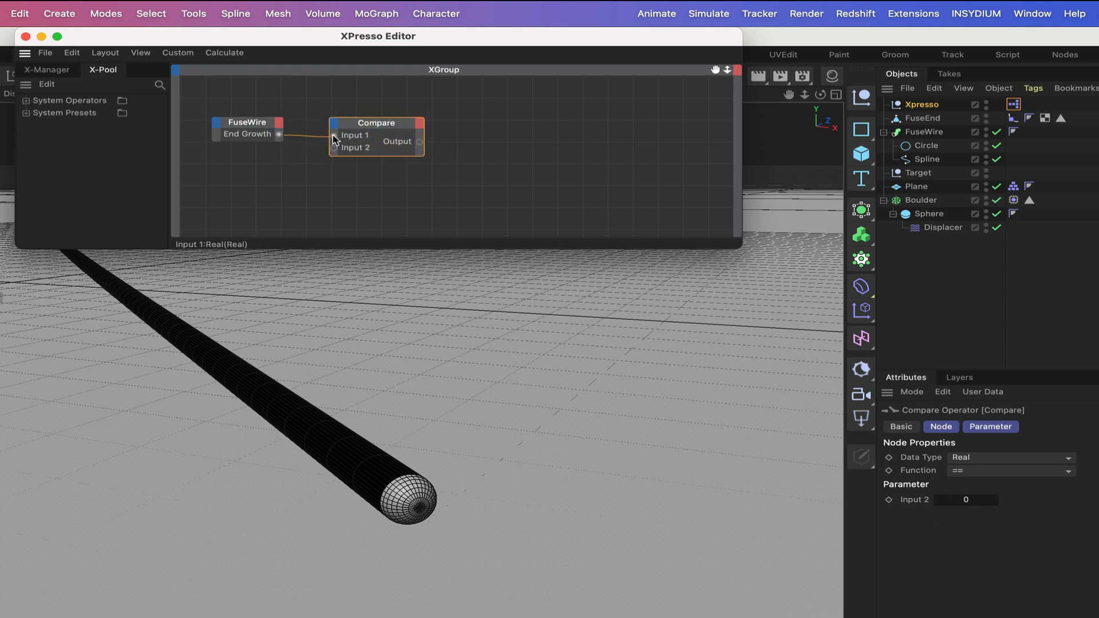
click(979, 474)
click(979, 524)
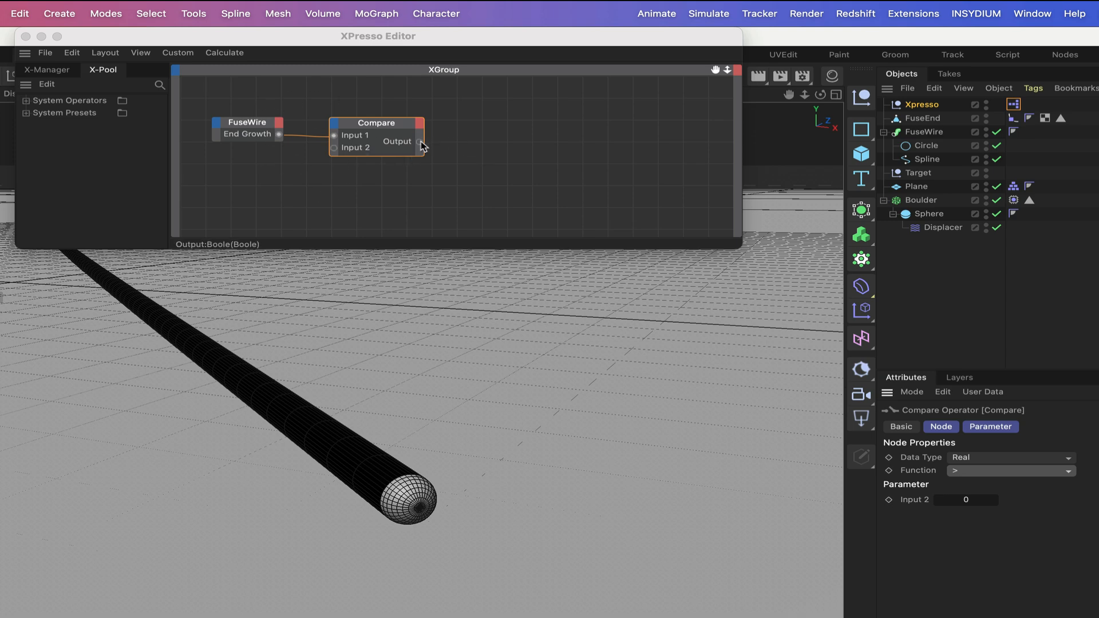
Add a Thinking Particles PMatterWaves generator node below the Compare node.
right_click(458, 179)
mouse_move(489, 206)
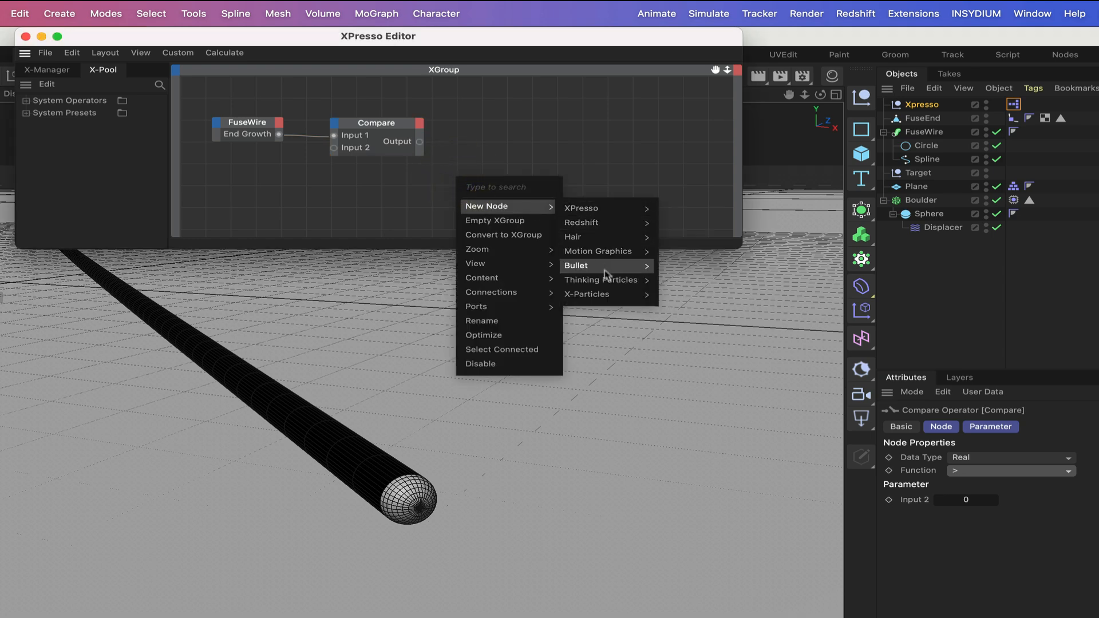
mouse_move(606, 280)
mouse_move(698, 297)
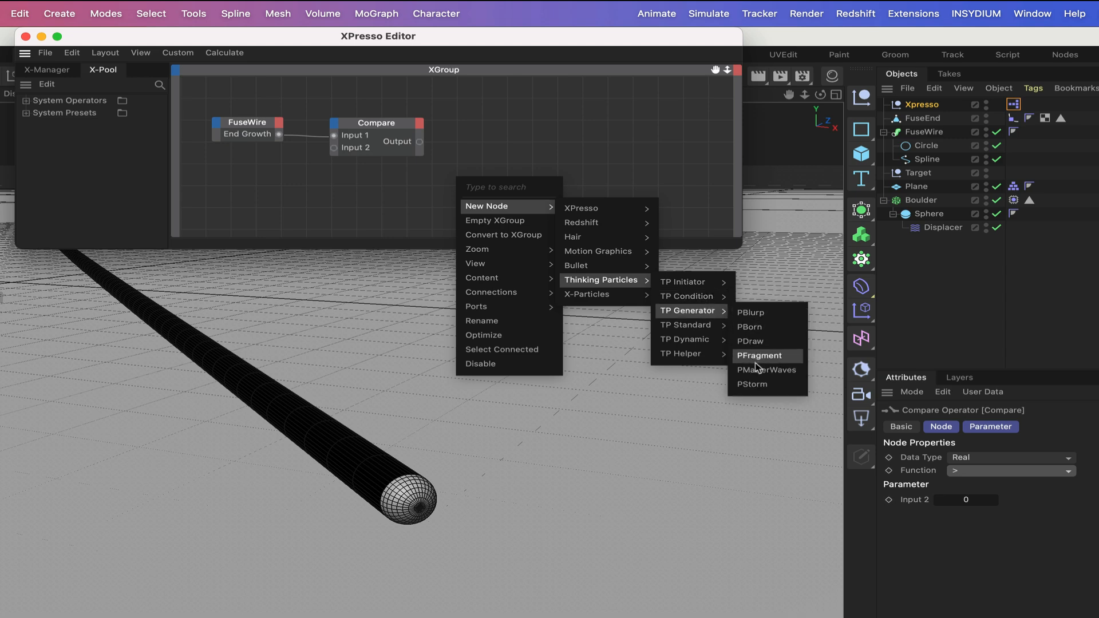
click(758, 372)
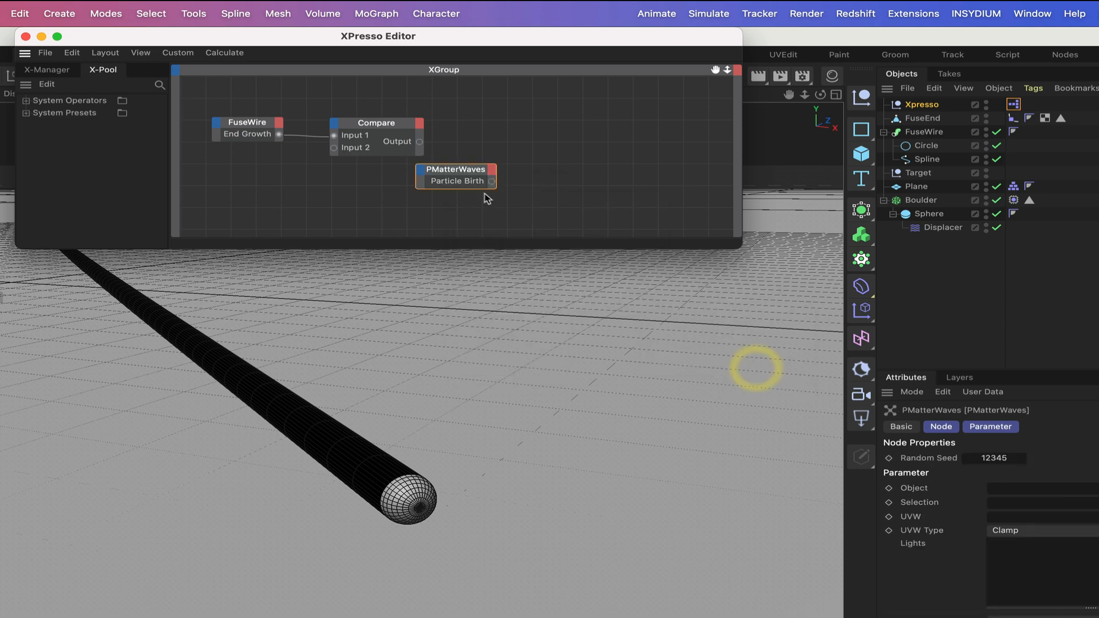
Connect the Compare node's Output to PMatterWaves' On input and place PMatterWaves below and beside the Compare node.
mouse_move(467, 172)
mouse_down()
mouse_move(515, 152)
mouse_move(472, 153)
mouse_up()
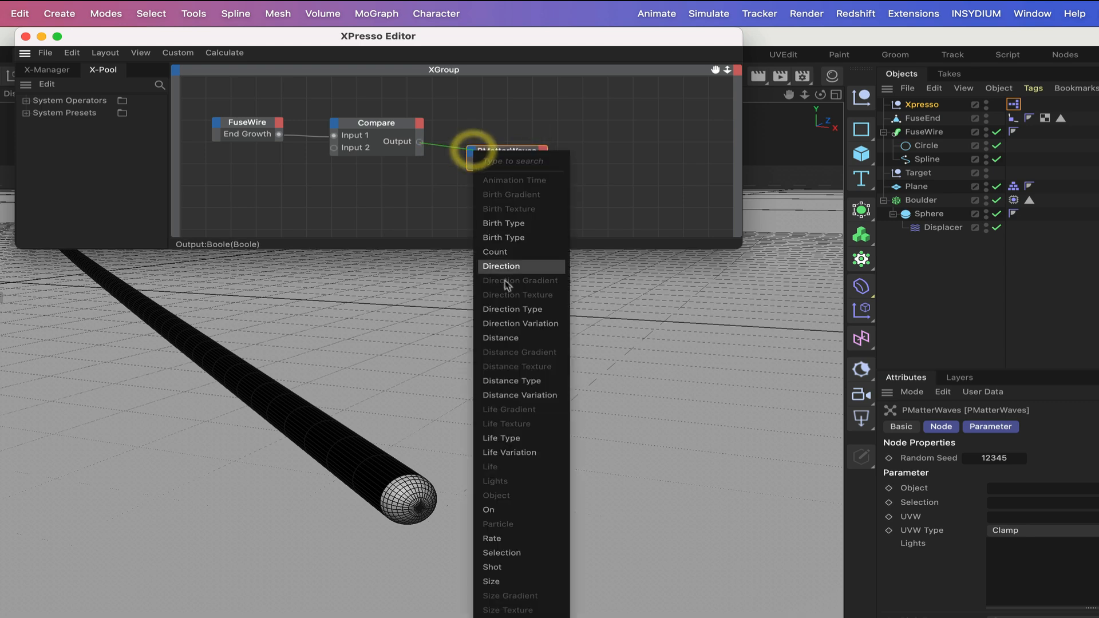
click(505, 507)
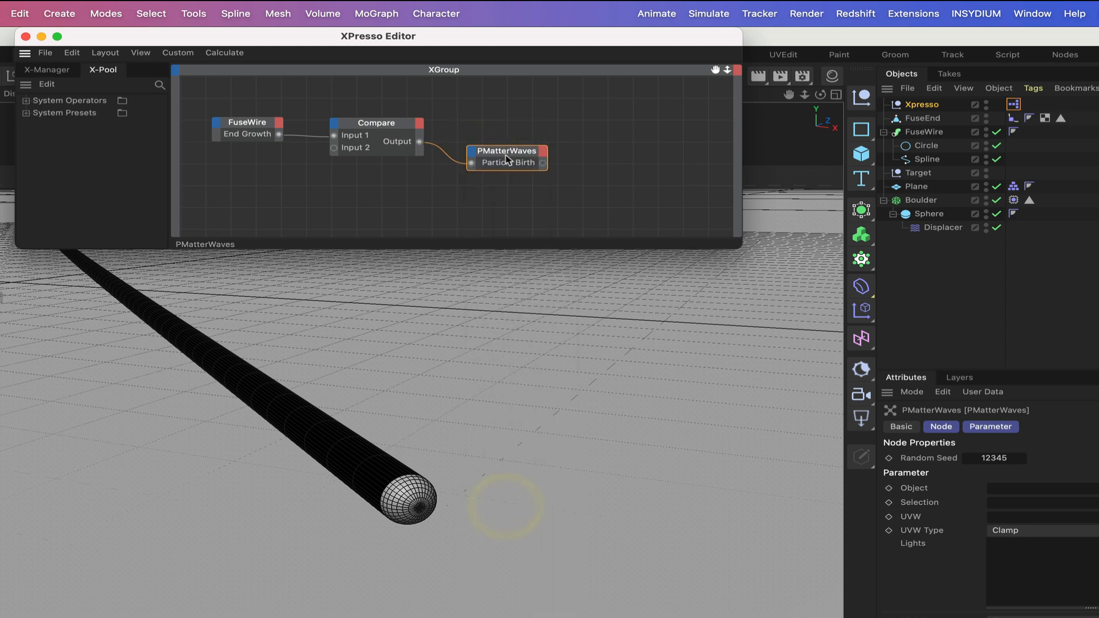
drag(509, 153, 498, 179)
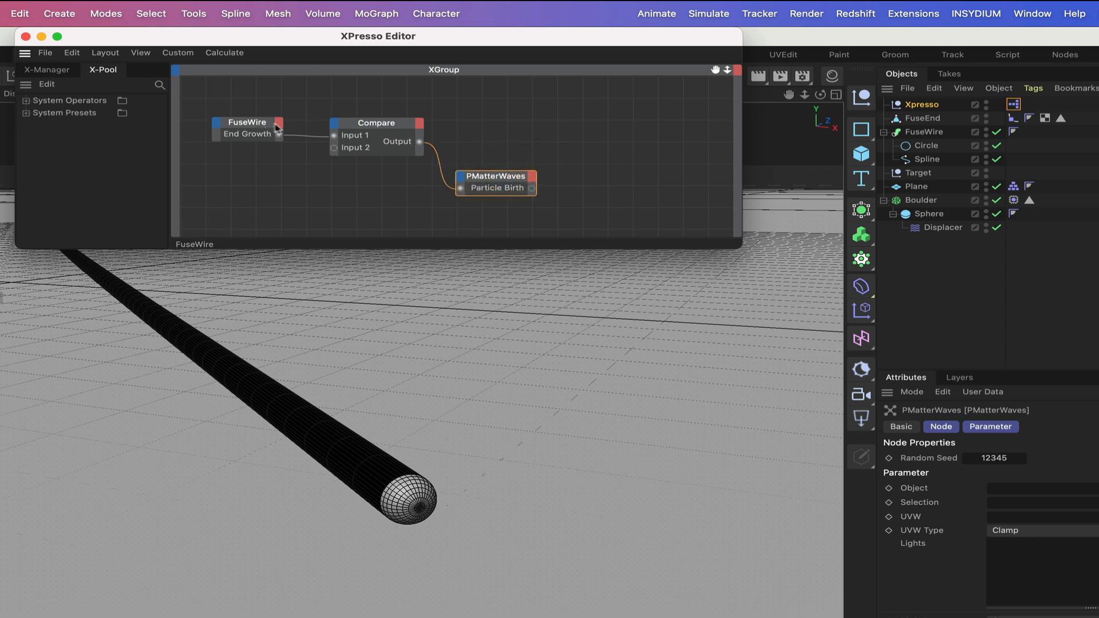
drag(503, 175, 495, 178)
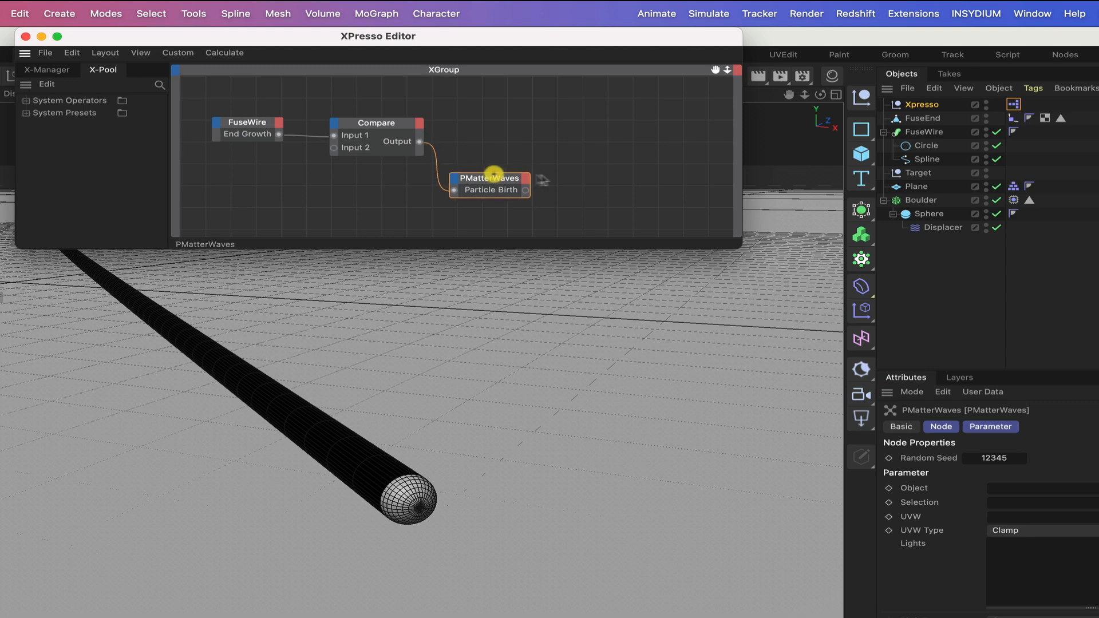
Add a Thinking Particles PGroup node beside PMatterWaves and connect PMatterWaves' Particle Birth output to it.
right_click(554, 184)
mouse_move(607, 218)
mouse_move(687, 216)
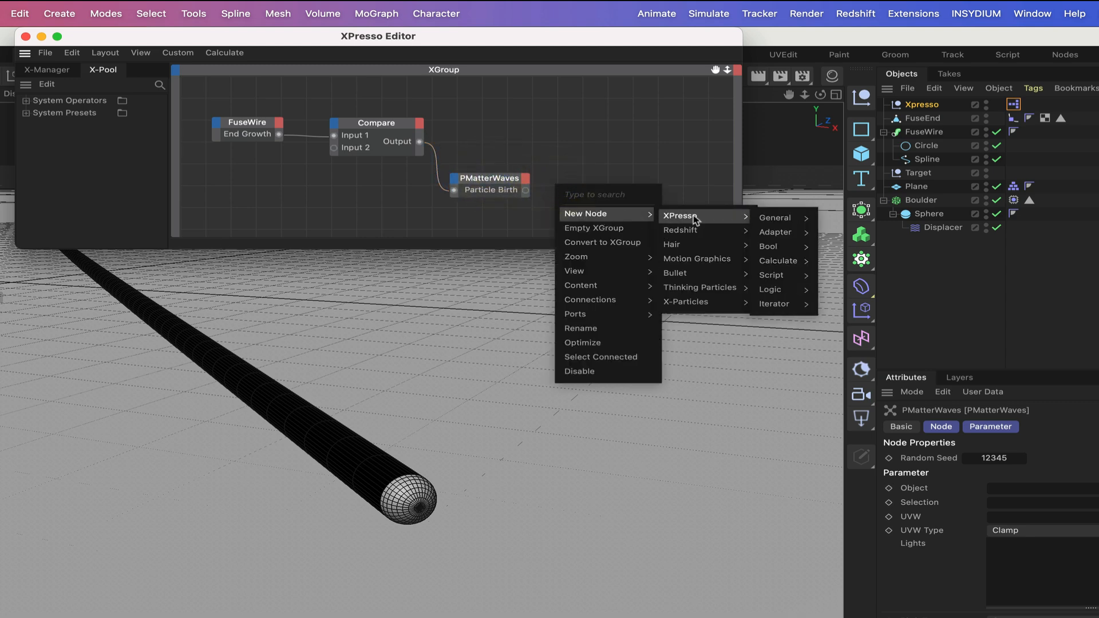
mouse_move(768, 223)
mouse_move(724, 288)
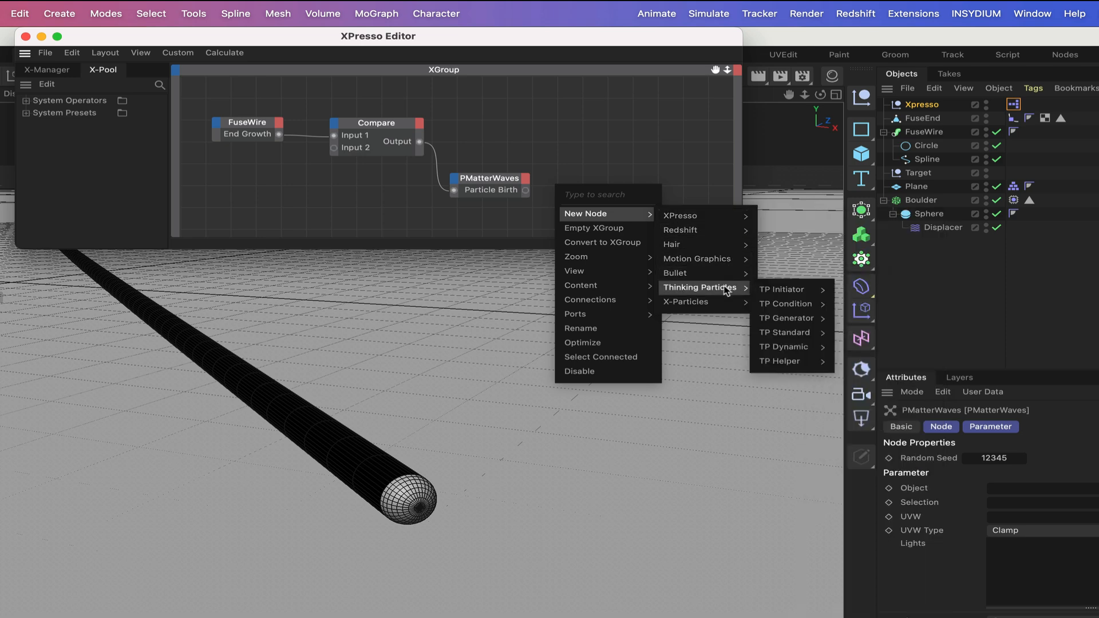
mouse_move(788, 290)
mouse_move(789, 333)
click(861, 365)
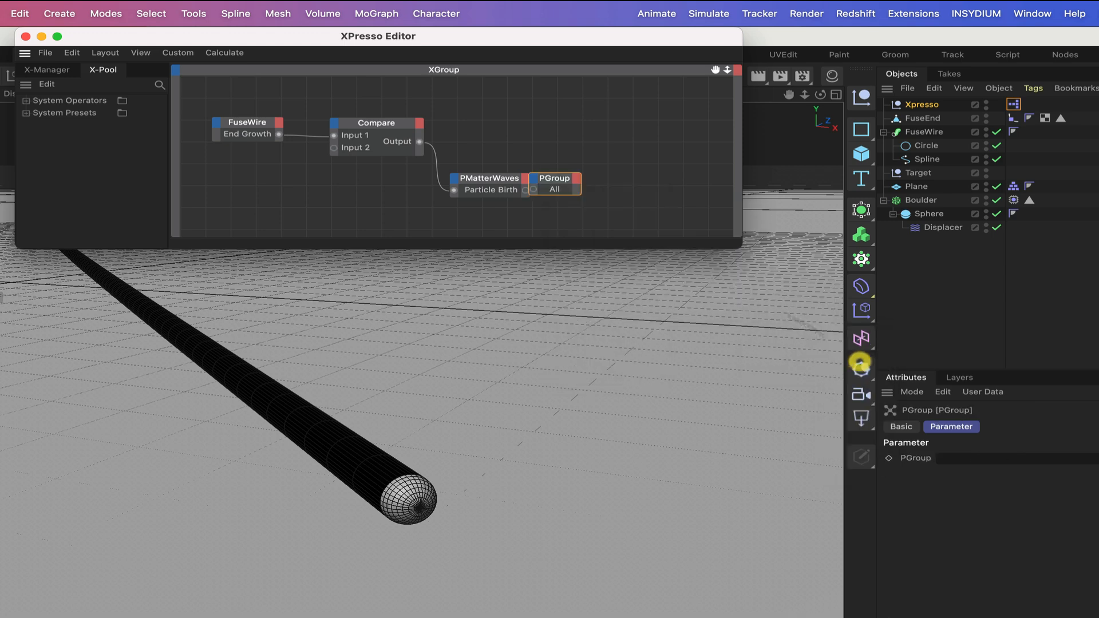
drag(560, 180, 594, 177)
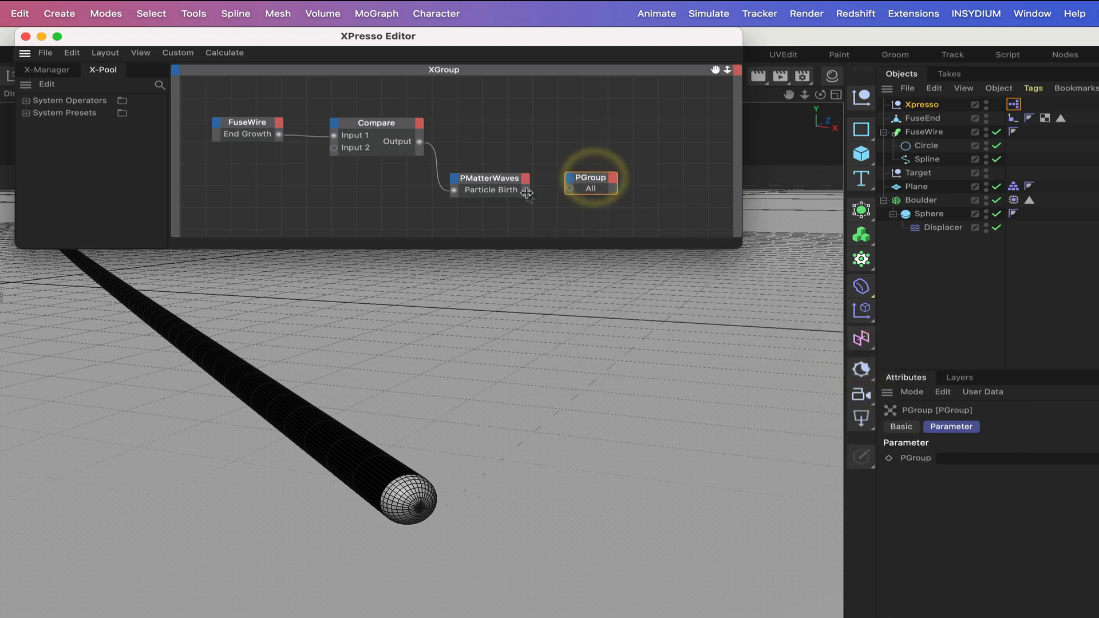
drag(569, 188, 606, 179)
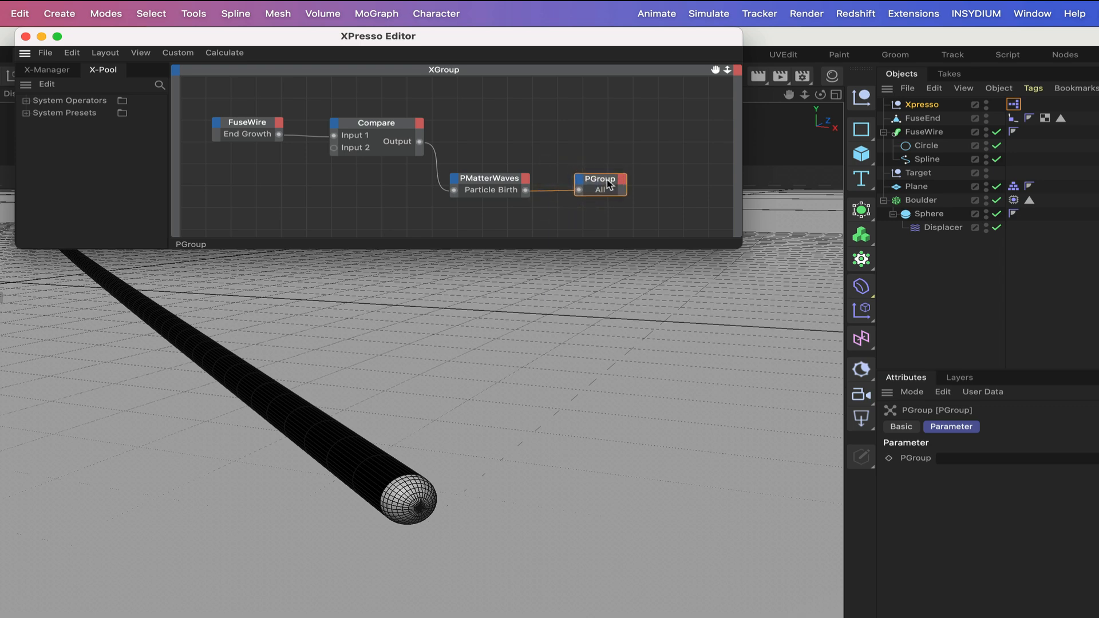
Show the Thinking Particles settings and assign the All particle group to the PGroup node.
click(709, 13)
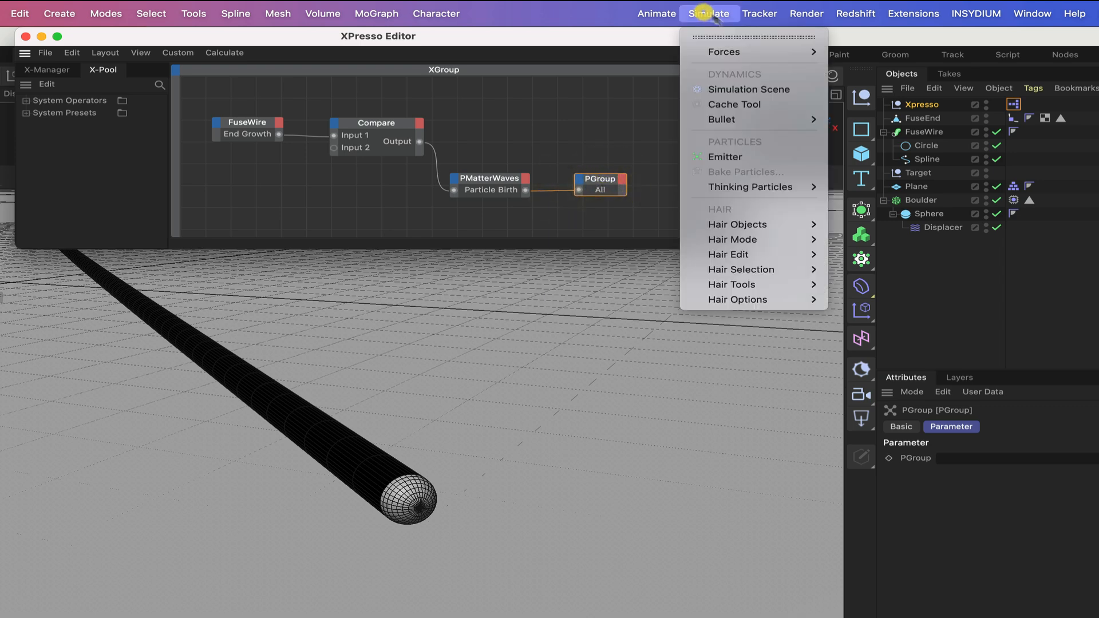
mouse_move(744, 186)
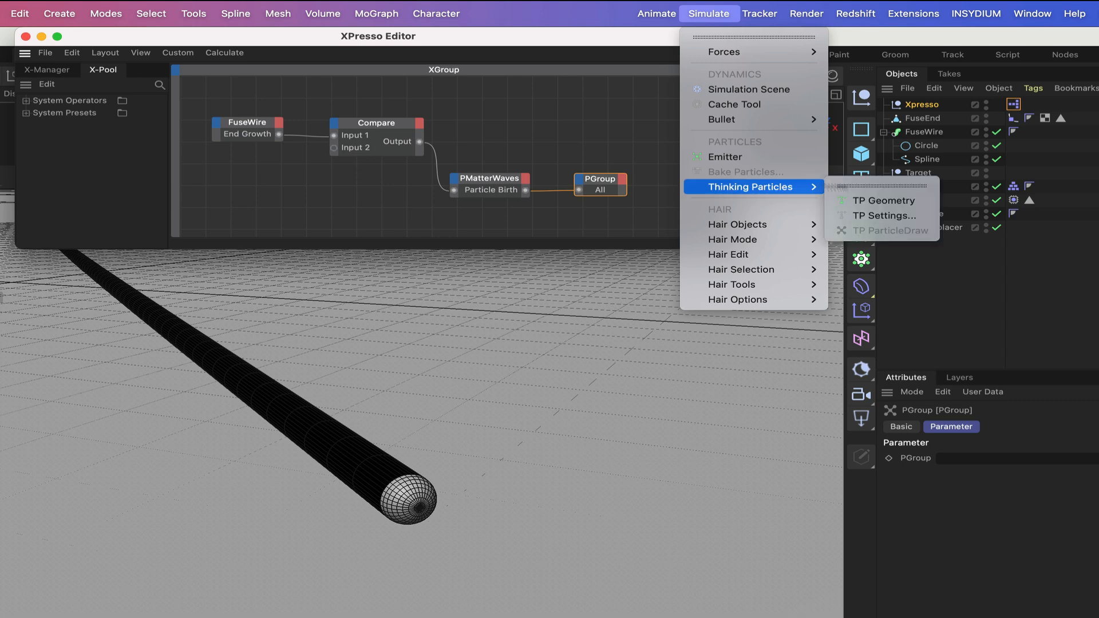
click(884, 216)
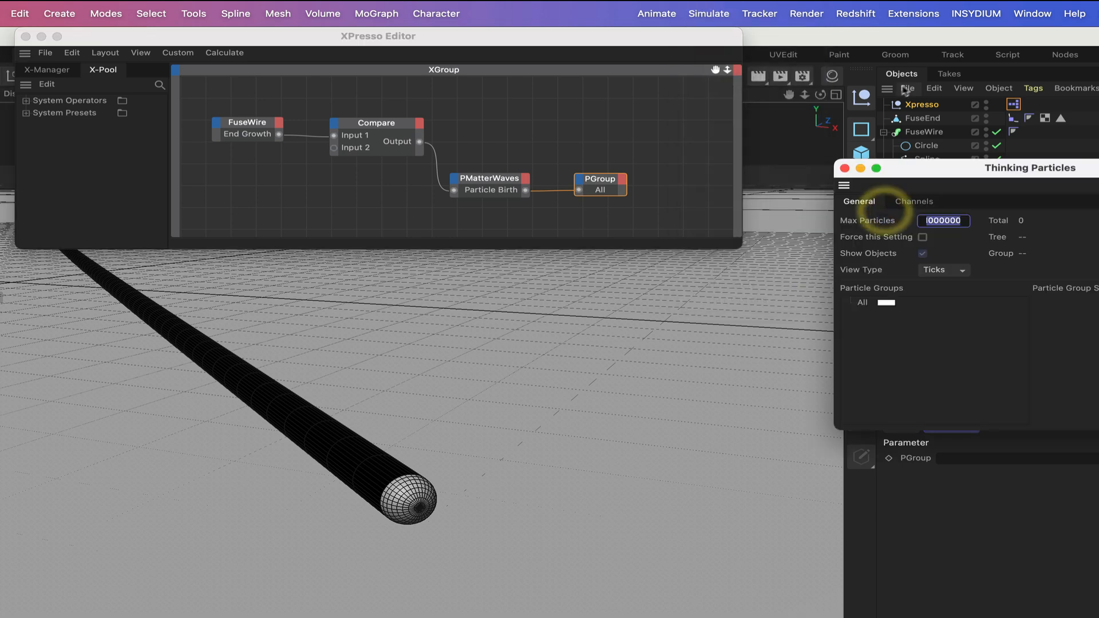
drag(971, 173, 1002, 41)
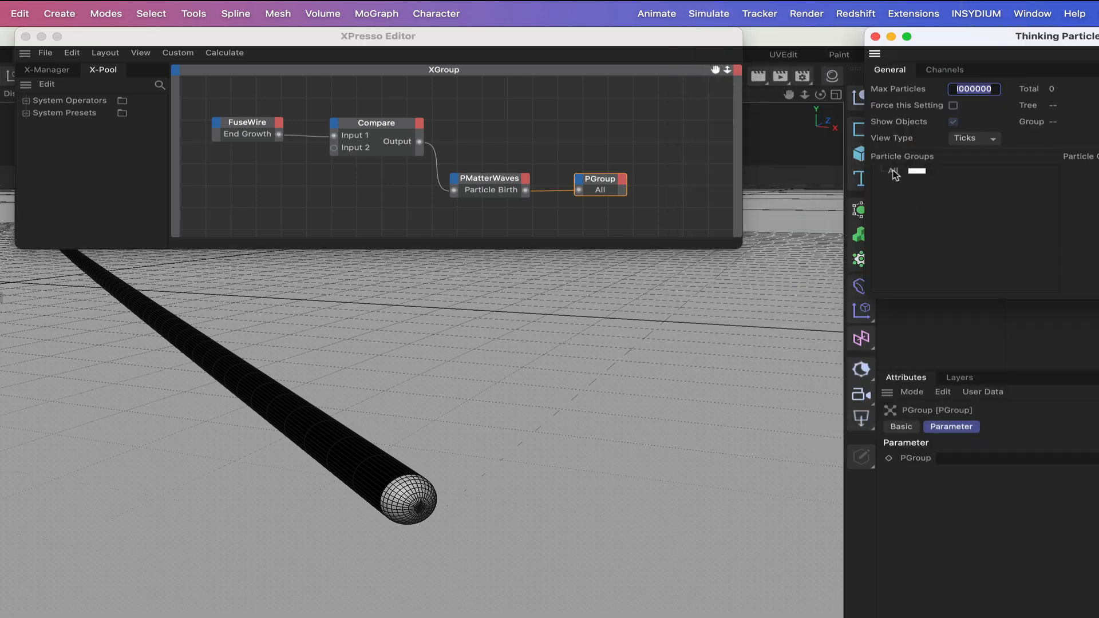
drag(942, 353, 976, 459)
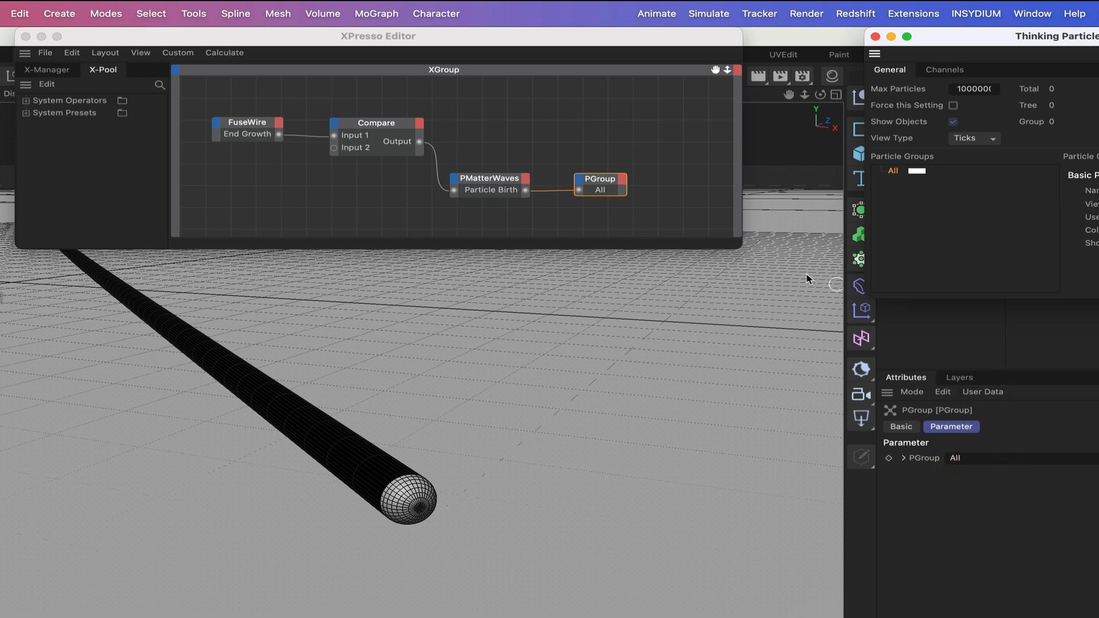
drag(598, 183, 607, 182)
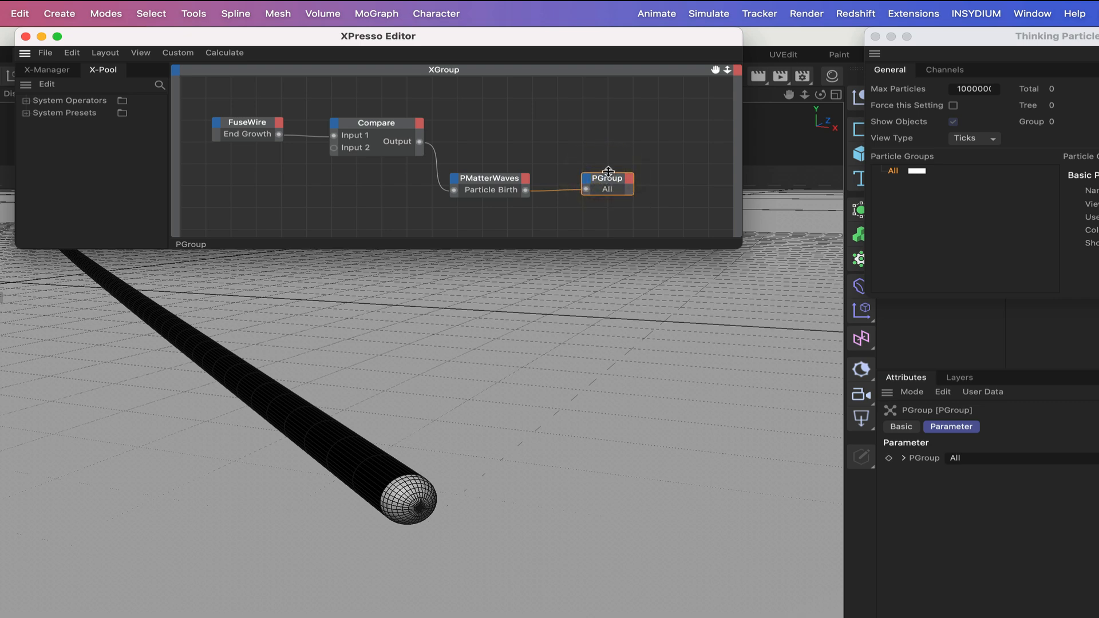
Add a Thinking Particles P Pass initiator node and place it below the PMatterWaves node.
right_click(419, 218)
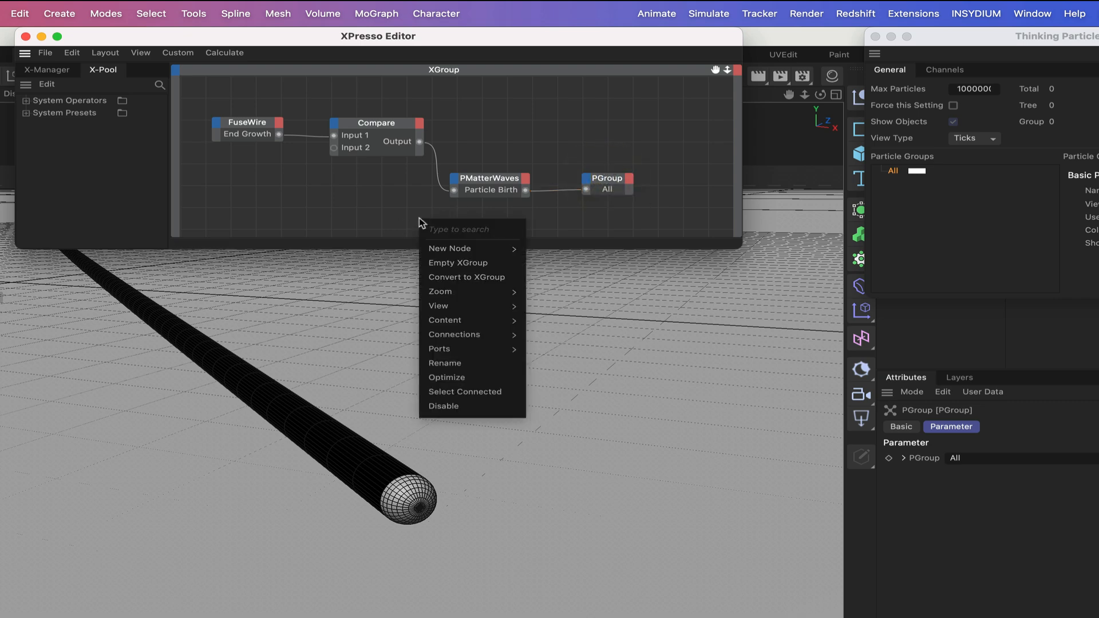
mouse_move(492, 248)
mouse_move(571, 250)
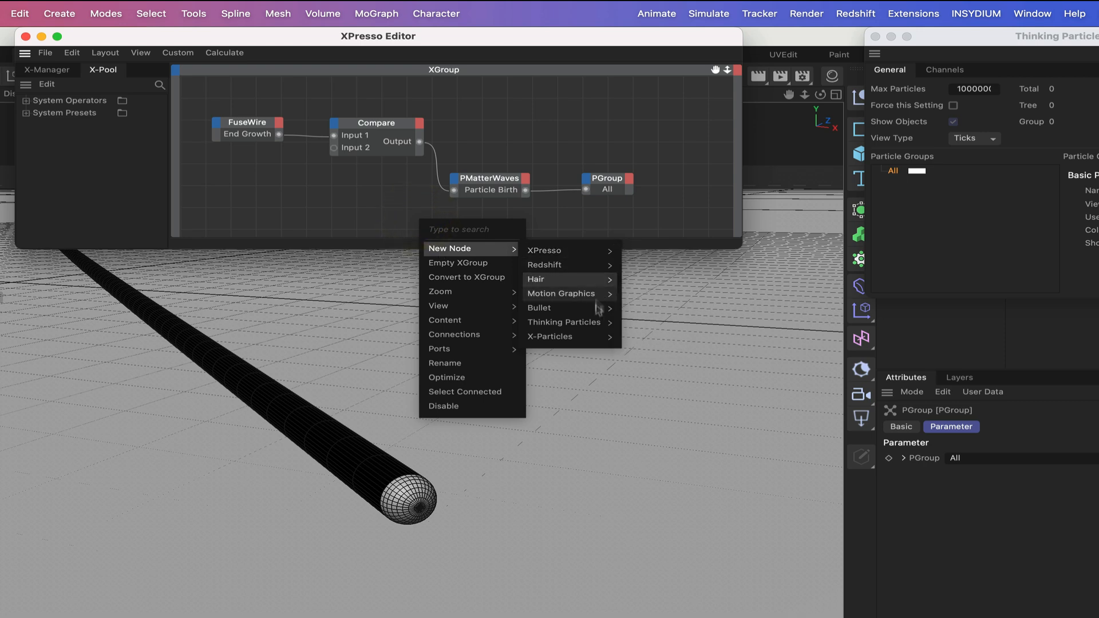
mouse_move(595, 322)
mouse_move(672, 325)
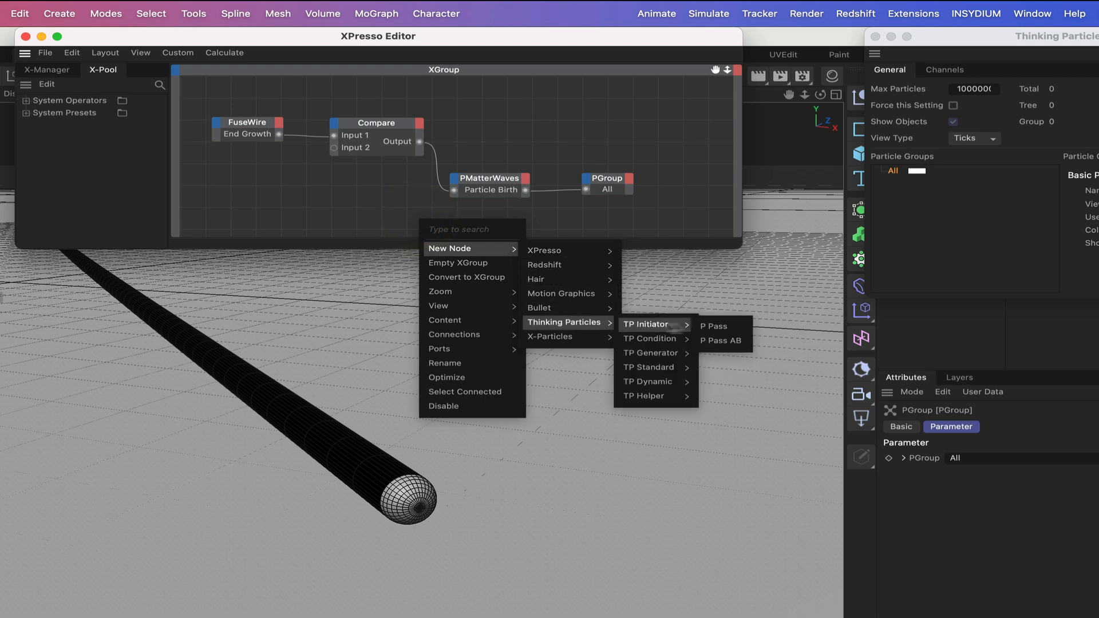
click(728, 326)
drag(430, 216, 490, 218)
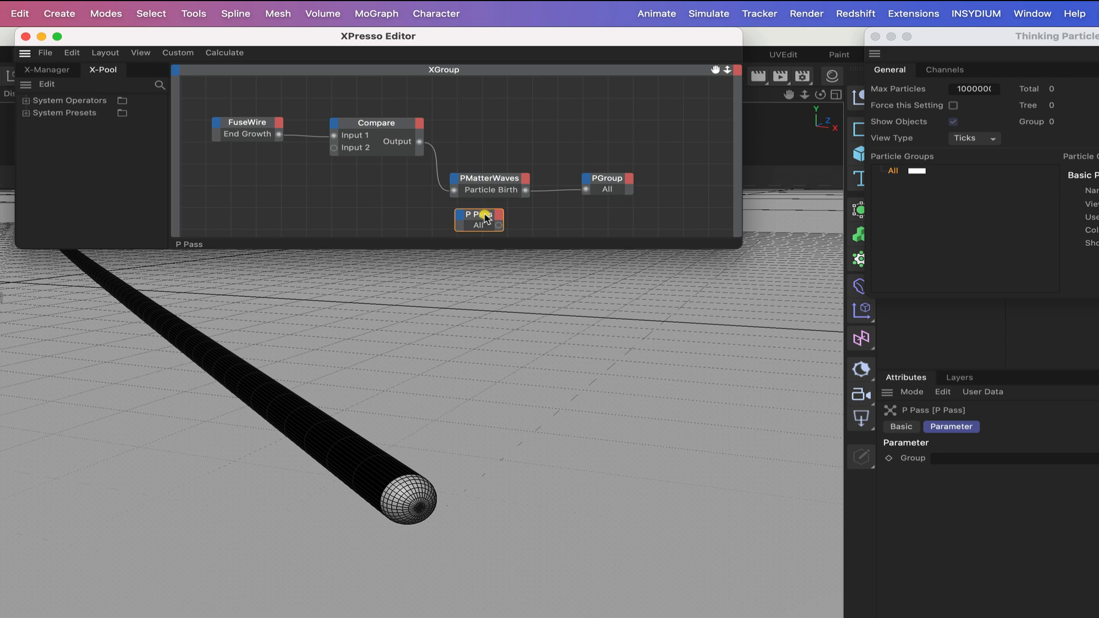
Assign the All particle group to the P Pass node and close the Thinking Particles settings.
click(891, 173)
drag(891, 173, 970, 457)
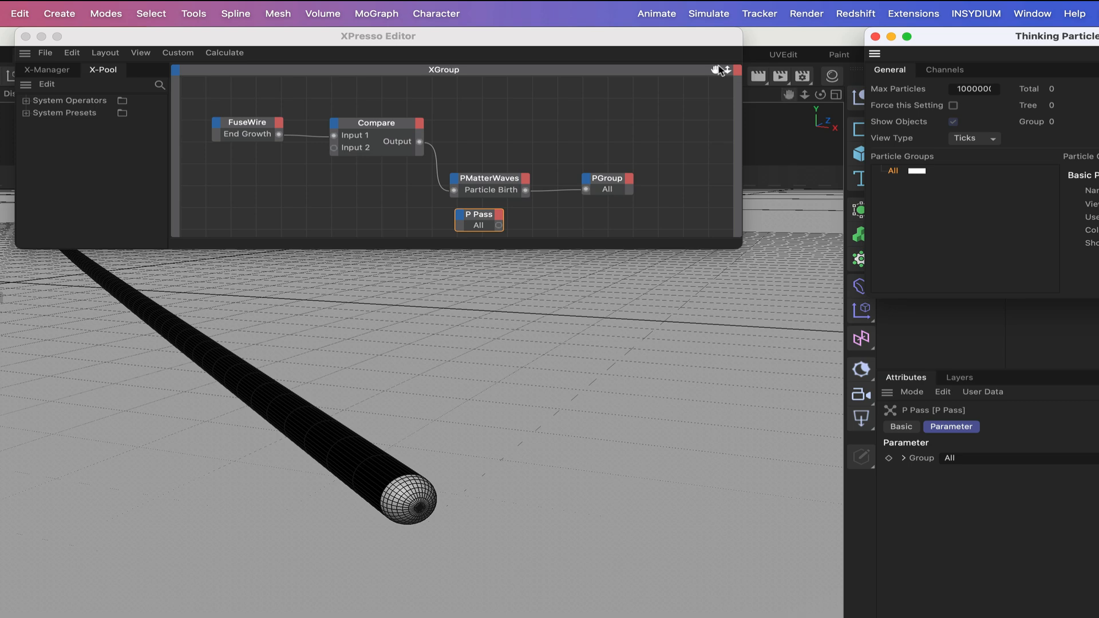
drag(708, 44, 585, 18)
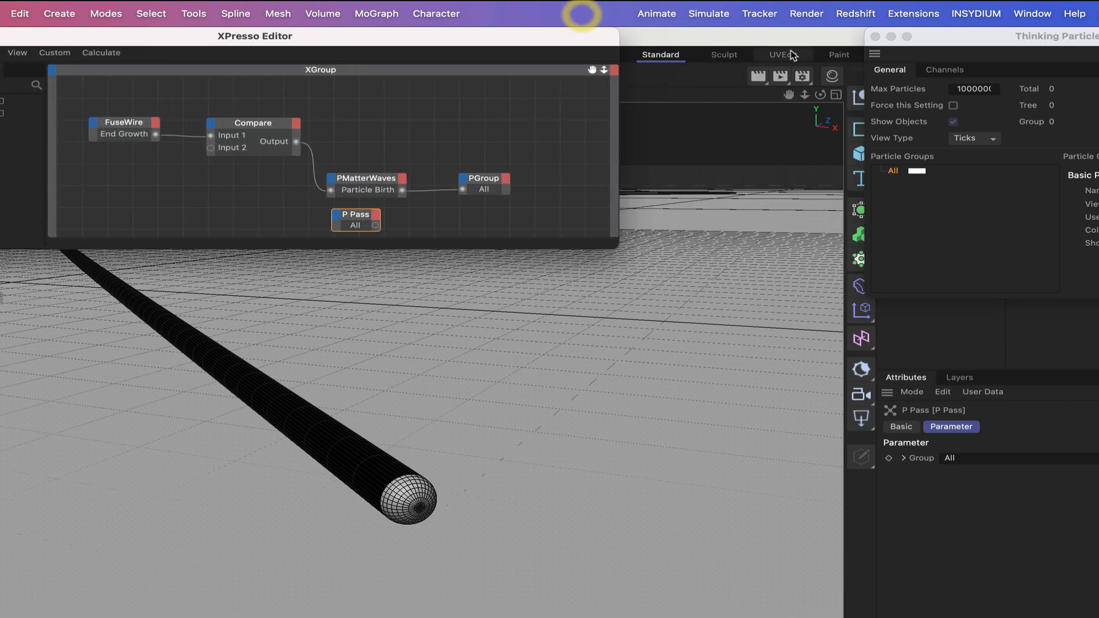
click(875, 37)
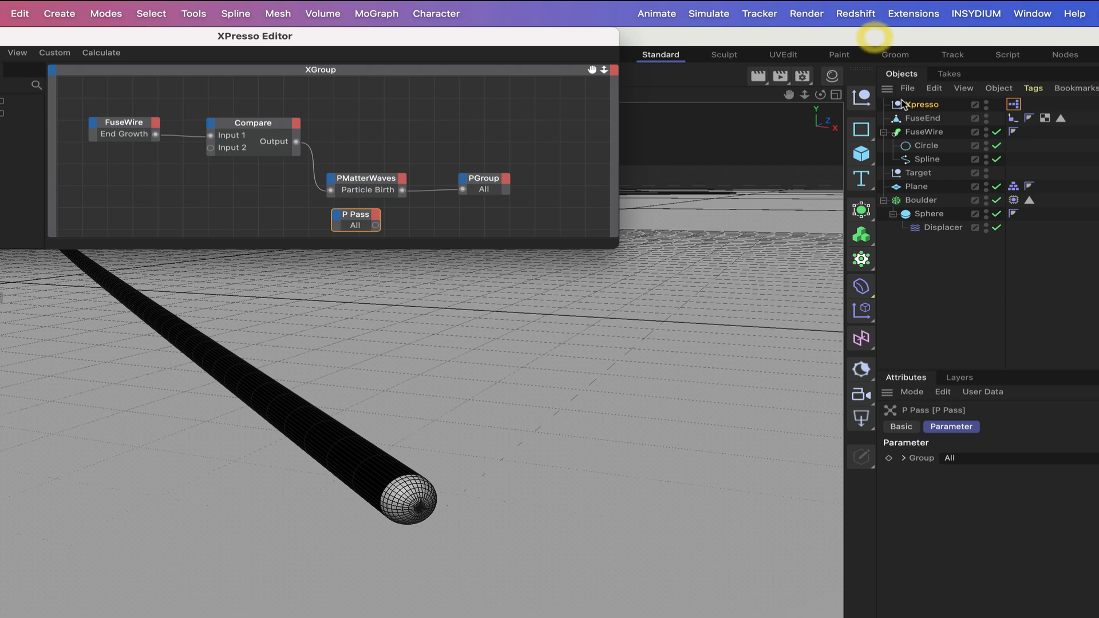
Add a sphere named Sparks and place it directly below Xpresso in the object hierarchy.
click(862, 158)
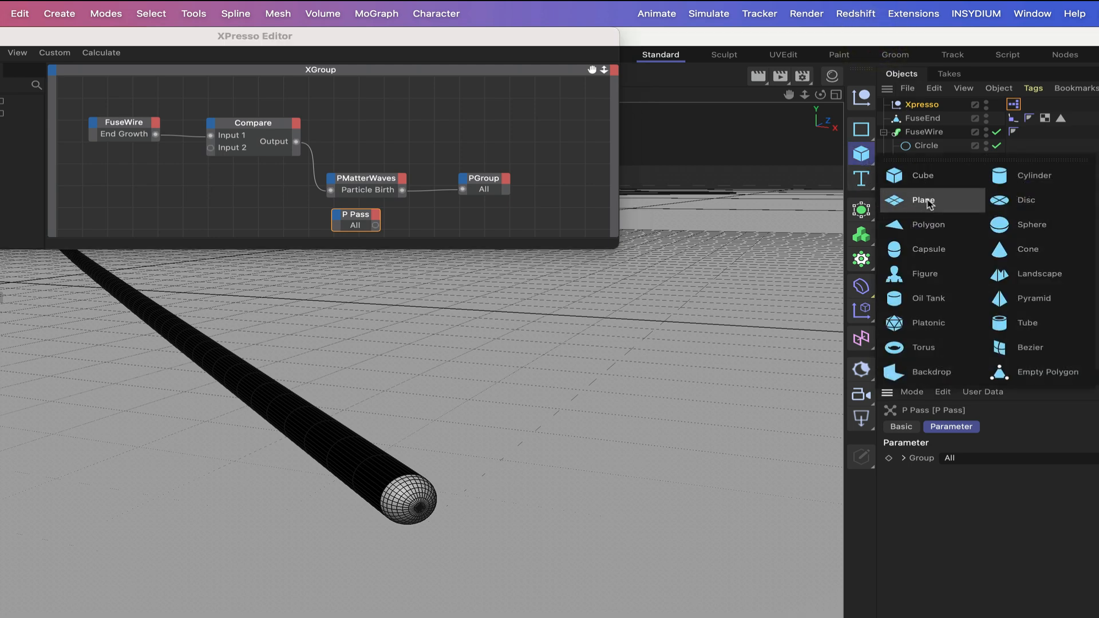
click(1011, 226)
double_click(918, 104)
text(Sparks)
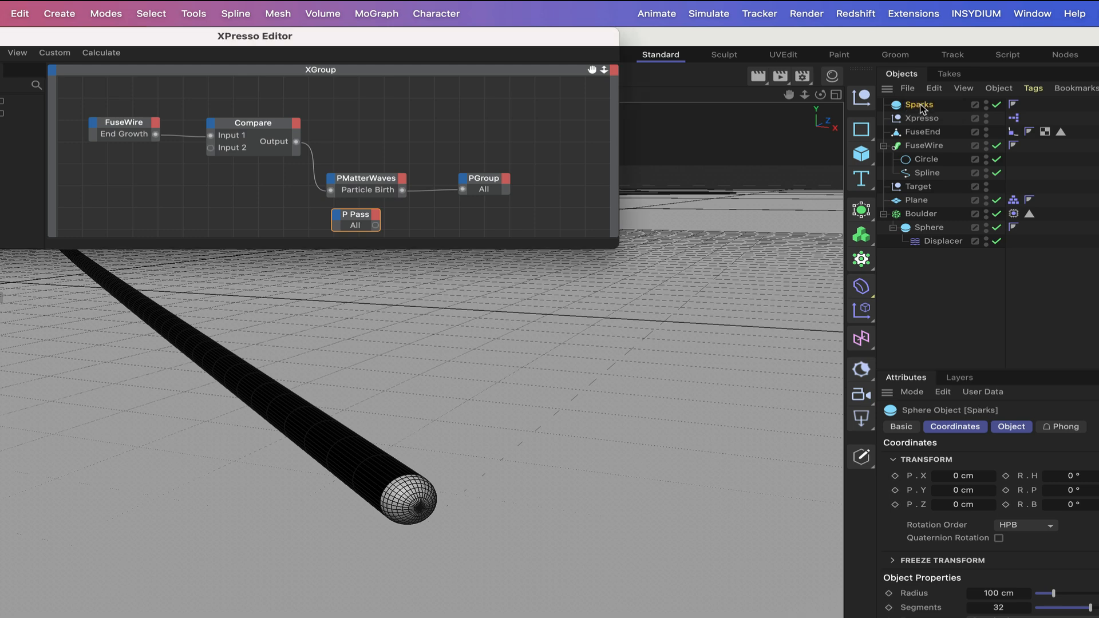
key(Return)
drag(920, 106, 924, 130)
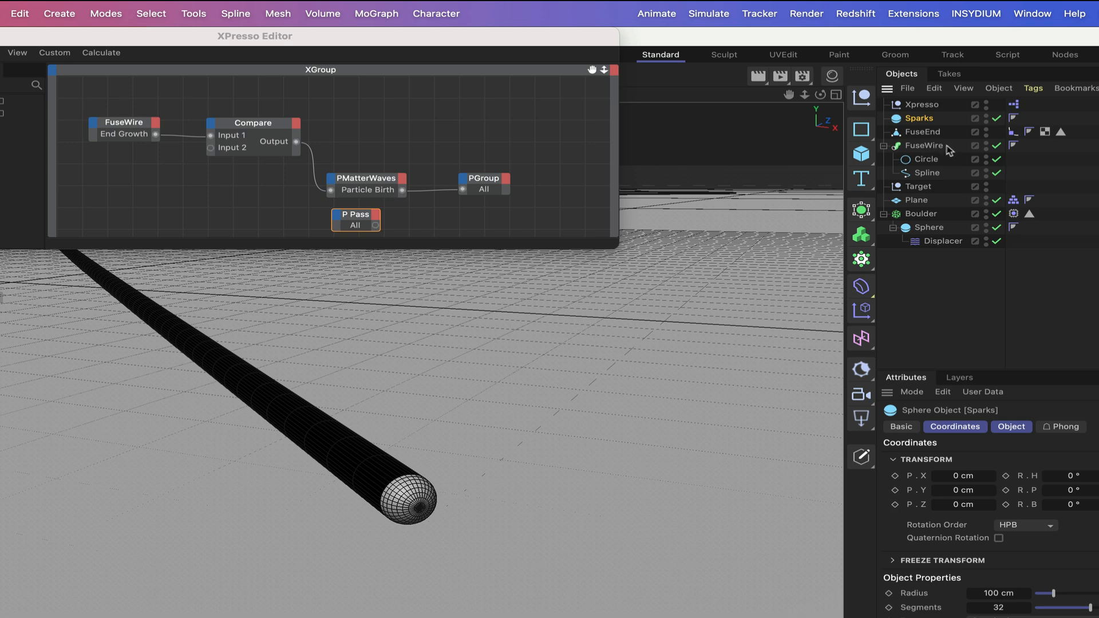
Set the Sparks sphere's radius to 0.5 cm.
click(919, 119)
click(1010, 427)
double_click(999, 458)
key(BackSpace)
key(Return)
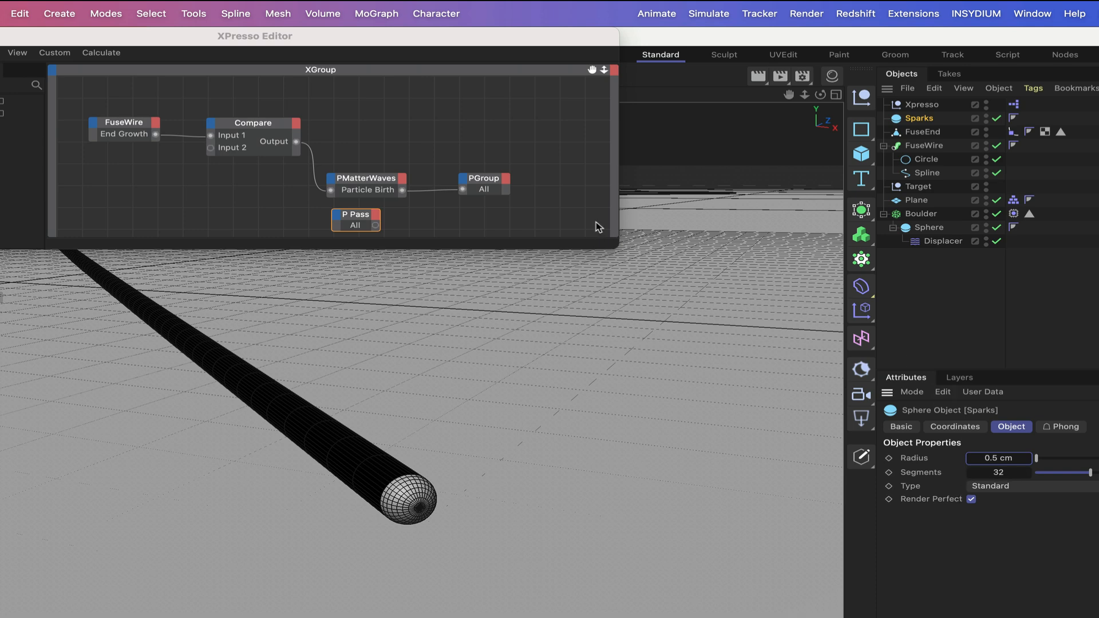
Add a Thinking Particles PShape node and place it beside P Pass, below the PGroup node.
click(415, 227)
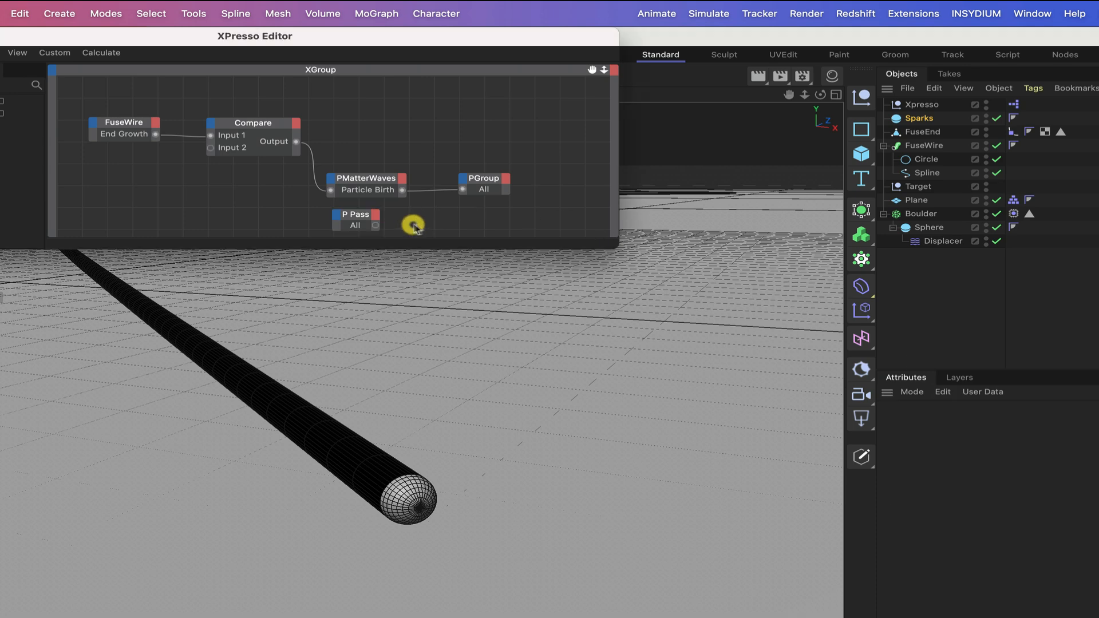
right_click(435, 223)
mouse_move(468, 251)
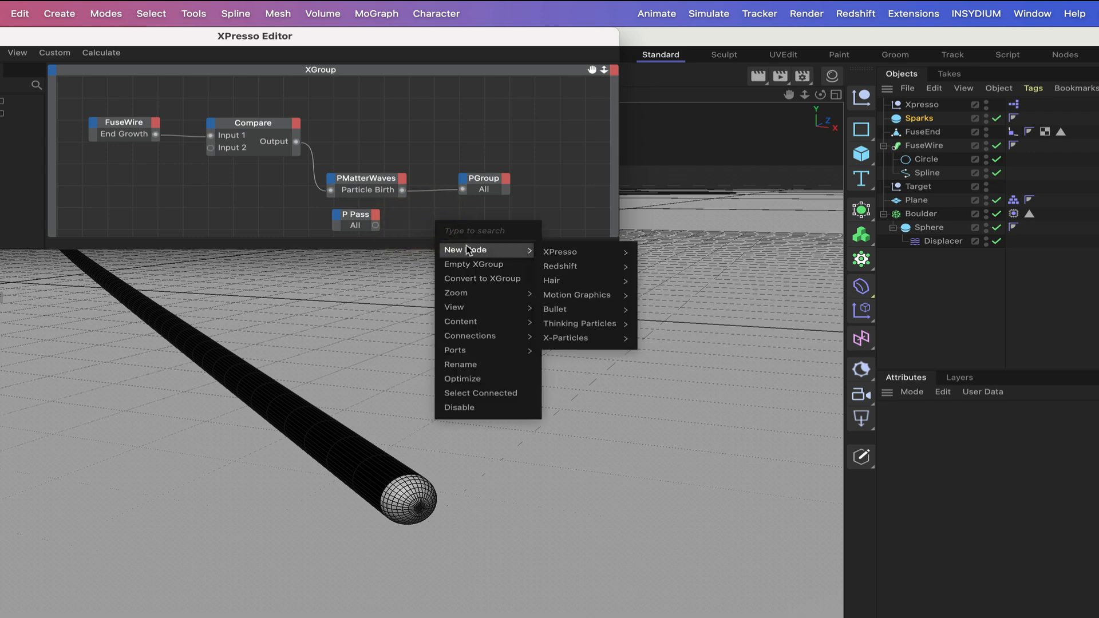
mouse_move(578, 324)
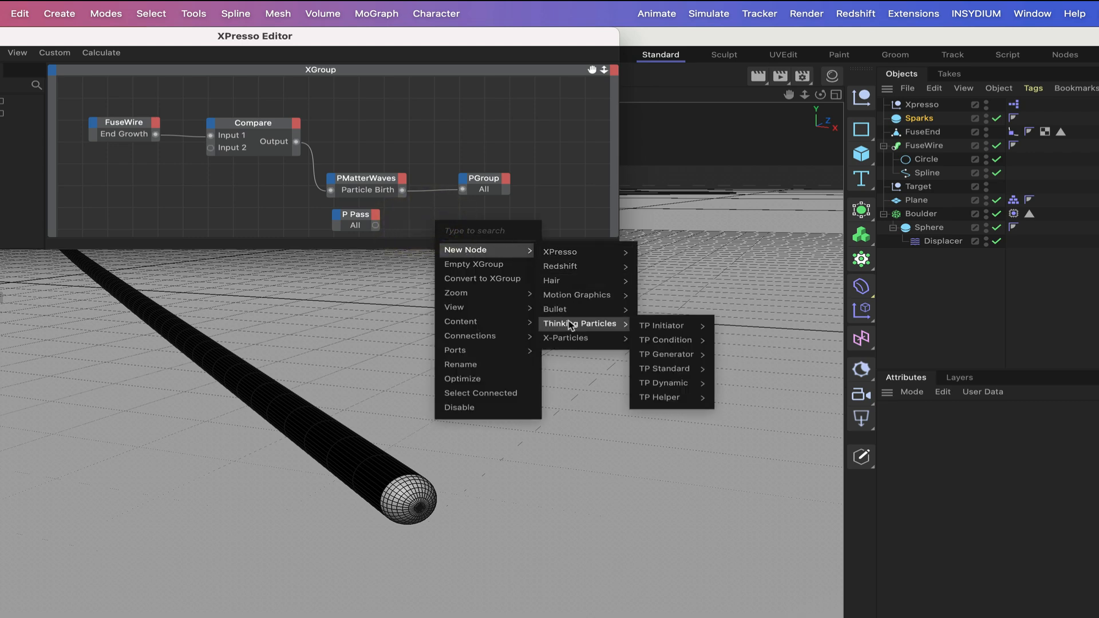
mouse_move(652, 328)
mouse_move(662, 370)
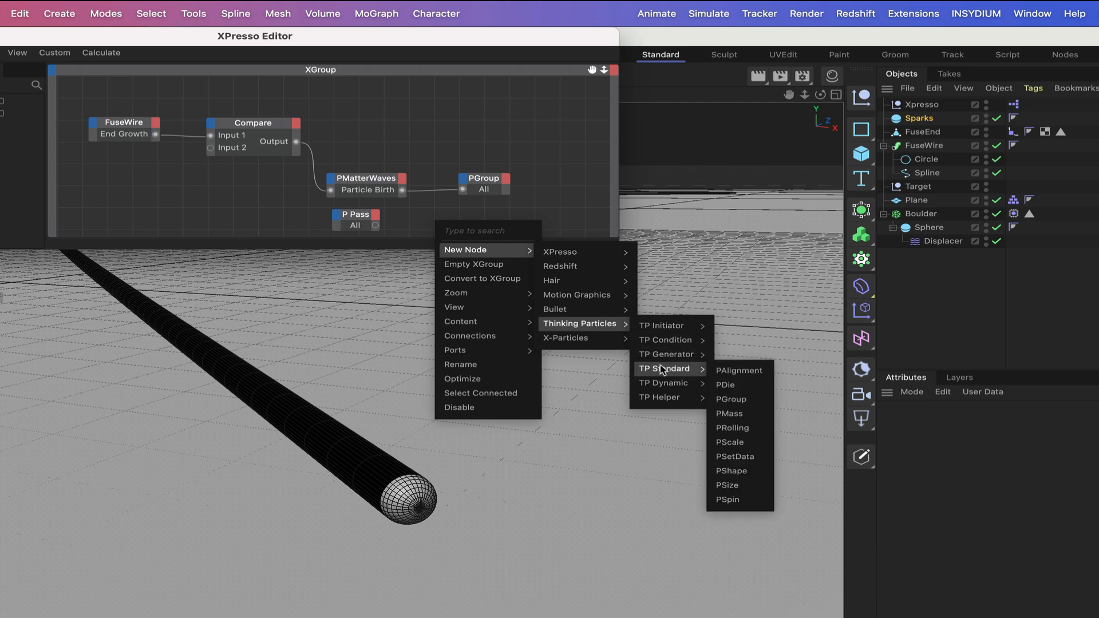
click(728, 471)
drag(454, 216, 493, 215)
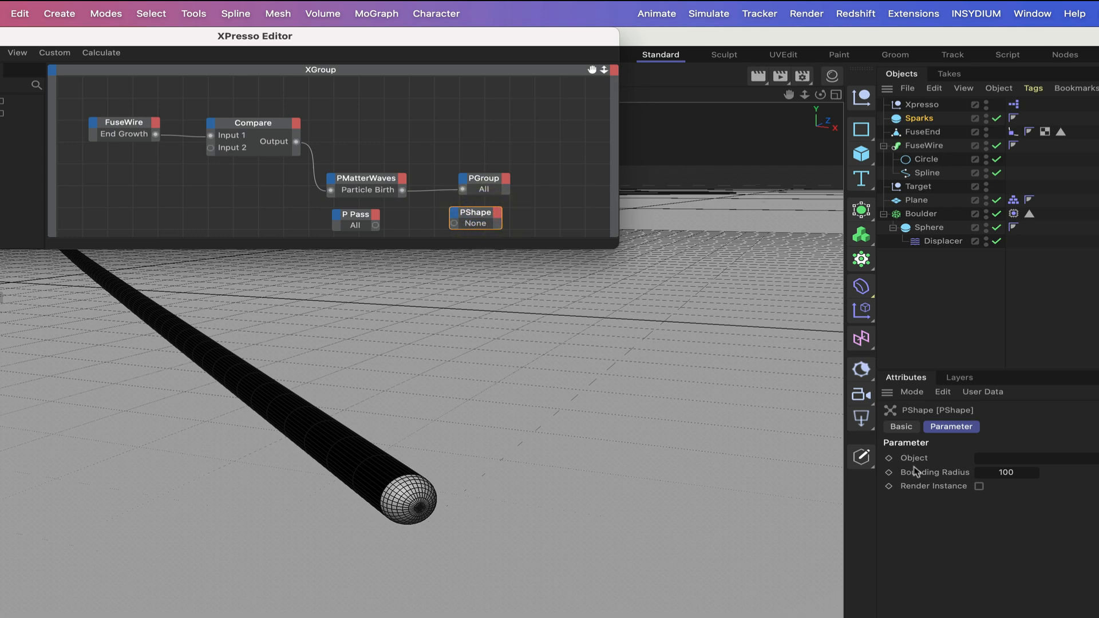
Give the PShape node Sparks as its object and a bounding radius of 0, and connect P Pass's particle output to it.
drag(919, 119, 1012, 458)
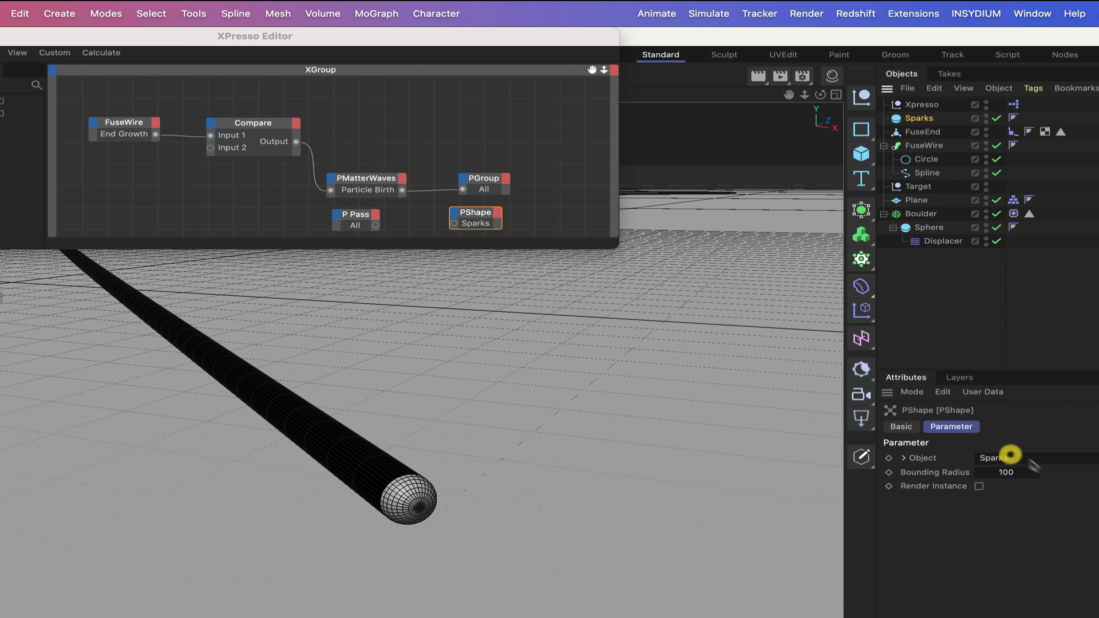
click(1012, 472)
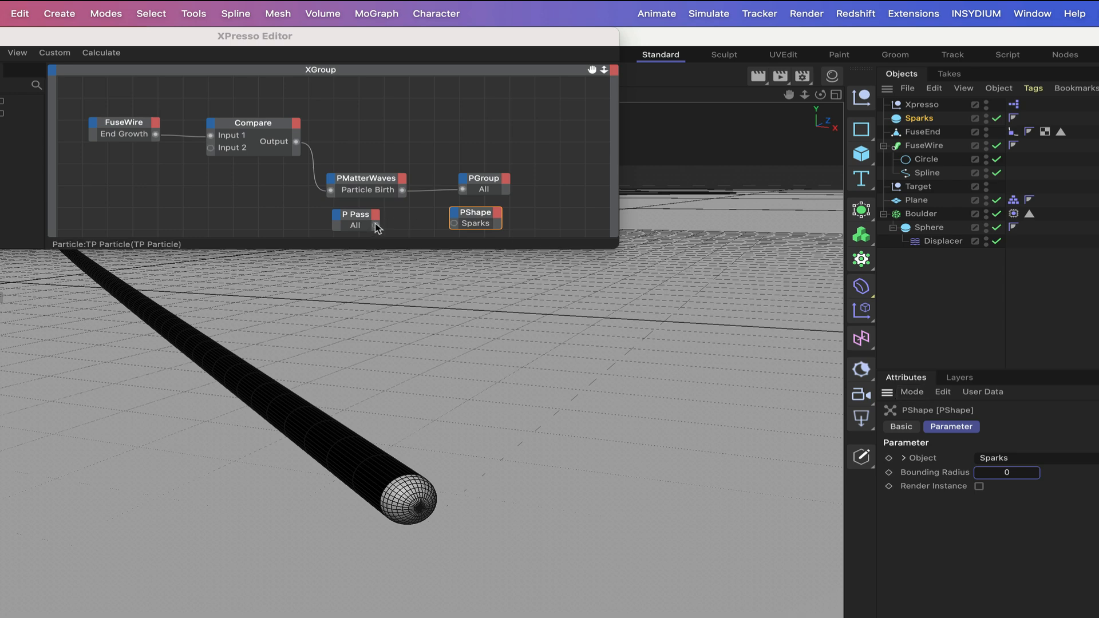
drag(376, 225, 496, 221)
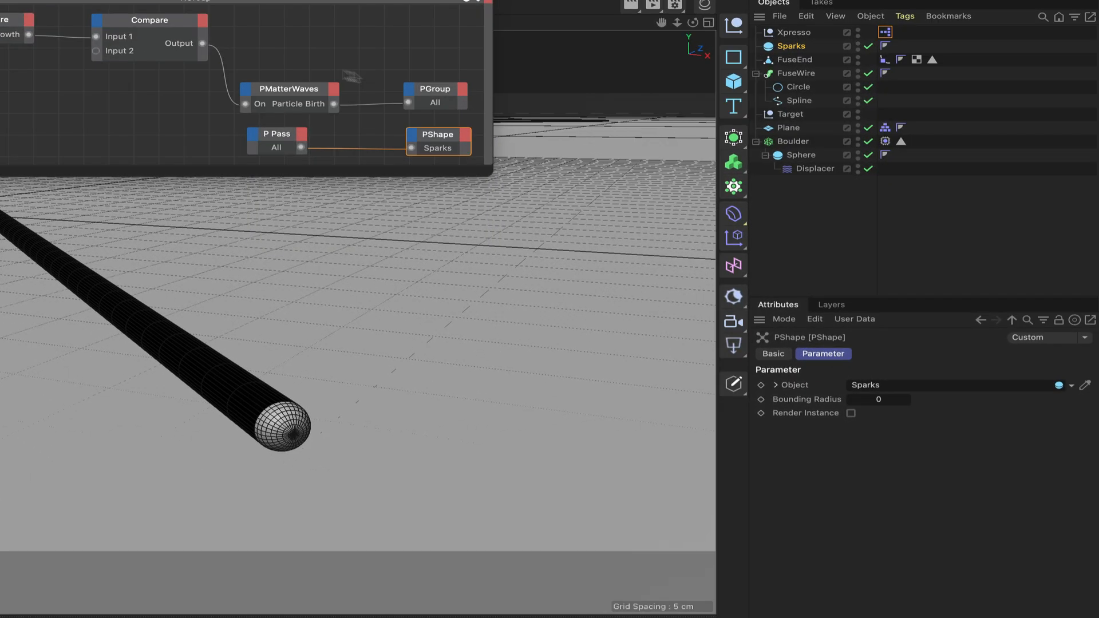
Assign FuseEnd as the PMatterWaves node's emitting object and its Polygon Selection tag as the selection.
click(277, 93)
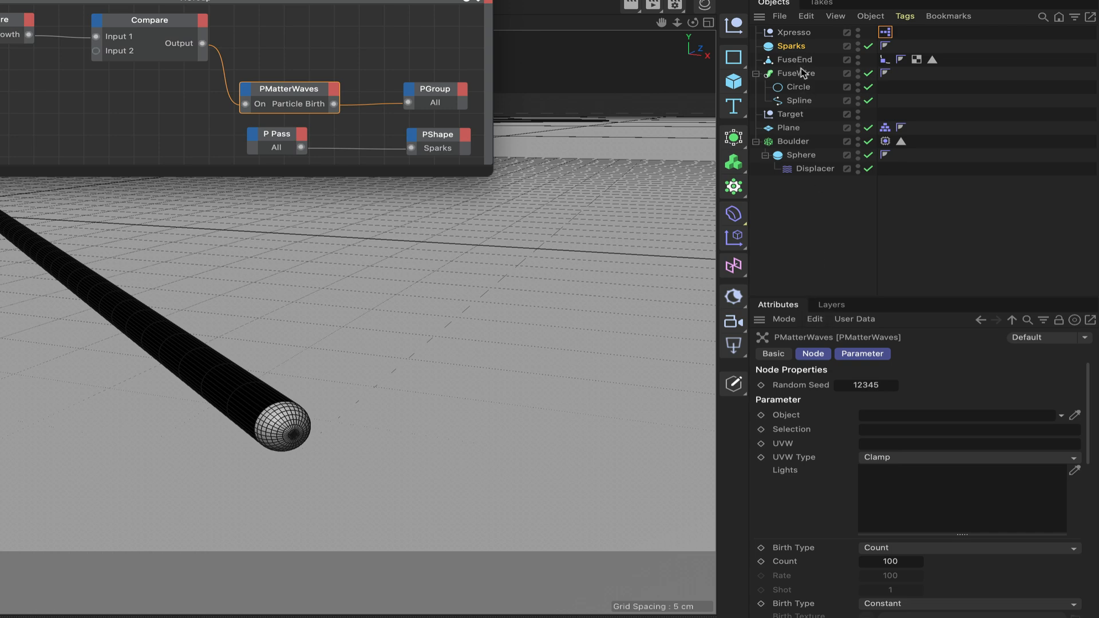
drag(790, 62, 907, 417)
drag(931, 60, 903, 430)
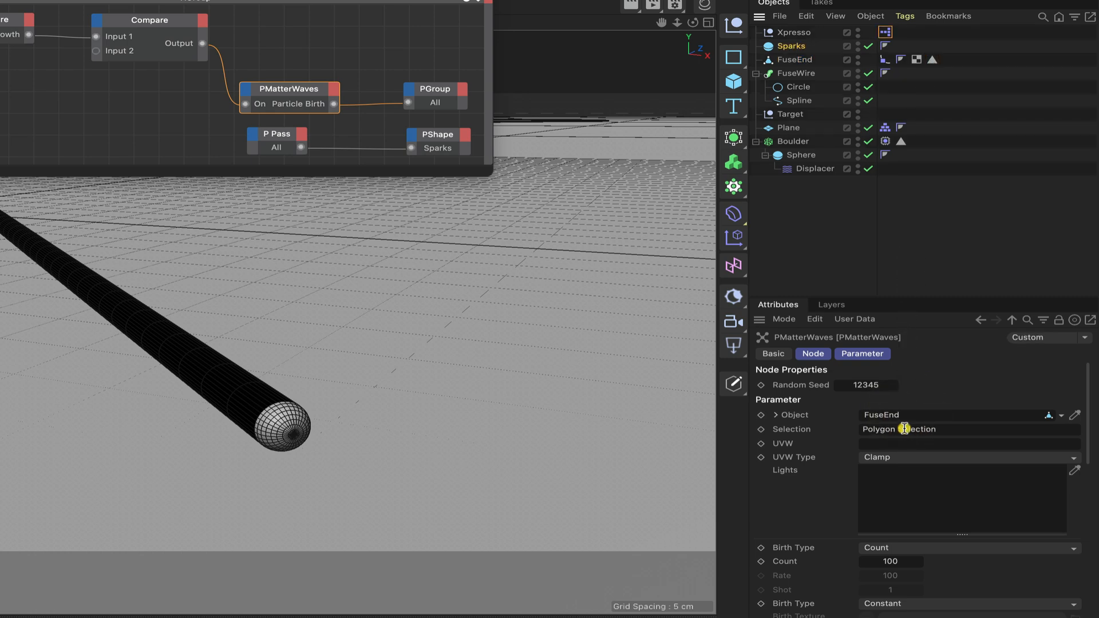
Set the PMatterWaves birth count to 150, the particle life to 15 F and the life variation to 30%.
scroll(850, 475, down, 3)
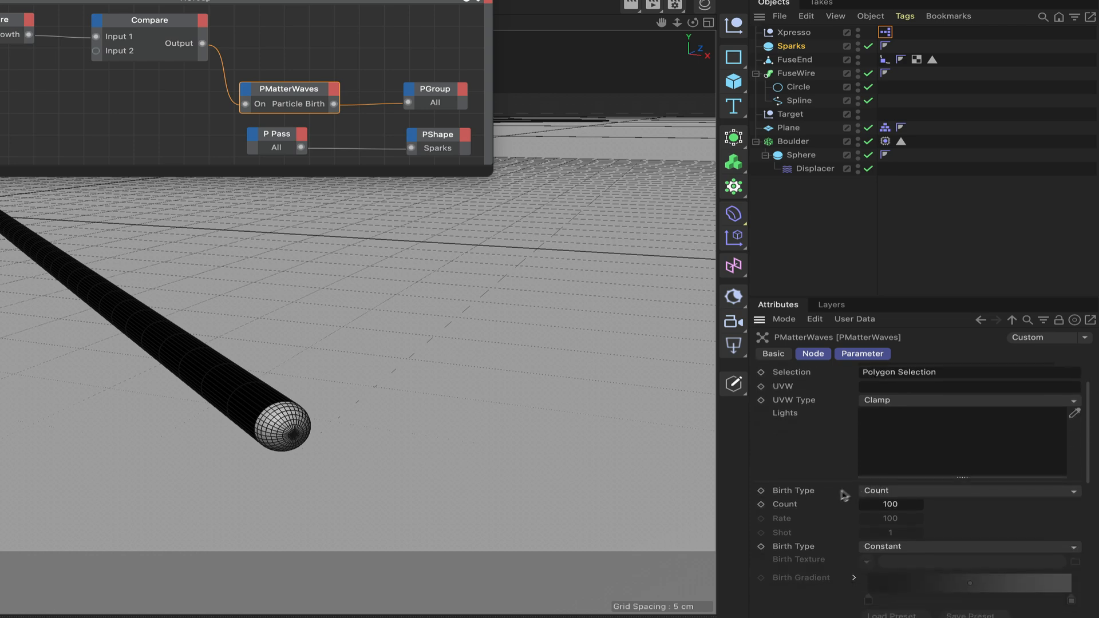
click(897, 504)
scroll(946, 530, down, 6)
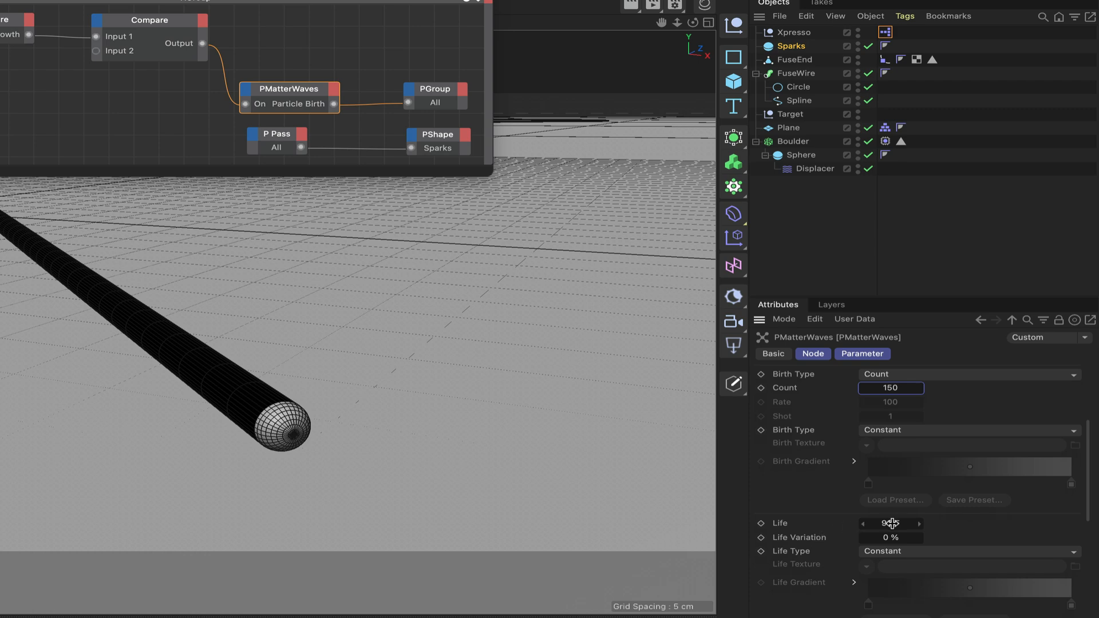
click(891, 523)
key(BackSpace)
text(15)
click(894, 538)
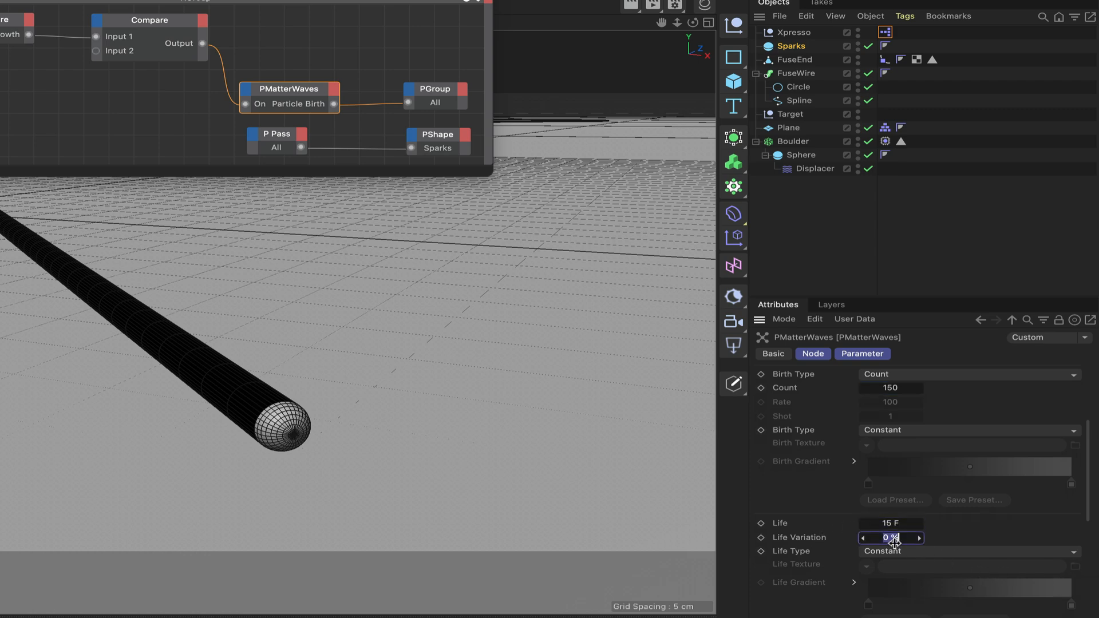
text(3)
Set the PMatterWaves particle speed to 200 with a speed variation of 30%.
scroll(927, 528, down, 5)
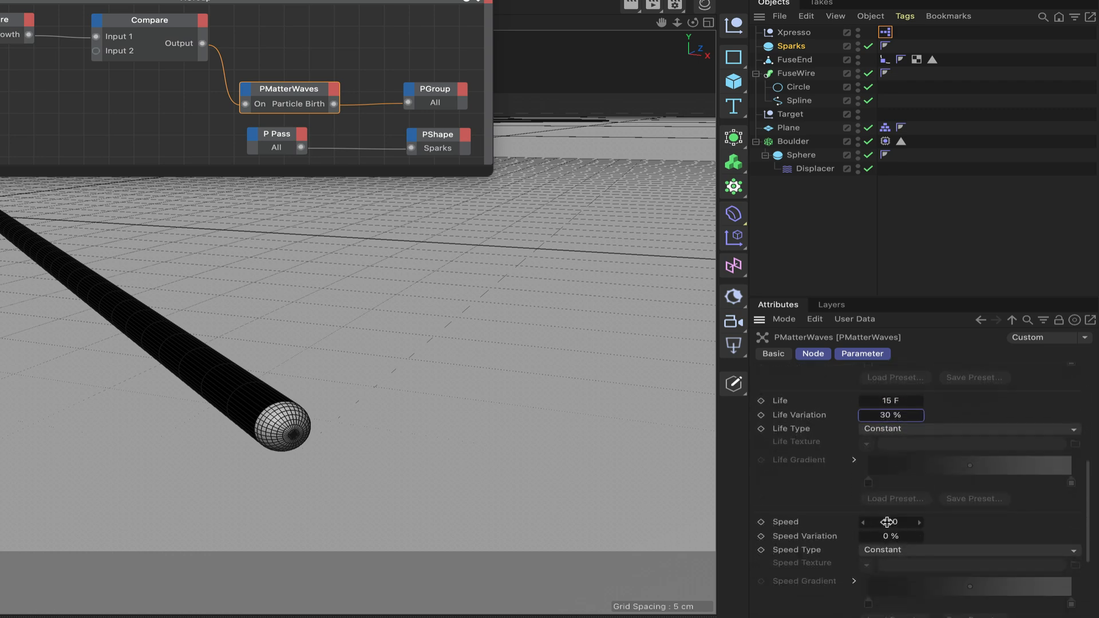
click(888, 522)
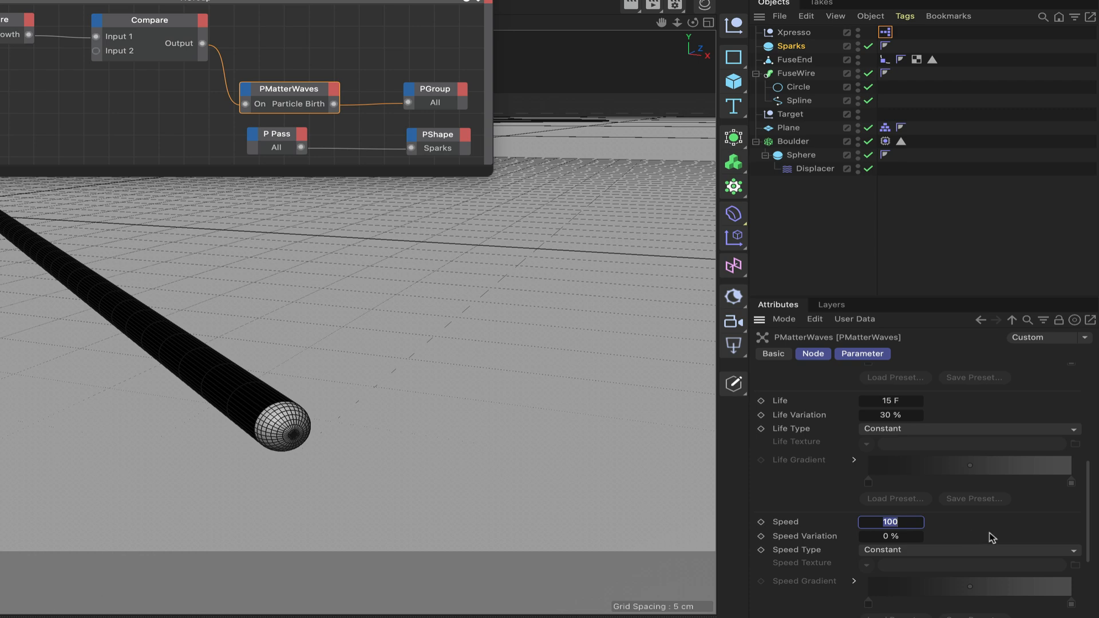
text(200)
click(884, 536)
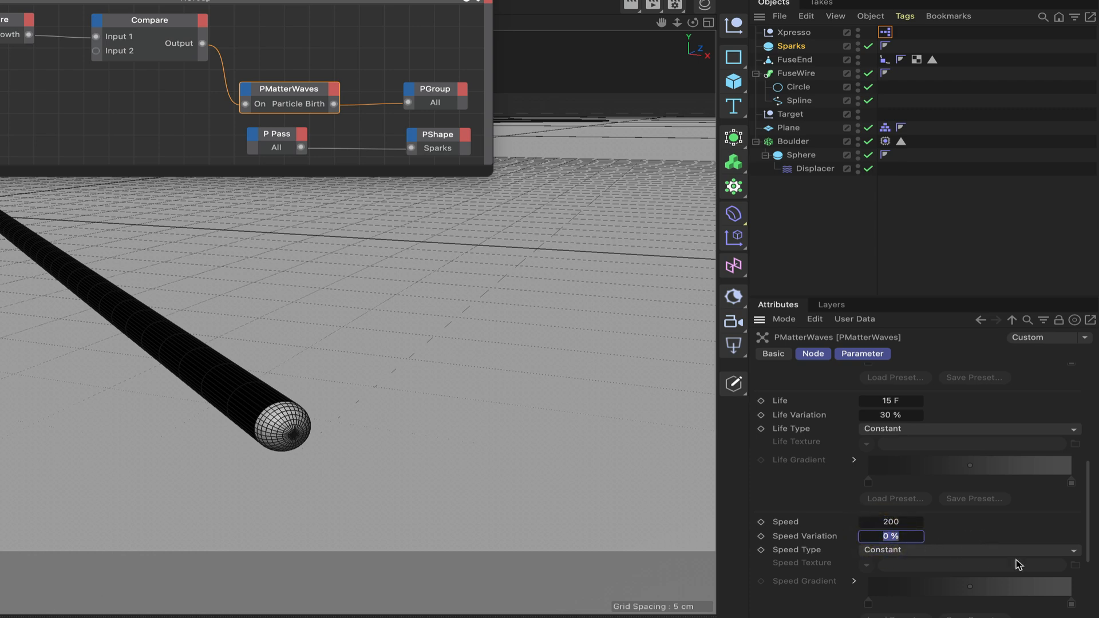
scroll(965, 544, down, 5)
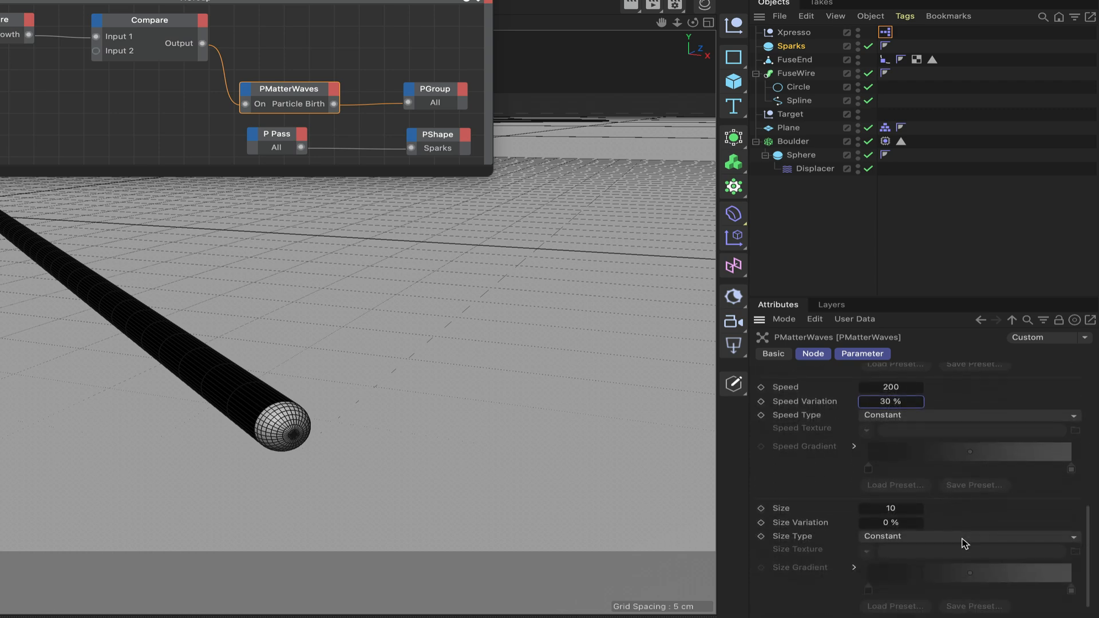
Set the PMatterWaves particle size to 2 with a size variation of 30%, and close the XPresso Editor.
click(888, 507)
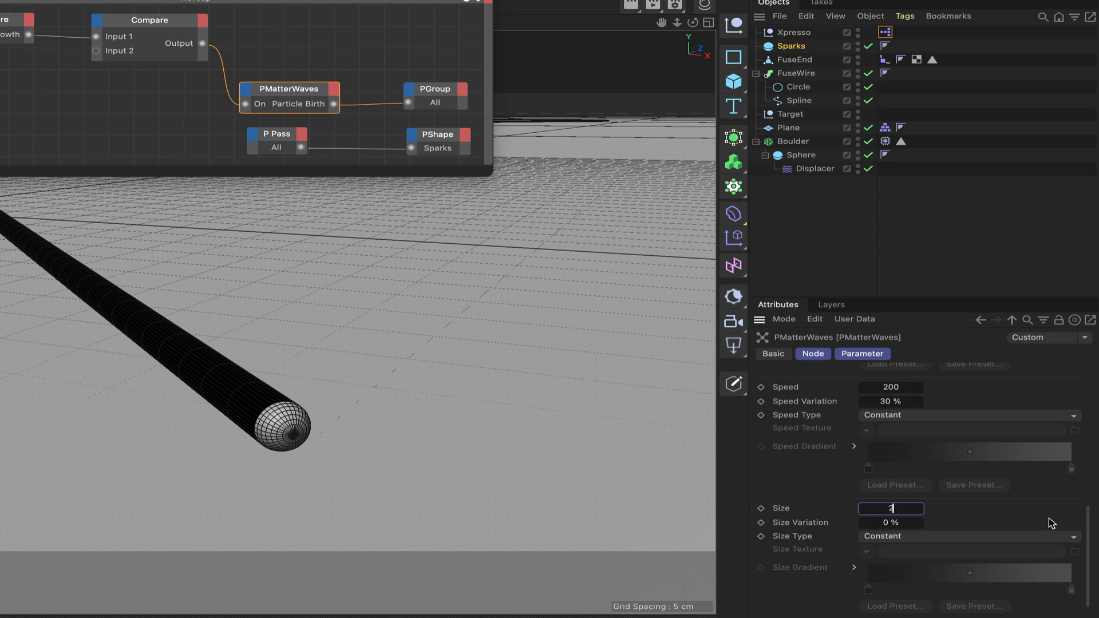
click(890, 522)
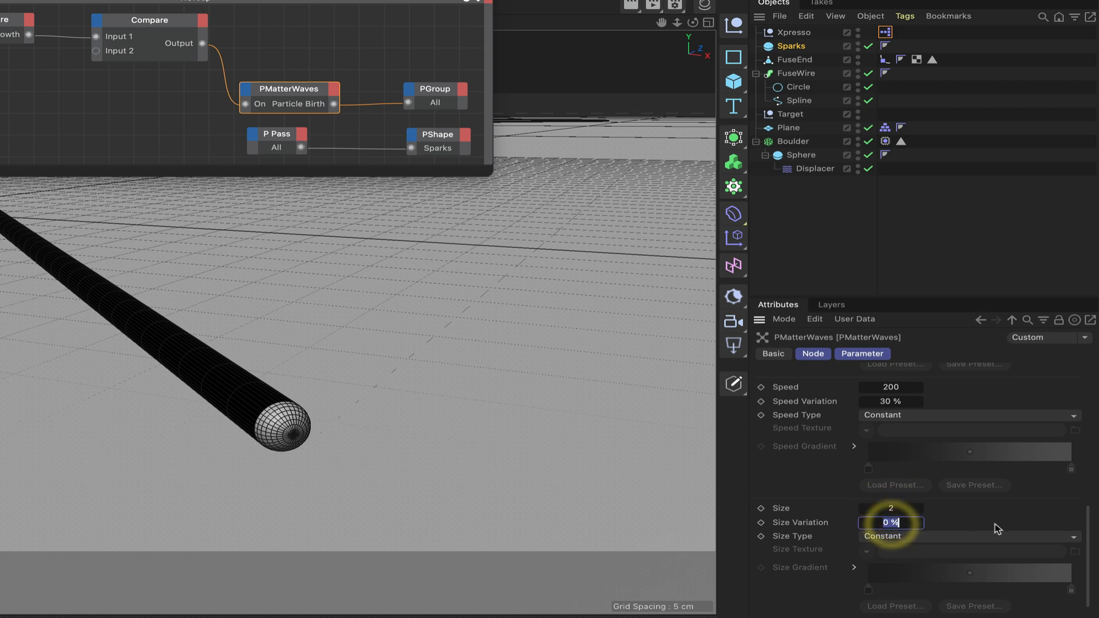
text(30)
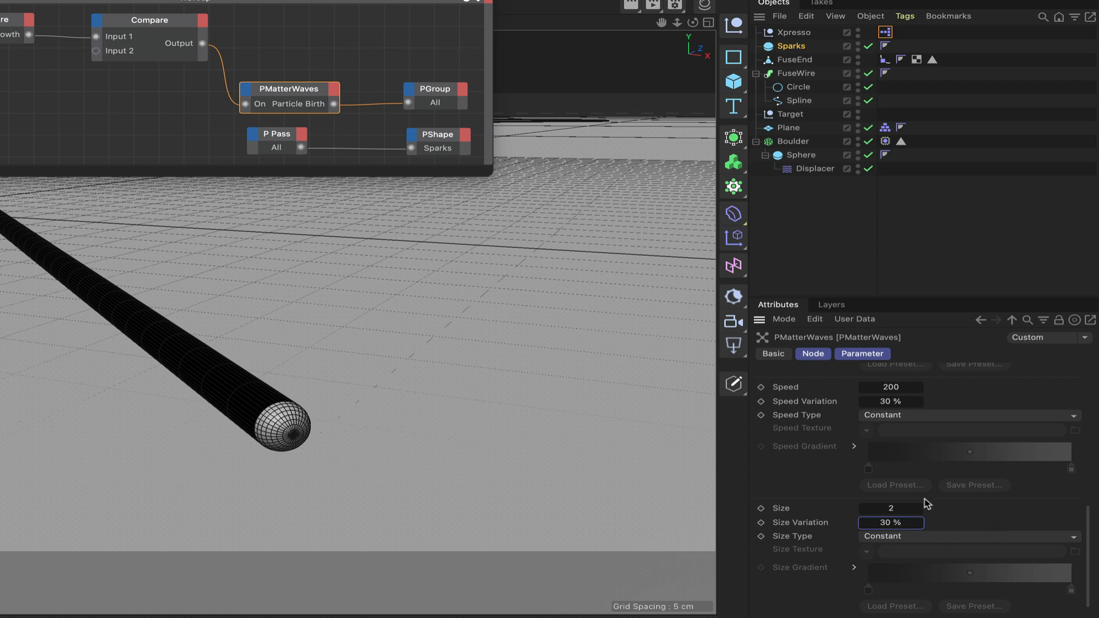
scroll(927, 503, up, 4)
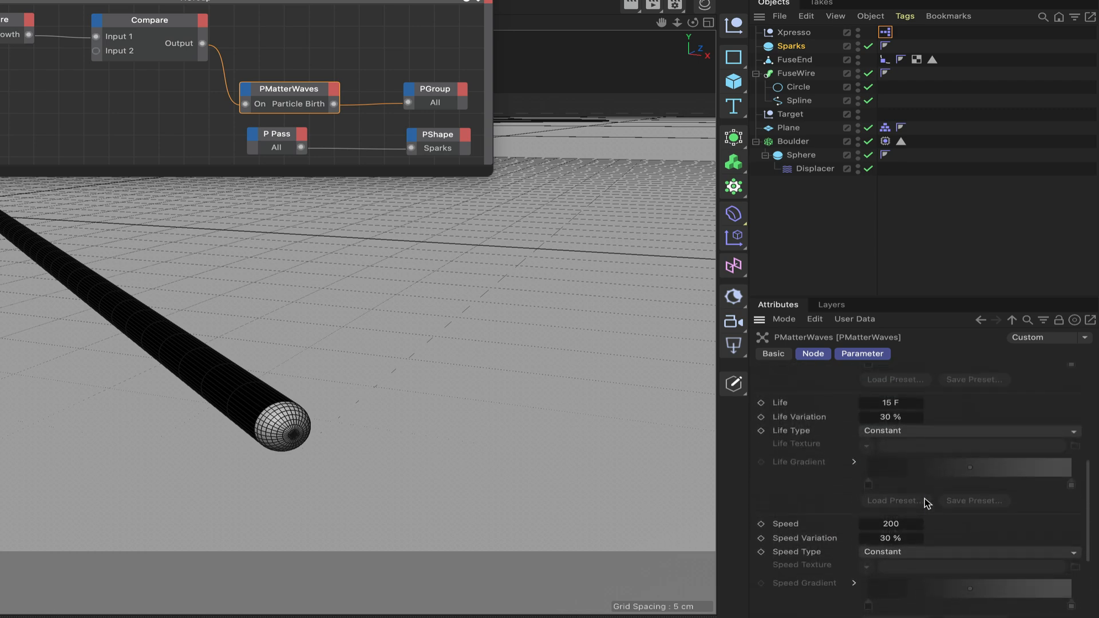
scroll(925, 498, up, 4)
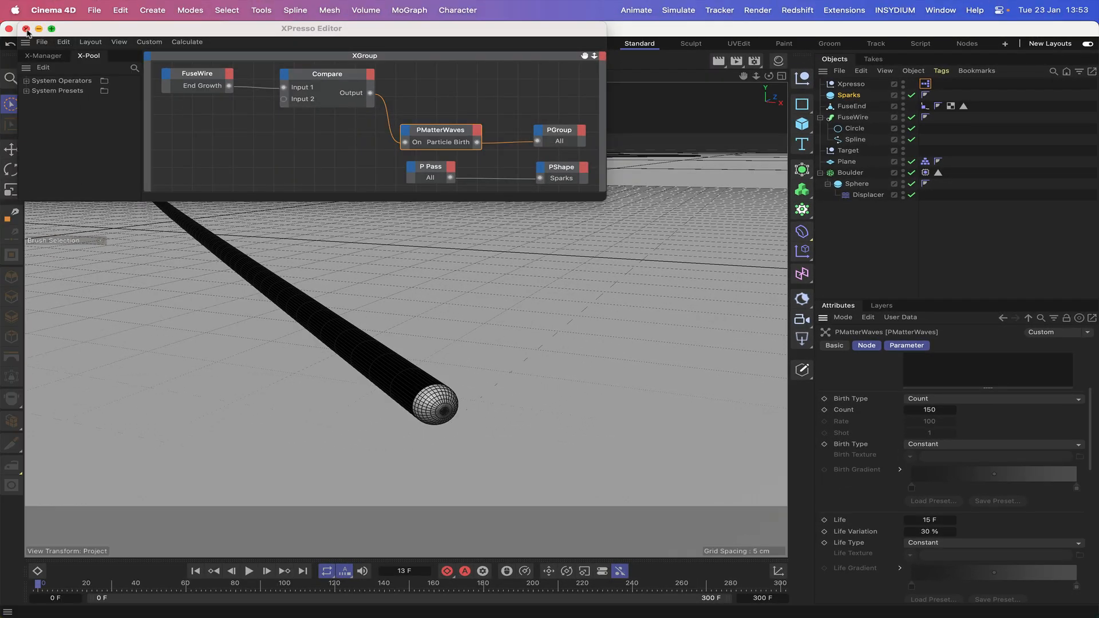
click(26, 29)
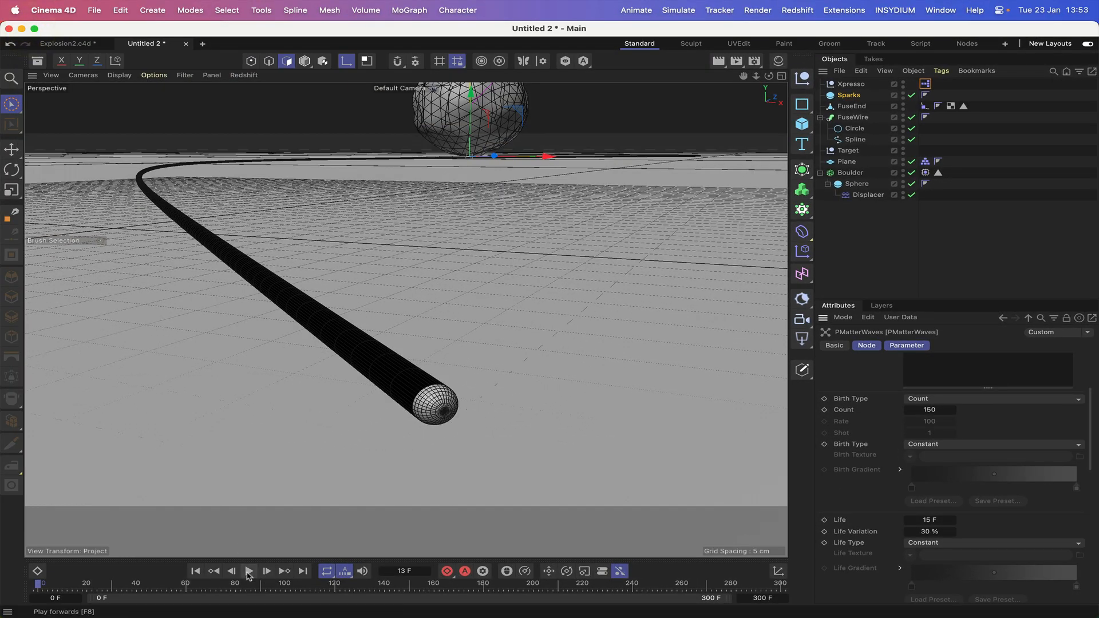
Play the animation to check the sparks along the burning fuse and the boulder's explosion, and return to the first frame.
click(248, 571)
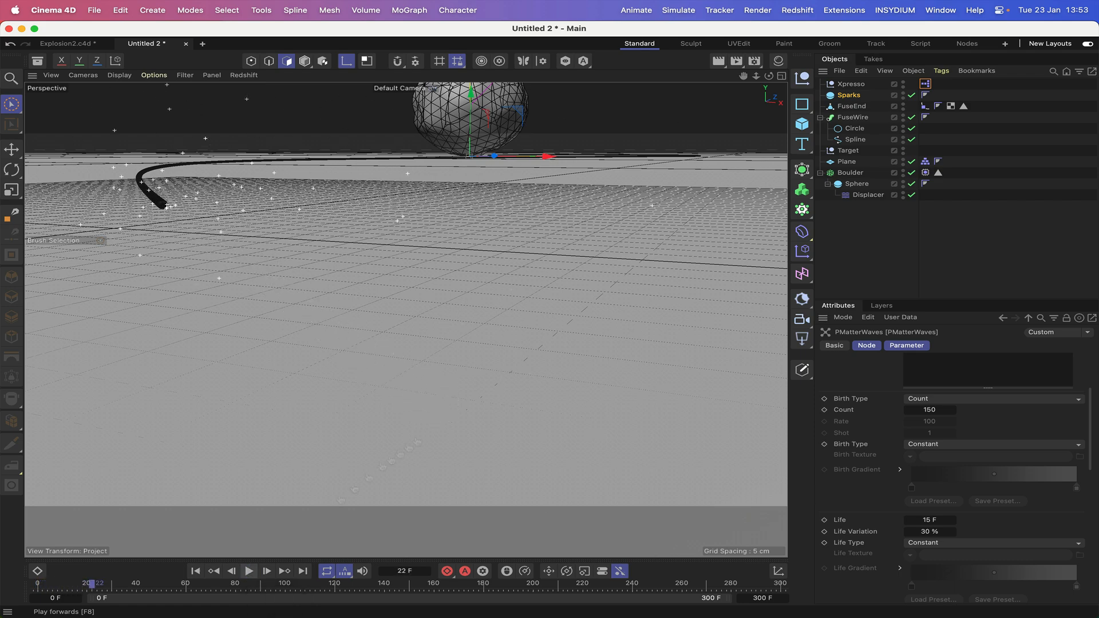
right_drag(744, 78, 641, 78)
drag(744, 78, 779, 203)
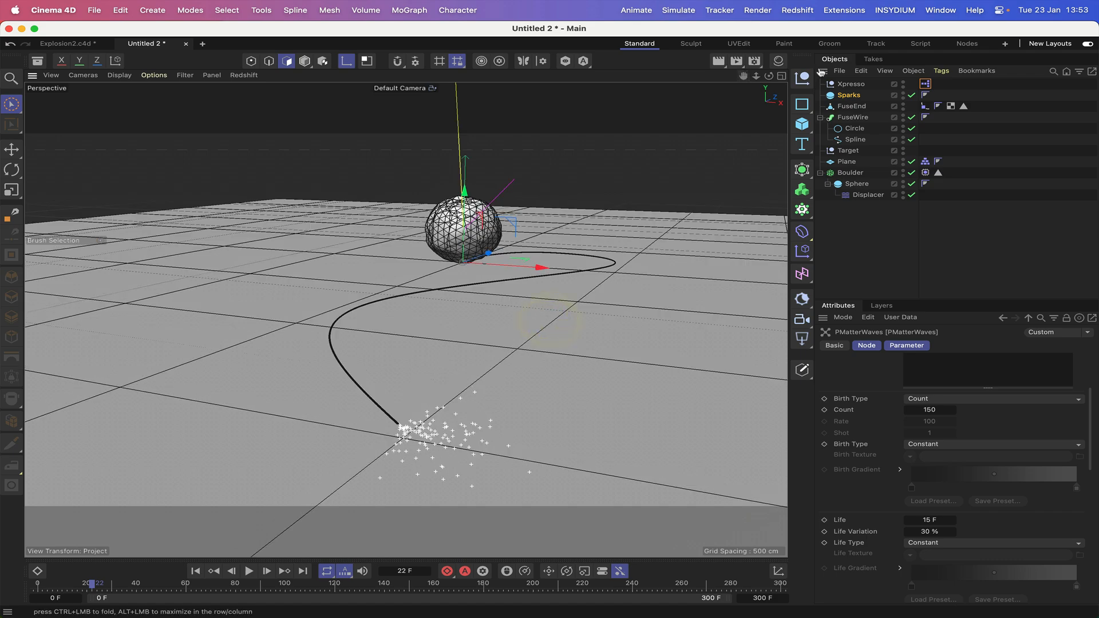
drag(768, 75, 730, 76)
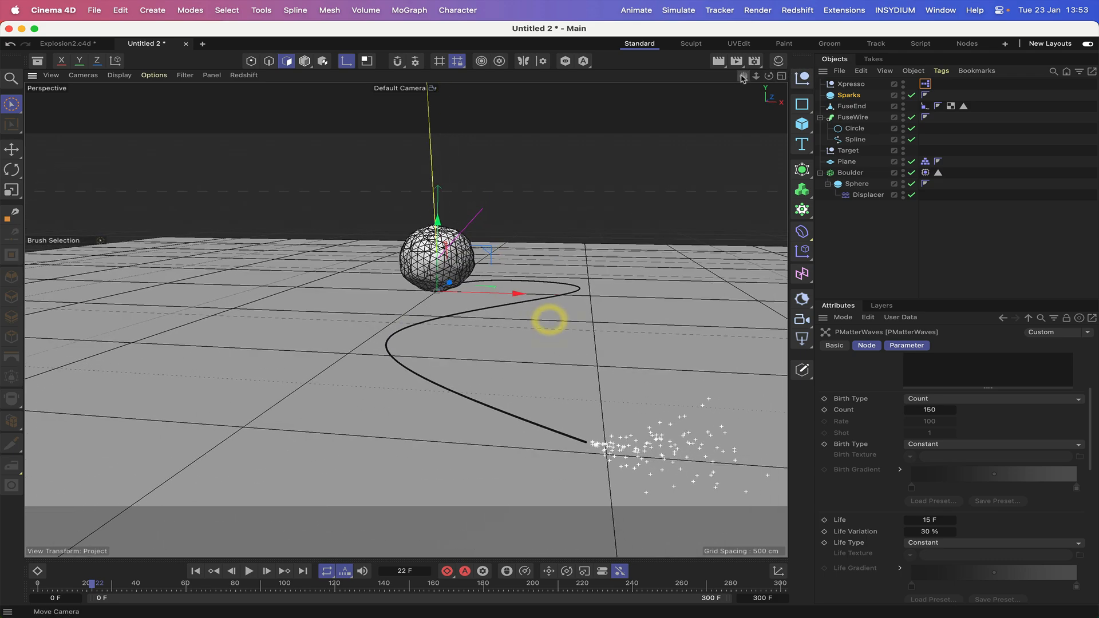
click(248, 571)
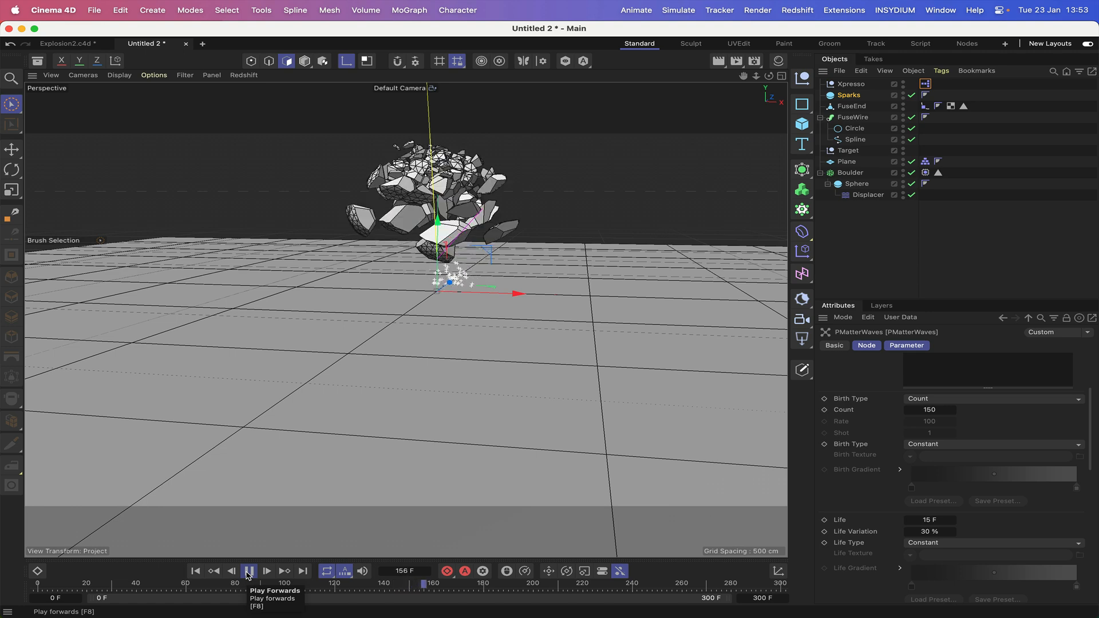
click(248, 571)
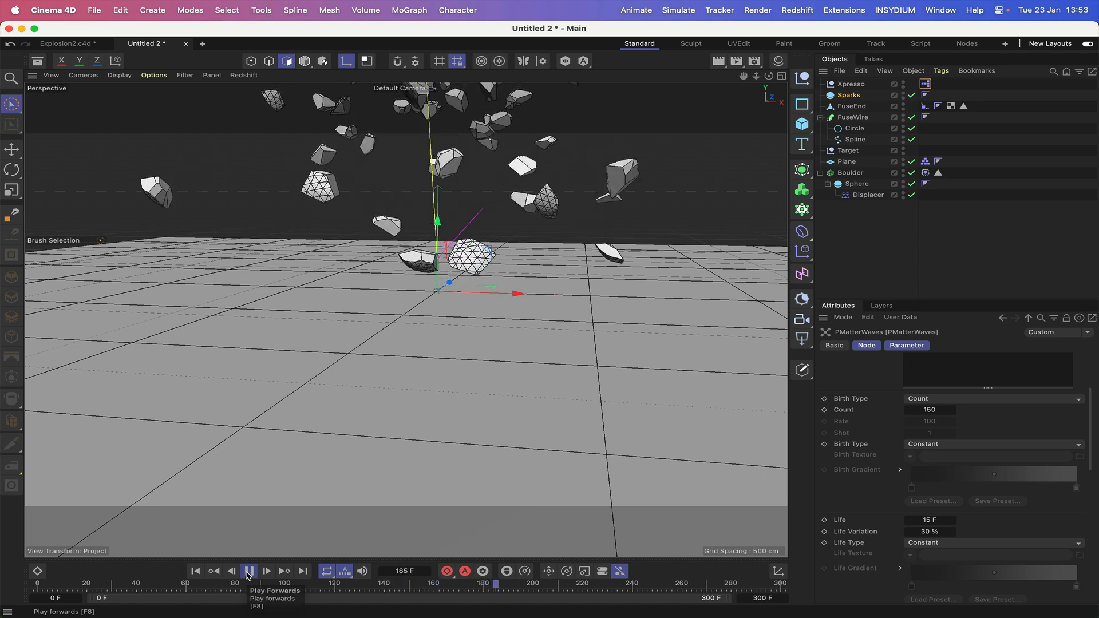
click(195, 571)
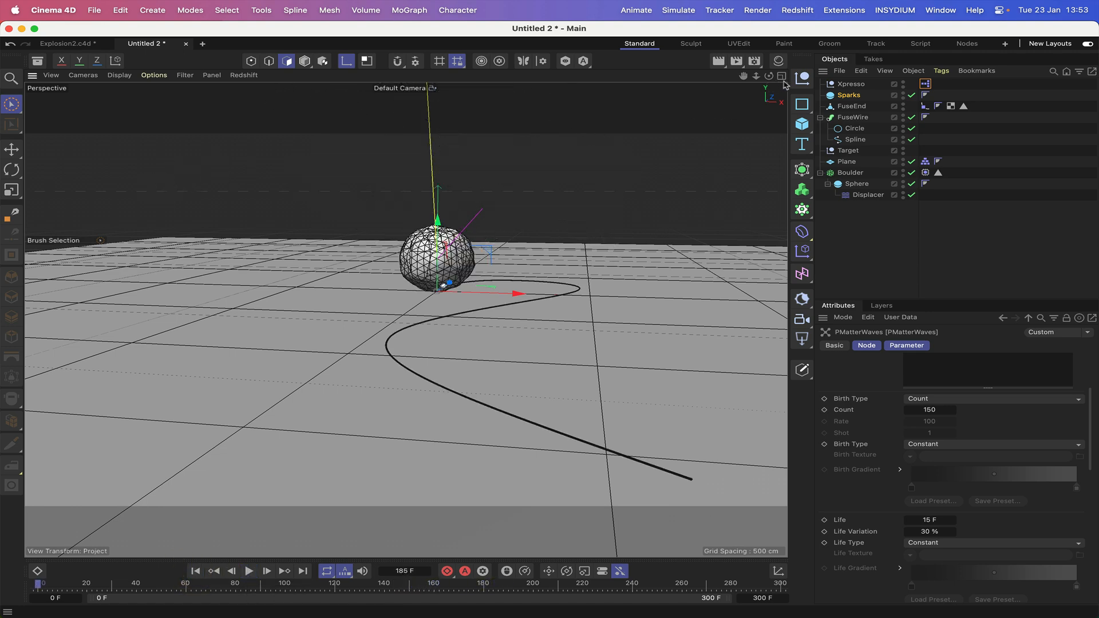
mouse_move(769, 75)
mouse_down()
mouse_move(830, 72)
mouse_move(699, 87)
mouse_up()
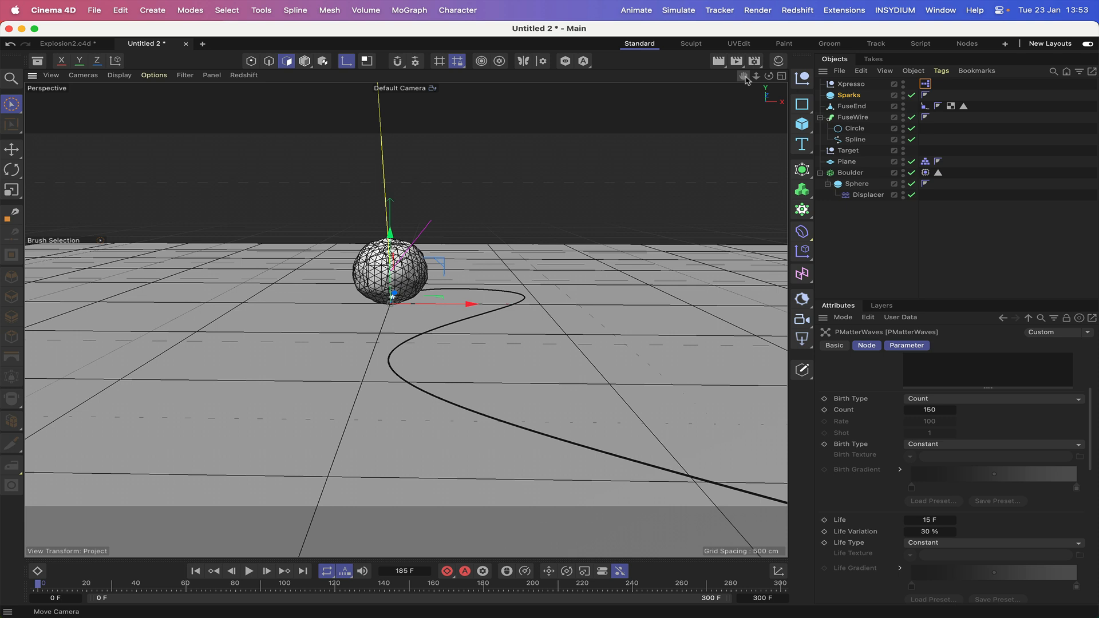
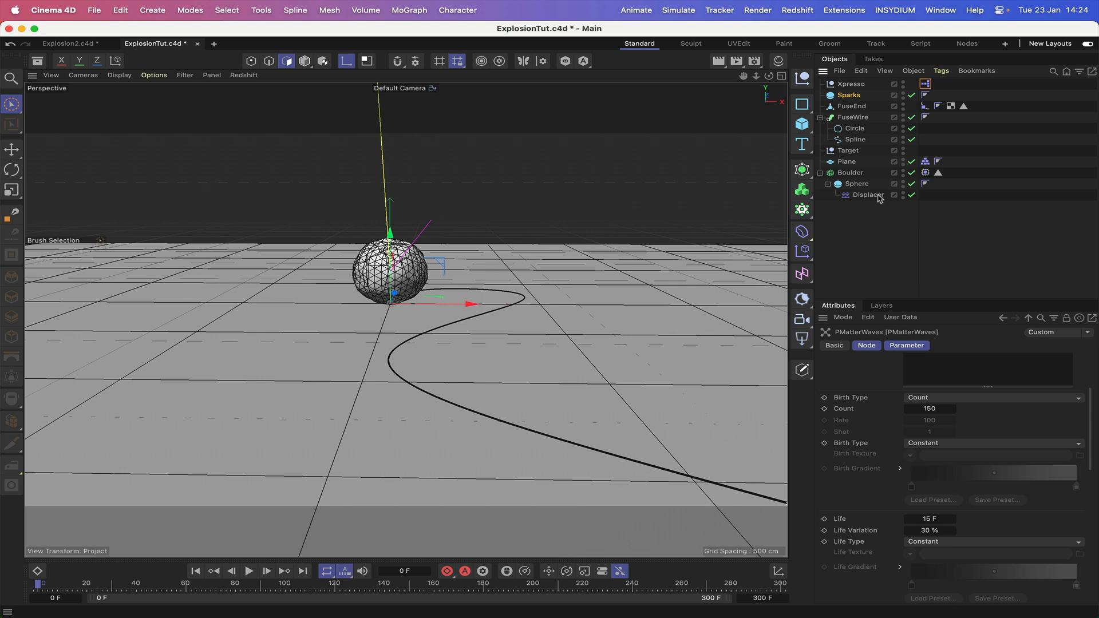
Add a Pyro Emitter simulation tag to Boulder and place it after the object's existing tags.
click(848, 173)
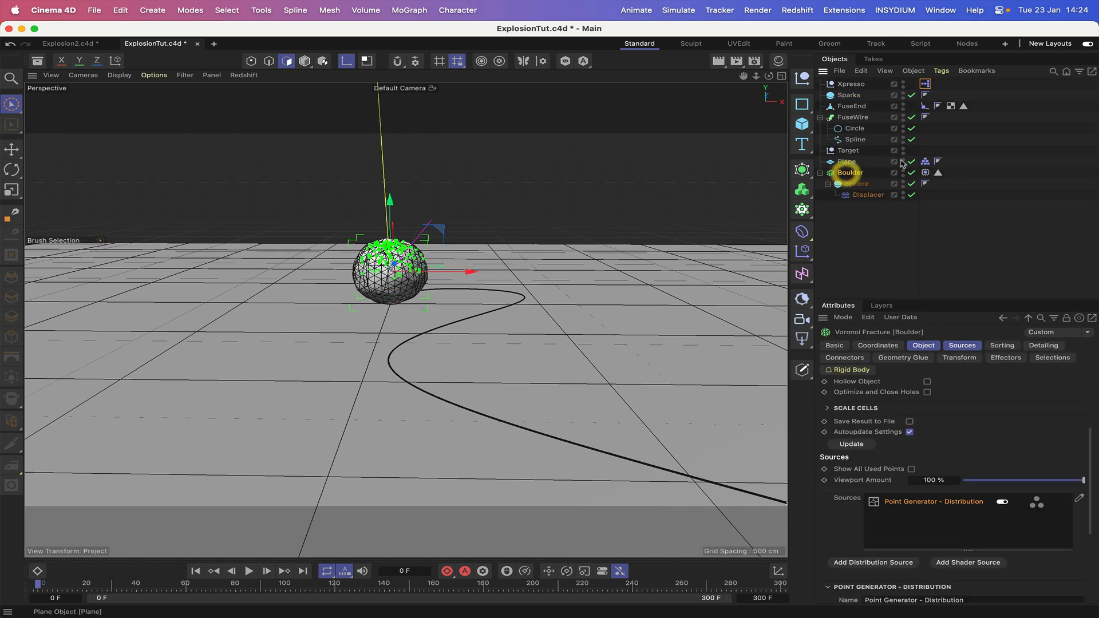
click(939, 71)
mouse_move(976, 237)
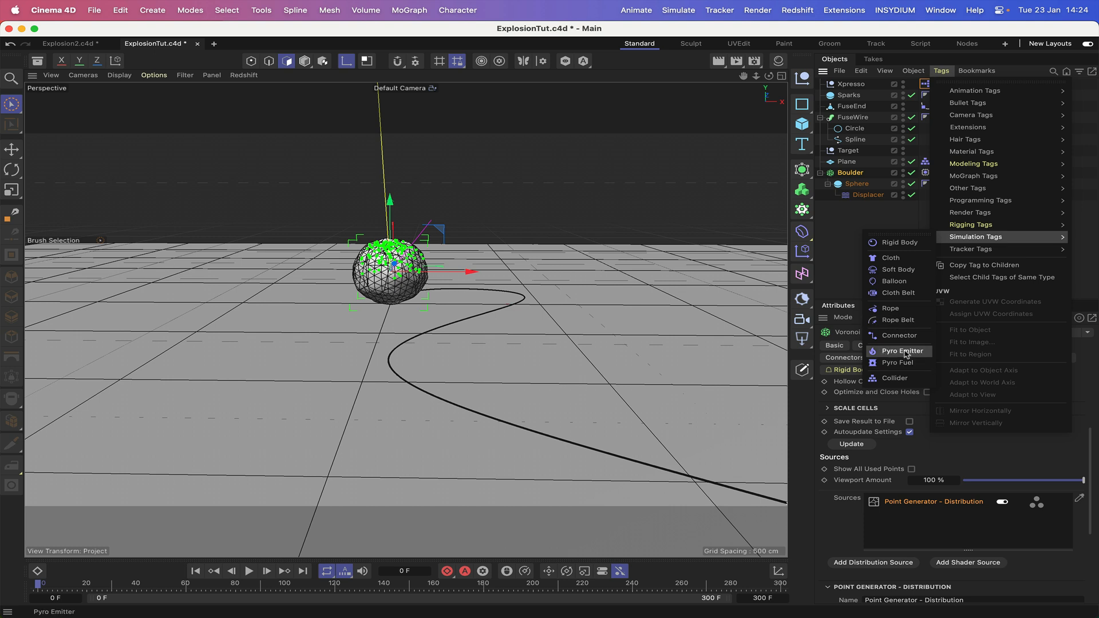
click(902, 351)
drag(925, 172, 953, 170)
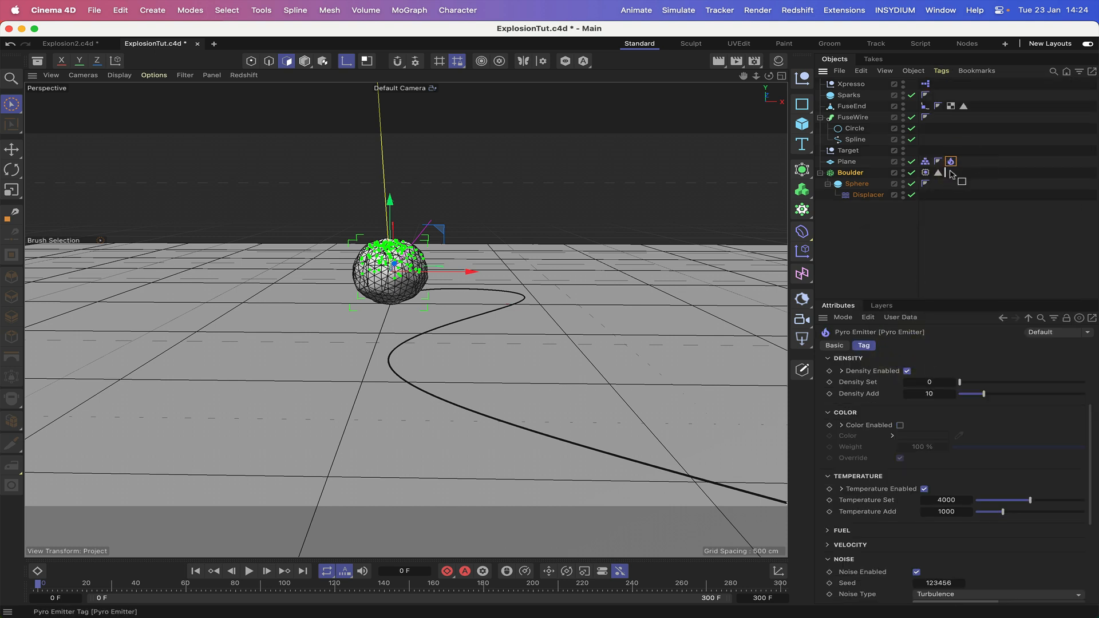
Add a Collider simulation tag to Boulder.
click(941, 71)
mouse_move(997, 218)
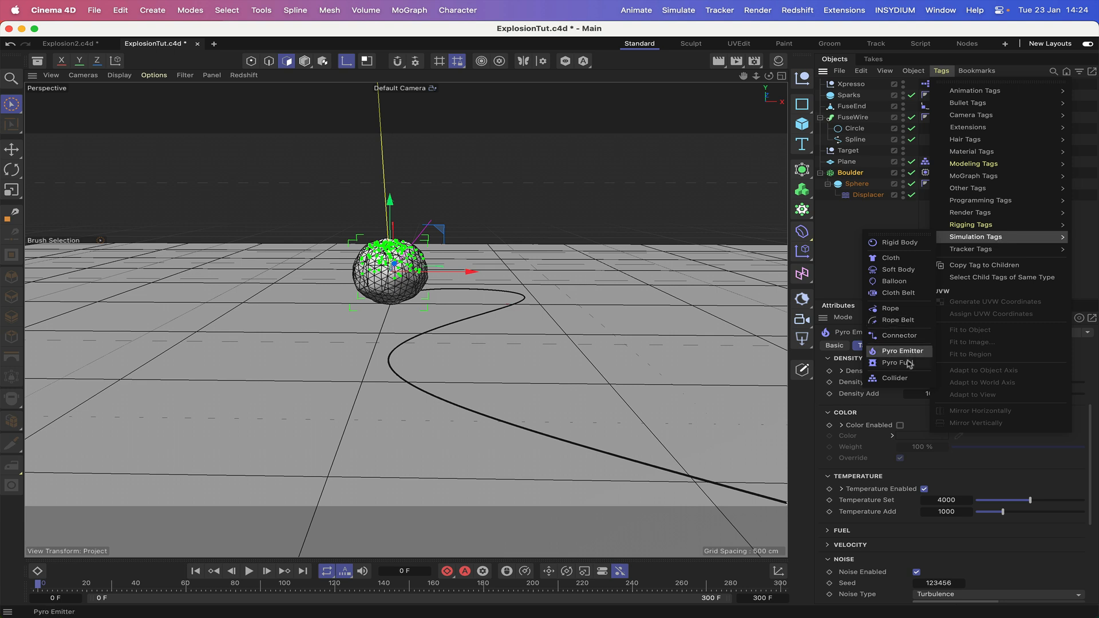
click(902, 378)
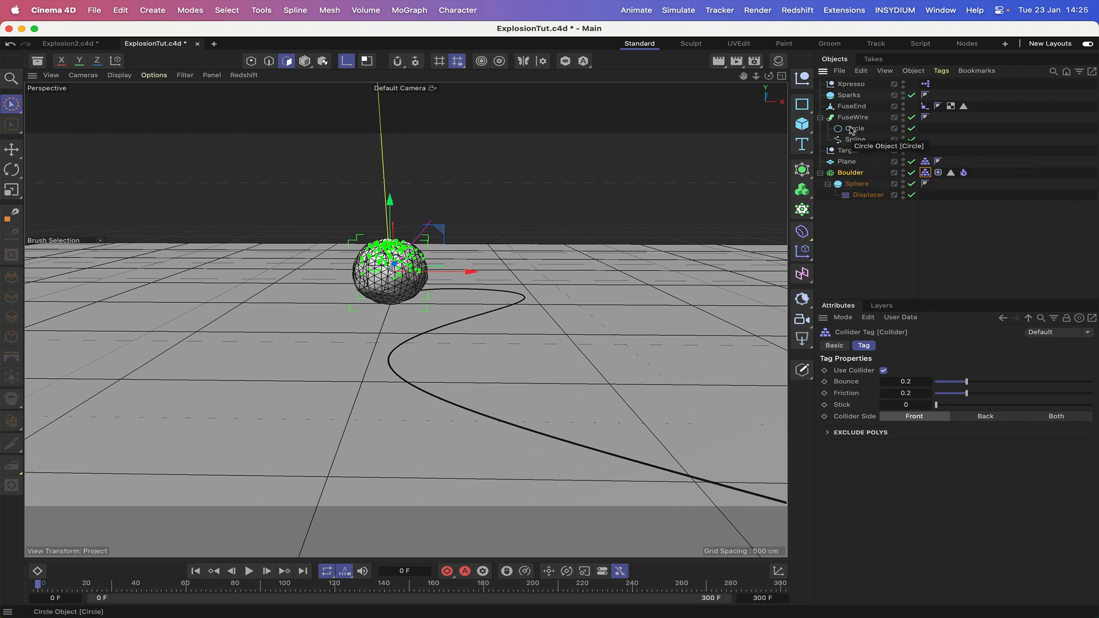
Add a Simulation Scene, create its Pyro Output object, and place that output directly above Boulder in the hierarchy.
click(678, 11)
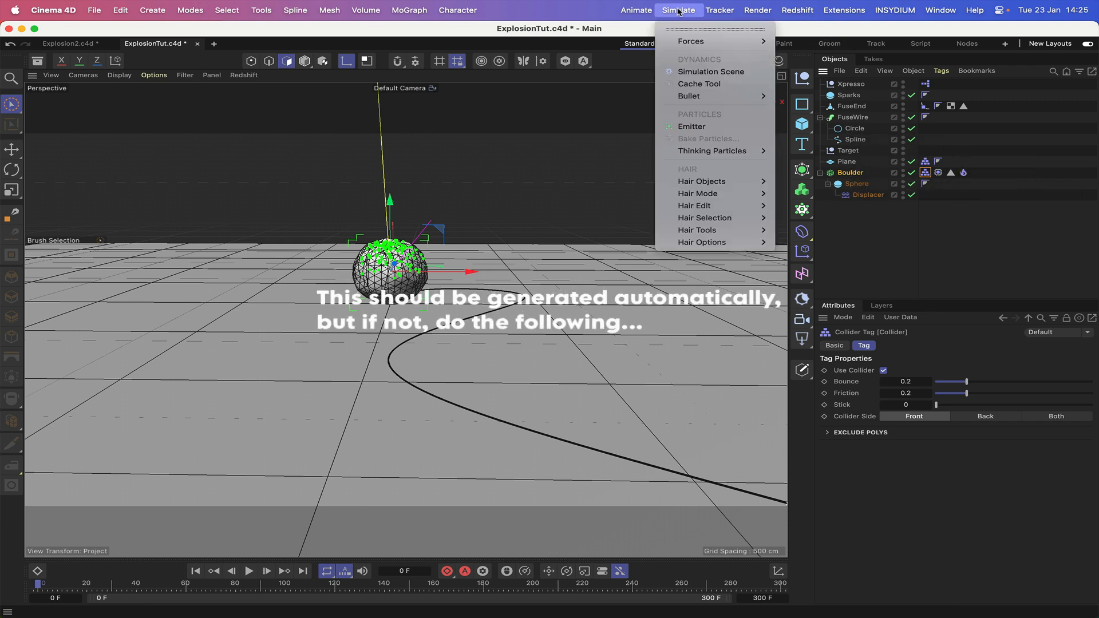
click(702, 72)
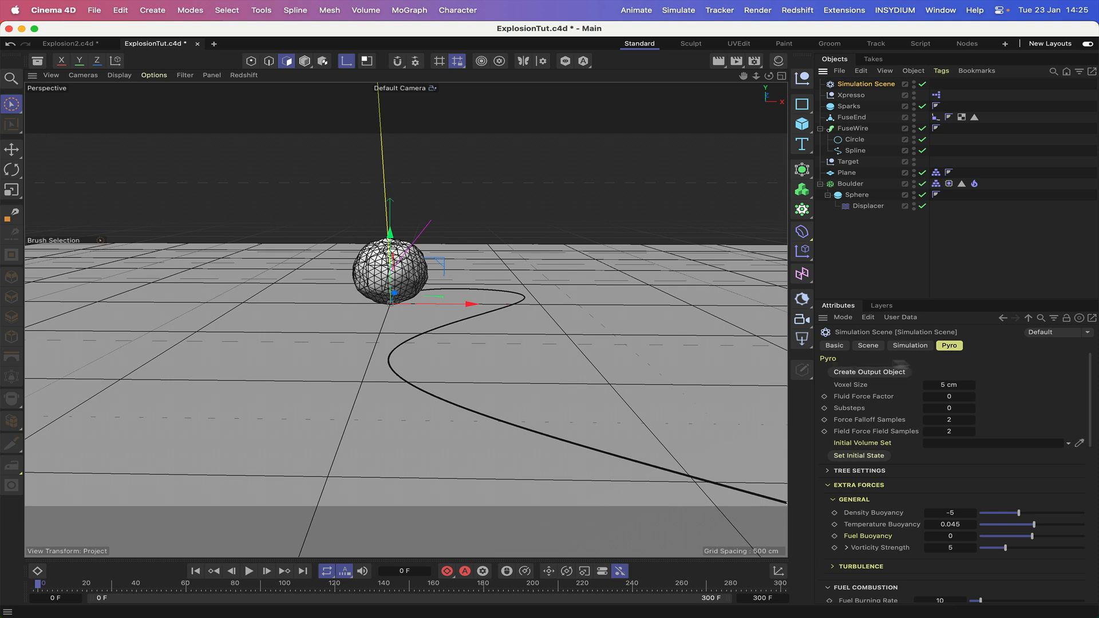
click(878, 373)
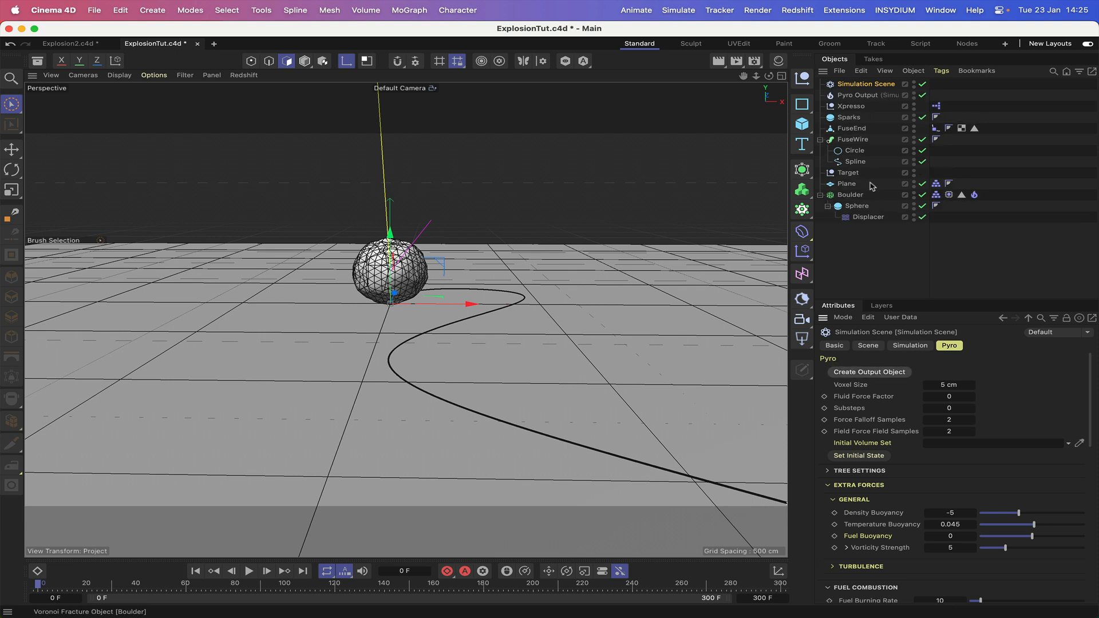
drag(865, 94, 862, 196)
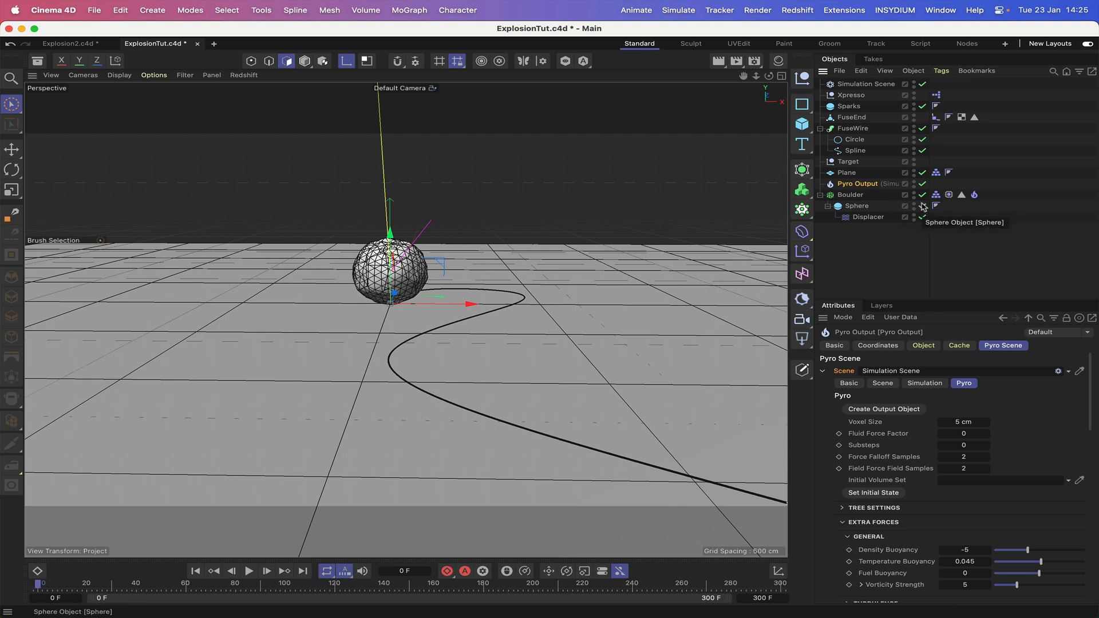
Set the Boulder's Pyro Emitter tag to 2 substeps and a surface thickness of 3 cm.
click(975, 195)
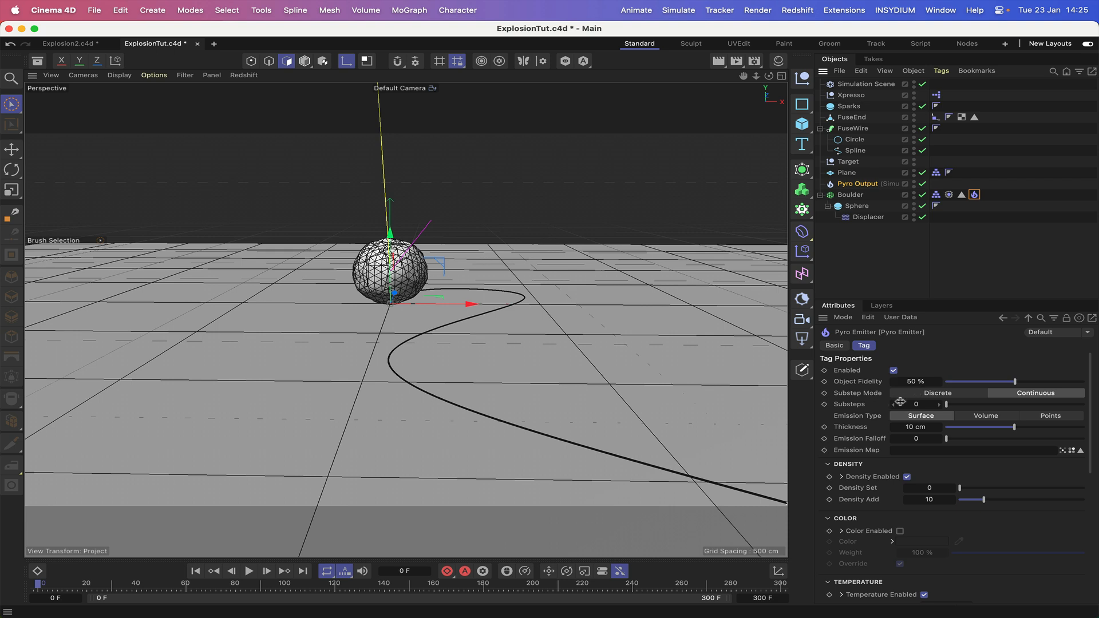
double_click(911, 402)
text(2)
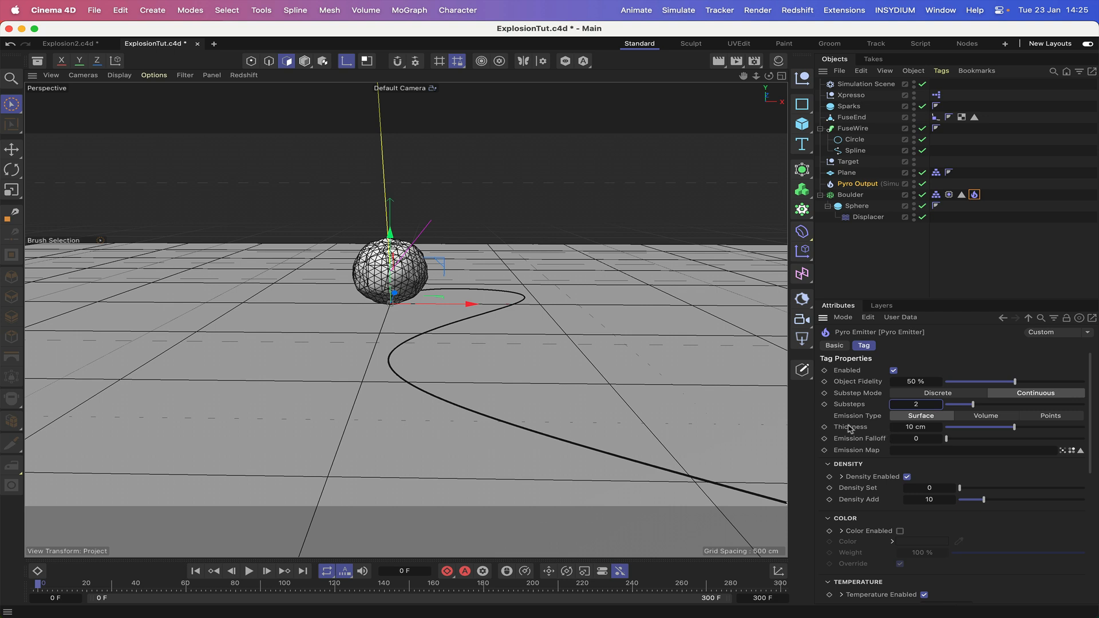
double_click(909, 427)
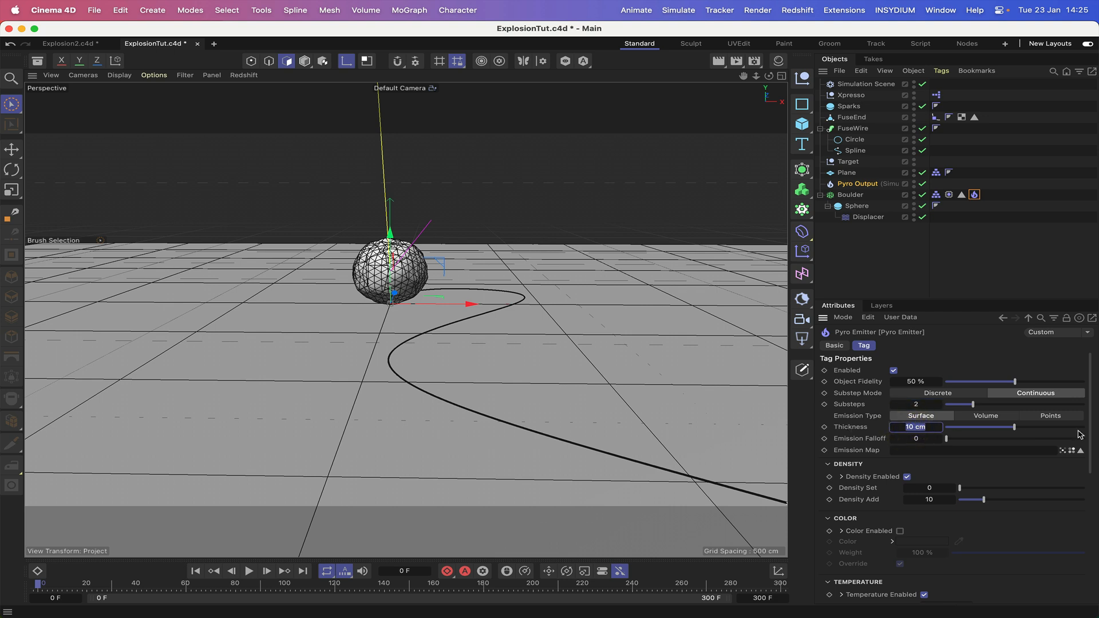
text(3)
key(Return)
Use the Boulder's Inside Faces selection as the Pyro Emitter's Emission Map and set Density Set to 1.
click(961, 195)
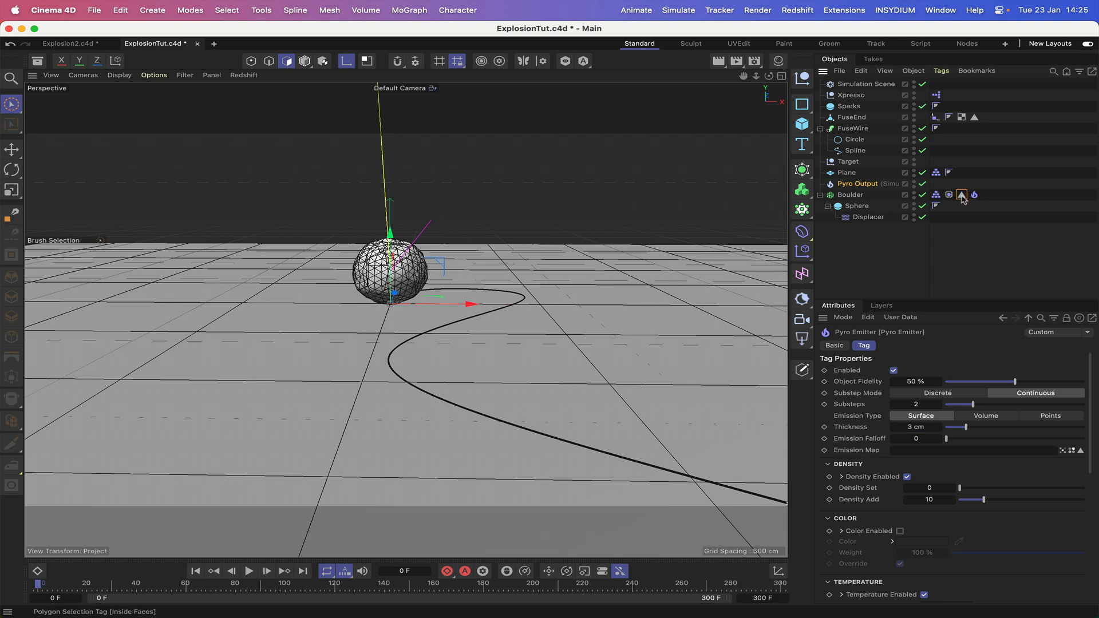
drag(963, 198, 914, 450)
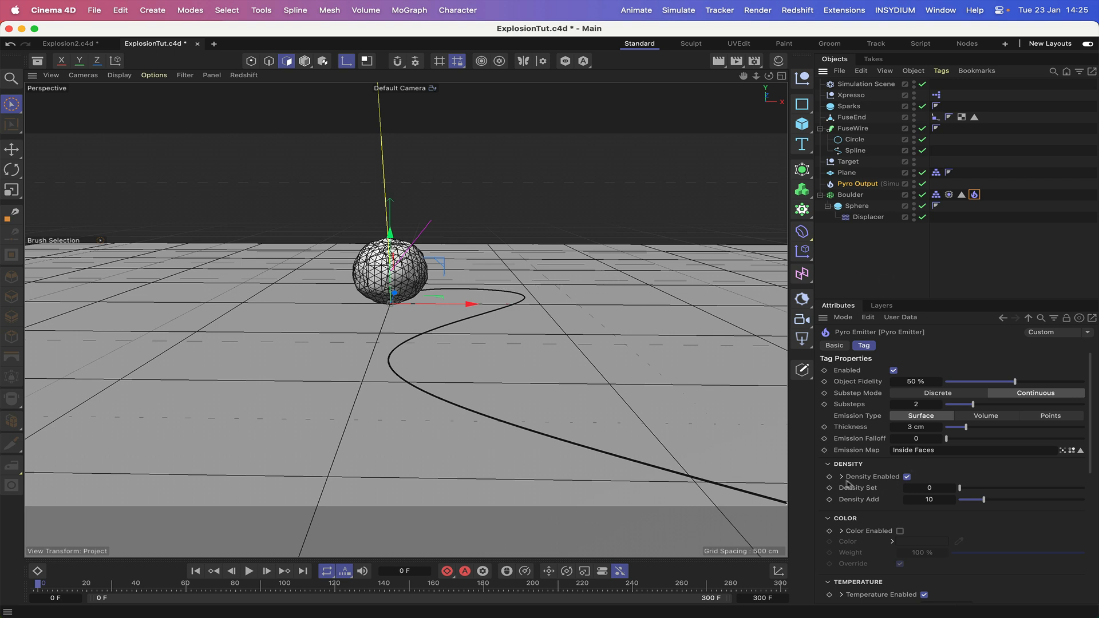
click(930, 488)
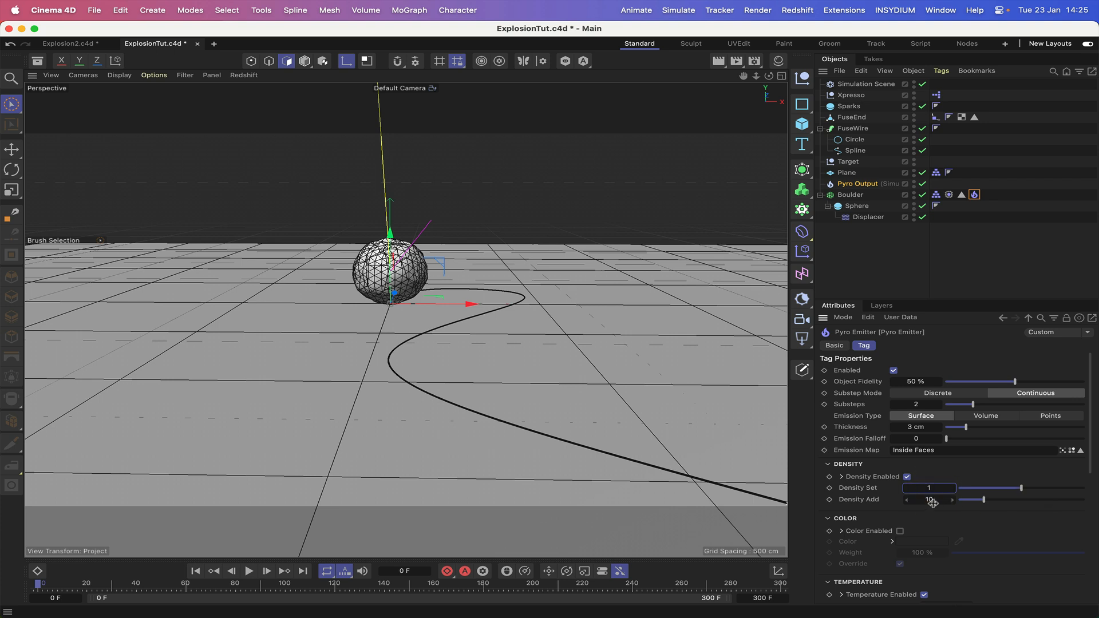
Set the Pyro Emitter's Temperature Add to 1100.
scroll(959, 473, down, 5)
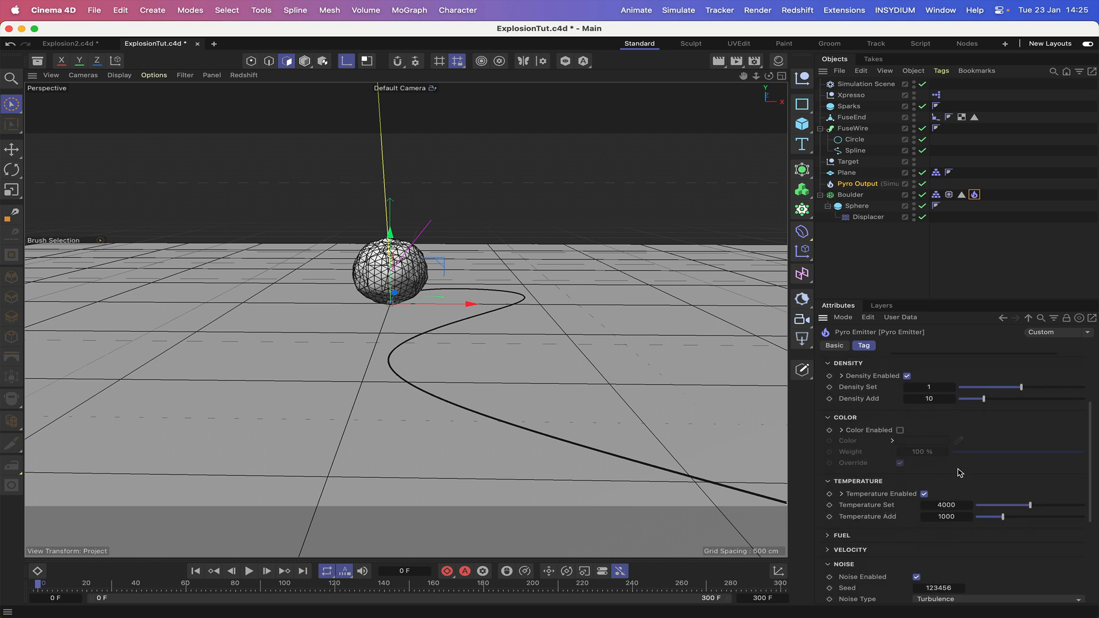
double_click(944, 516)
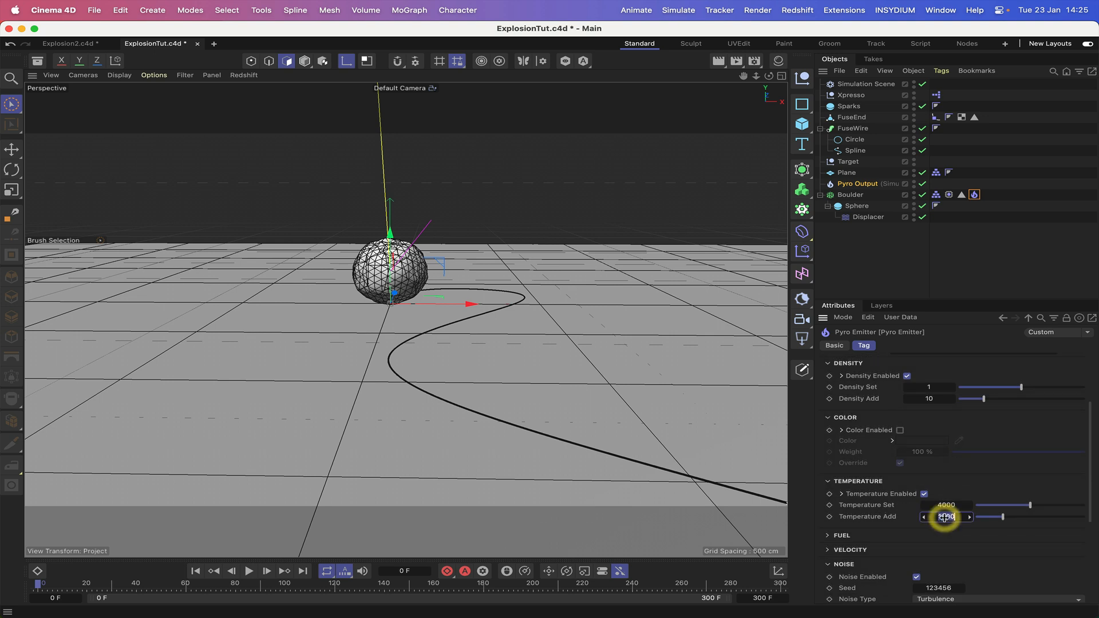
key(BackSpace)
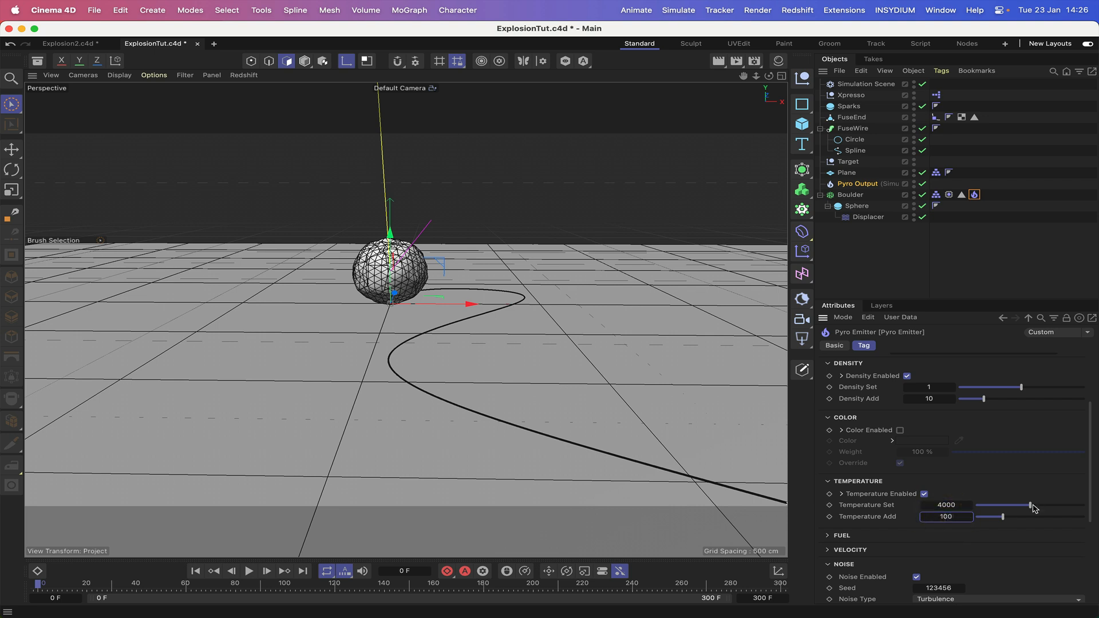
scroll(984, 468, down, 5)
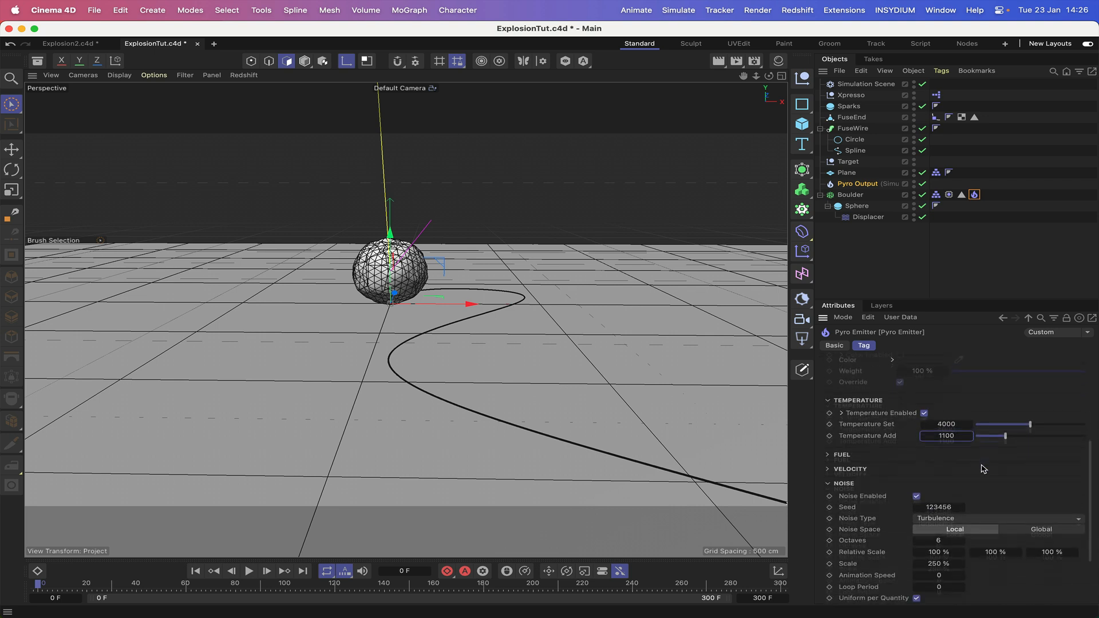
scroll(983, 469, up, 8)
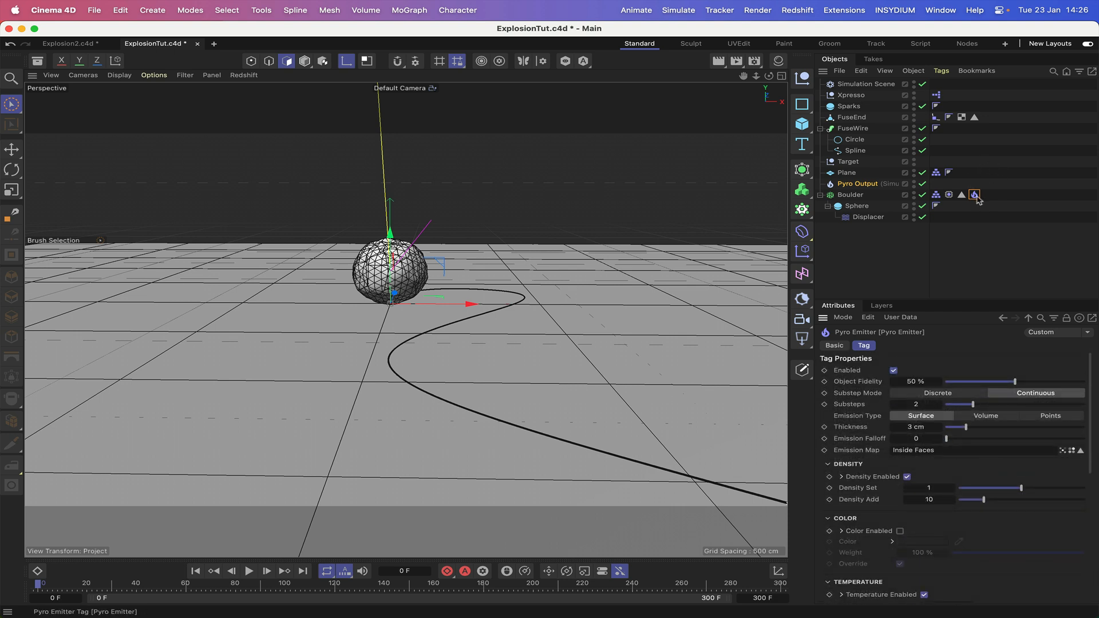
In the Pyro Output's Pyro scene settings, set the Voxel Size to 4 cm and Substeps to 2.
click(856, 185)
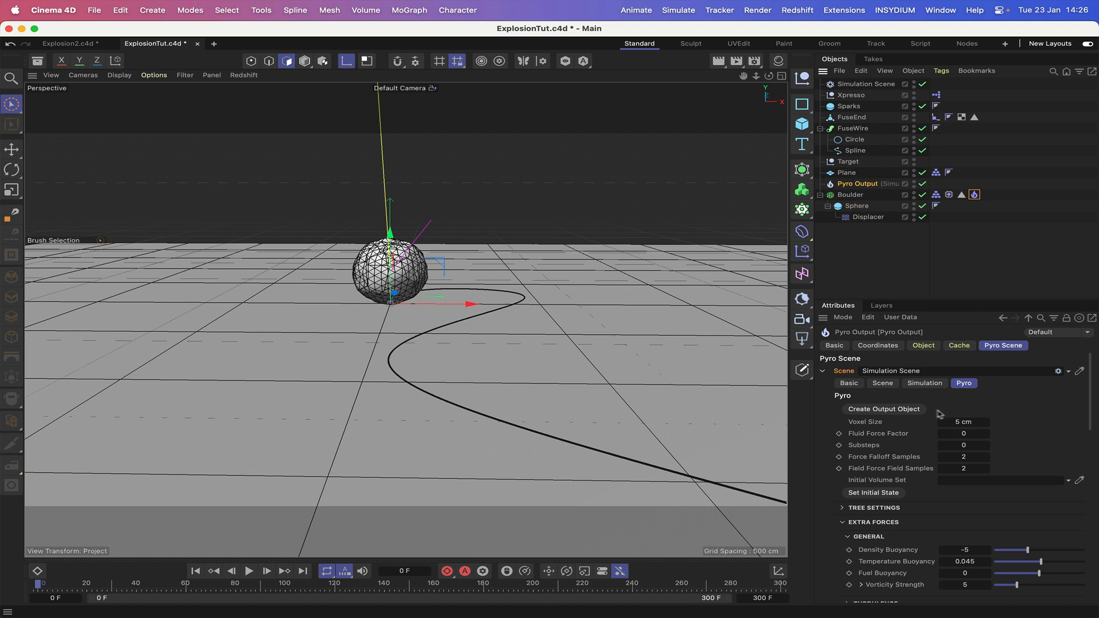
click(966, 422)
click(966, 446)
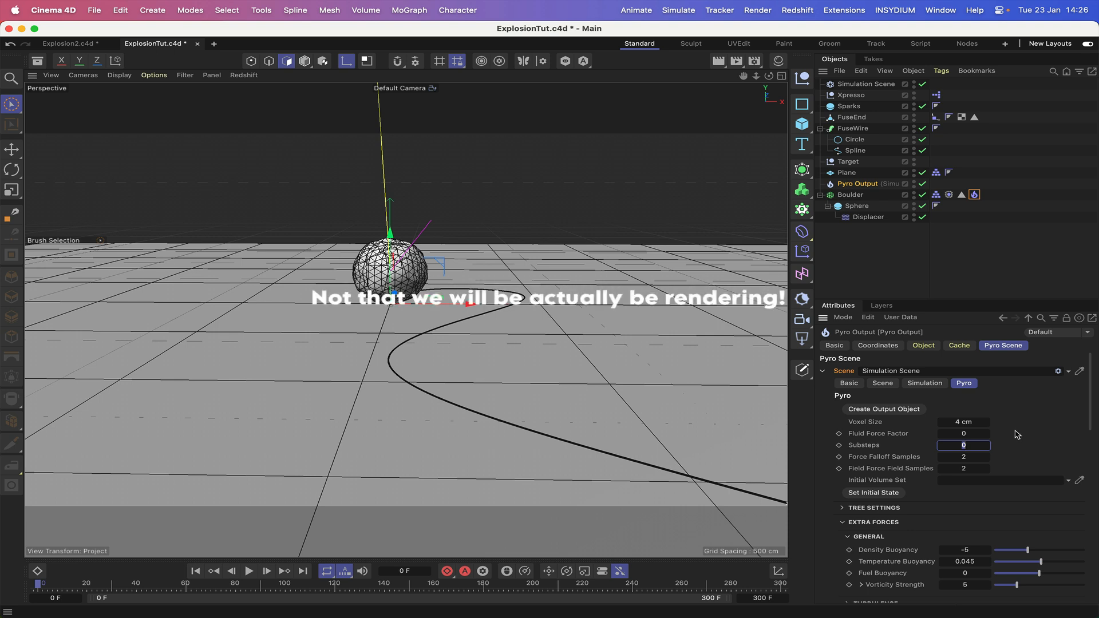
text(2)
Set the Pyro scene's Relative Density Dissipation to 0.5 %.
scroll(997, 447, down, 3)
scroll(996, 447, down, 3)
scroll(946, 439, down, 5)
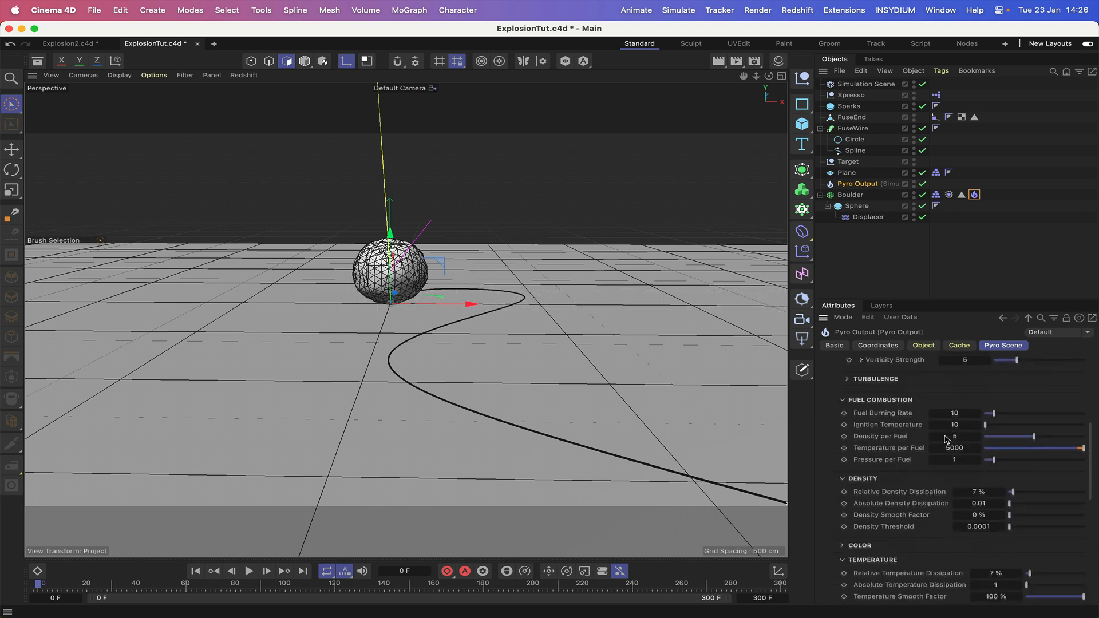
click(975, 409)
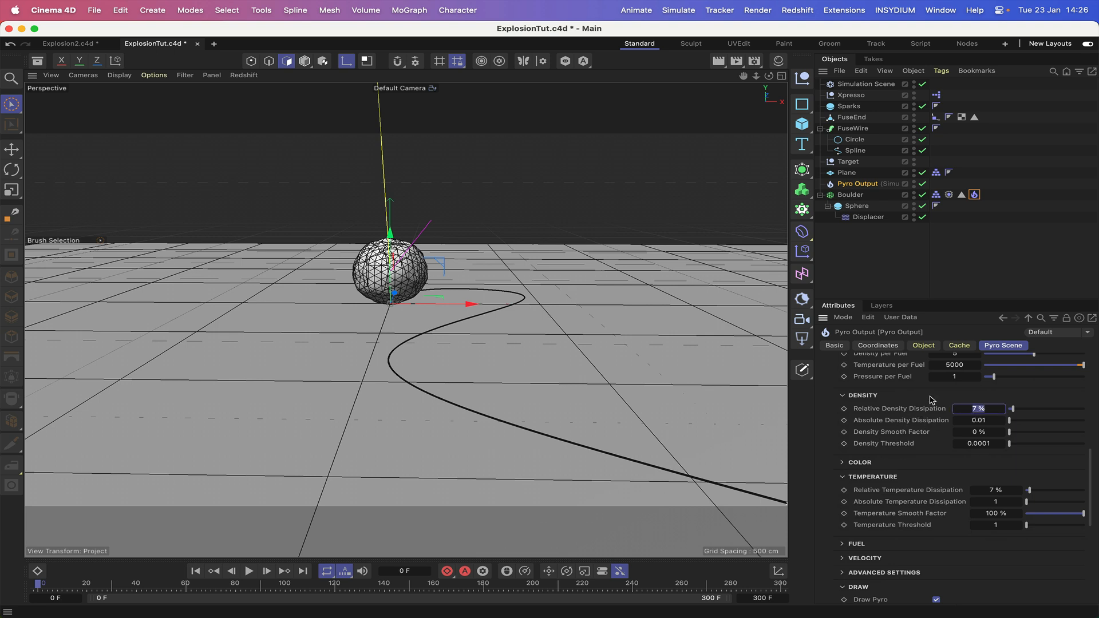
text(.5)
key(Return)
Set the Pyro scene's Relative Temperature Dissipation to 0.6 % and Absolute Temperature Dissipation to 0.75.
scroll(990, 417, down, 4)
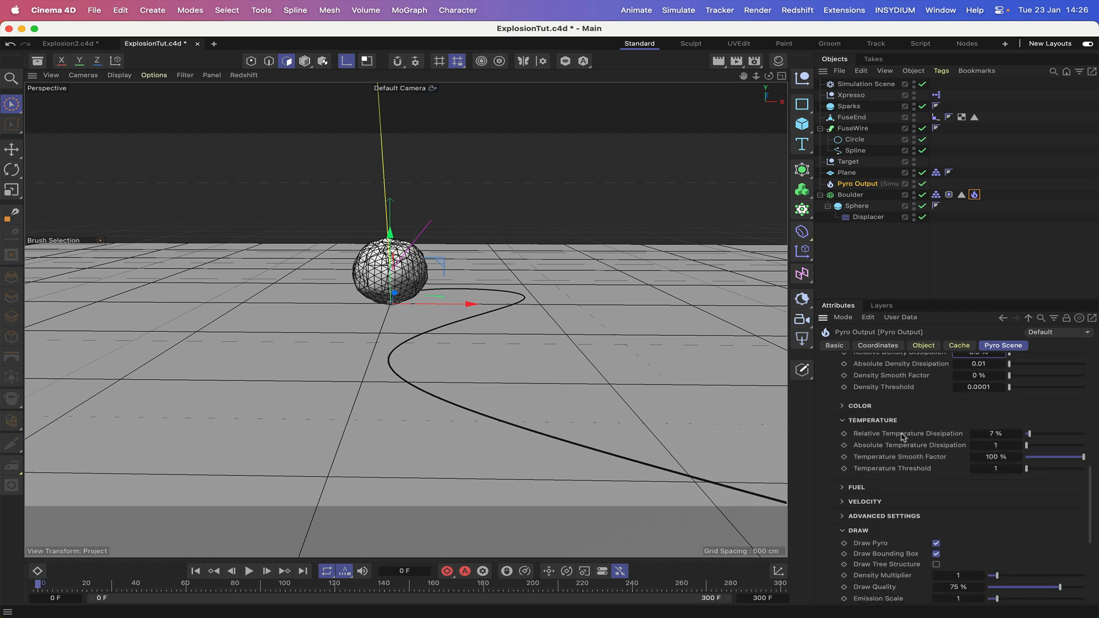
click(993, 433)
click(991, 445)
scroll(996, 476, down, 5)
scroll(995, 479, down, 3)
scroll(996, 478, up, 10)
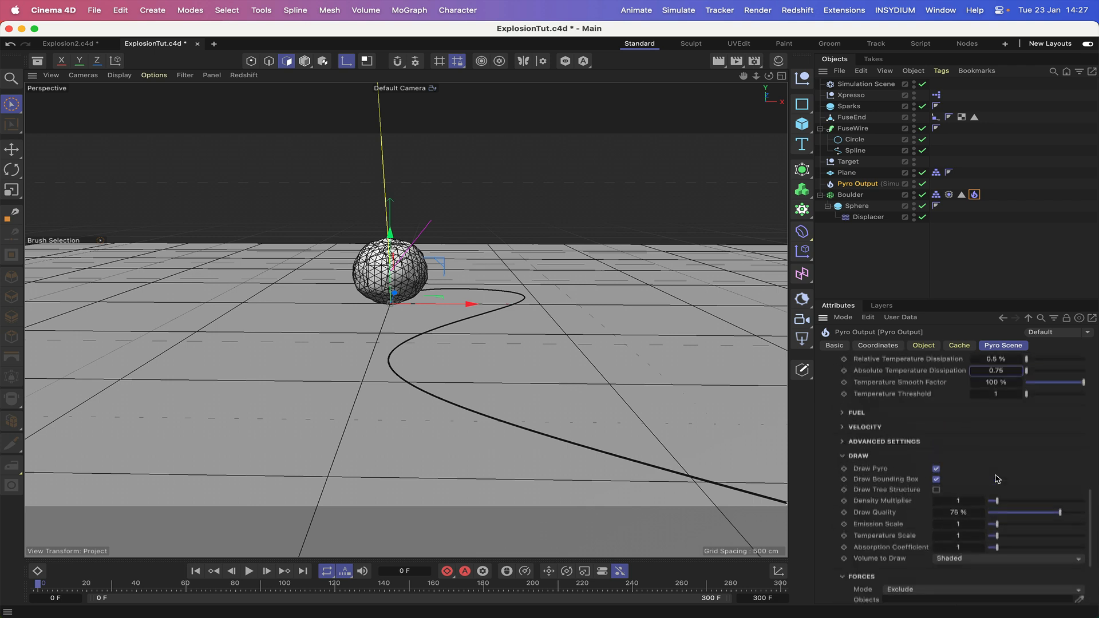
scroll(996, 478, up, 4)
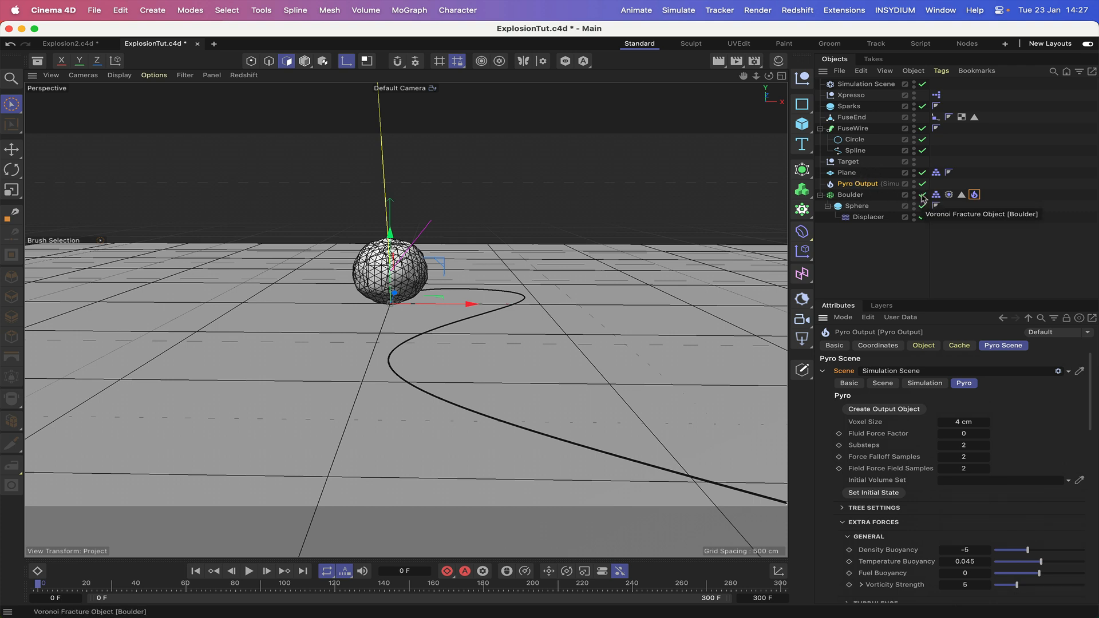
Add a Bool NOT node to the Xpresso graph and connect the Compare node's Output to its Input.
double_click(936, 96)
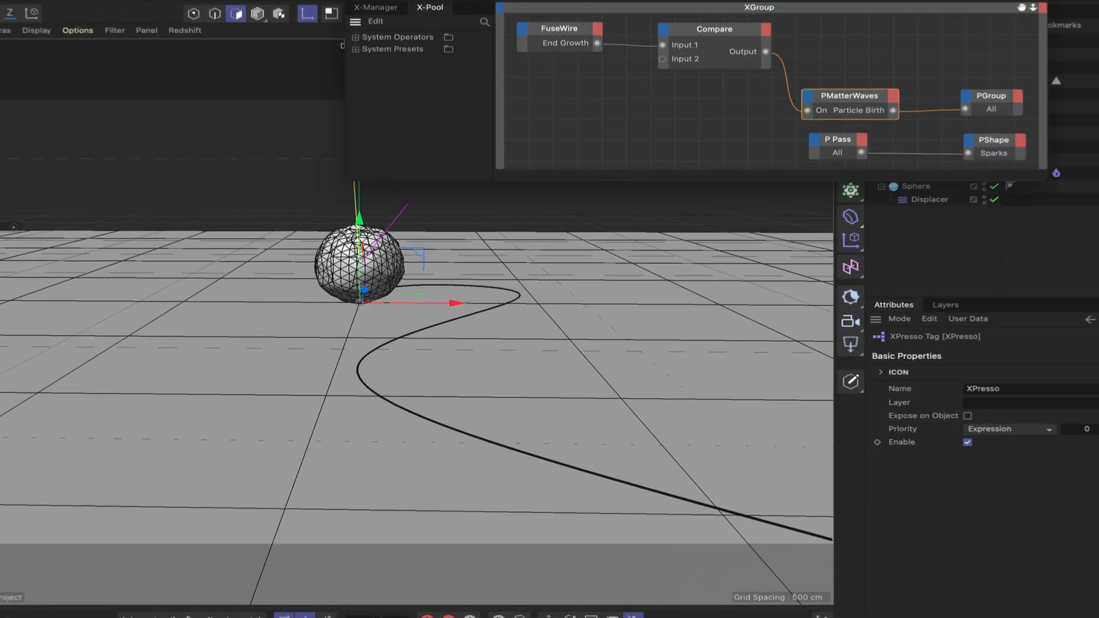
drag(744, 0, 473, 0)
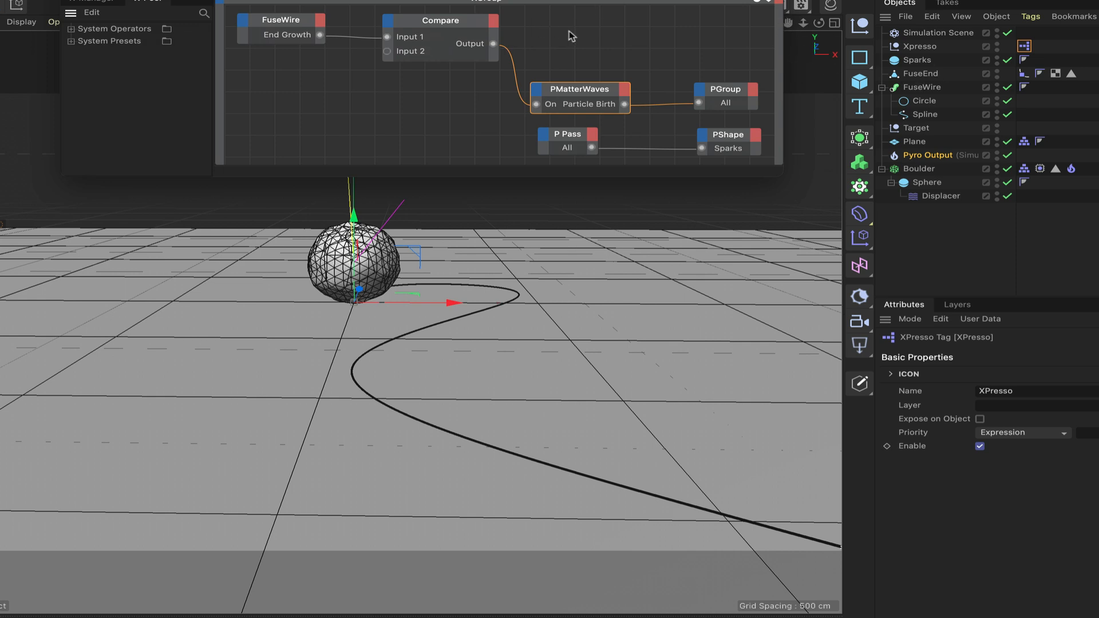
right_click(569, 53)
mouse_move(606, 80)
mouse_move(710, 86)
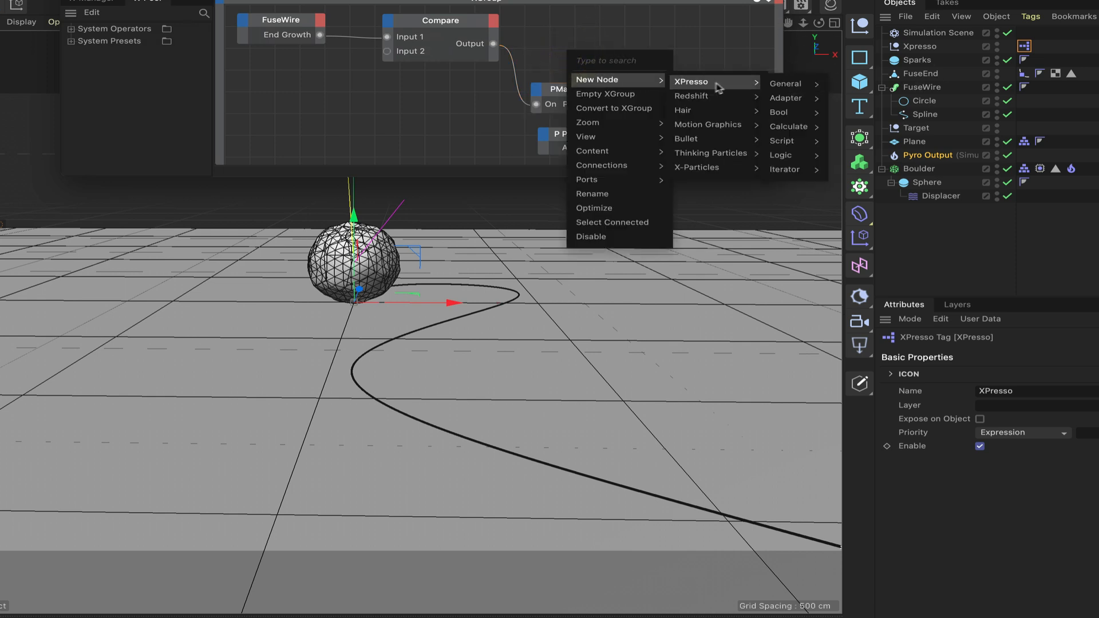
mouse_move(790, 117)
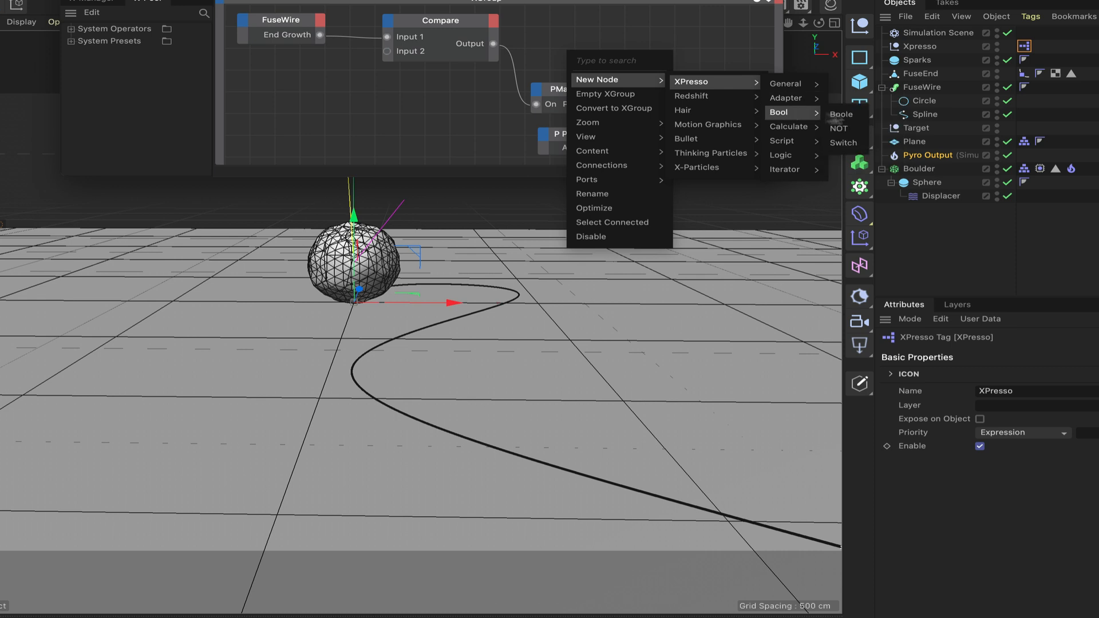
click(839, 128)
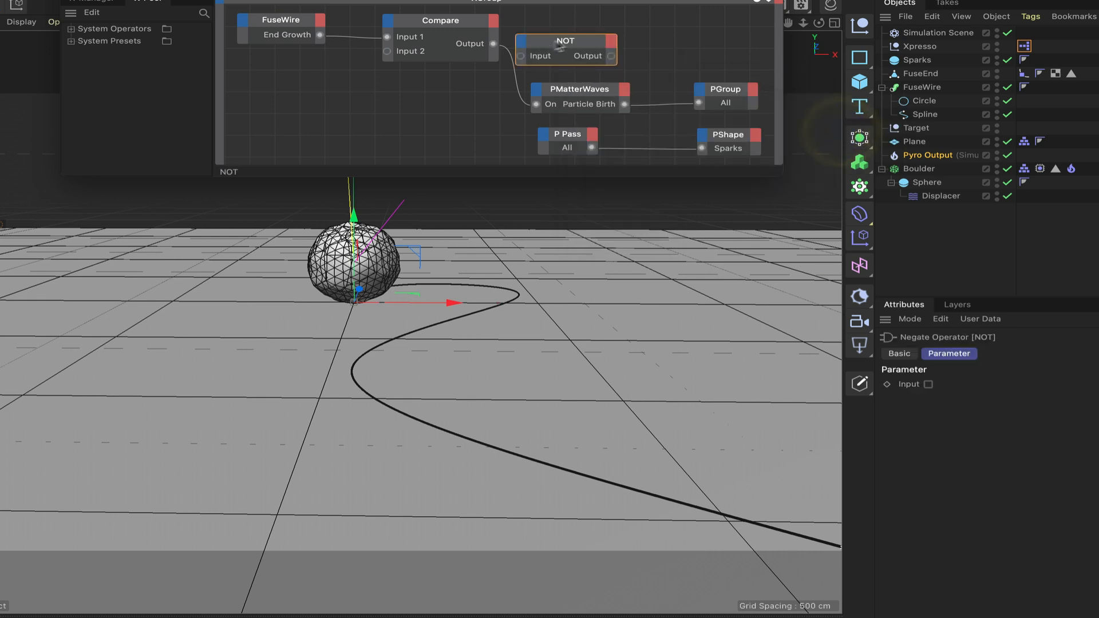
drag(549, 42, 579, 29)
drag(493, 45, 550, 46)
click(552, 46)
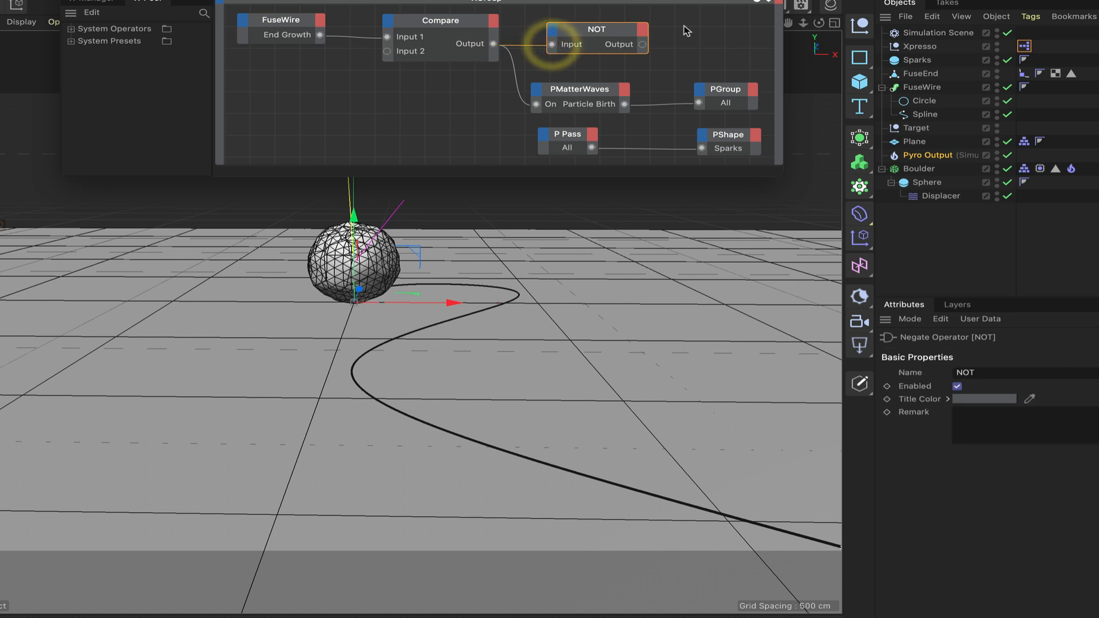
Add the Boulder's Pyro Emitter tag to the graph, wire the NOT Output to its Enabled property, and close the XPresso editor.
click(1072, 169)
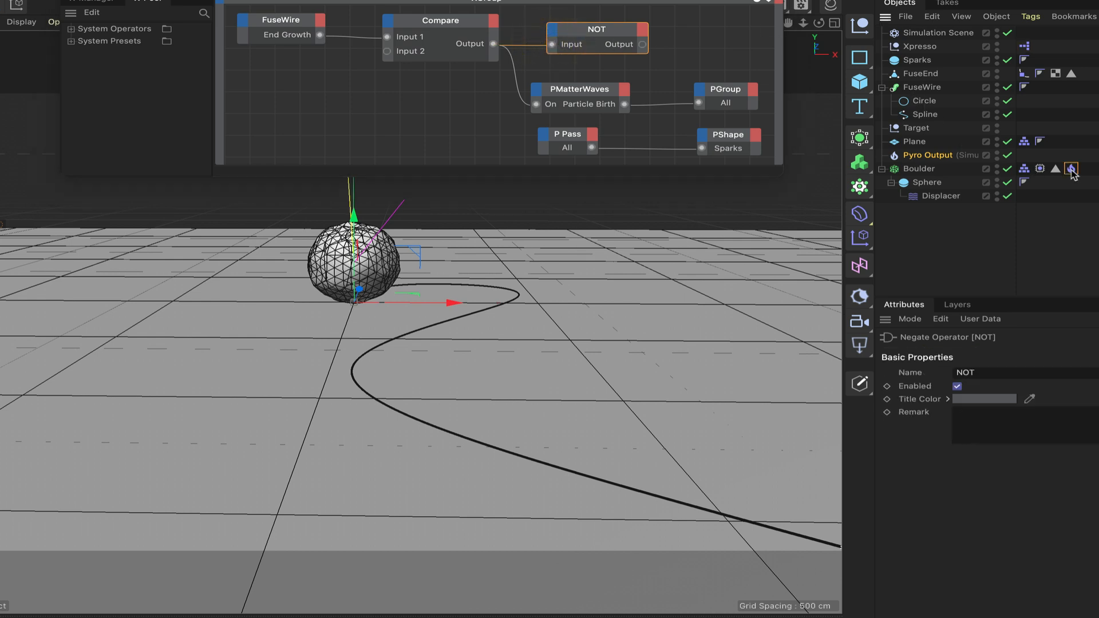
drag(1072, 172, 725, 37)
double_click(733, 34)
drag(642, 44, 691, 36)
mouse_move(738, 87)
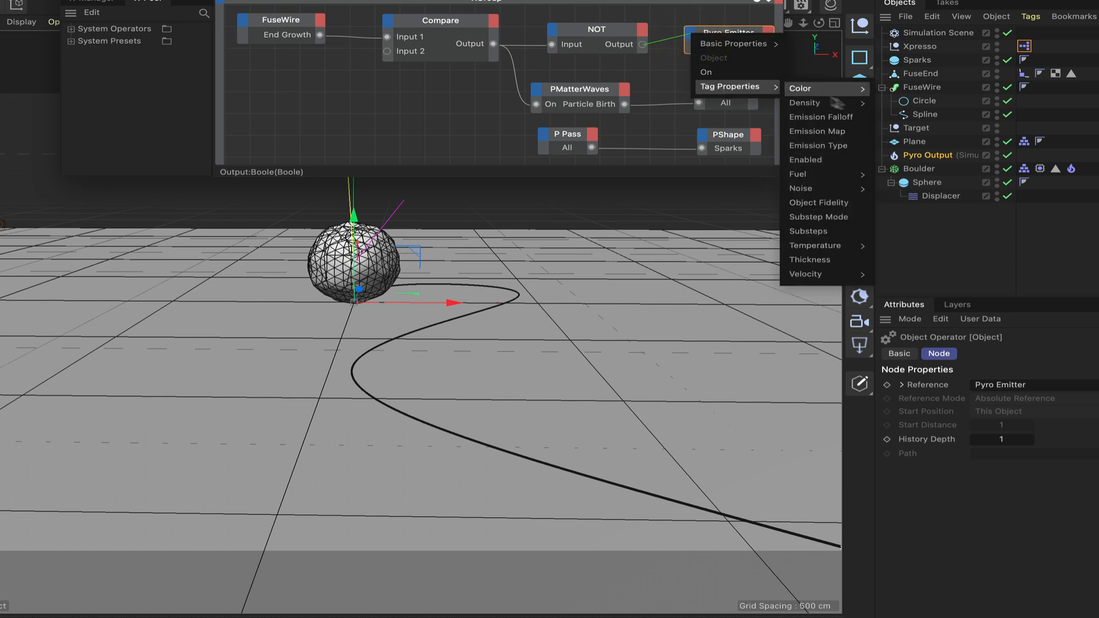
click(809, 161)
drag(735, 26, 735, 29)
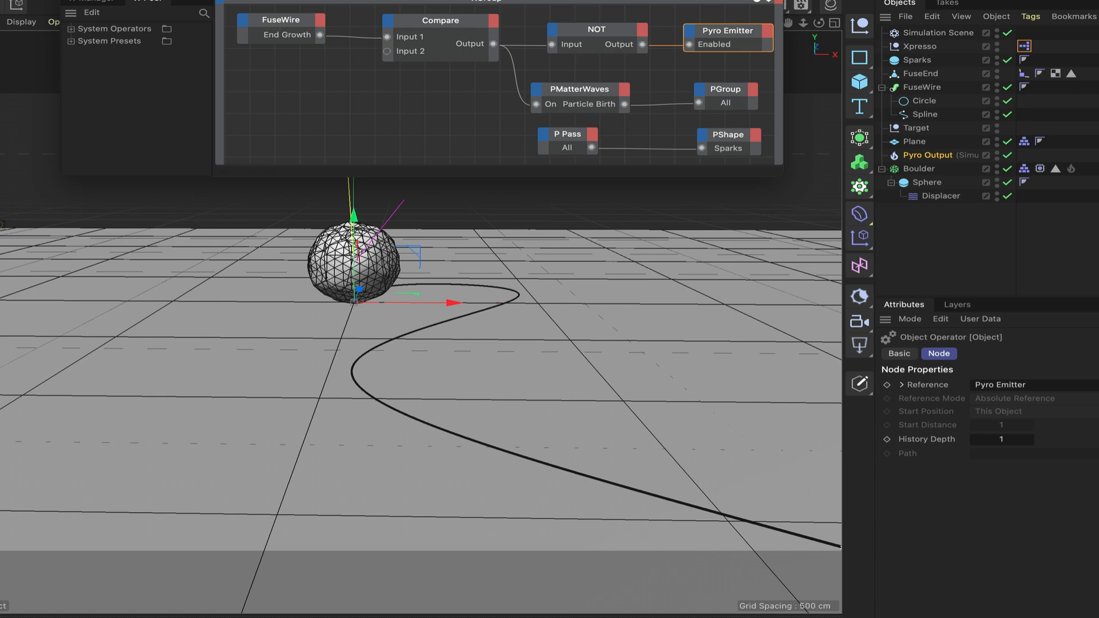
click(72, 0)
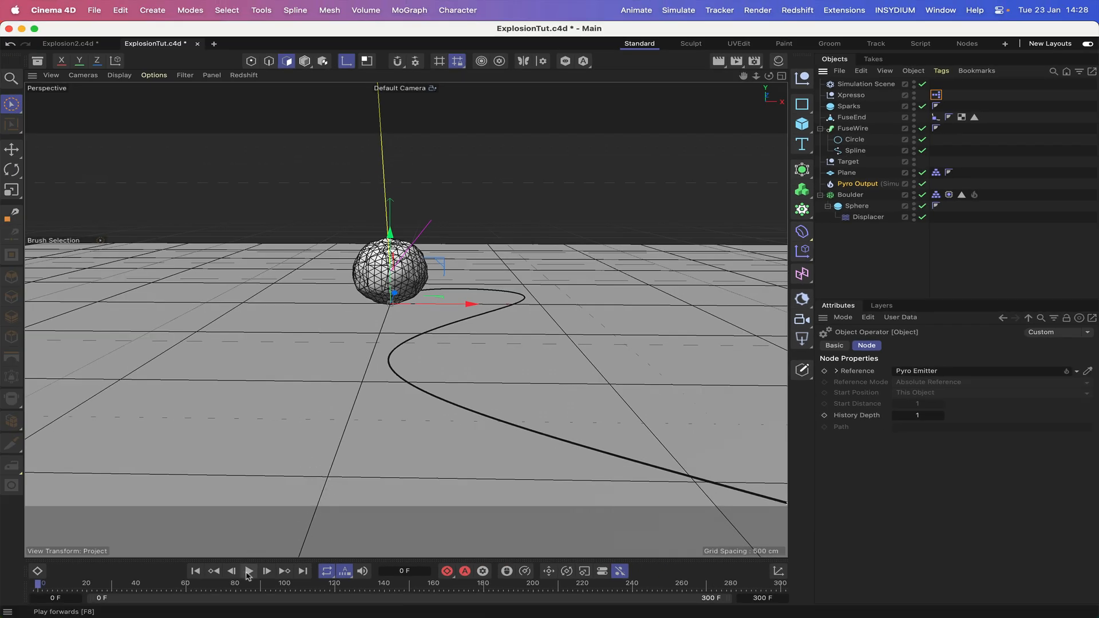
Play the simulation to check the fire and smoke on the exploding boulder, and return to the first frame.
click(248, 573)
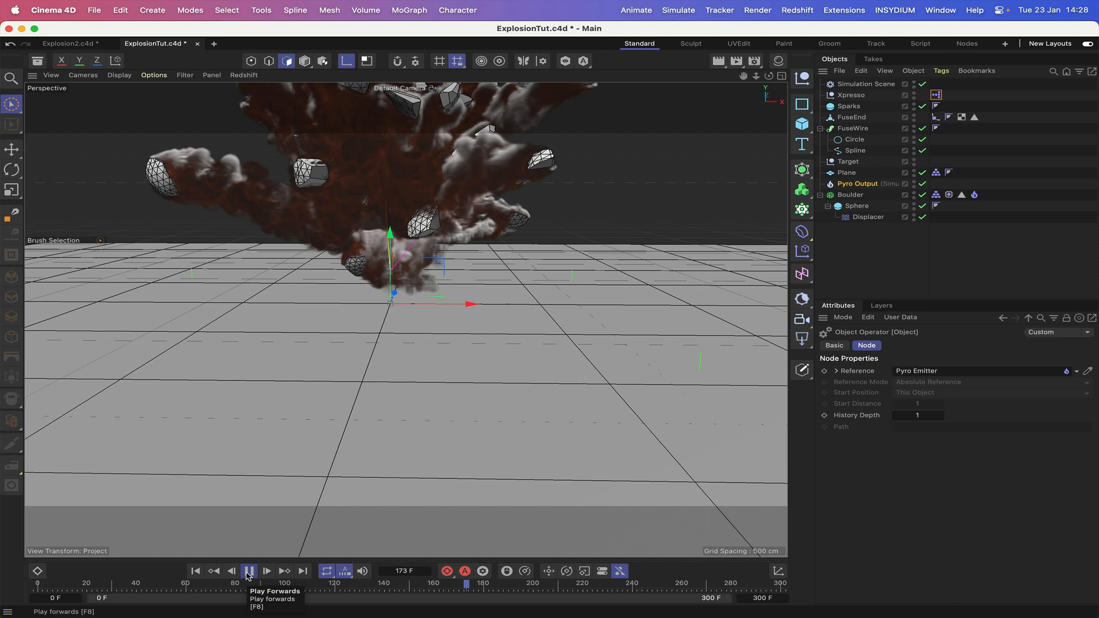
click(249, 572)
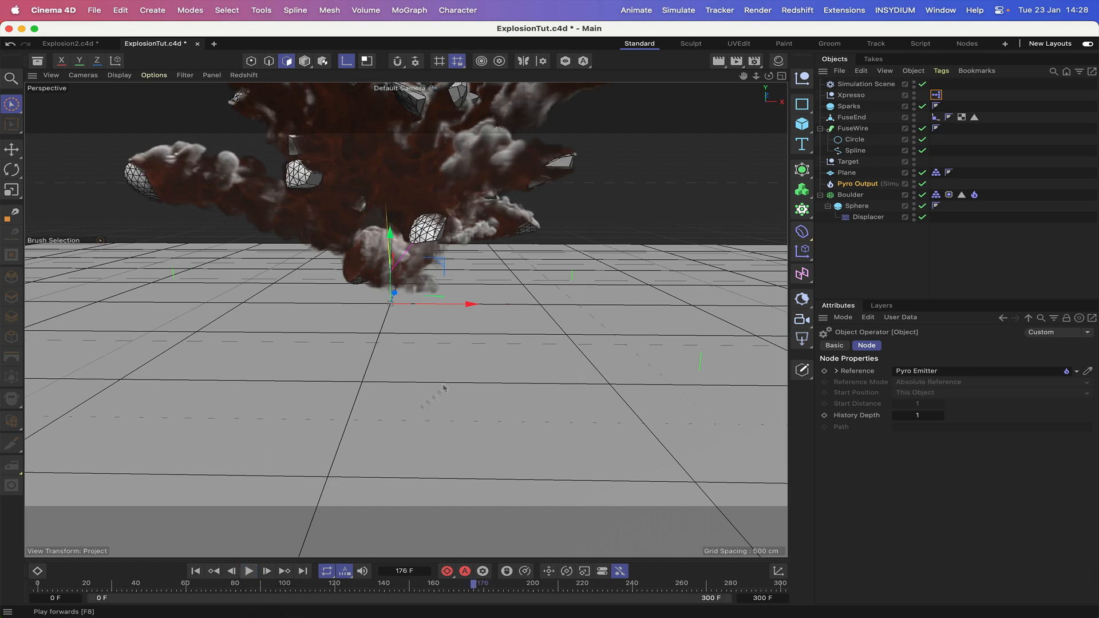
right_drag(744, 79, 676, 78)
drag(743, 78, 752, 131)
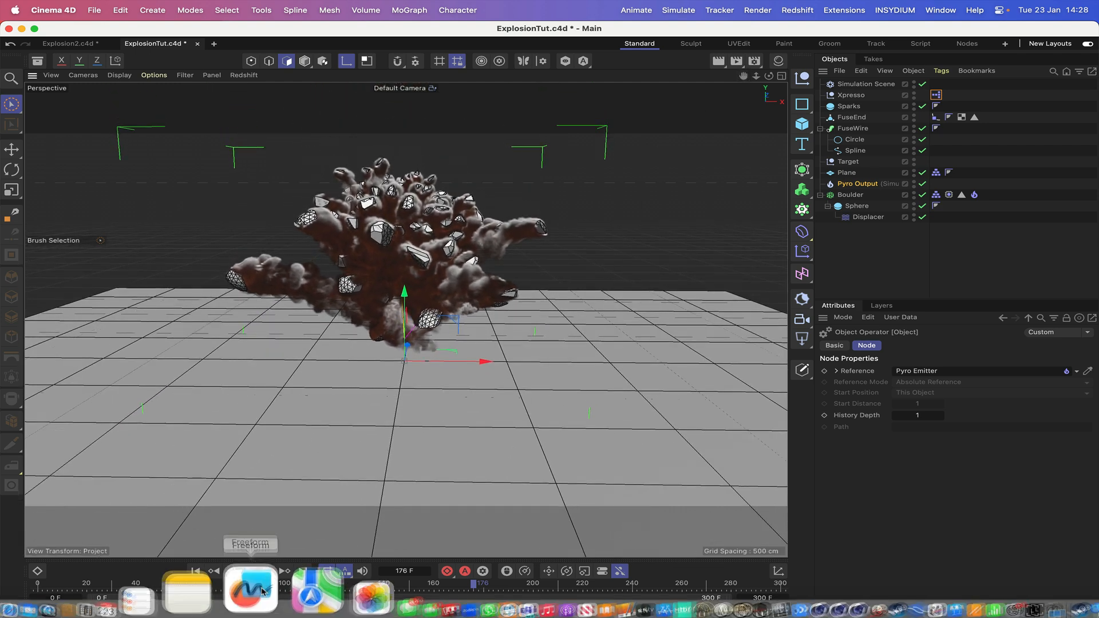
click(248, 570)
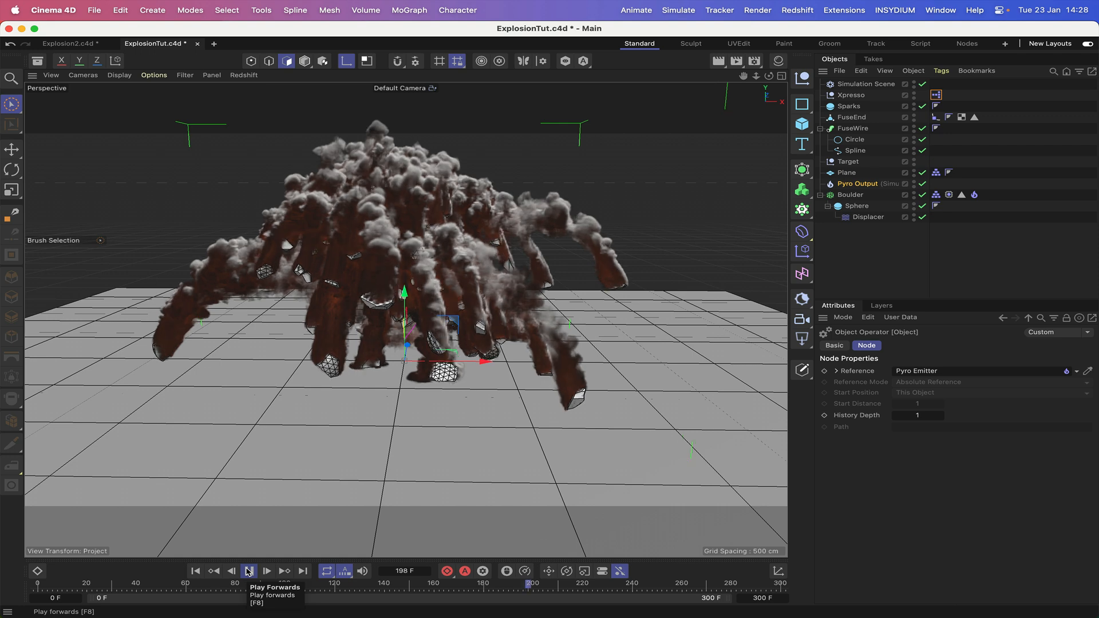
click(248, 571)
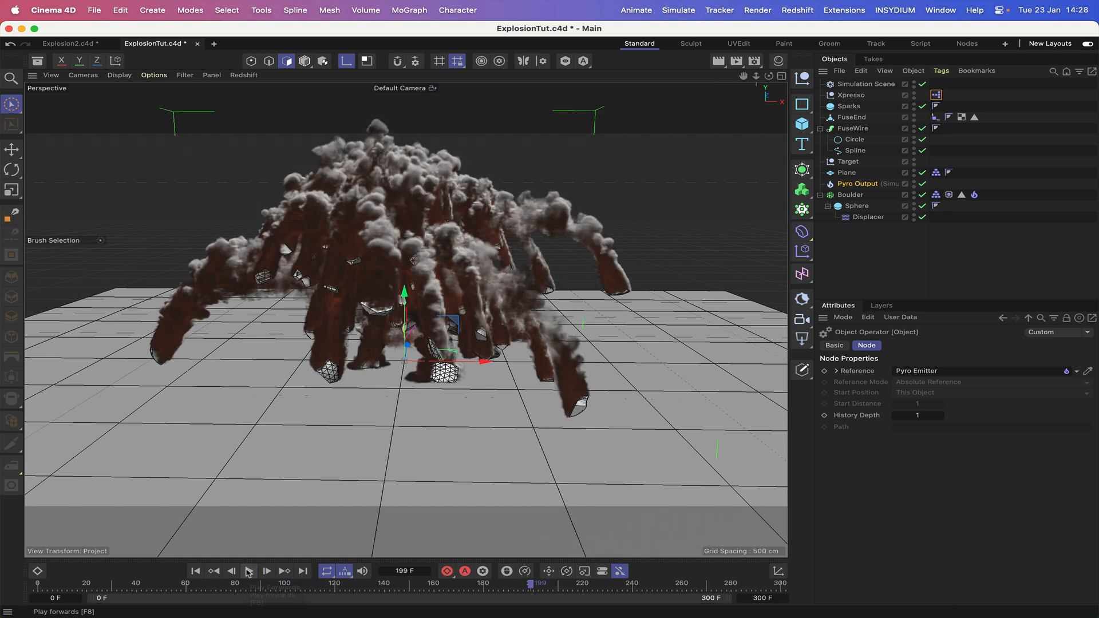
click(194, 571)
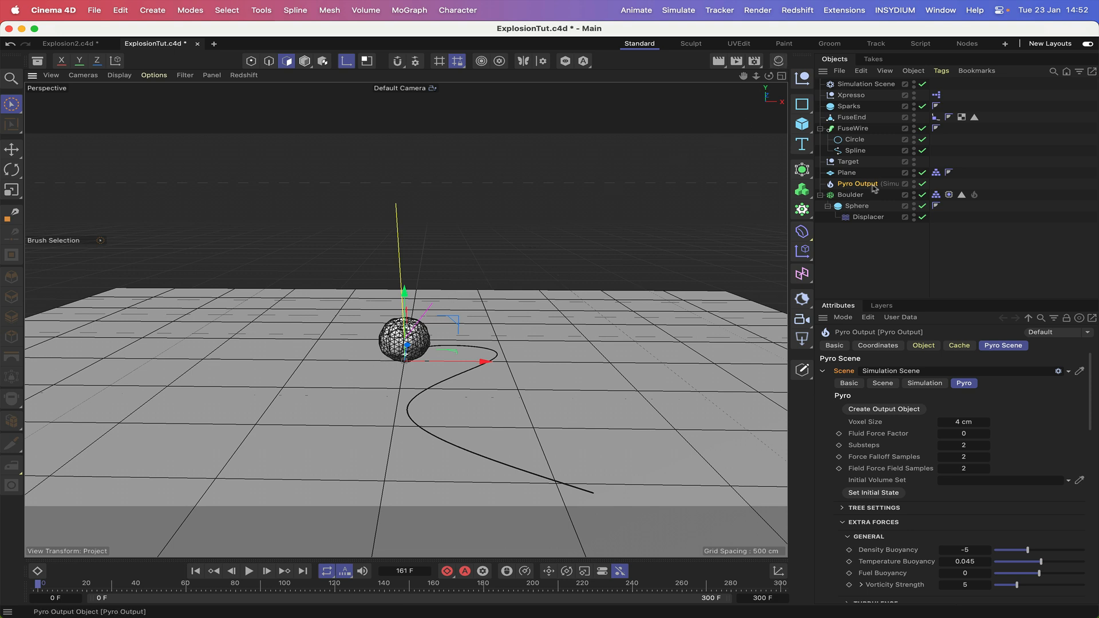
click(779, 62)
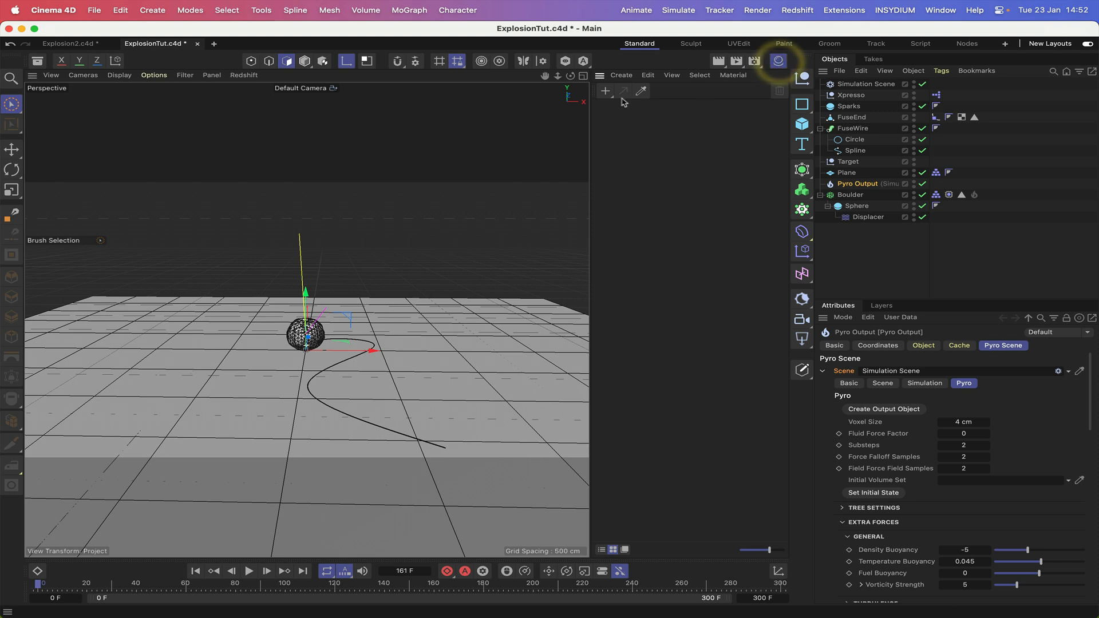
click(605, 90)
mouse_move(656, 130)
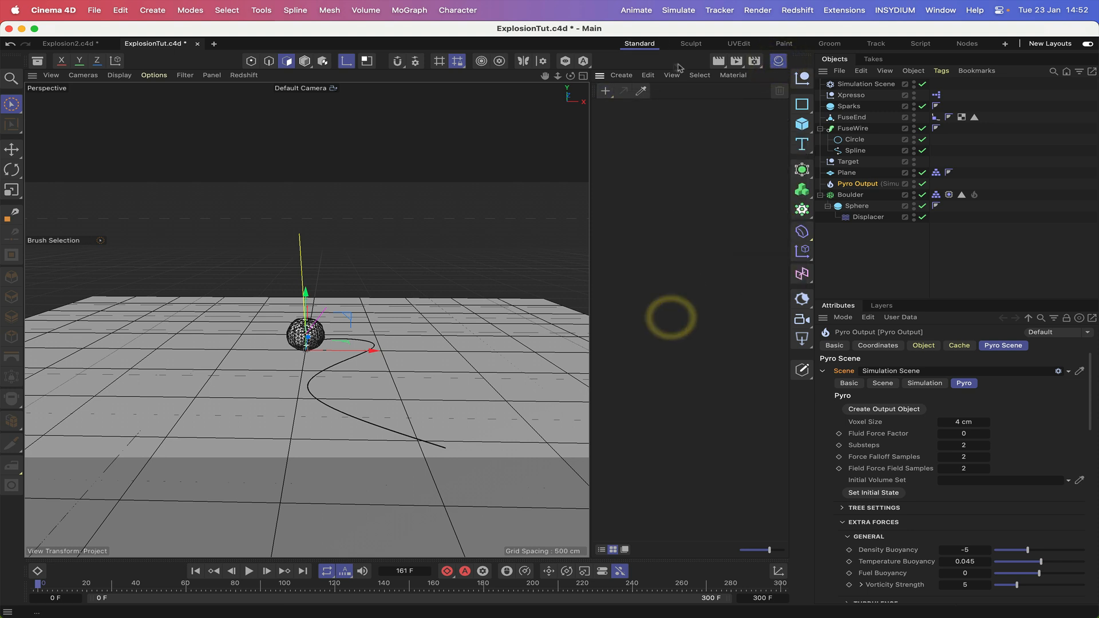
click(778, 64)
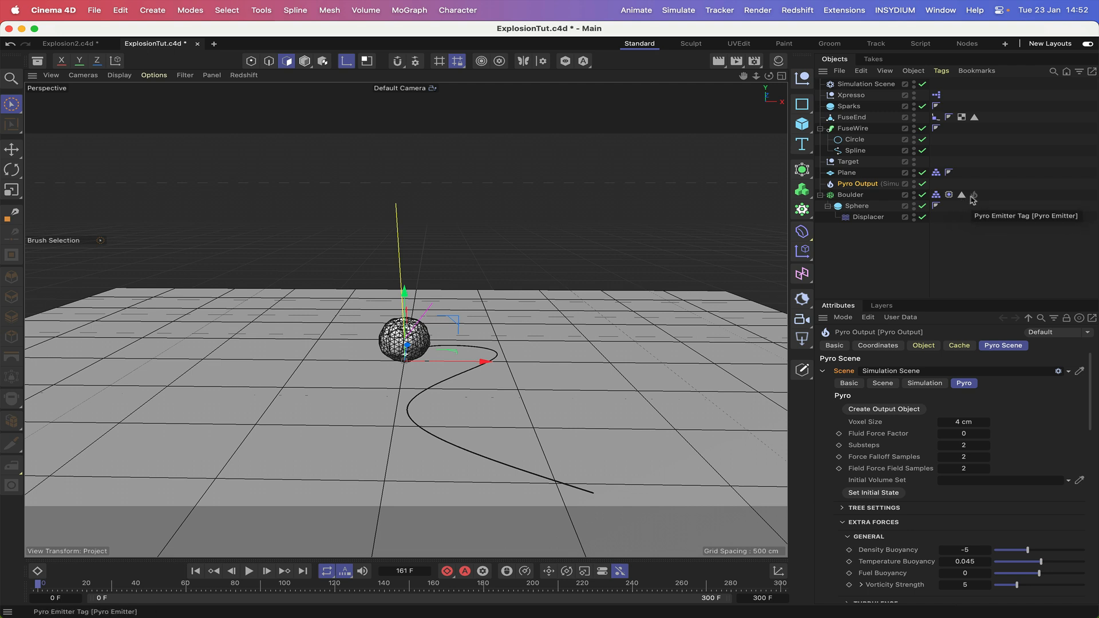
Show the cache settings of the Pyro Output object.
click(856, 184)
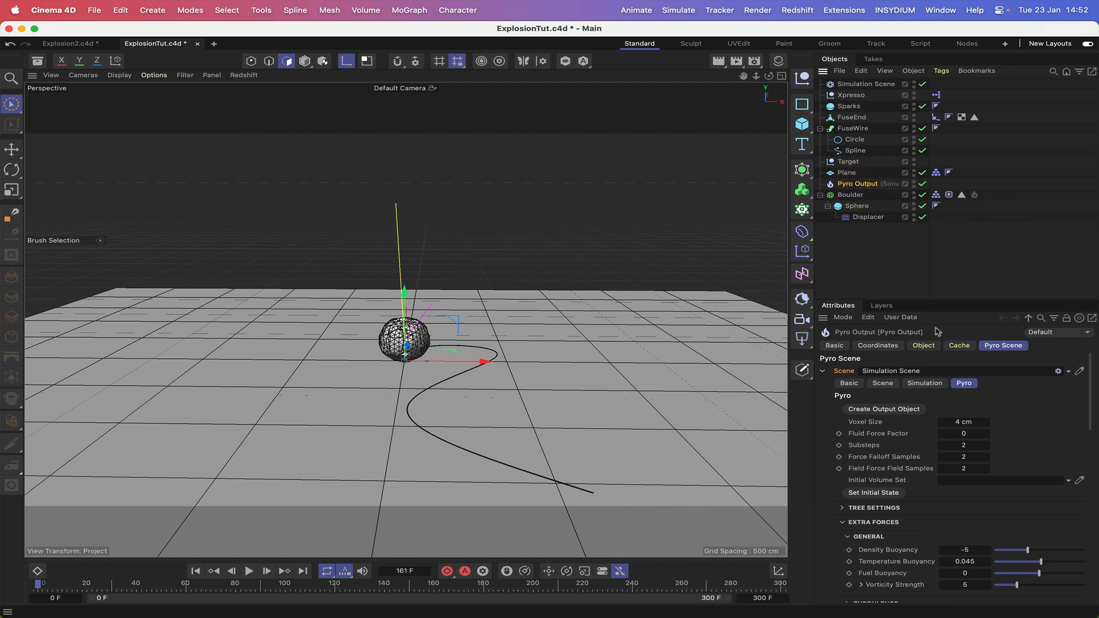
click(958, 345)
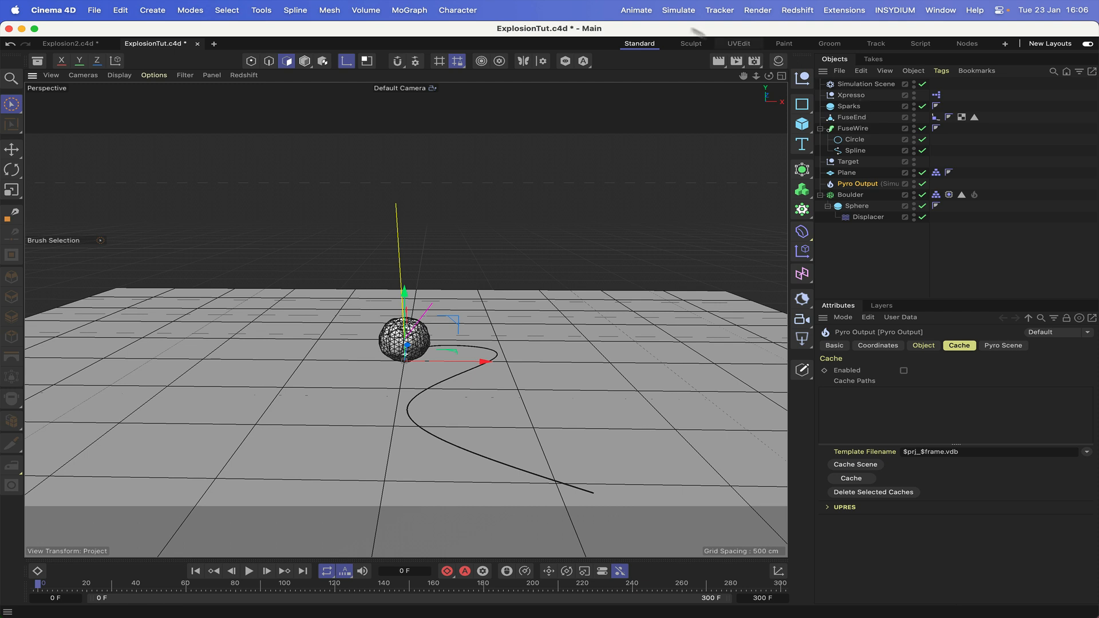
Add a Thinking Particles TP Geometry object and place it between Xpresso and Sparks in the object hierarchy.
click(674, 12)
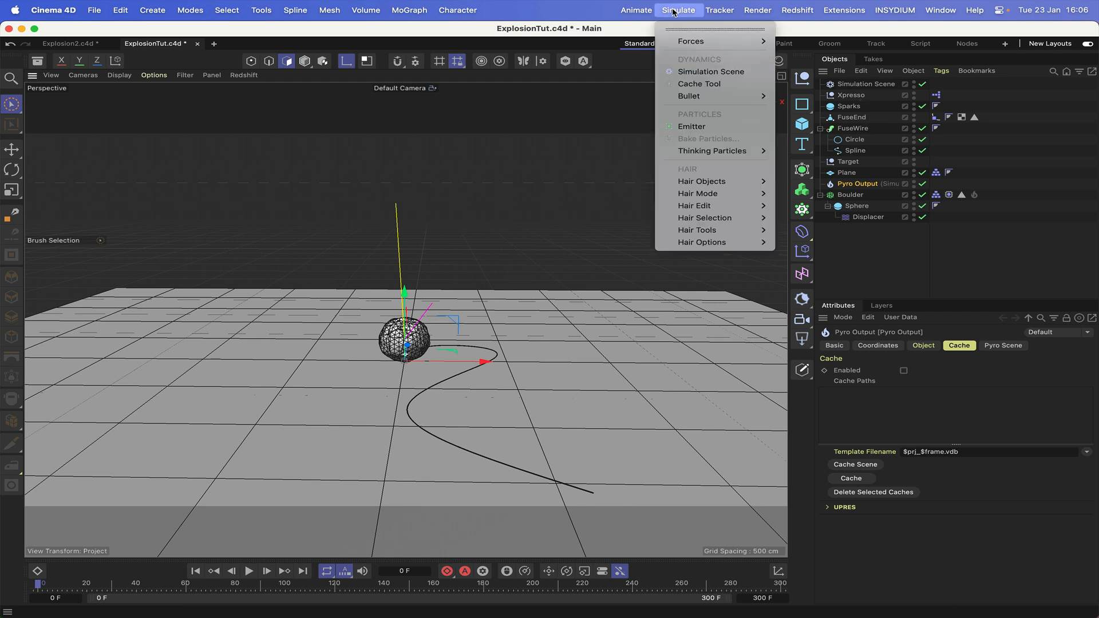
mouse_move(715, 151)
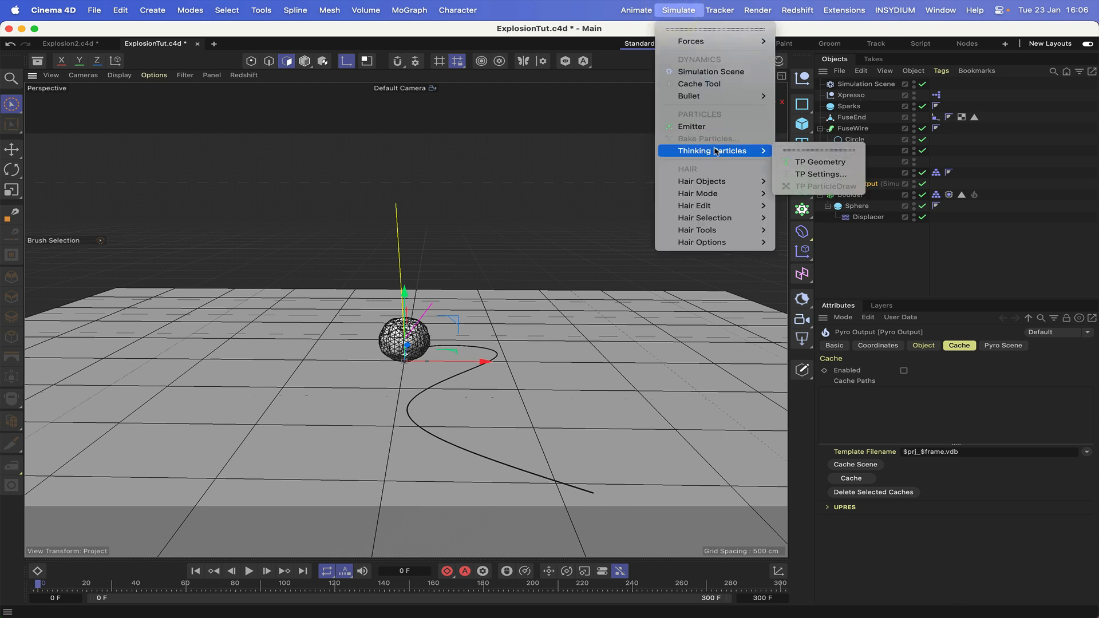
click(810, 167)
drag(858, 84, 863, 110)
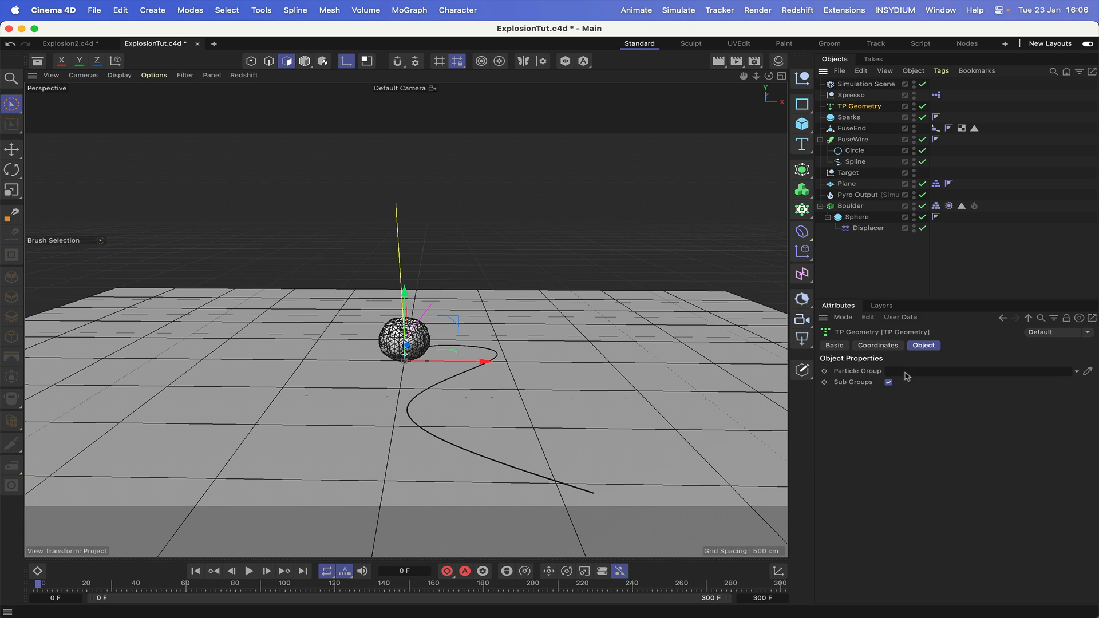
Assign the All group from the Thinking Particles settings as TP Geometry's Particle Group, and close the settings.
click(667, 11)
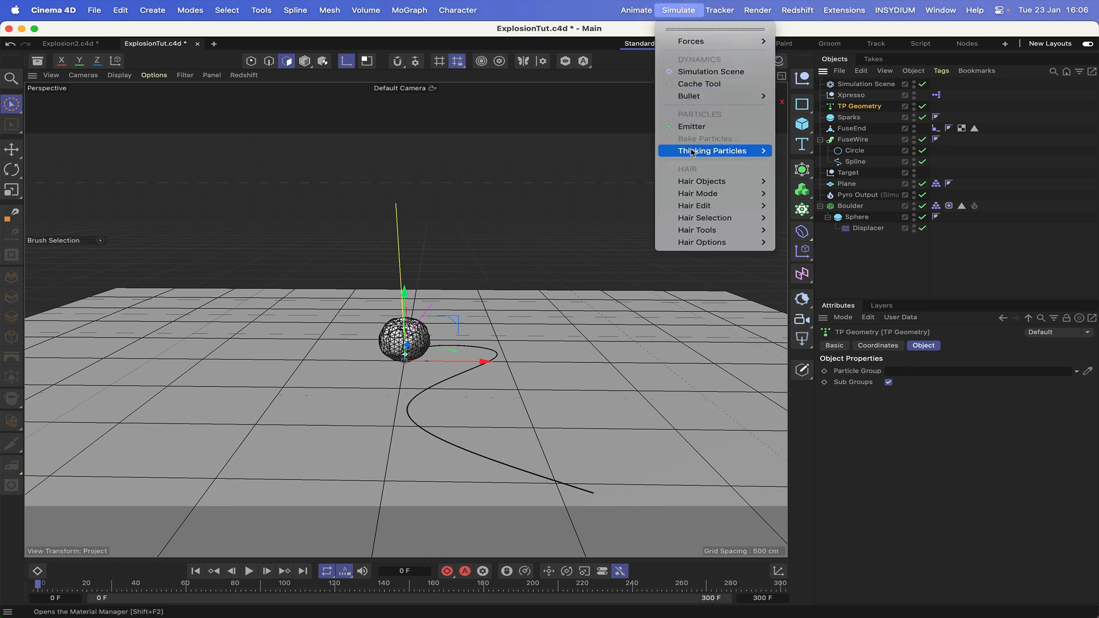
mouse_move(691, 151)
click(808, 173)
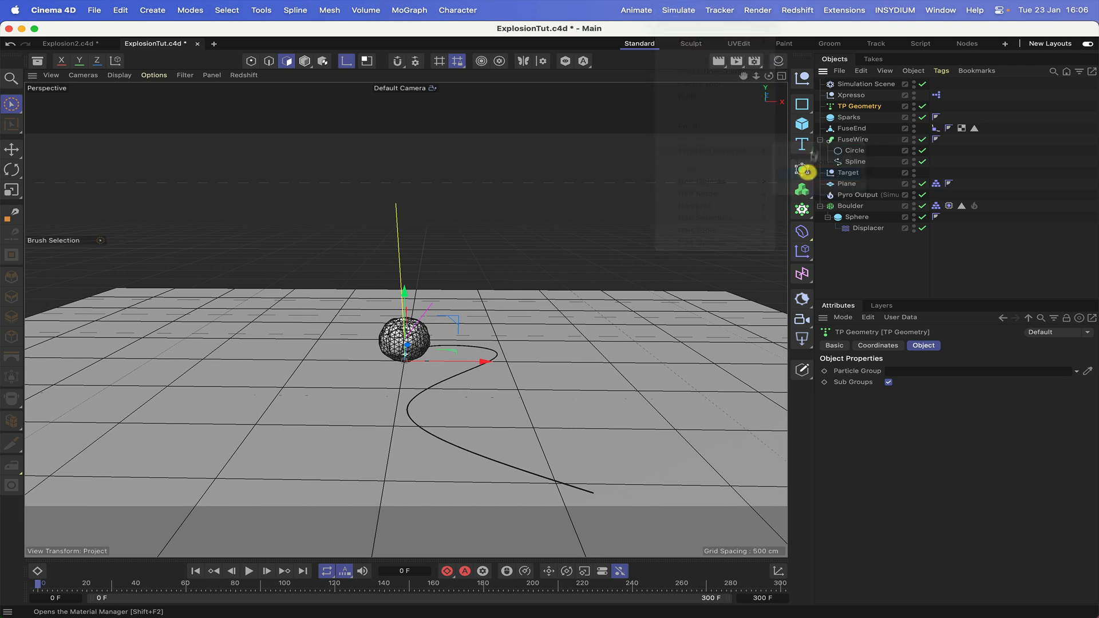
drag(875, 137, 866, 51)
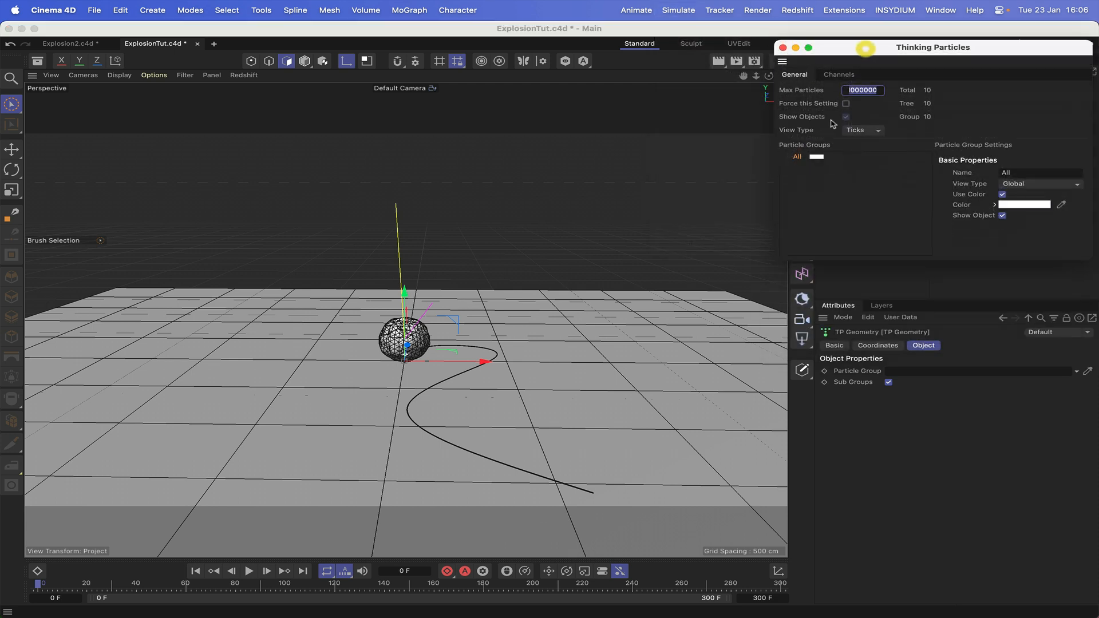
drag(906, 339, 914, 371)
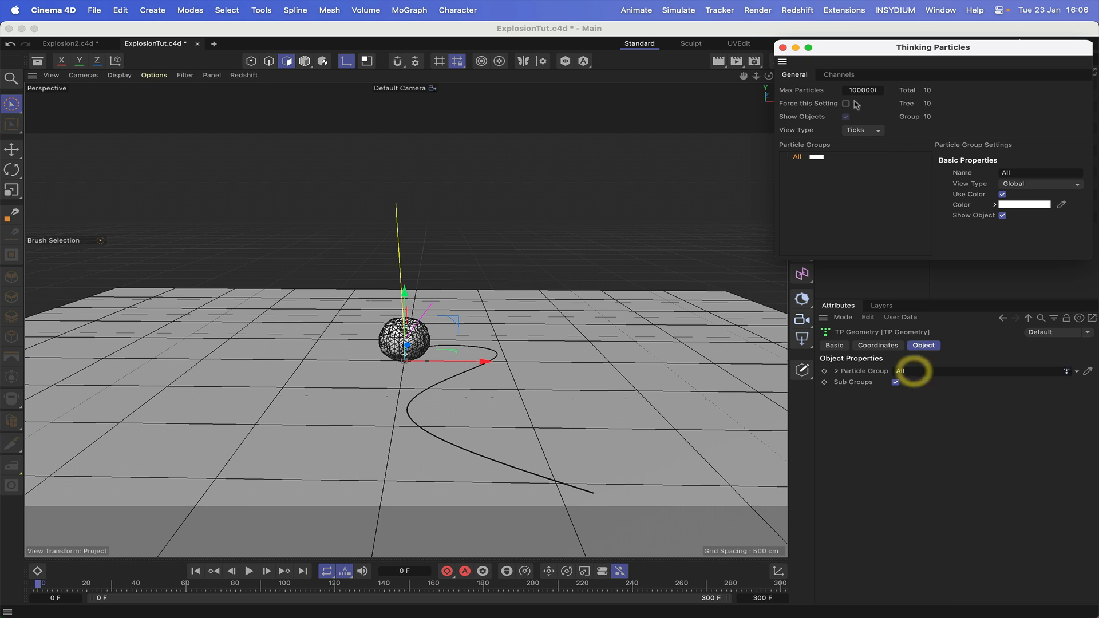
click(783, 47)
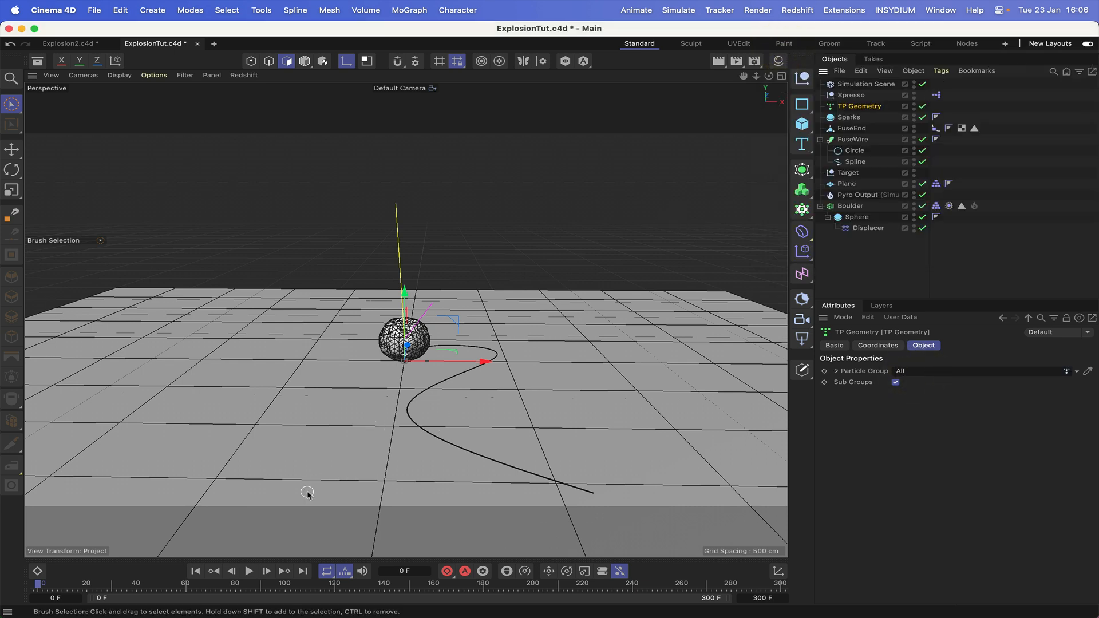
Play the simulation from the first frame to check the spark particles along the fuse.
click(195, 570)
click(246, 572)
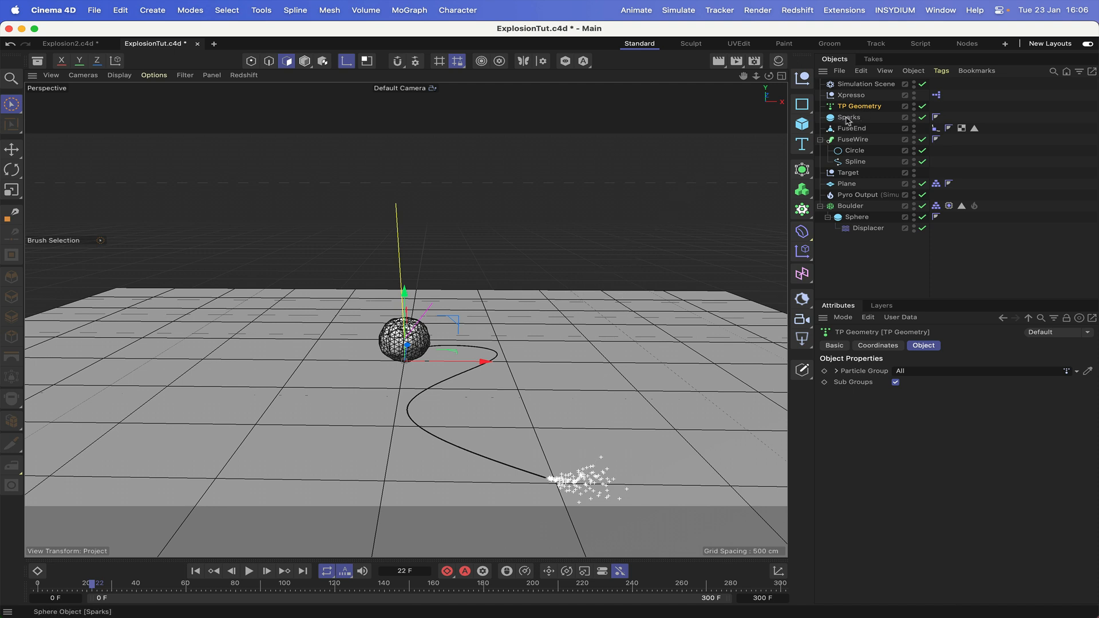
Create a new material for the sparks and lower its Base color weight to the minimum.
click(778, 60)
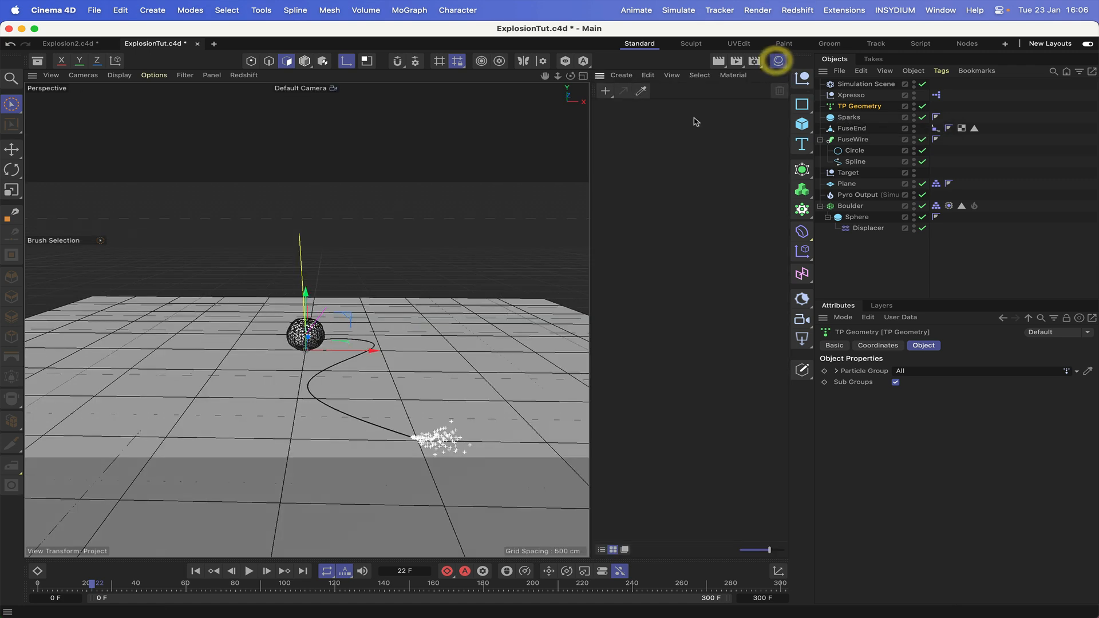
click(605, 90)
click(614, 122)
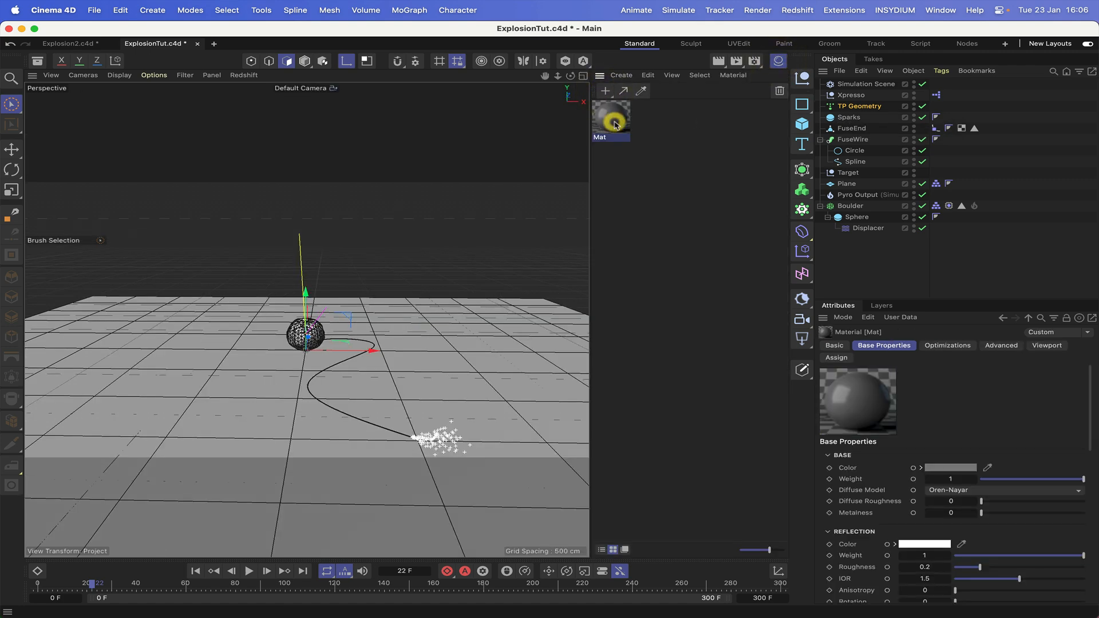
scroll(951, 400, down, 3)
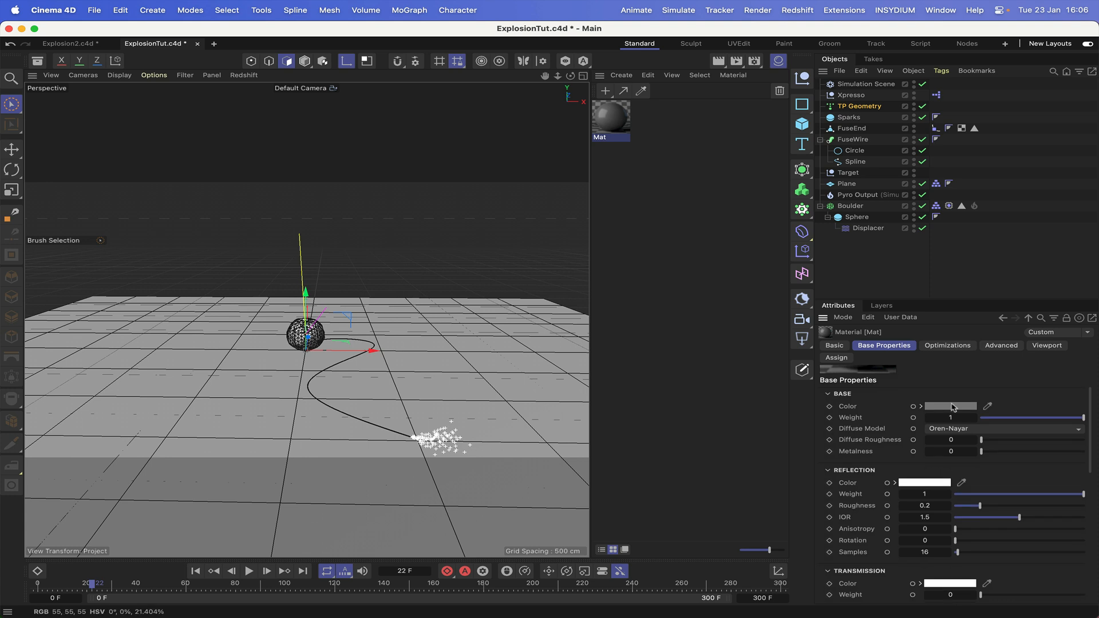
drag(999, 418, 919, 423)
Set the new material's Emission color to bright orange.
scroll(1017, 395, down, 3)
scroll(1074, 440, down, 3)
scroll(1074, 439, down, 10)
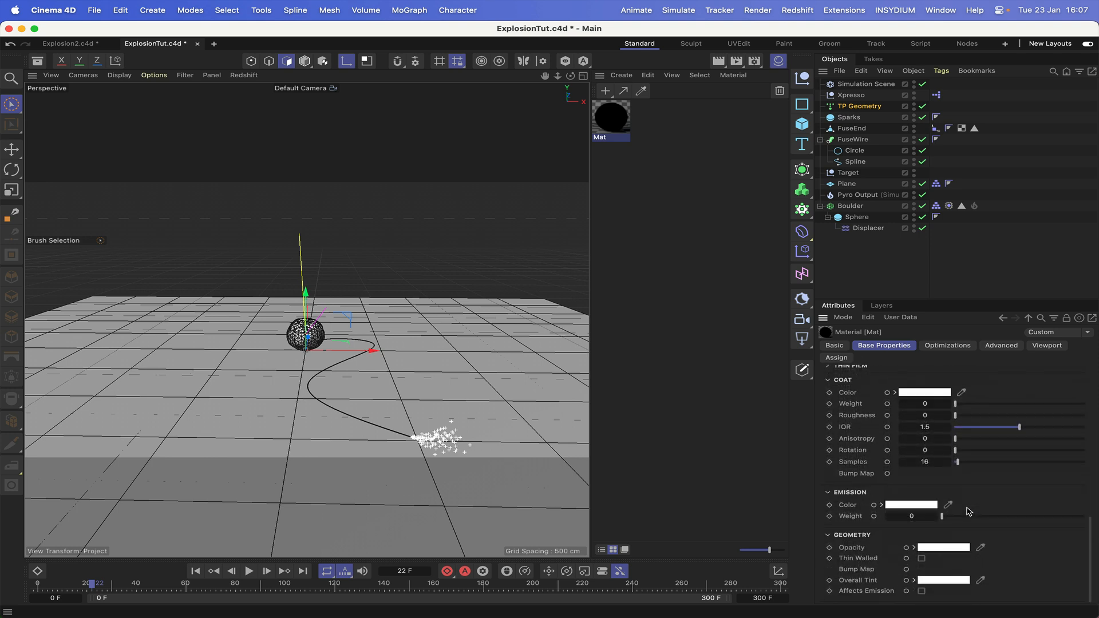
click(908, 507)
click(938, 566)
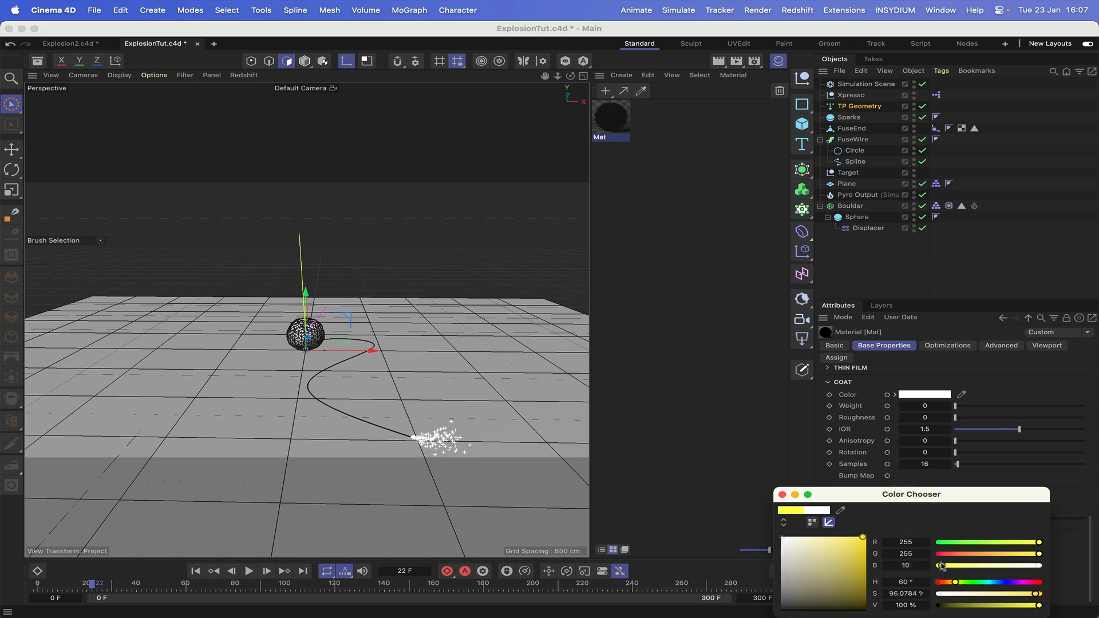
click(978, 554)
click(782, 494)
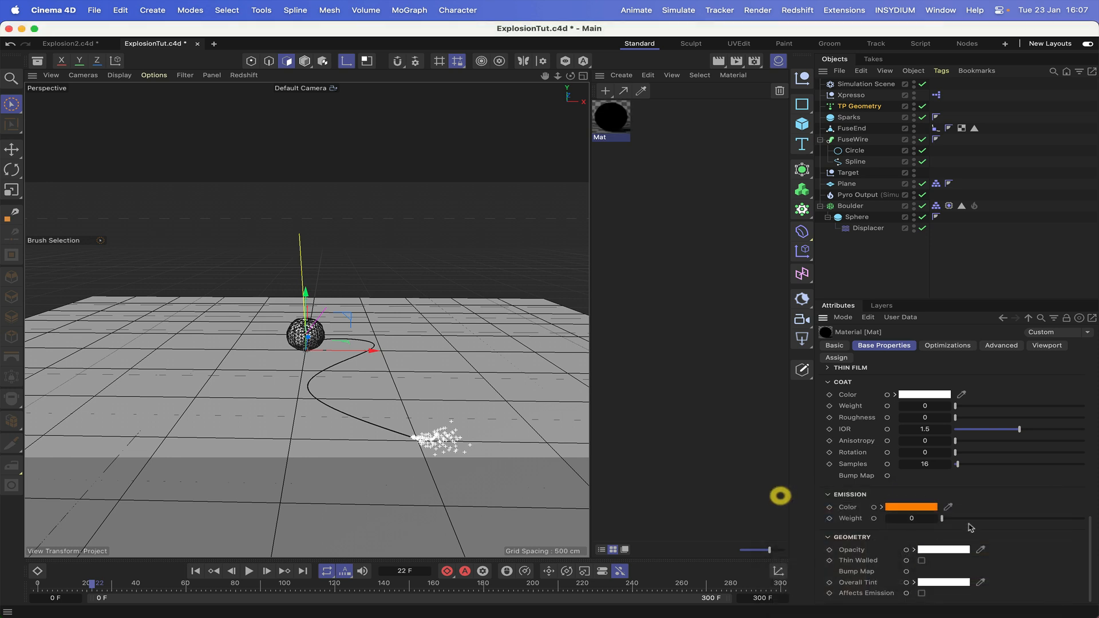
Set the material's Emission weight to 20 and apply the material to the Sparks object.
drag(946, 520, 1083, 518)
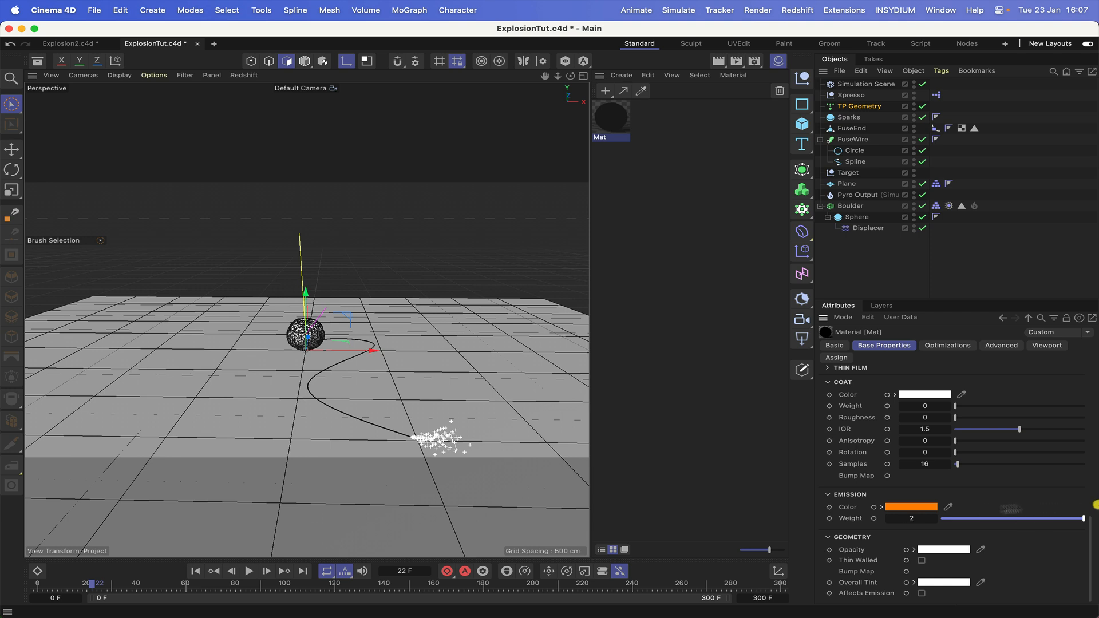
double_click(911, 518)
text(20)
key(Return)
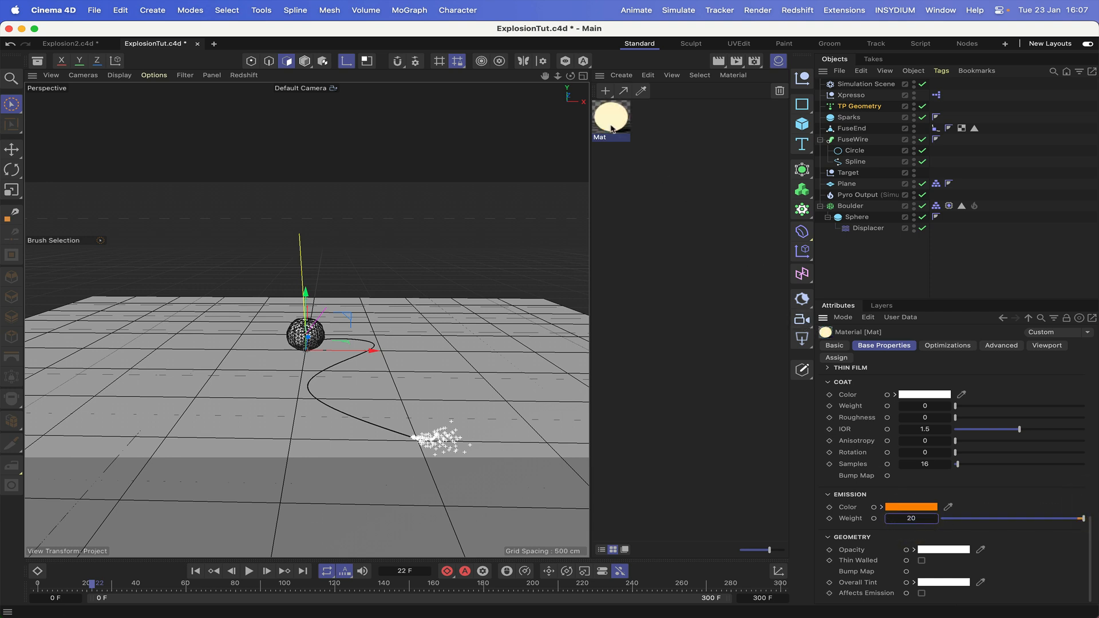
drag(611, 128, 847, 118)
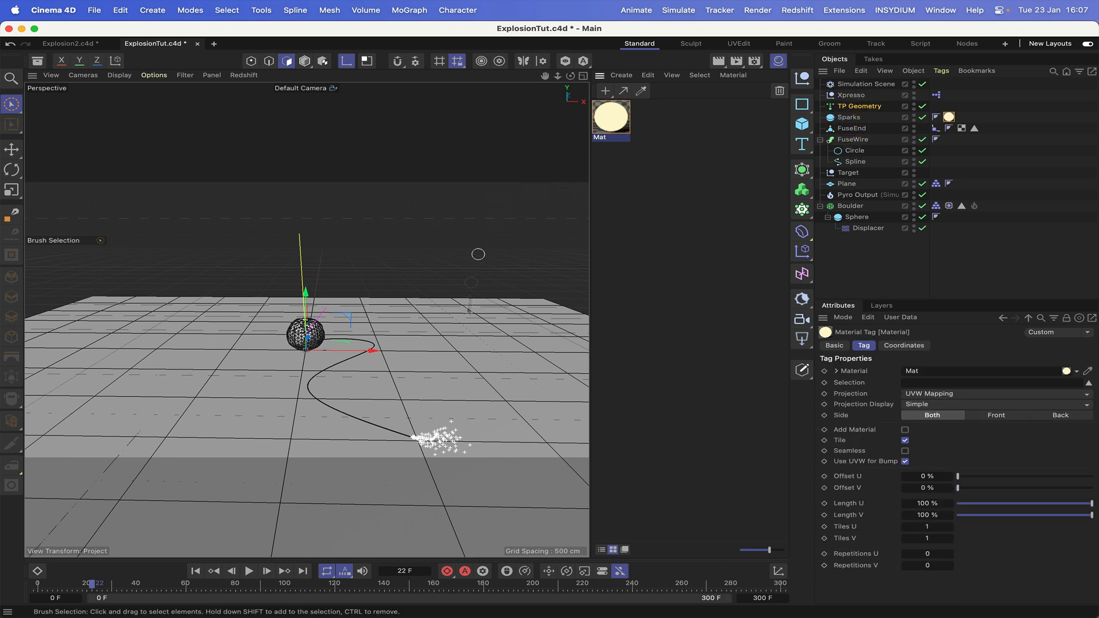
Advance the simulation to frame 40, render the view to check the glowing sparks, and close the Material Manager.
click(248, 571)
click(248, 571)
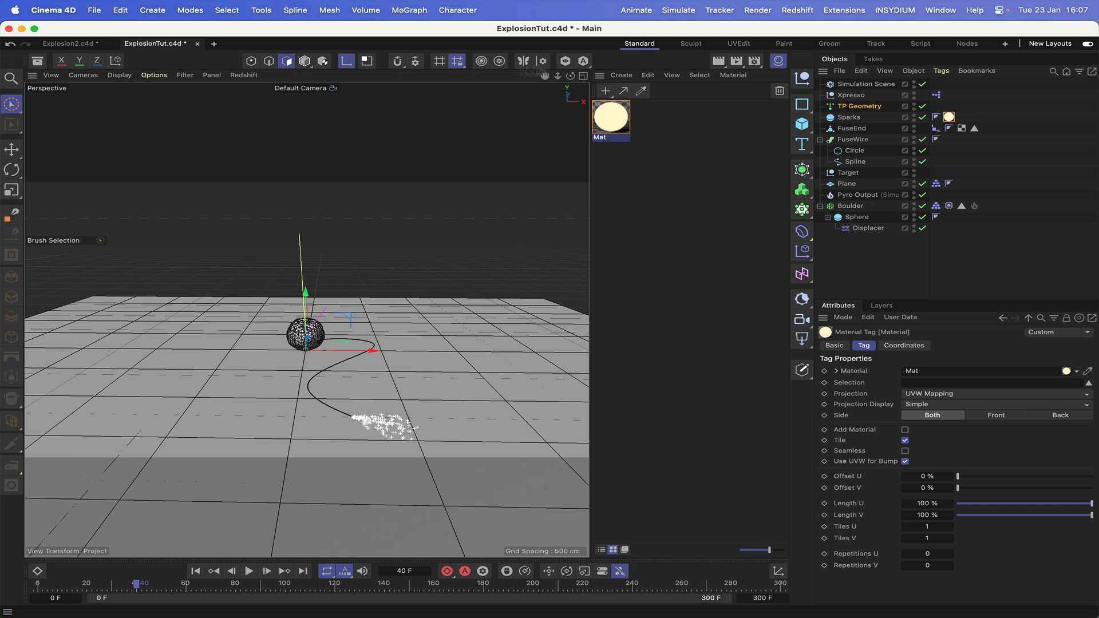
click(718, 63)
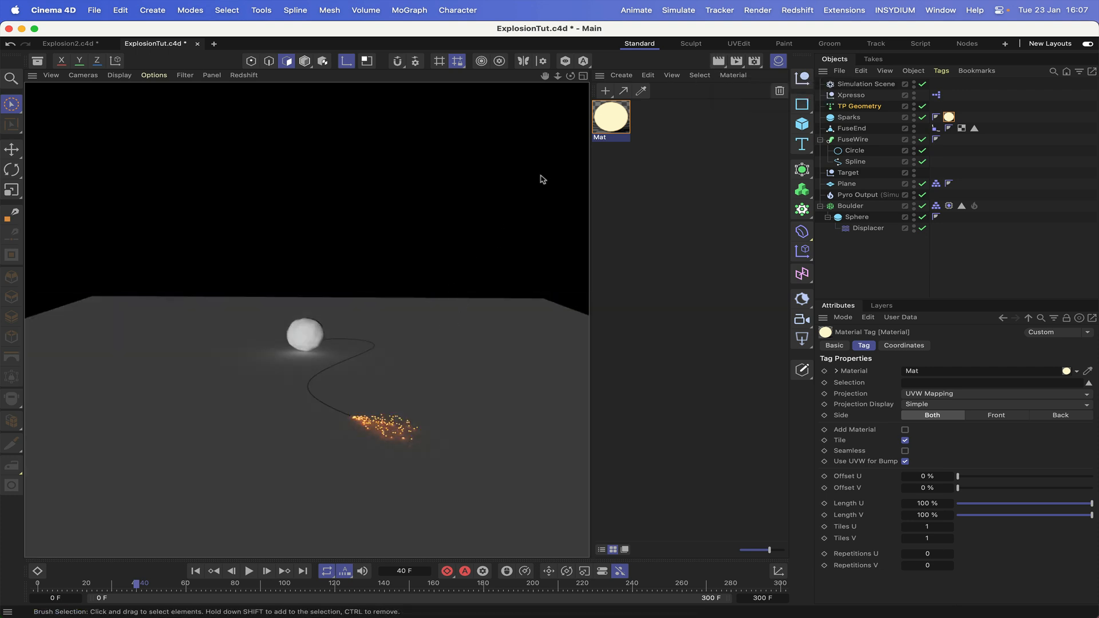
click(779, 62)
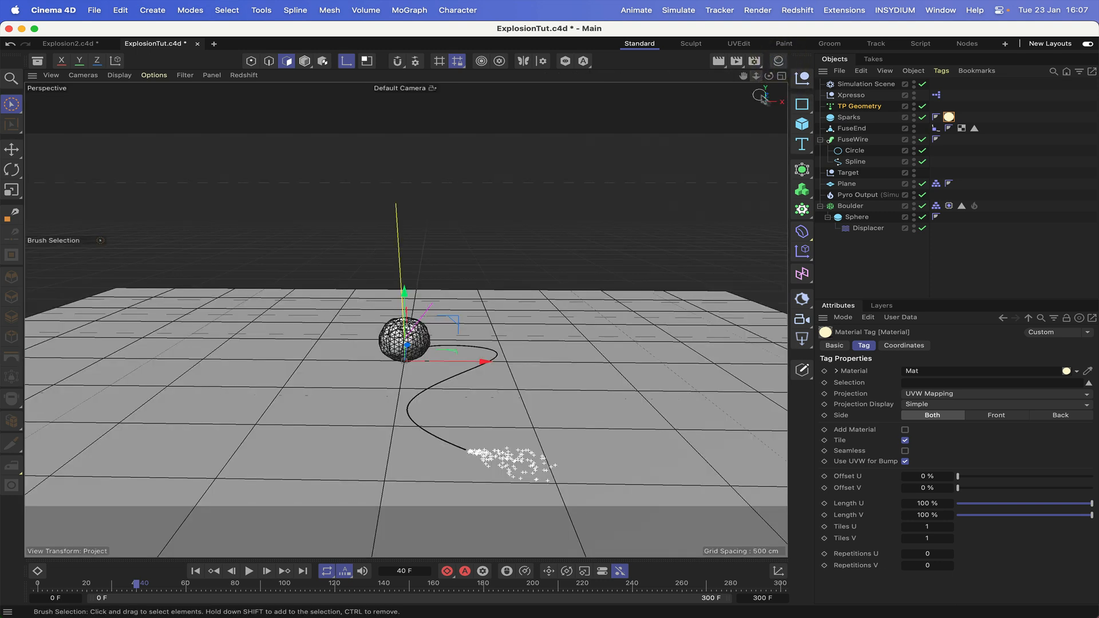
Clear the object selection and play the simulation onward from frame 40.
click(883, 125)
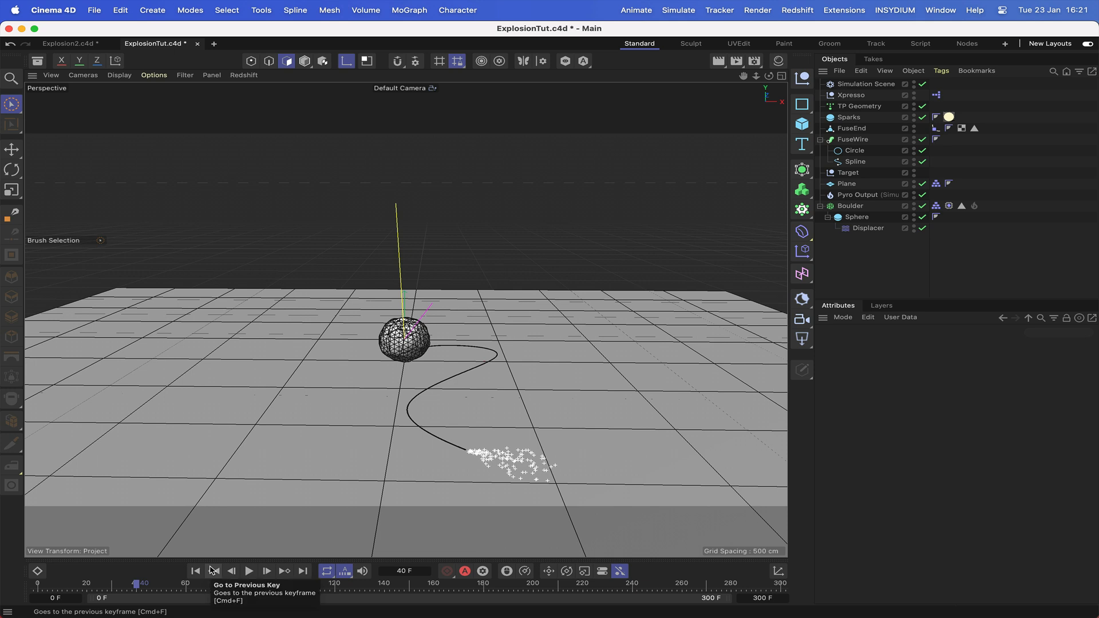
click(249, 572)
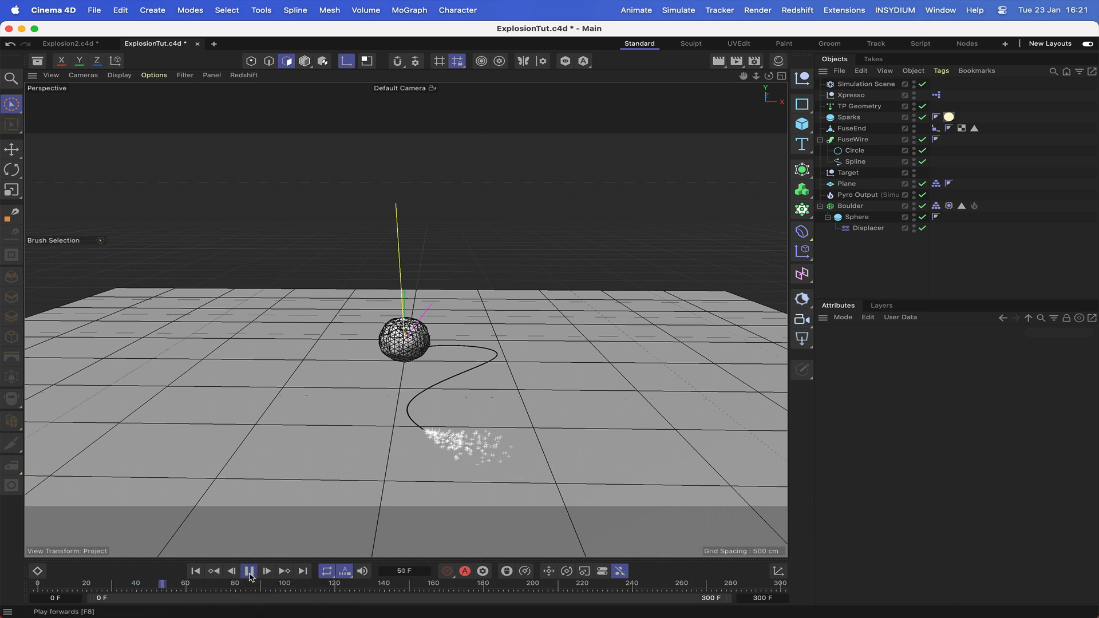